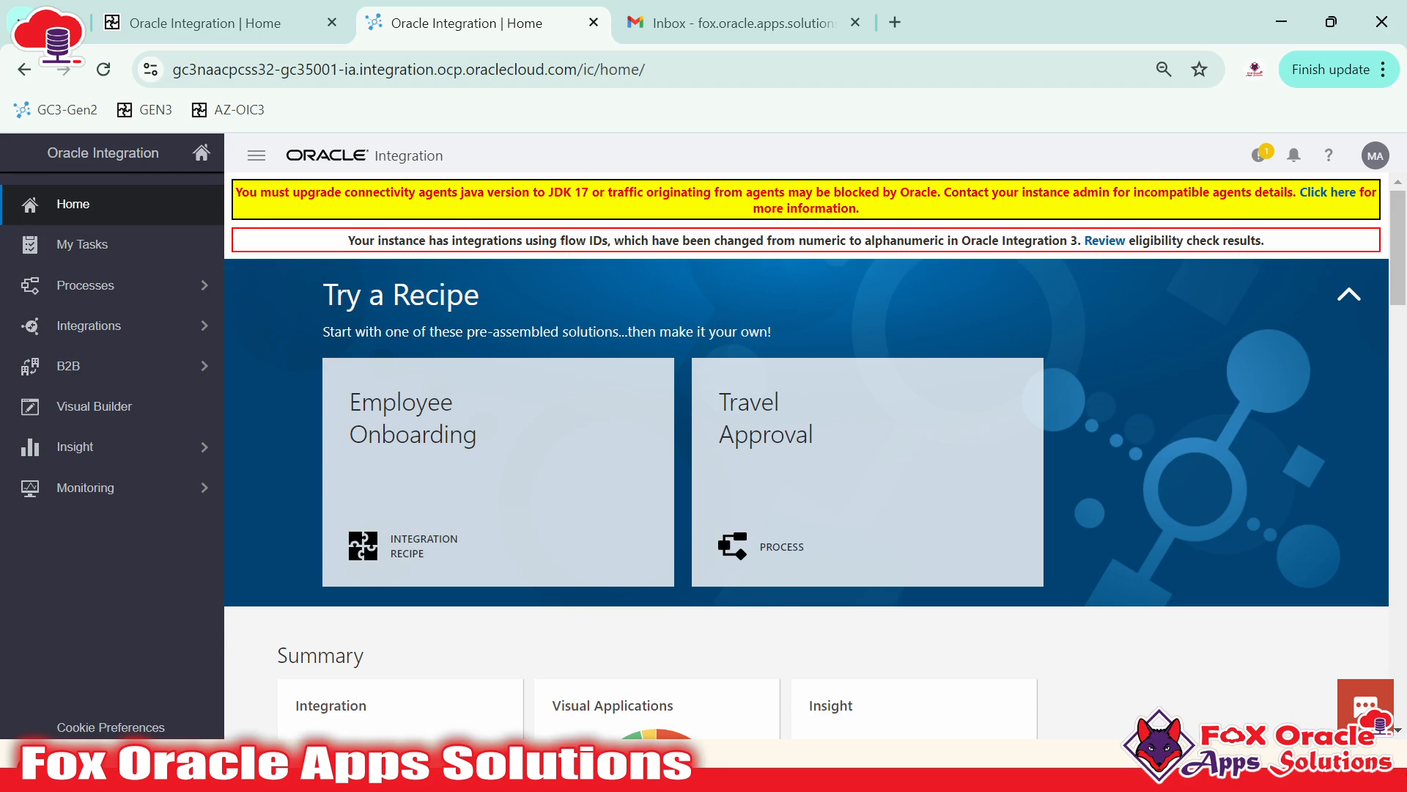
# - Read the notice about flow IDs, open its eligibility check review, and return to the home page
pyautogui.moveTo(348, 241); pyautogui.dragTo(475, 241)
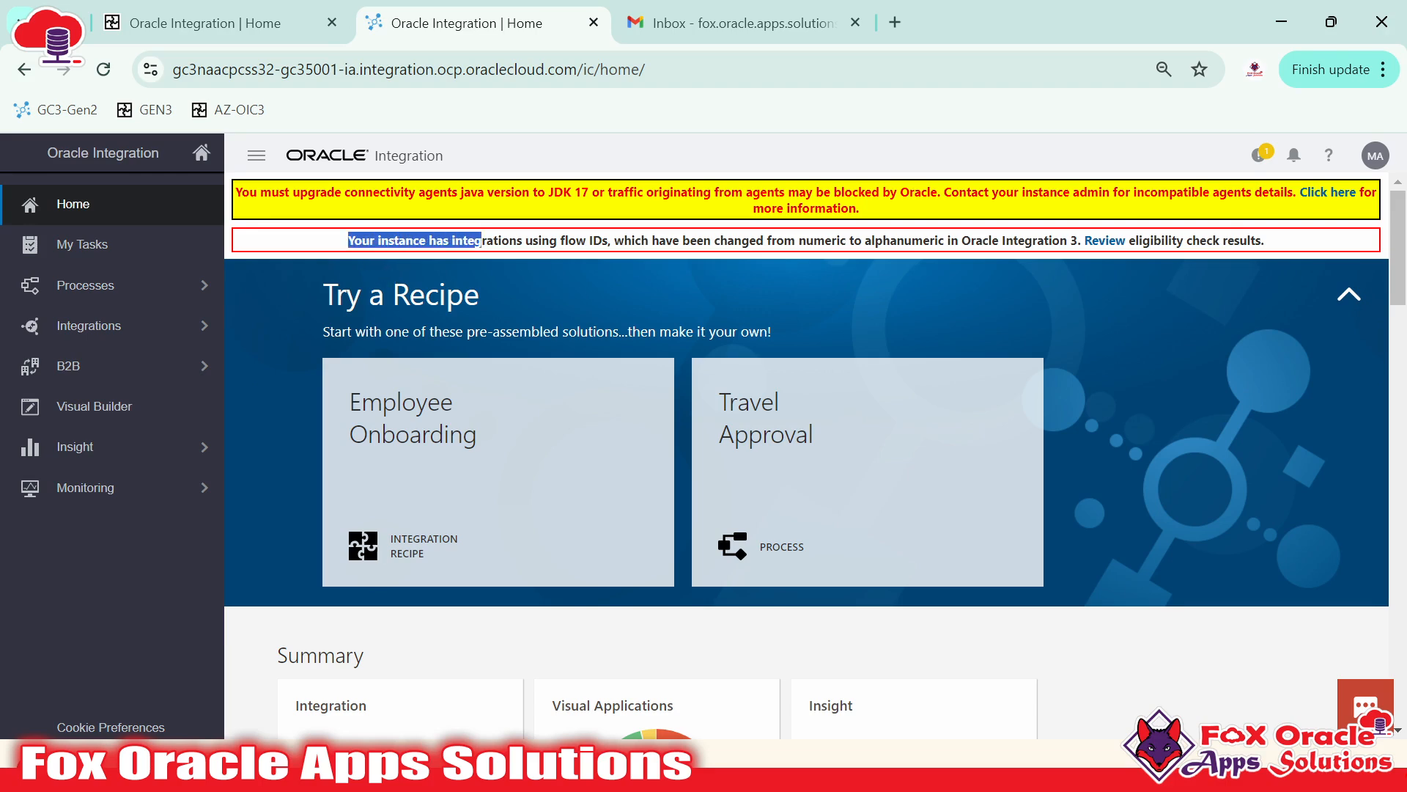
pyautogui.click(593, 279)
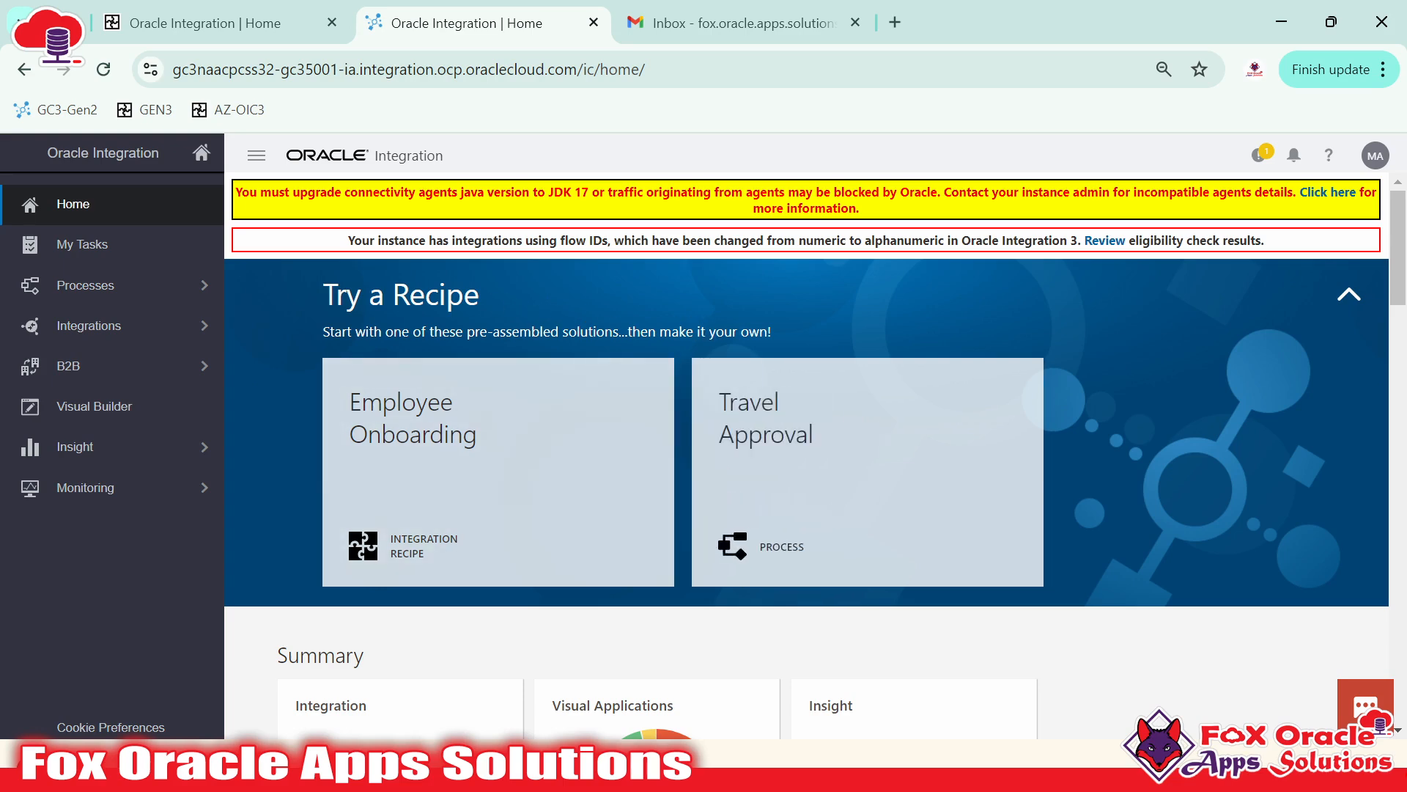
pyautogui.moveTo(348, 240); pyautogui.dragTo(1054, 241)
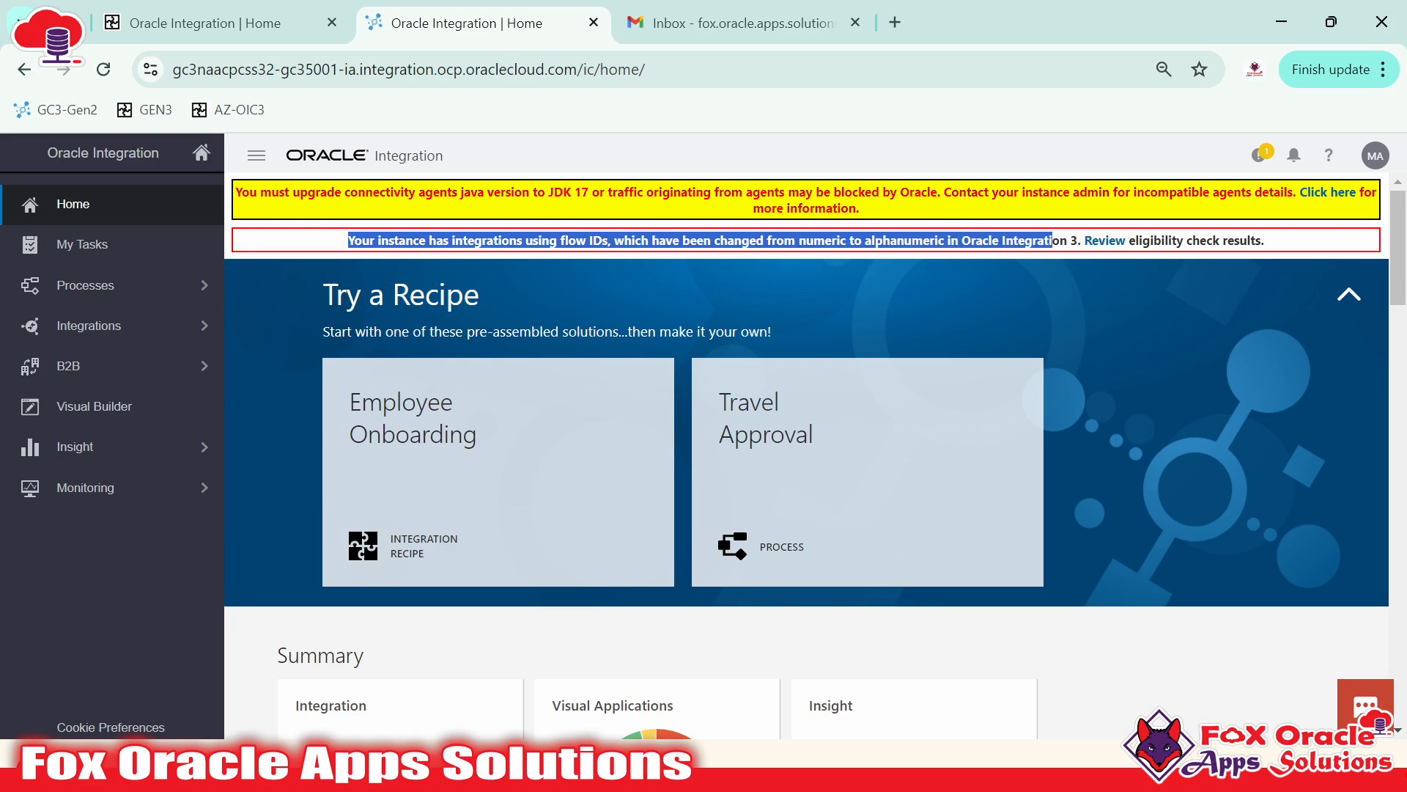
pyautogui.click(1112, 279)
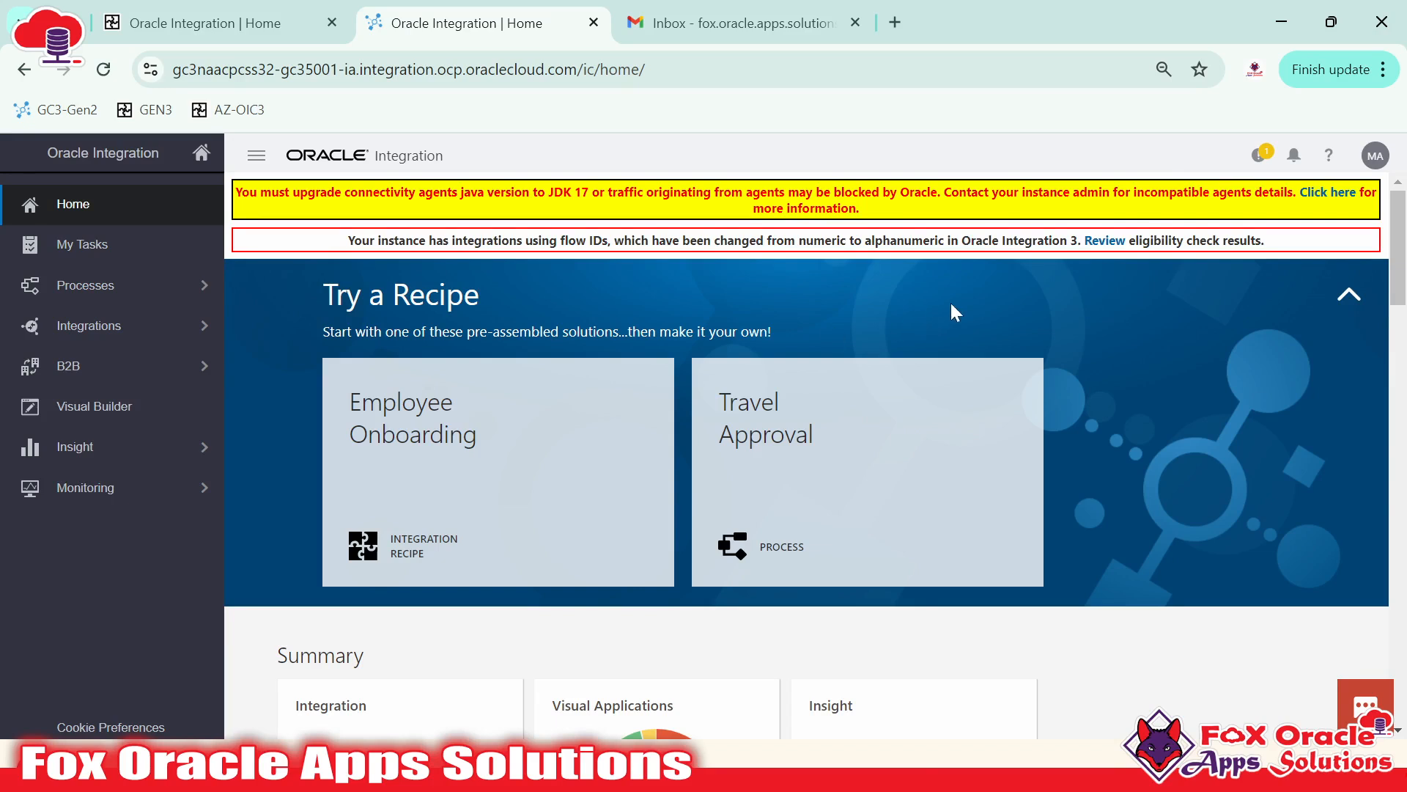
pyautogui.click(1105, 242)
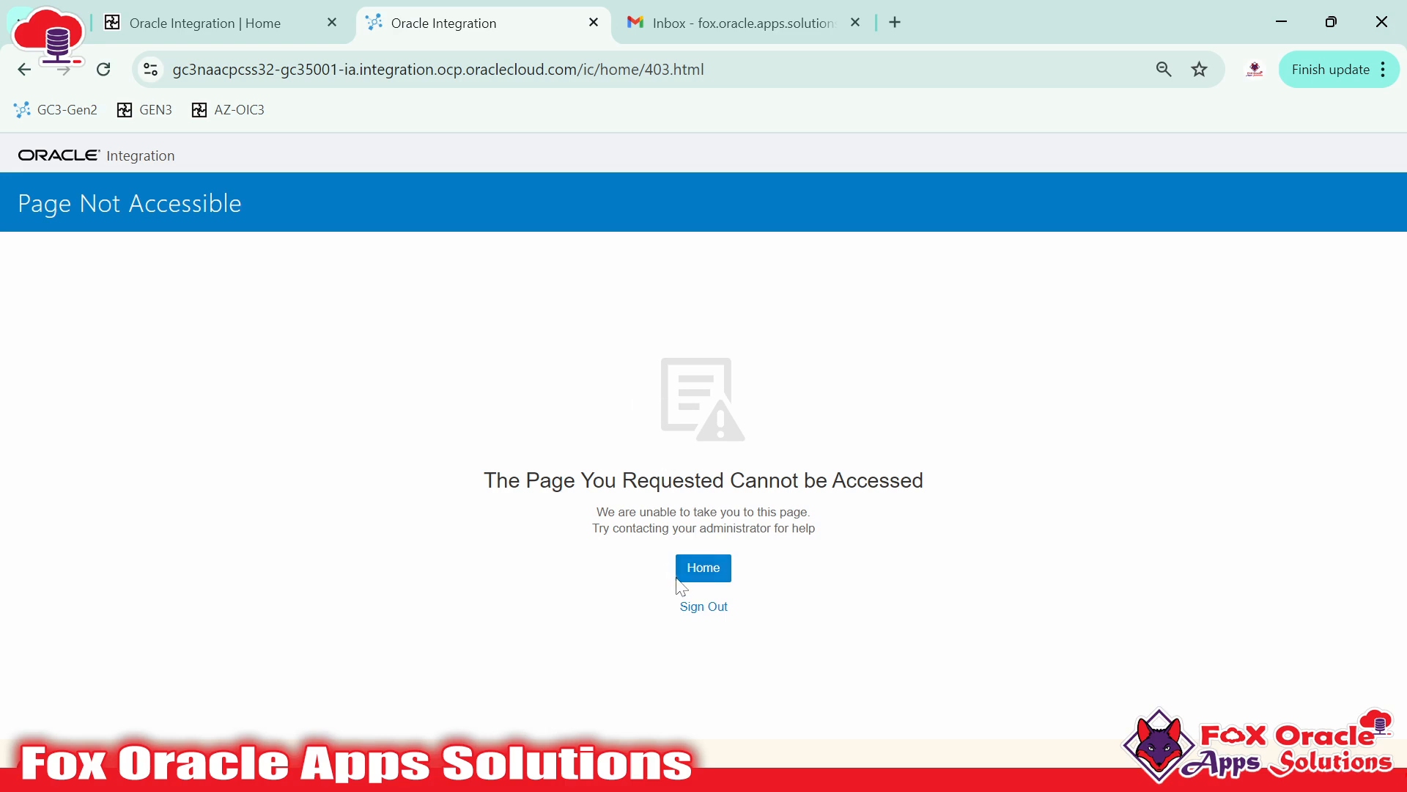
pyautogui.click(702, 576)
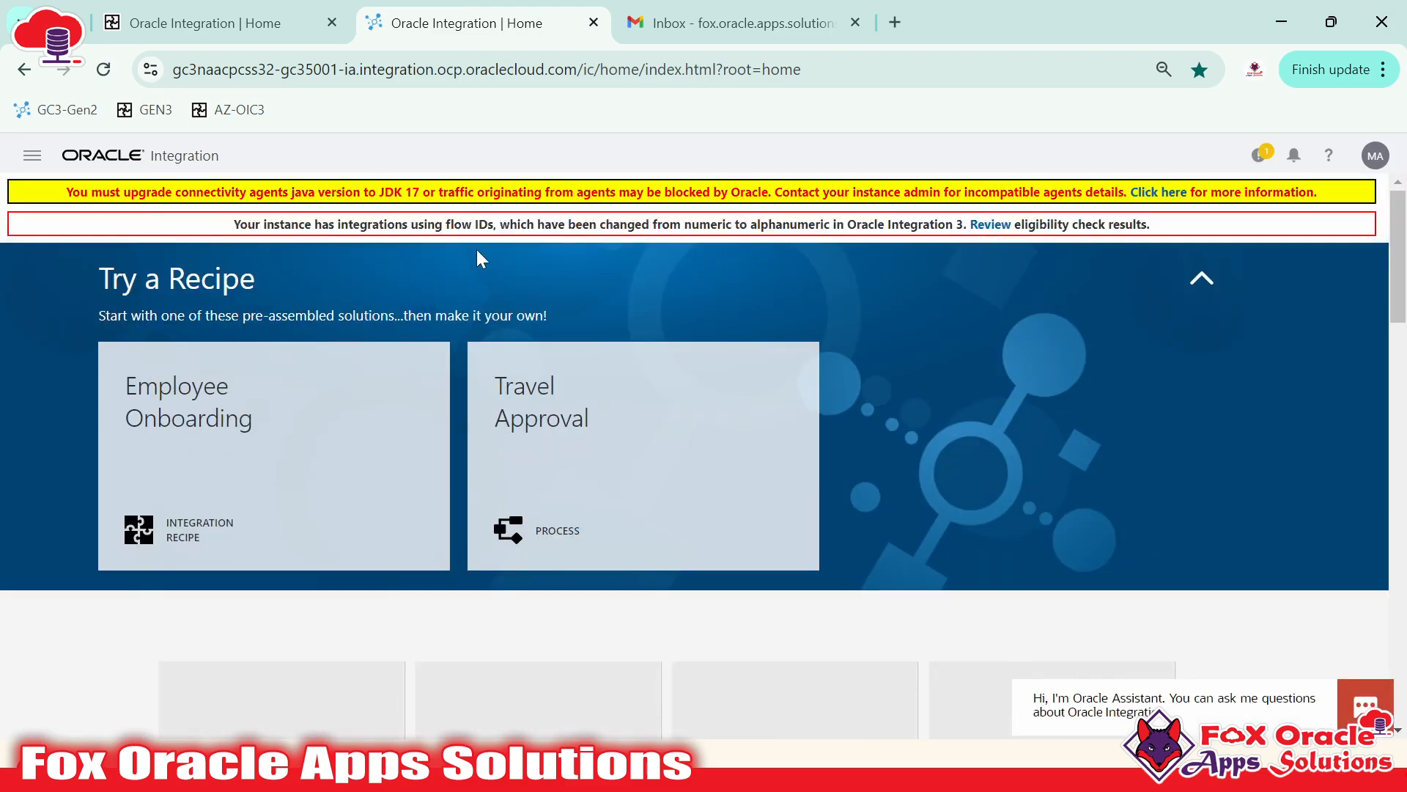
# - Show the navigation pane and look through the entries under Integrations and under Monitoring, including its Integrations section
pyautogui.click(31, 155)
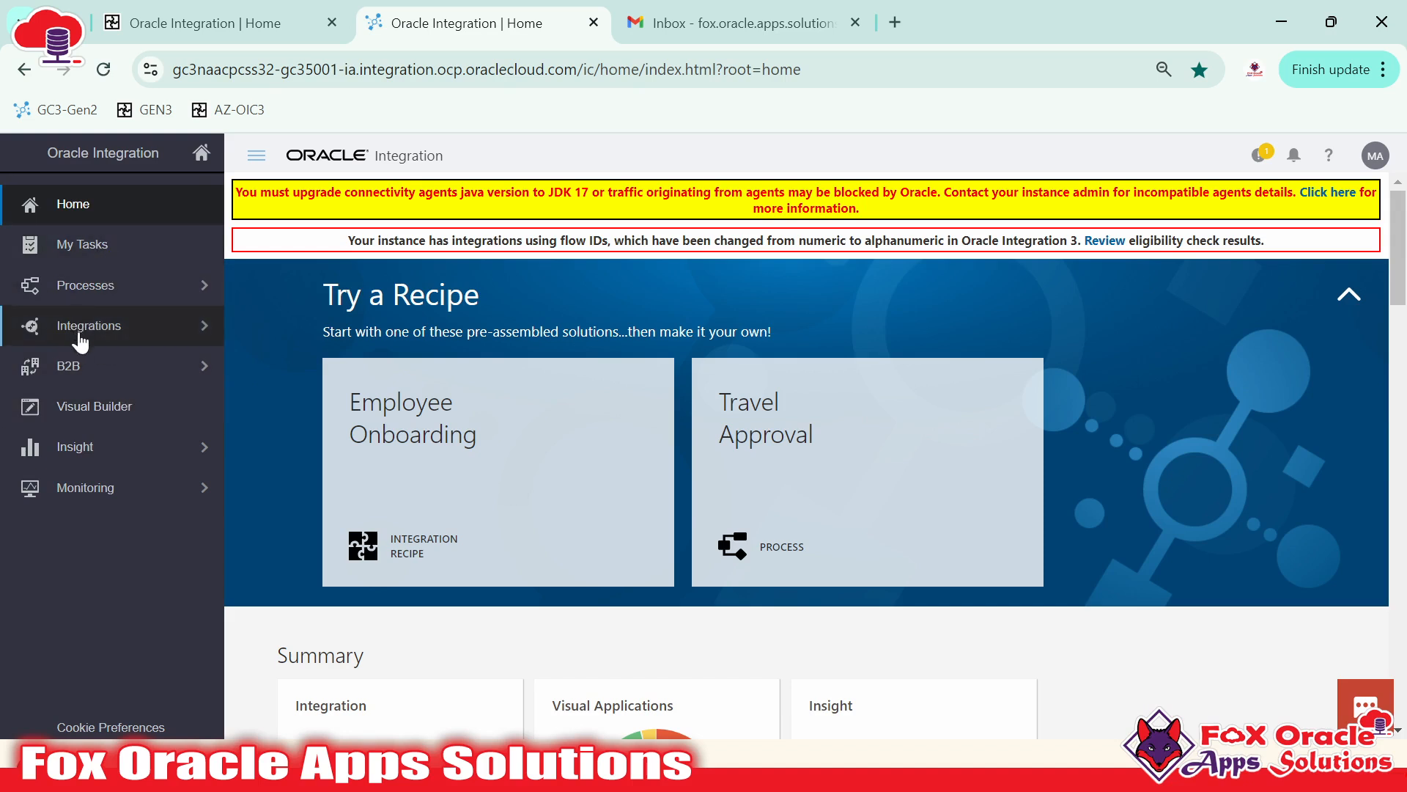
pyautogui.click(130, 332)
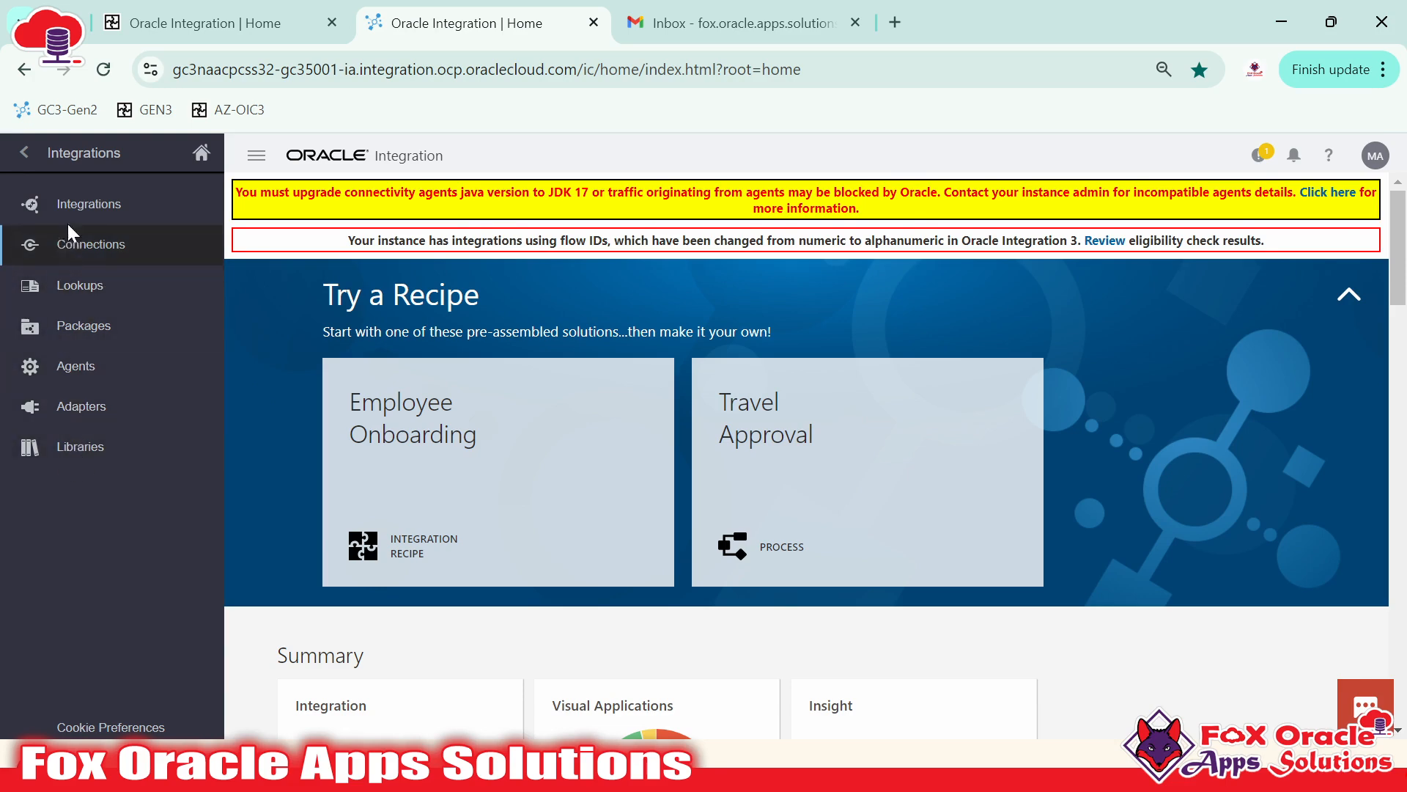
pyautogui.click(33, 152)
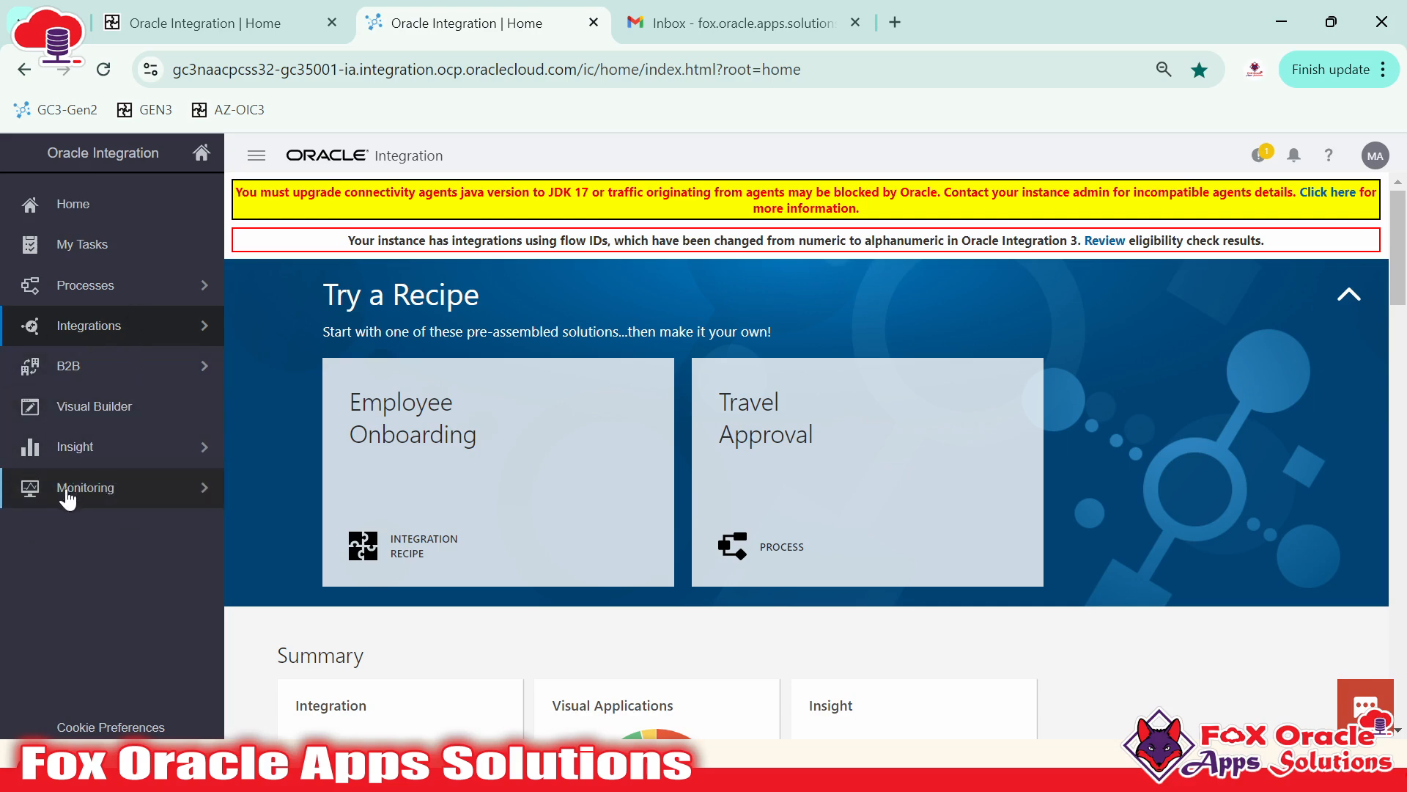
pyautogui.click(110, 494)
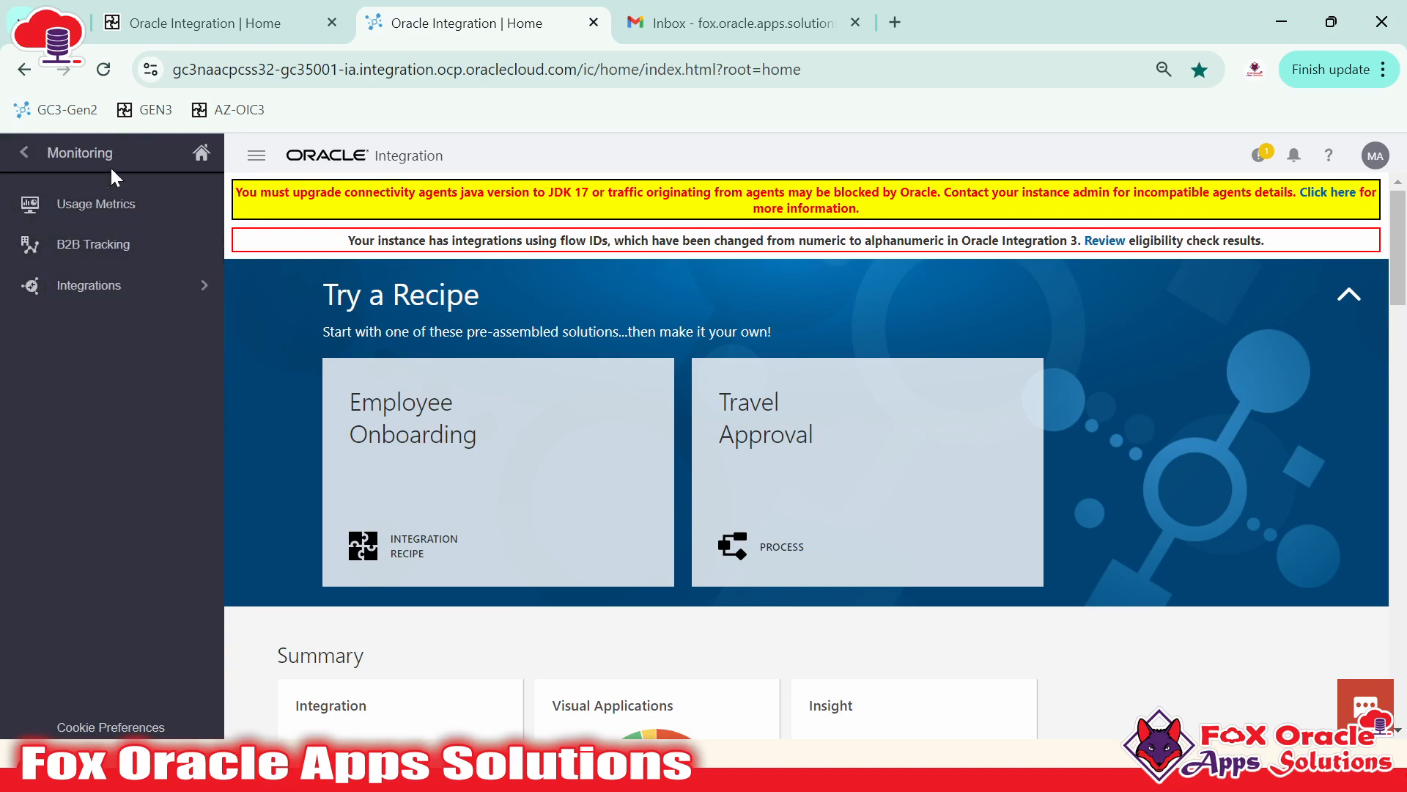
pyautogui.click(110, 283)
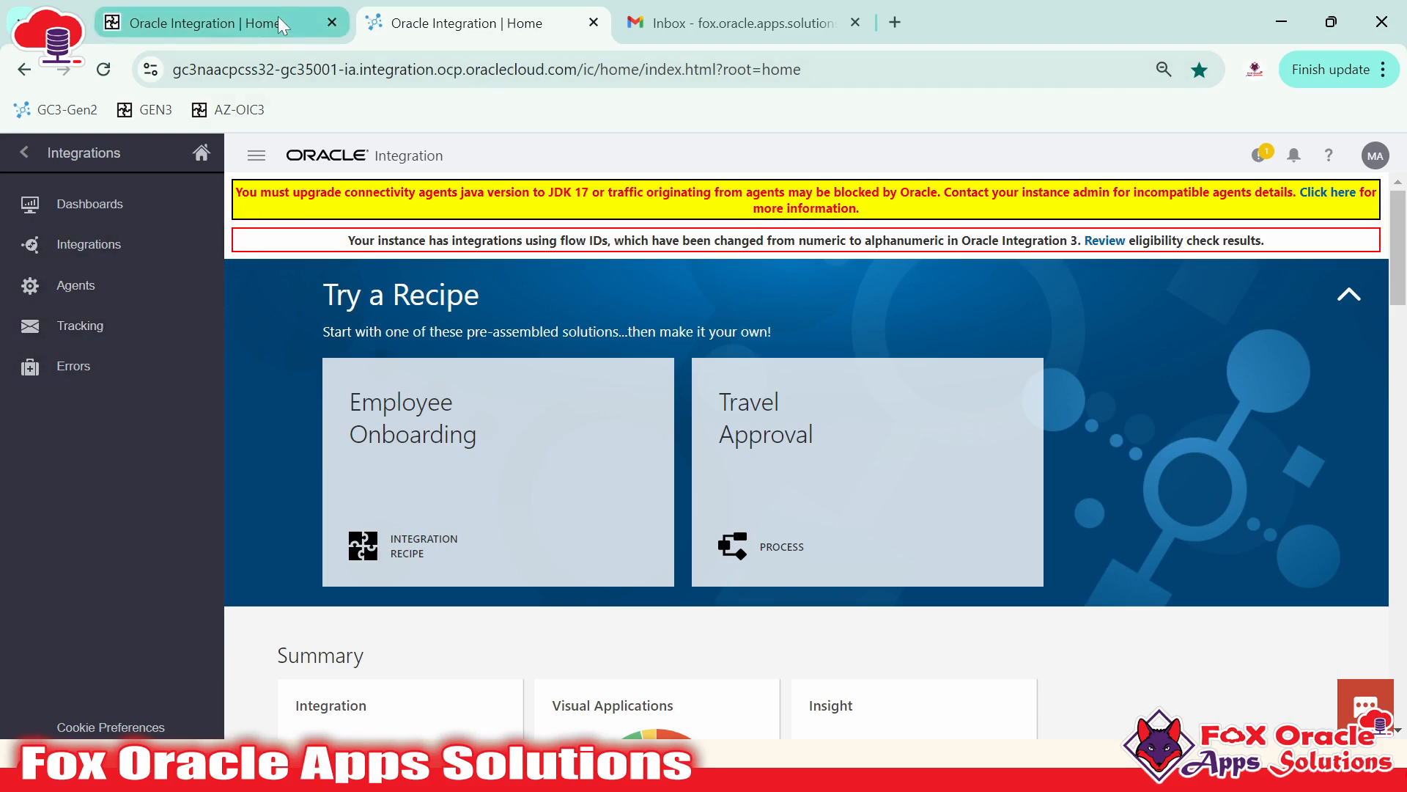
pyautogui.click(22, 153)
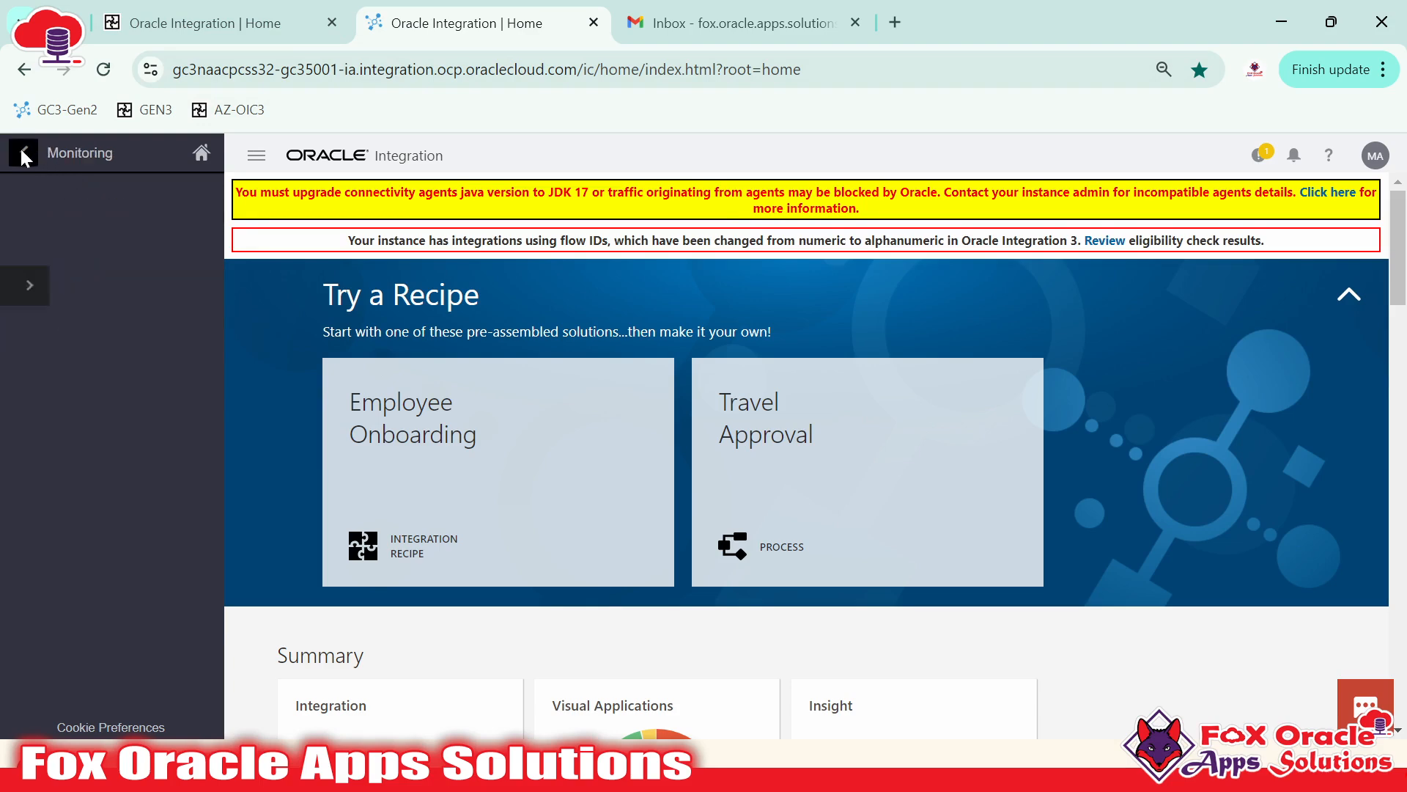
pyautogui.click(21, 150)
# - Open the list of integrations for design and remove its Updated By filter
pyautogui.click(69, 334)
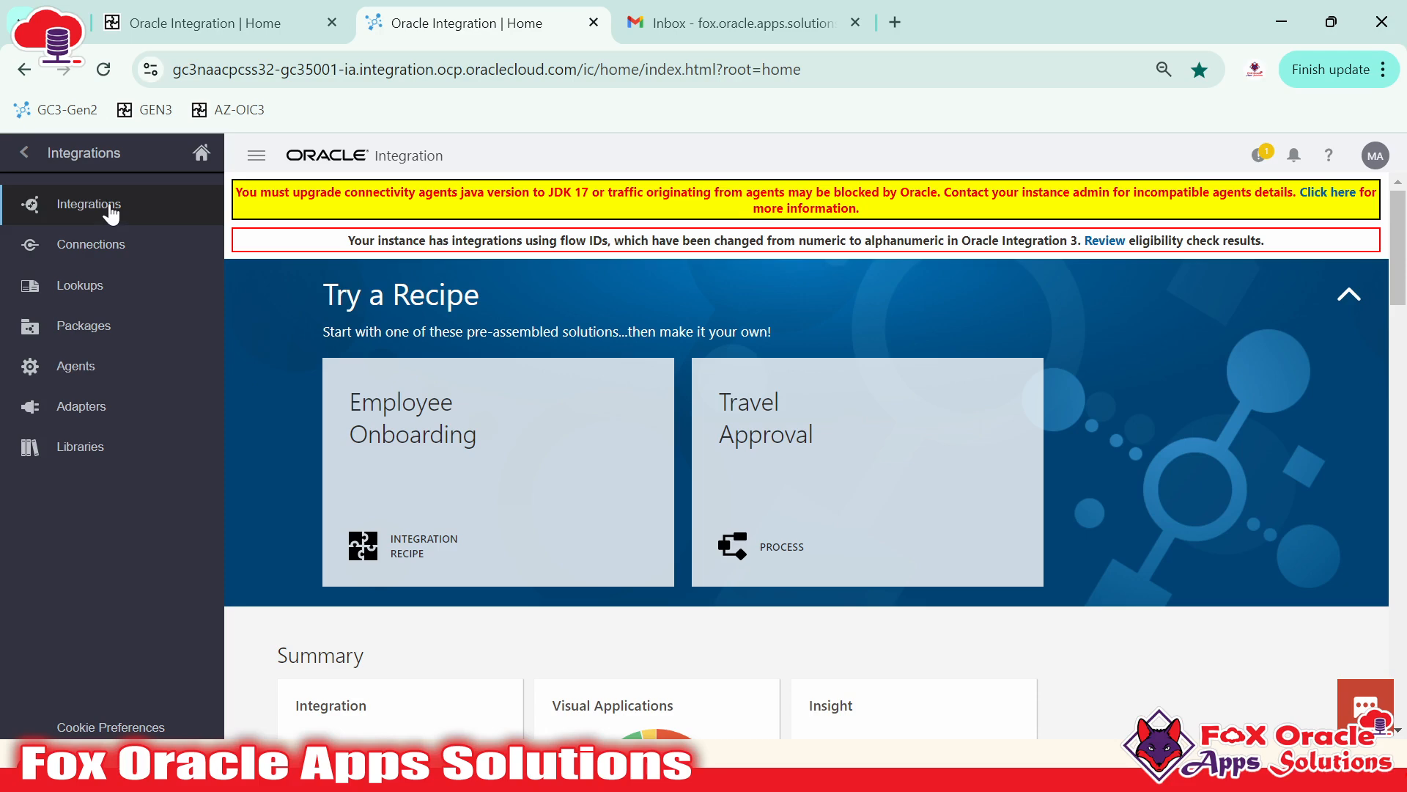
pyautogui.click(110, 208)
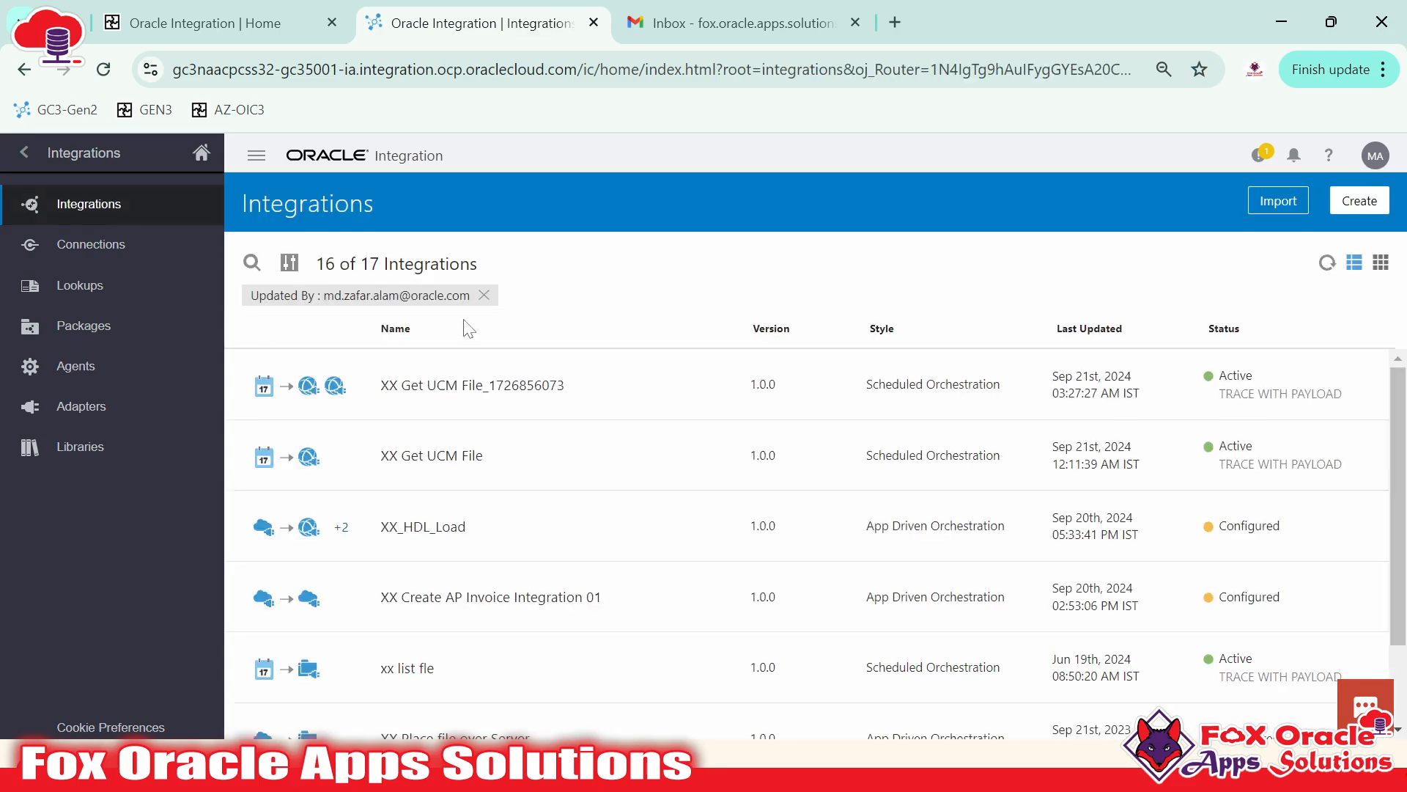
pyautogui.click(484, 295)
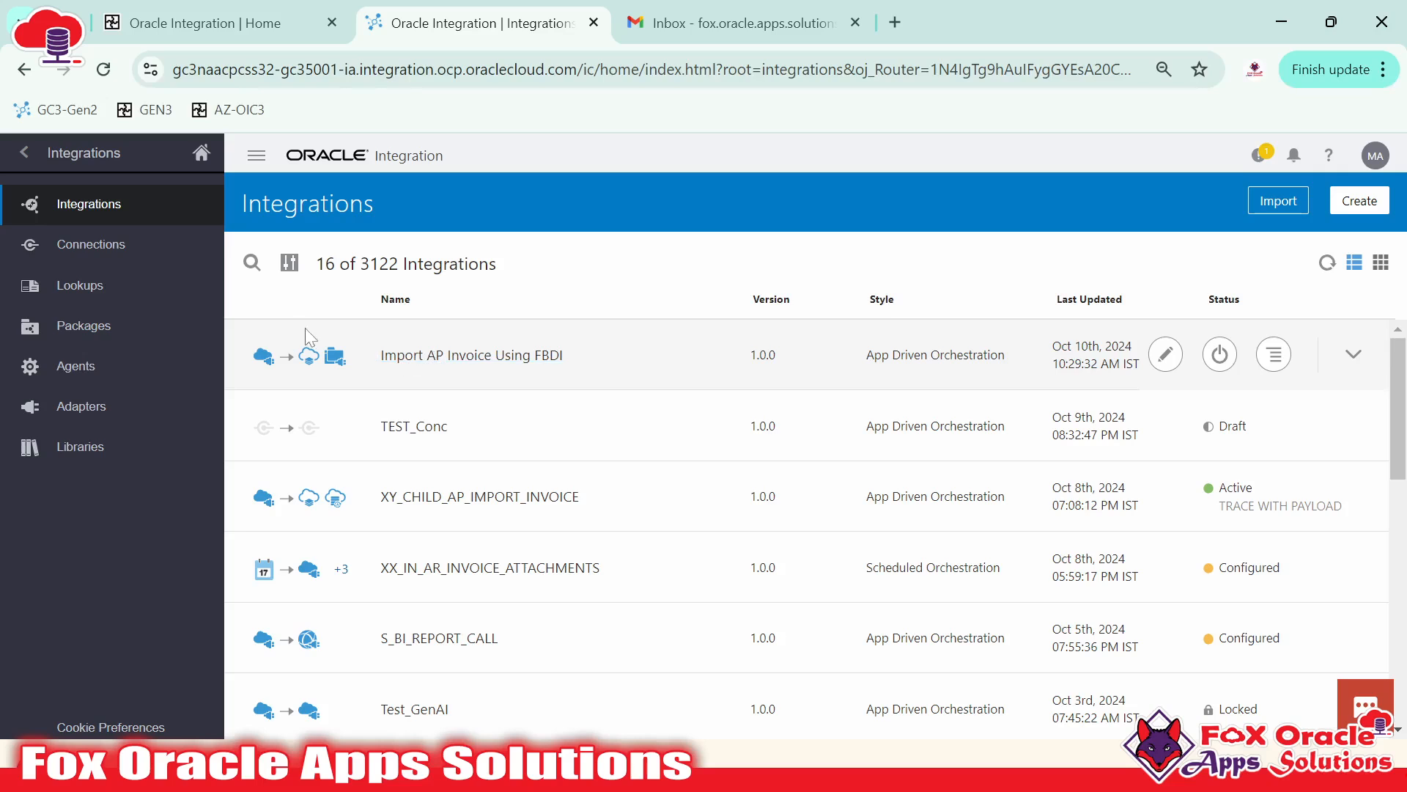
# - Open the Import AP Invoice Using FBDI integration for editing and examine the beginning of its orchestration flow up close
pyautogui.click(1162, 355)
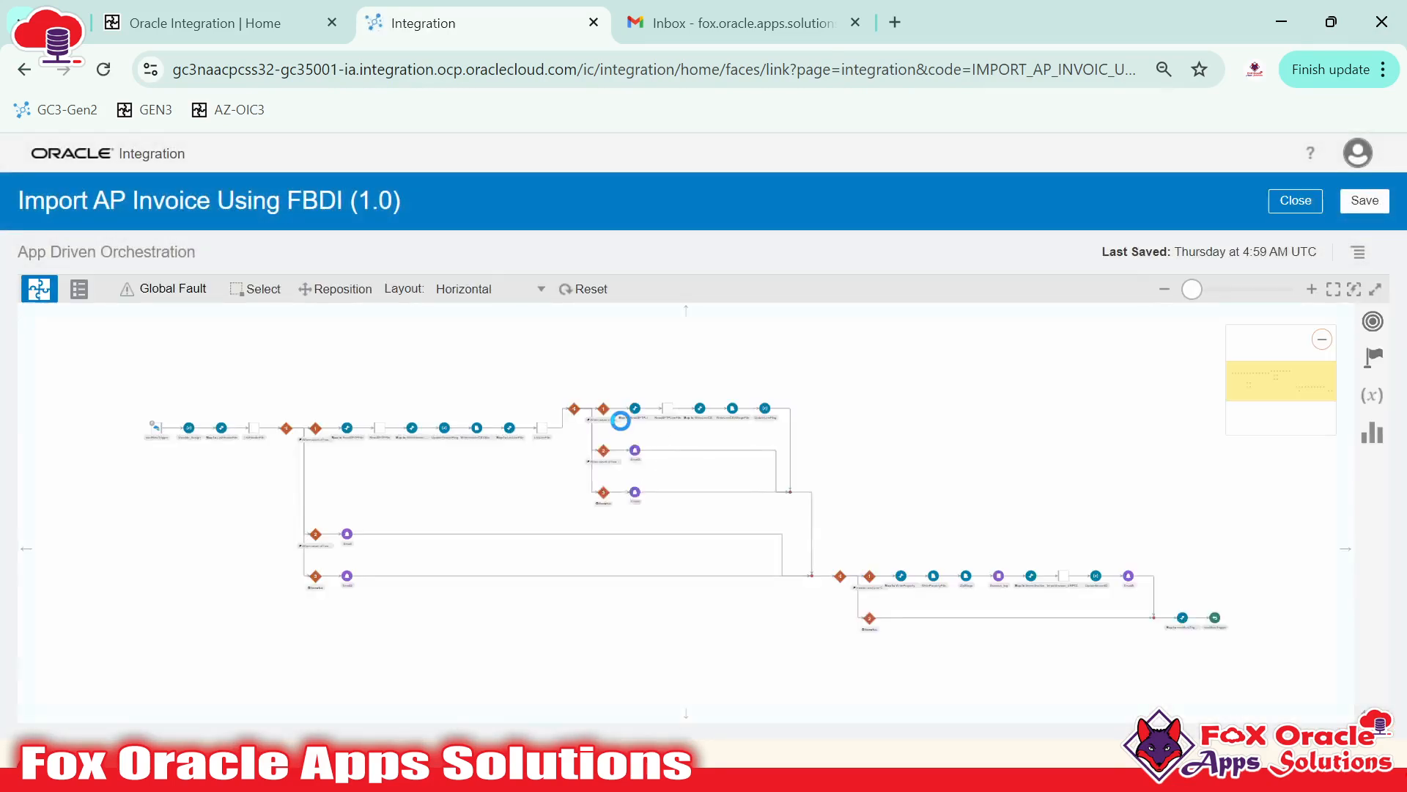
pyautogui.moveTo(816, 394); pyautogui.dragTo(825, 383)
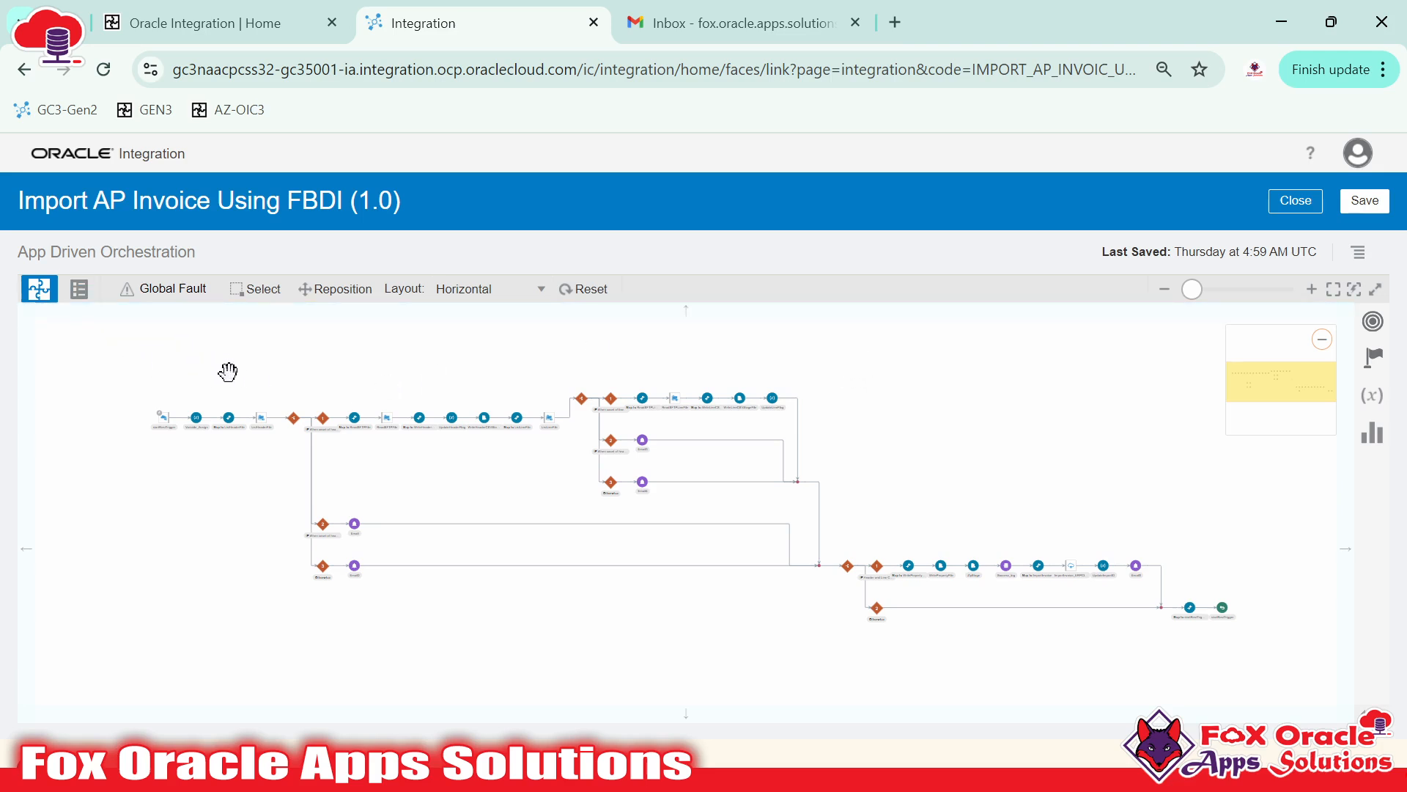
pyautogui.scroll(3, 308, 388)
pyautogui.moveTo(307, 390); pyautogui.dragTo(861, 386)
pyautogui.scroll(3, 487, 392)
pyautogui.moveTo(462, 555); pyautogui.dragTo(332, 515)
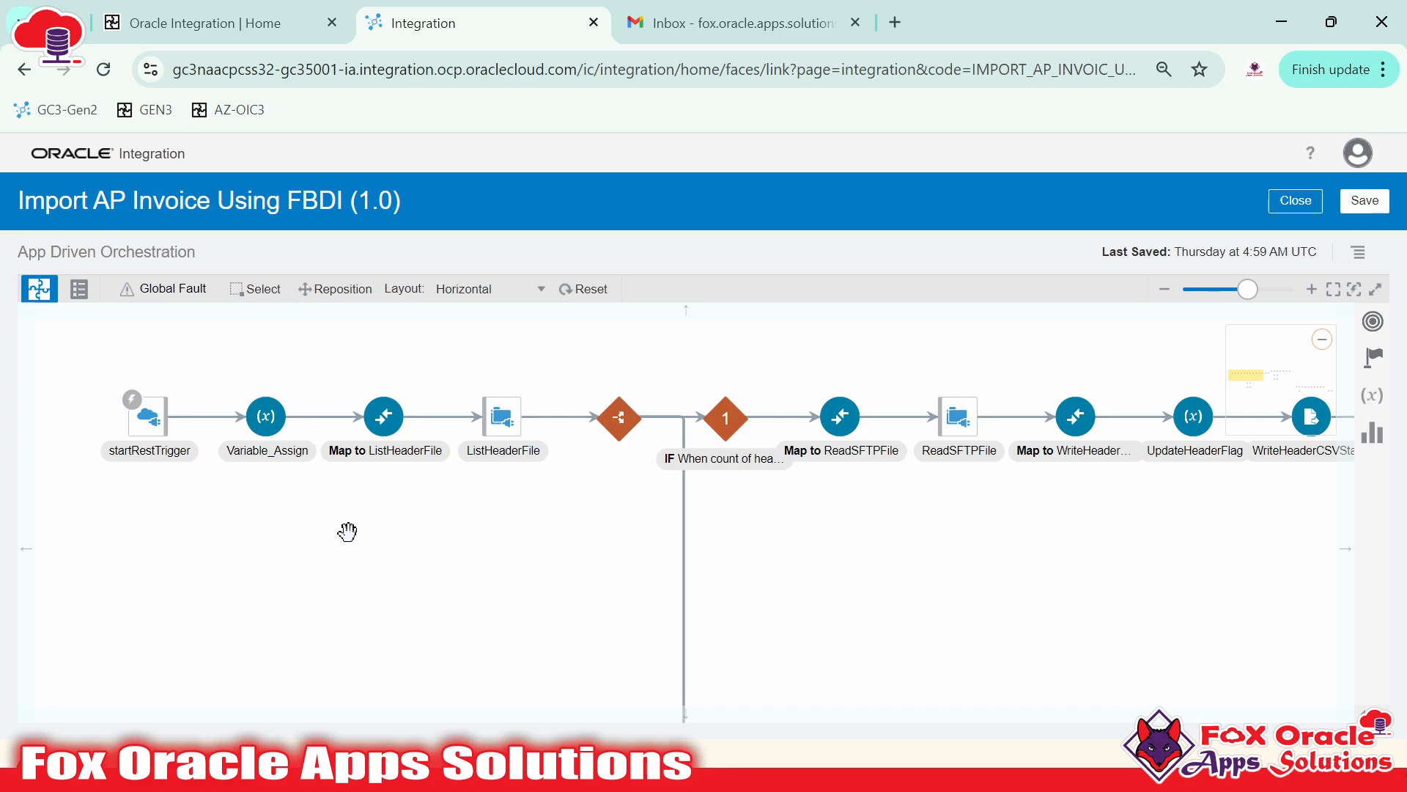
pyautogui.moveTo(415, 534); pyautogui.dragTo(339, 540)
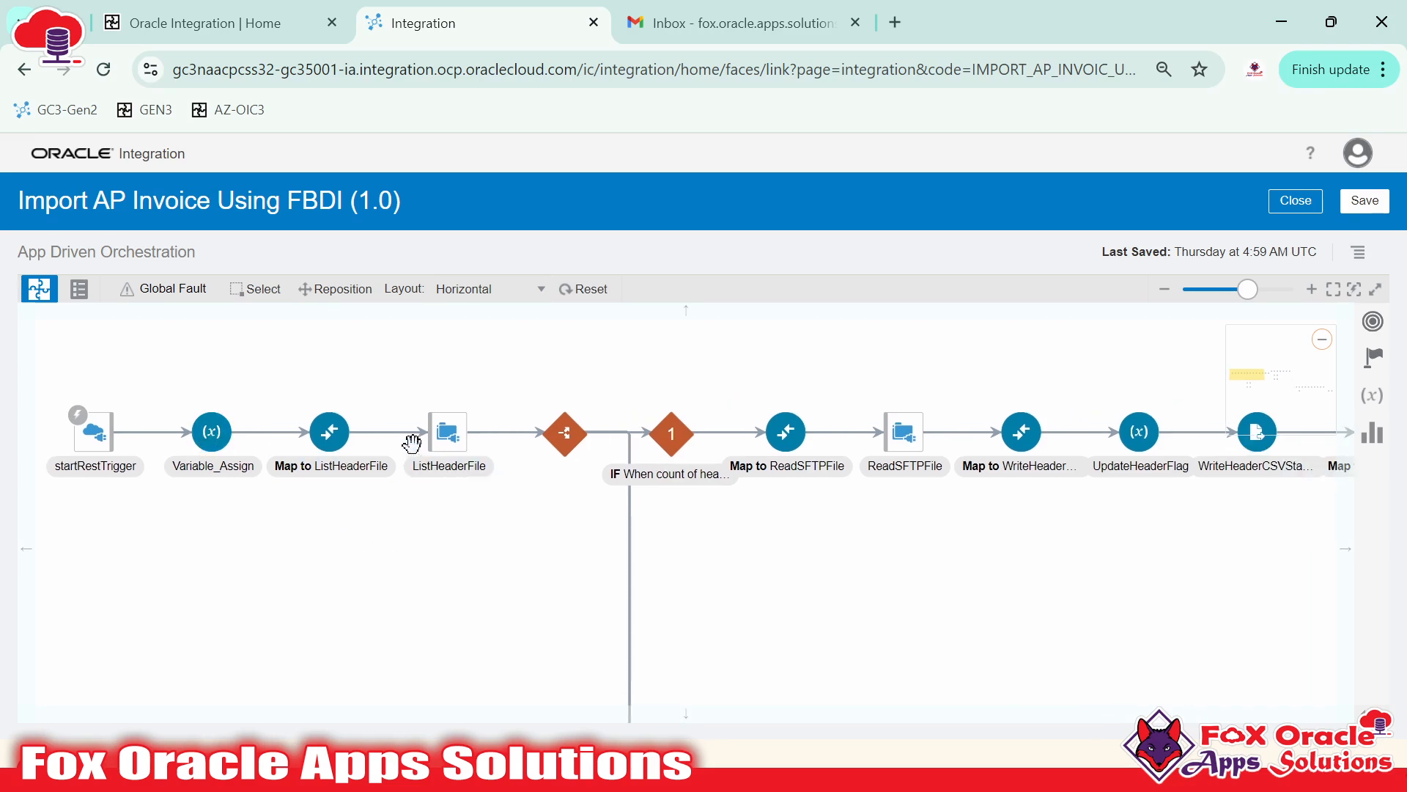
pyautogui.moveTo(1124, 429); pyautogui.dragTo(1126, 429)
pyautogui.moveTo(1128, 502); pyautogui.dragTo(1030, 488)
pyautogui.moveTo(921, 594); pyautogui.dragTo(1056, 581)
pyautogui.moveTo(356, 574); pyautogui.dragTo(399, 606)
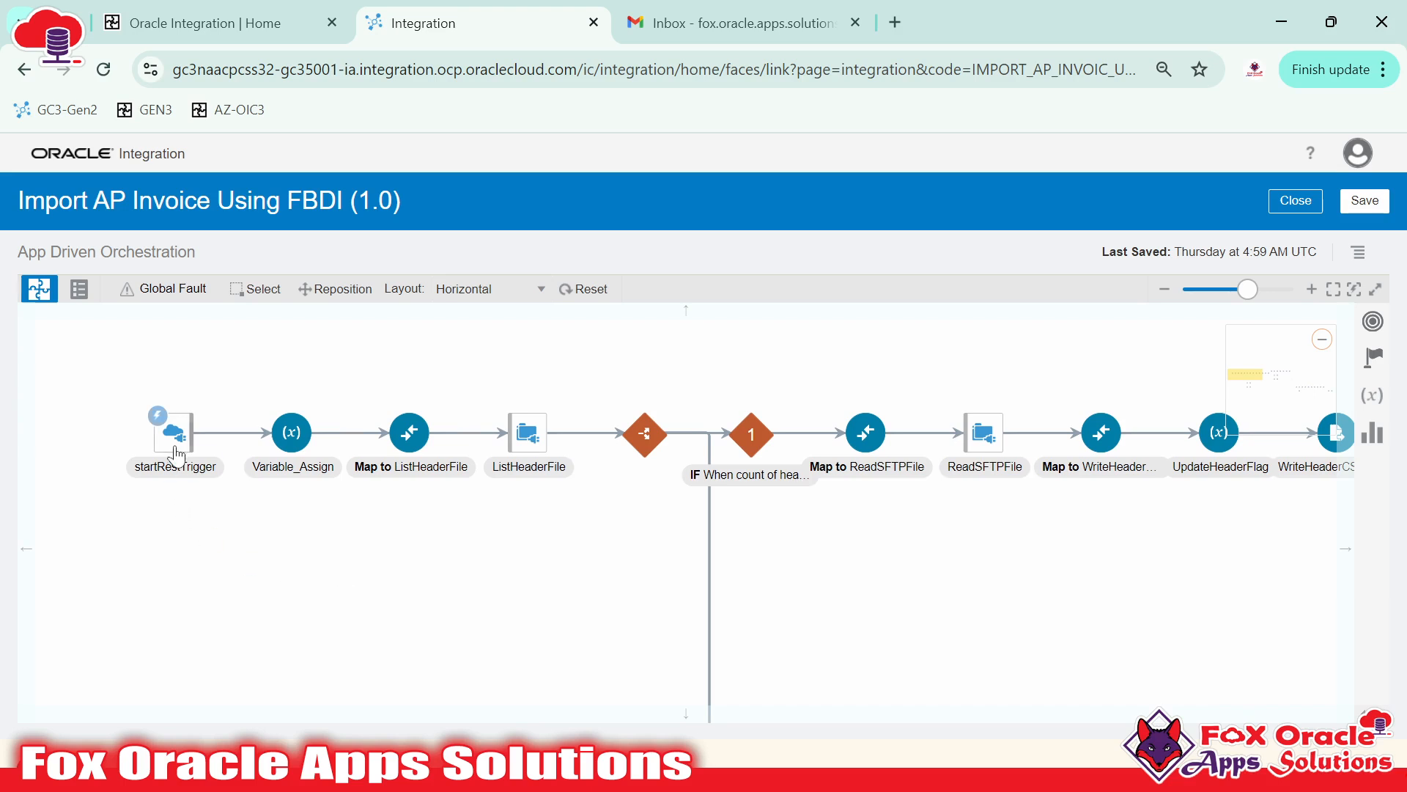
# - Inspect the Map to ListHeaderFile mapping and the ListHeaderFile invoke in the flow
pyautogui.moveTo(425, 458)
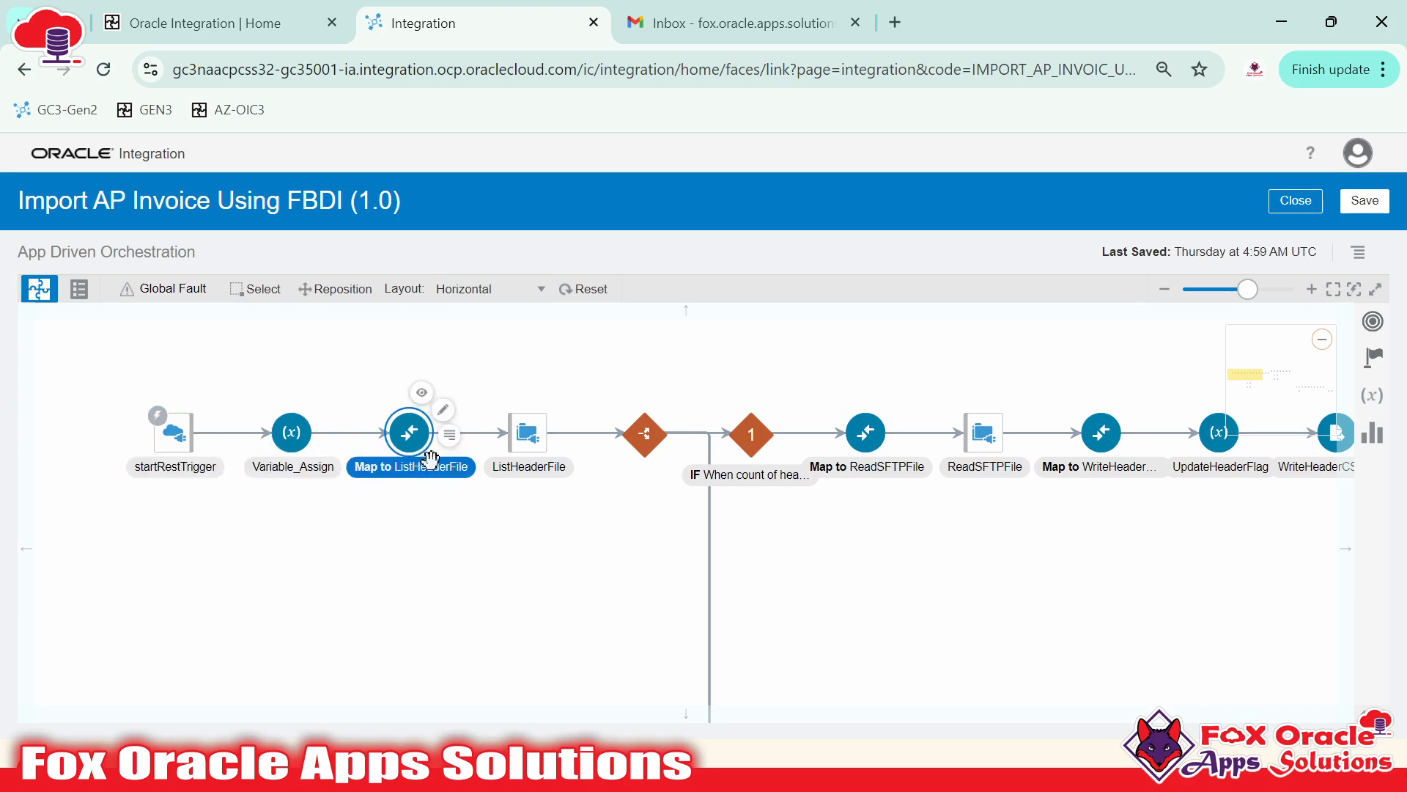
pyautogui.moveTo(512, 524); pyautogui.dragTo(446, 505)
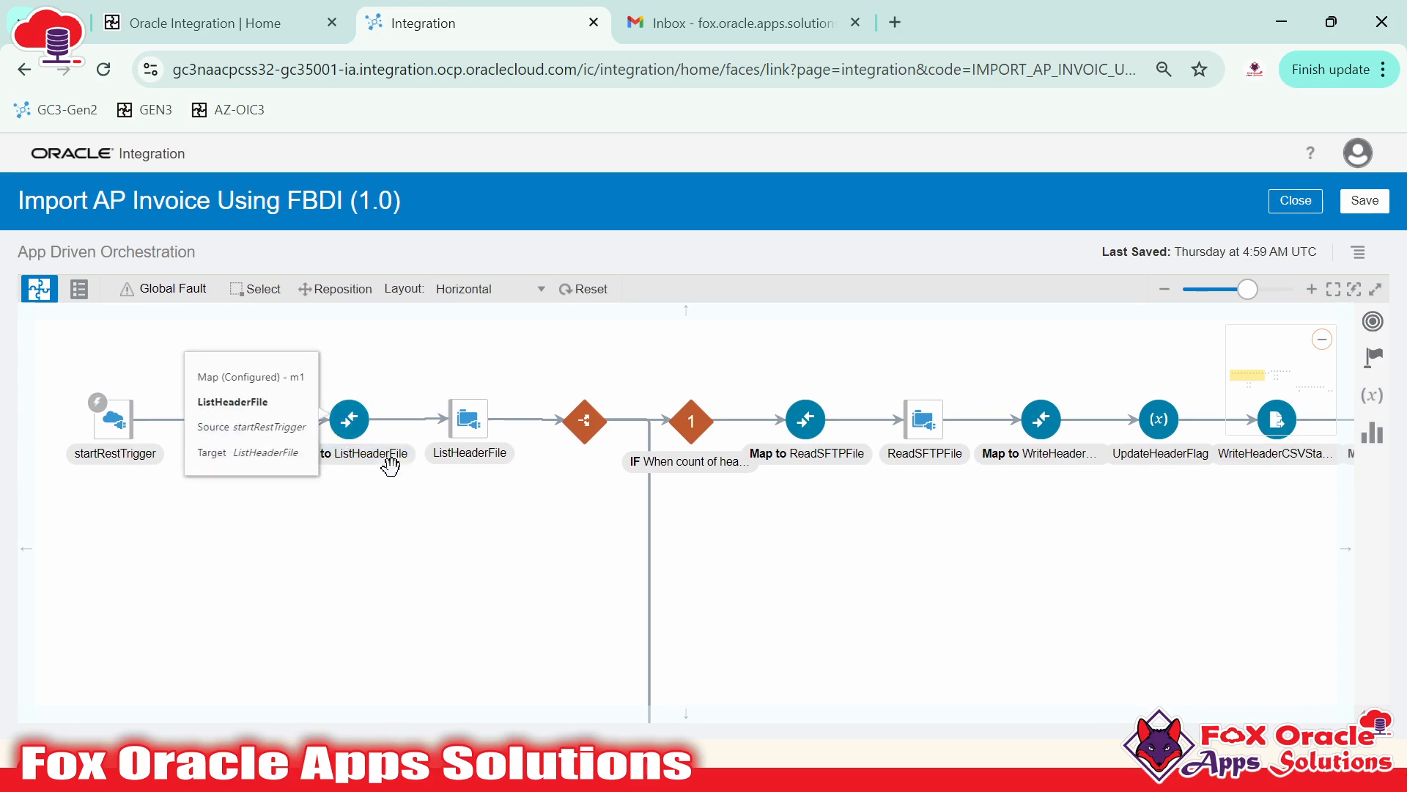
pyautogui.click(451, 441)
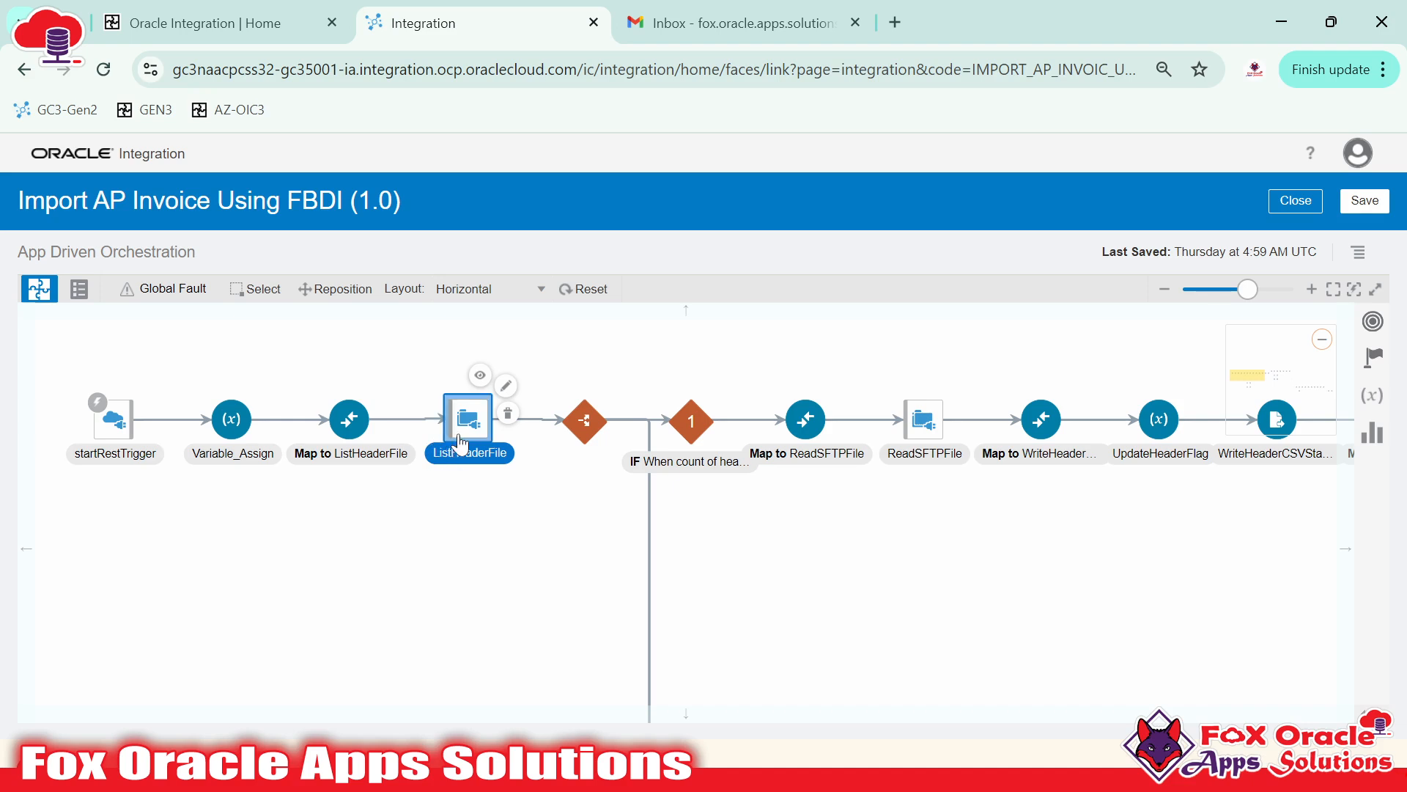
pyautogui.click(348, 425)
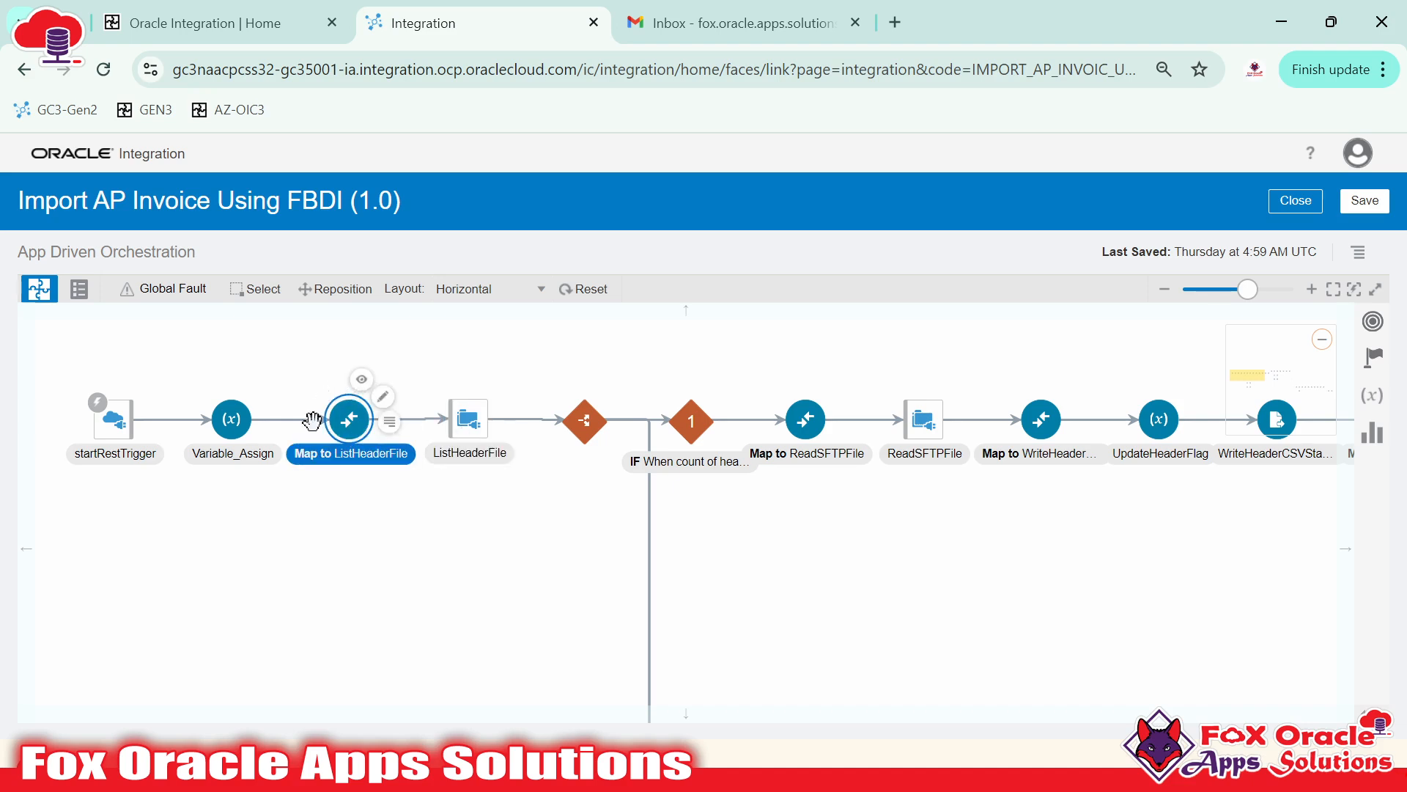
pyautogui.click(453, 435)
pyautogui.click(350, 421)
# - Inspect the switch after ListHeaderFile and its first IF branch, and follow the flow to the Email3 and Email4 branches
pyautogui.moveTo(957, 607); pyautogui.dragTo(728, 559)
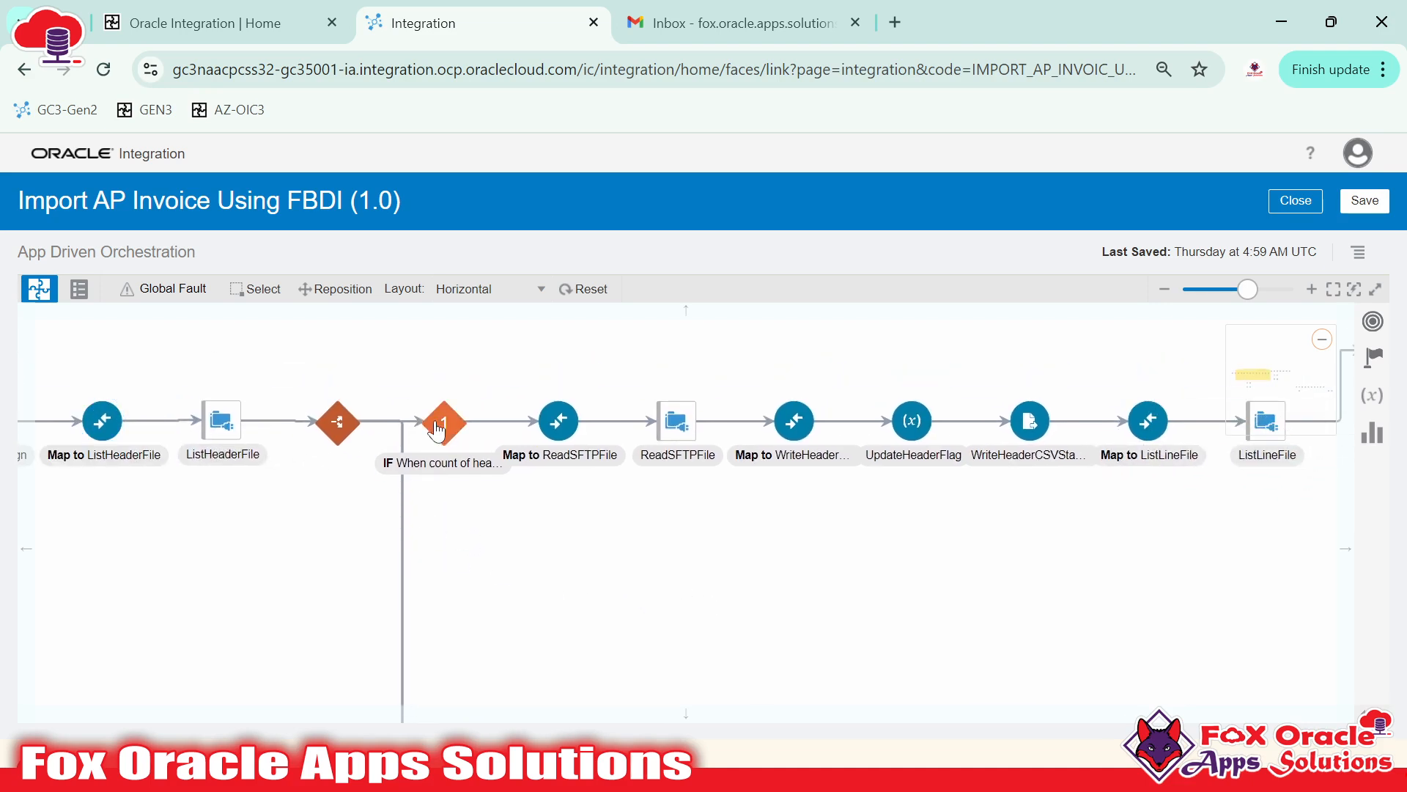
pyautogui.click(423, 455)
pyautogui.click(341, 428)
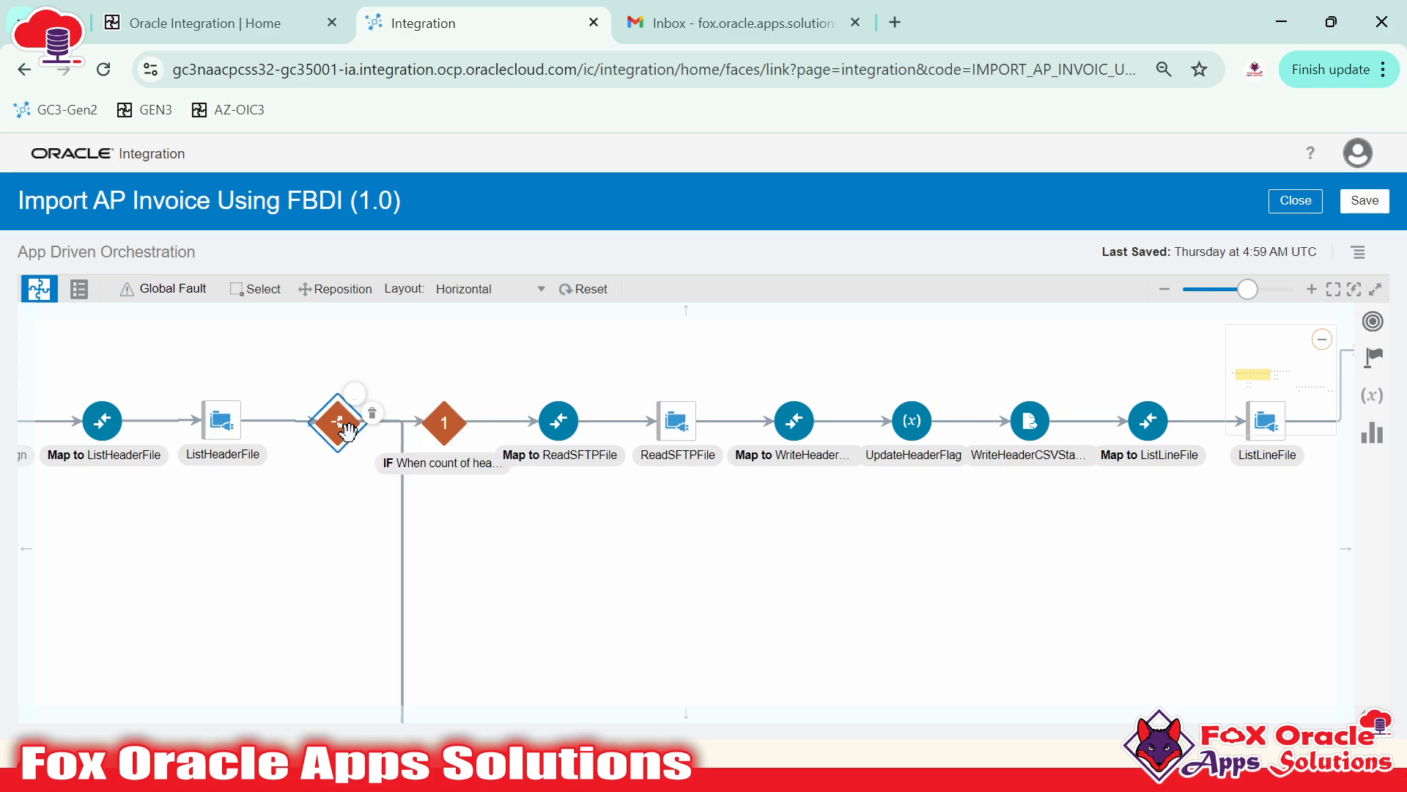
pyautogui.moveTo(889, 571); pyautogui.dragTo(620, 539)
pyautogui.moveTo(963, 541); pyautogui.dragTo(451, 688)
pyautogui.moveTo(1186, 581); pyautogui.dragTo(882, 427)
pyautogui.moveTo(853, 625); pyautogui.dragTo(845, 517)
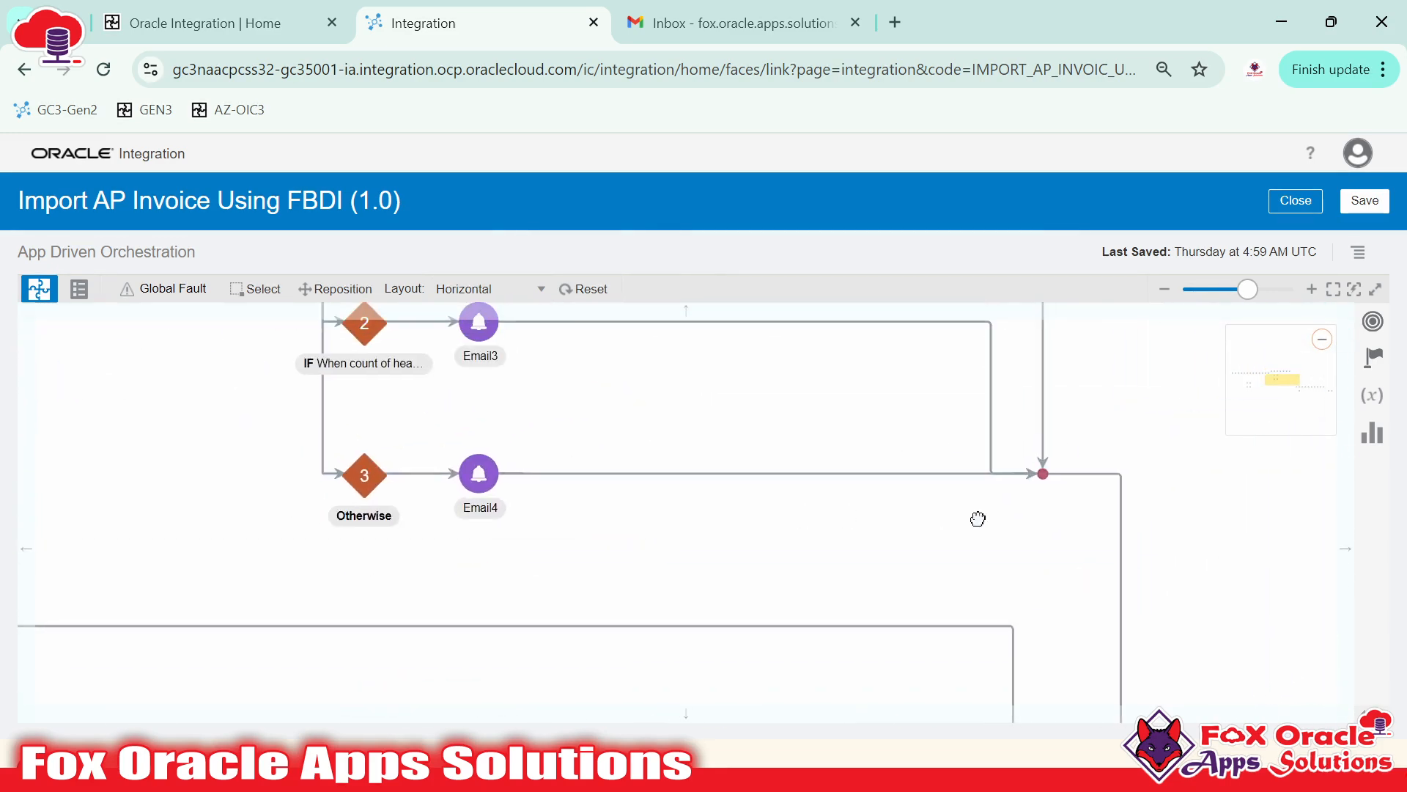
pyautogui.moveTo(823, 396); pyautogui.dragTo(835, 433)
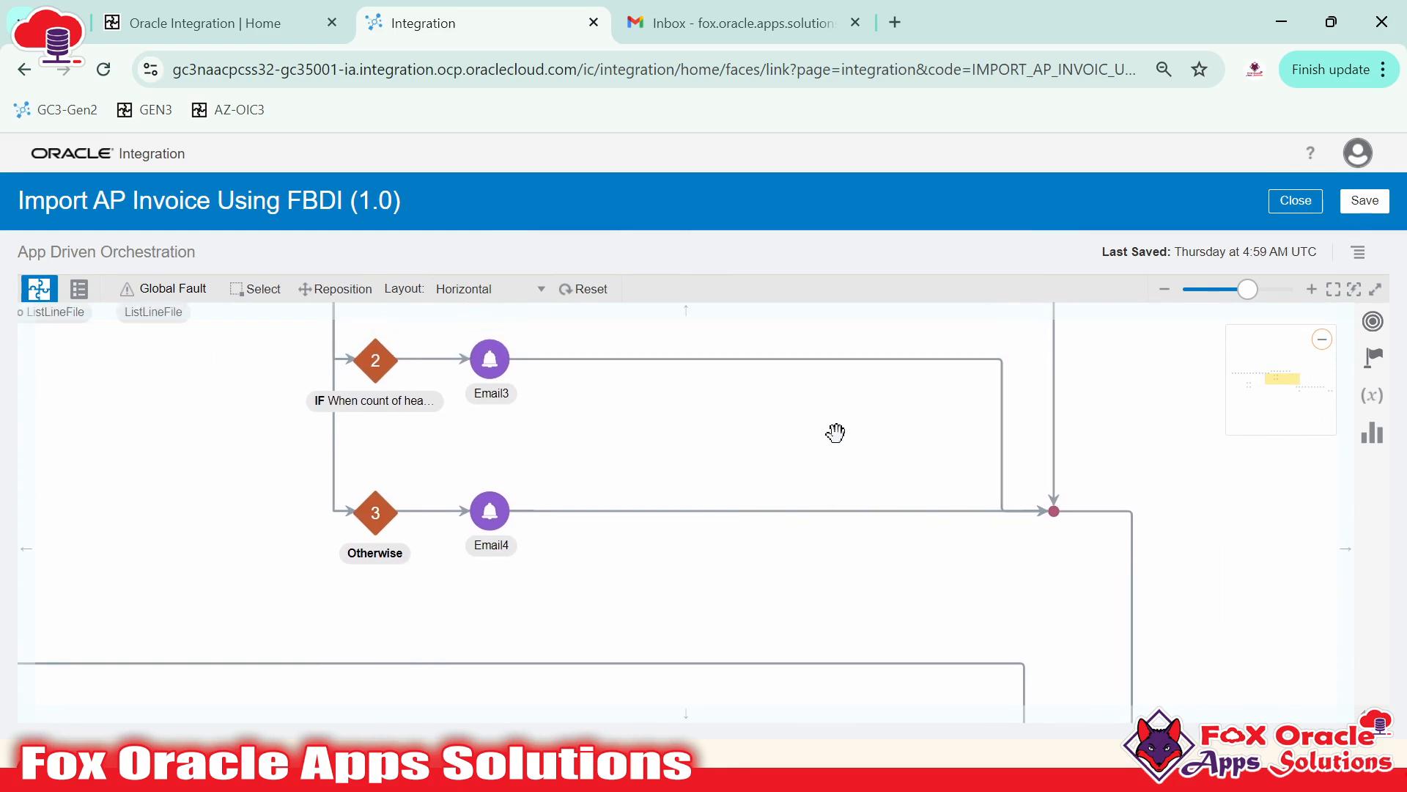
# - Browse the adapters available as invokes and list the existing FTP connections
pyautogui.click(1372, 325)
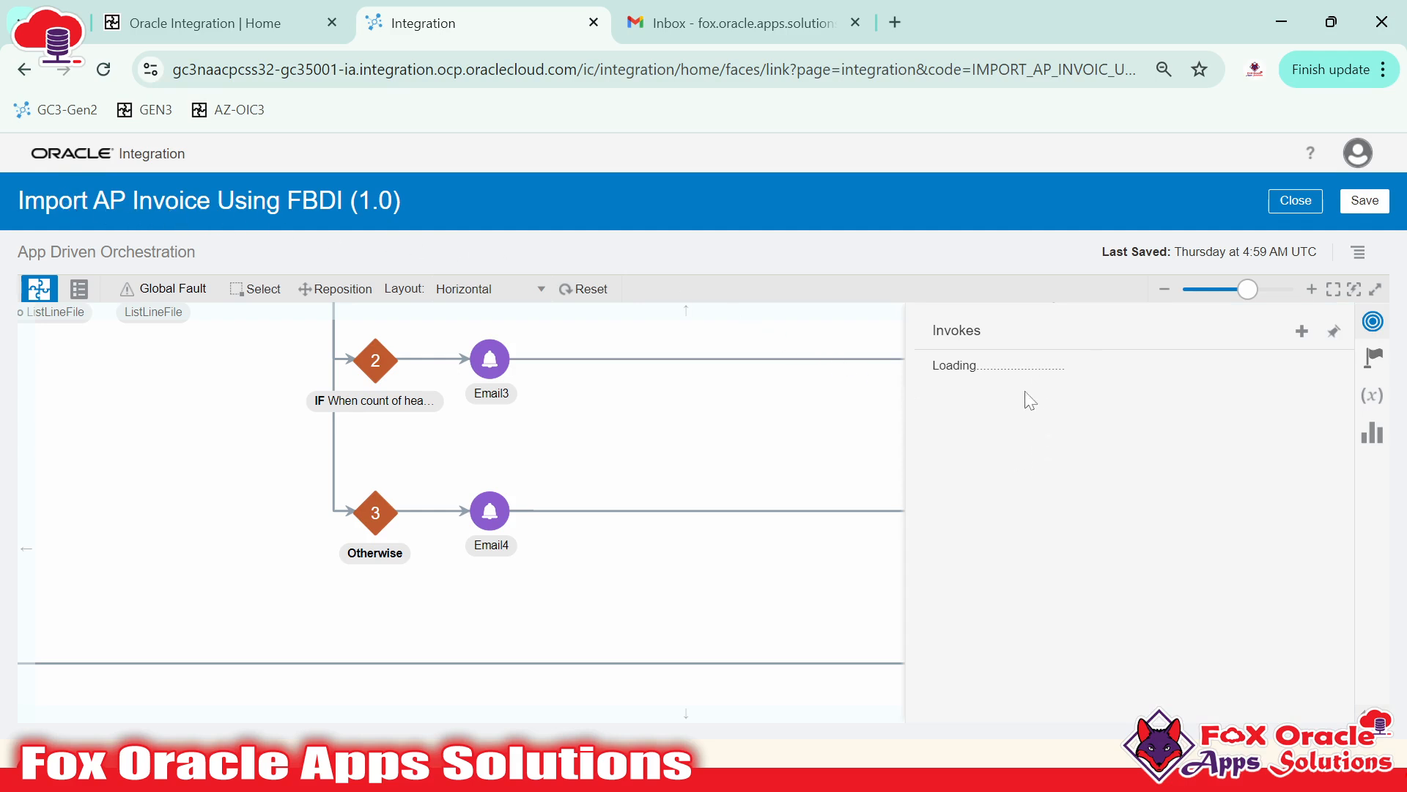
pyautogui.scroll(-5, 1026, 440)
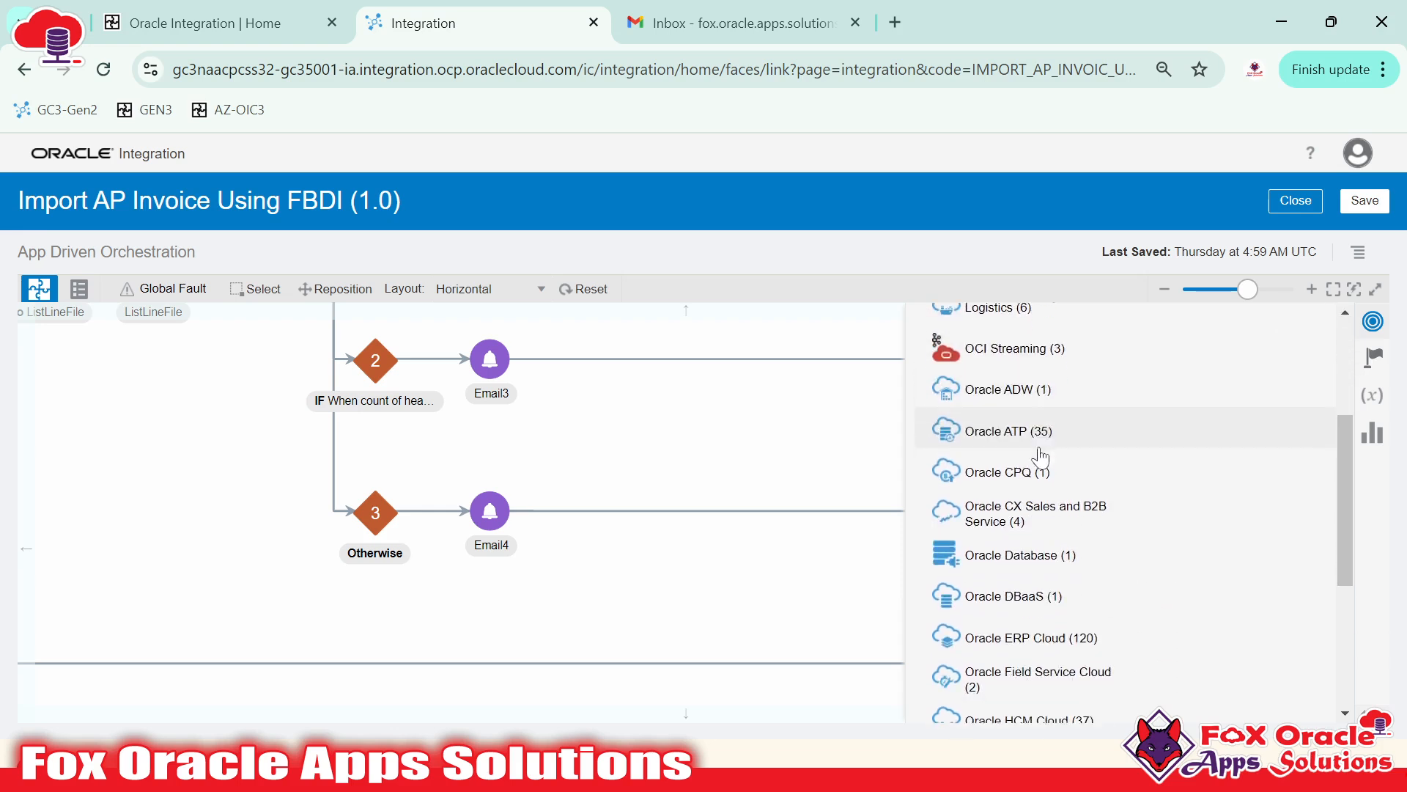
pyautogui.scroll(5, 1046, 487)
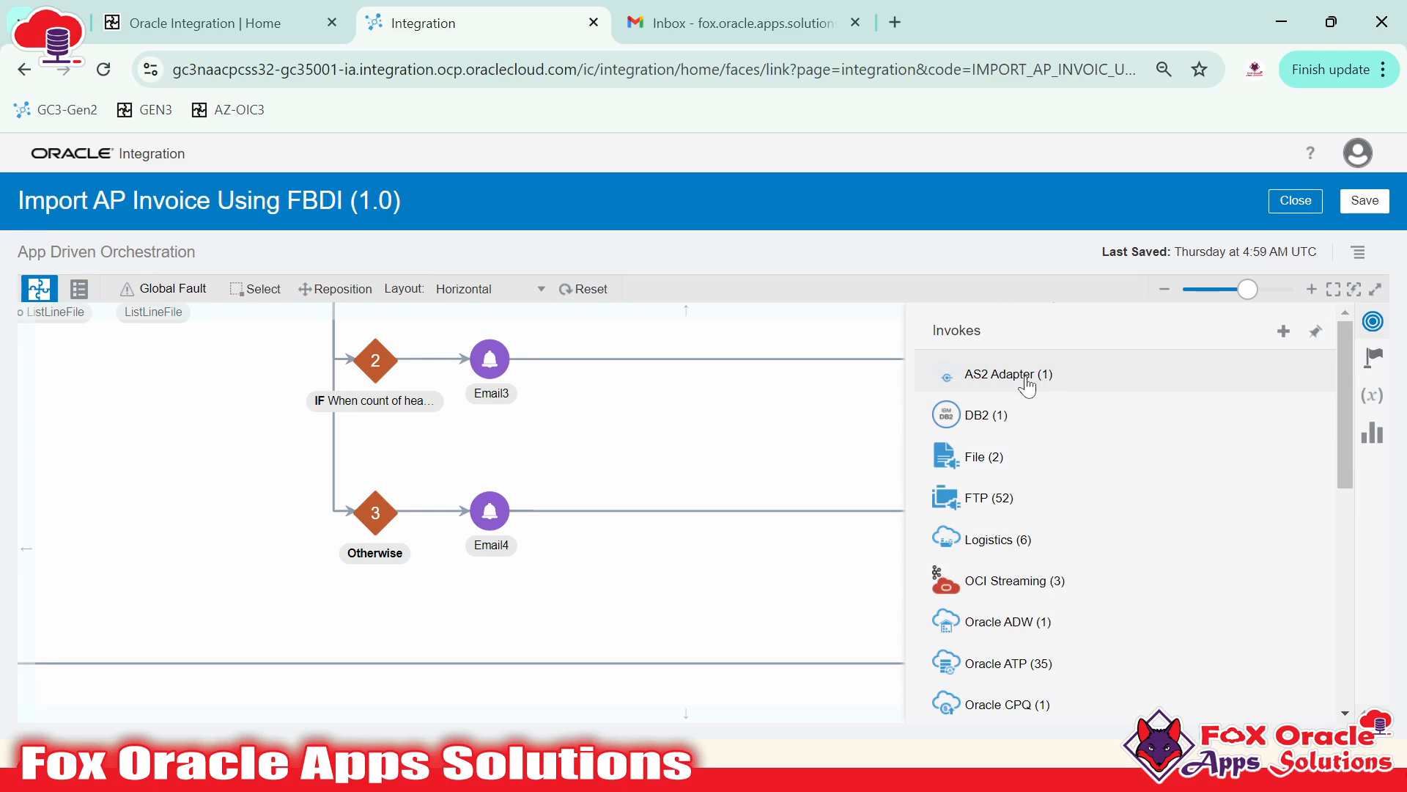
pyautogui.click(1015, 500)
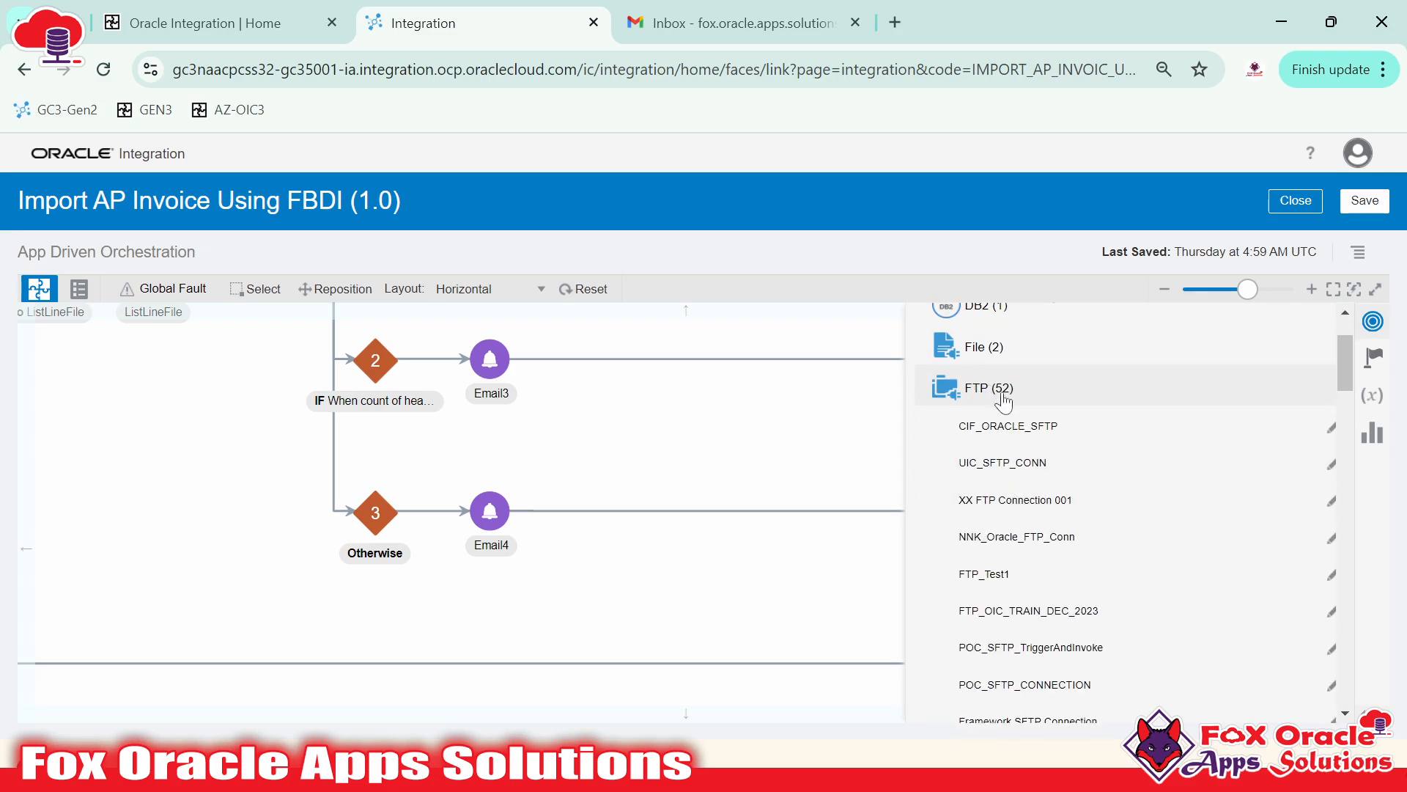
pyautogui.scroll(-5, 1005, 485)
pyautogui.scroll(6, 1045, 550)
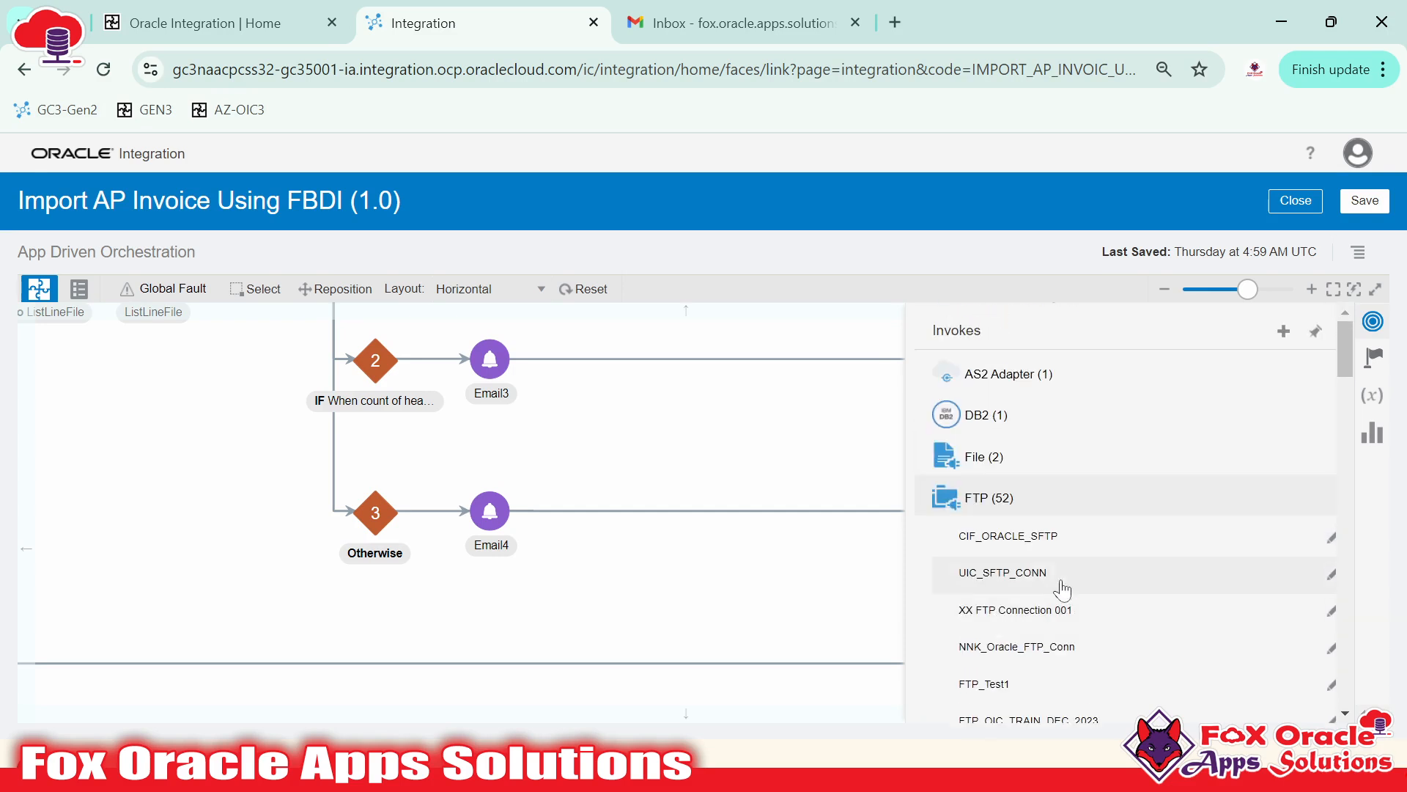
# - Display the available orchestration actions and look through them from the Data group to the End group
pyautogui.click(1375, 363)
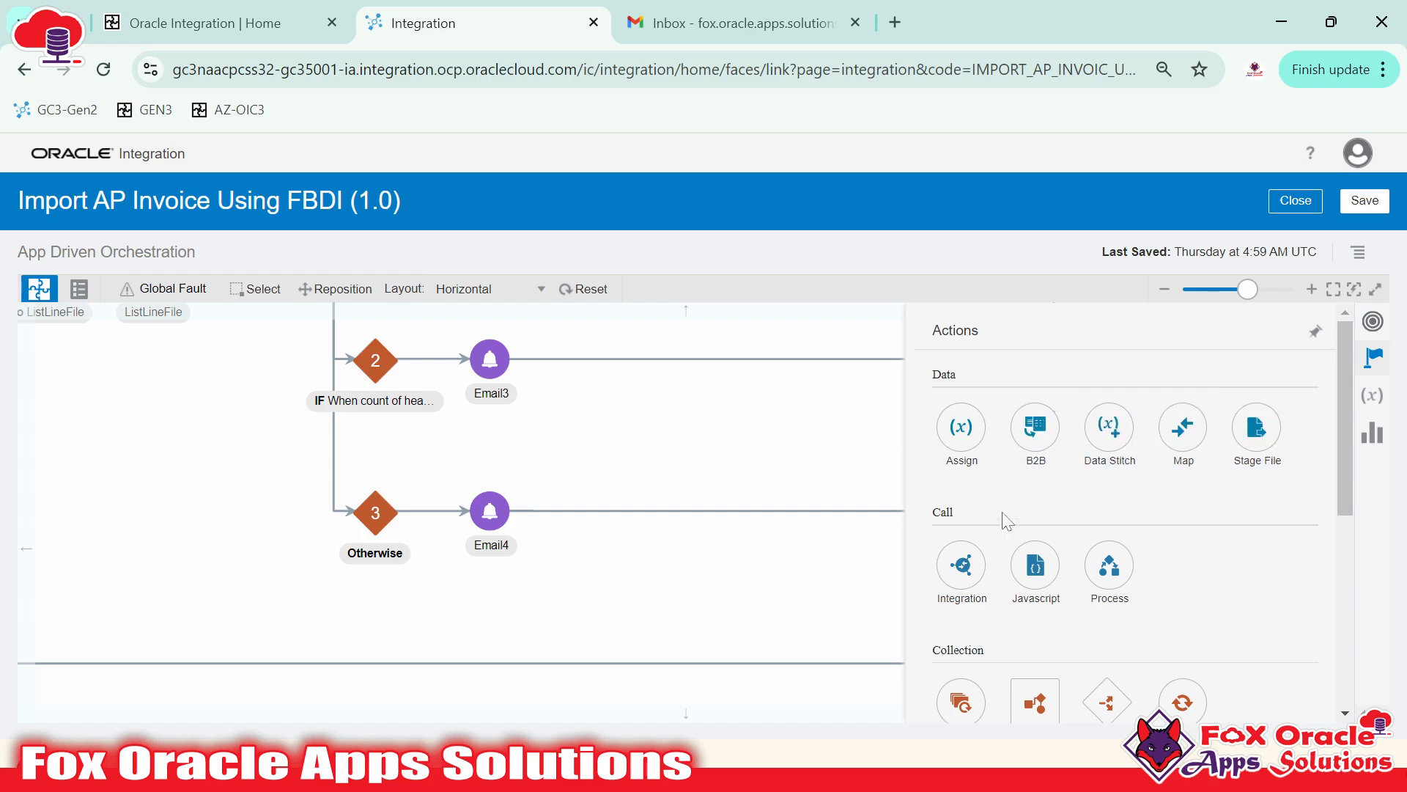
pyautogui.scroll(-5, 1053, 540)
pyautogui.scroll(-1, 1107, 524)
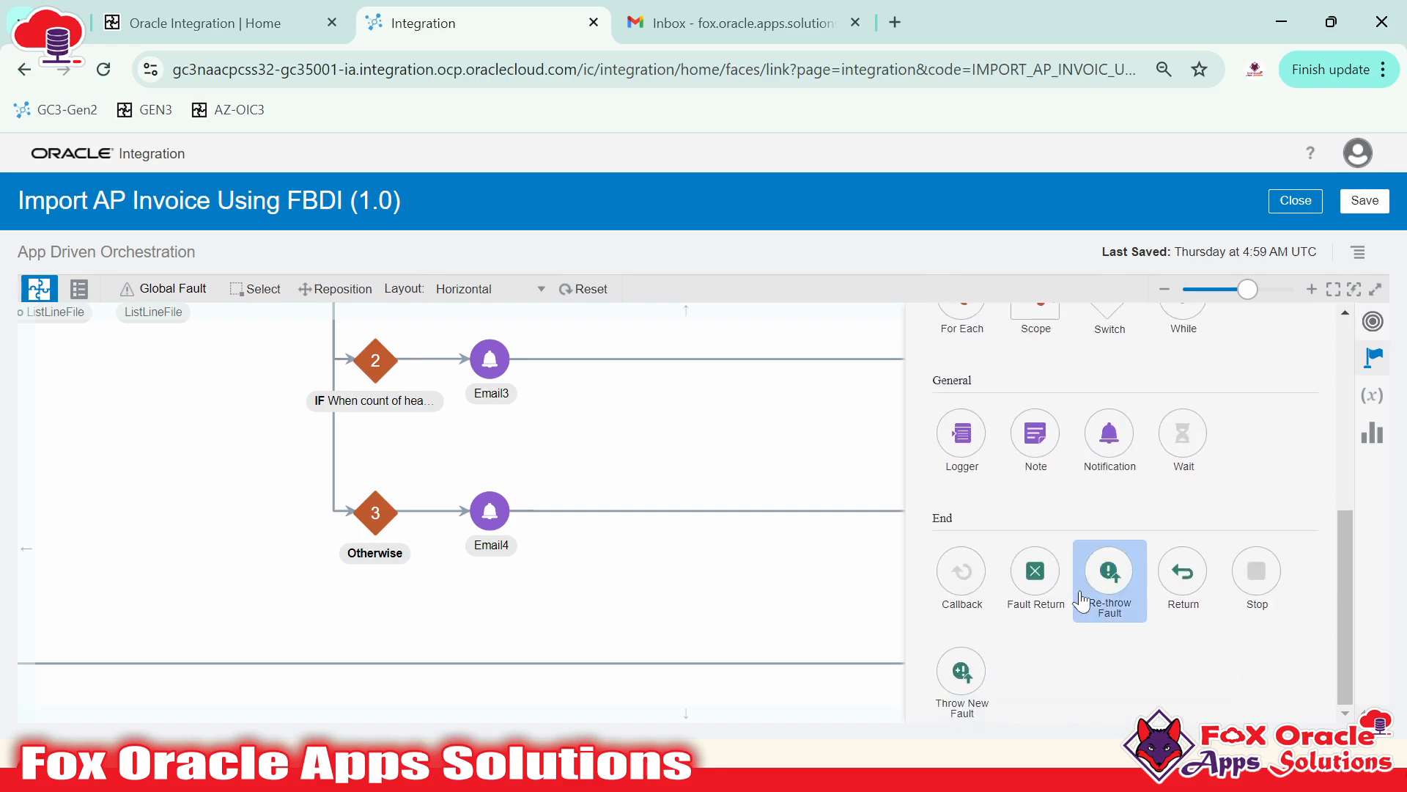
# - Set the orchestration canvas layout to Vertical
pyautogui.scroll(6, 1099, 579)
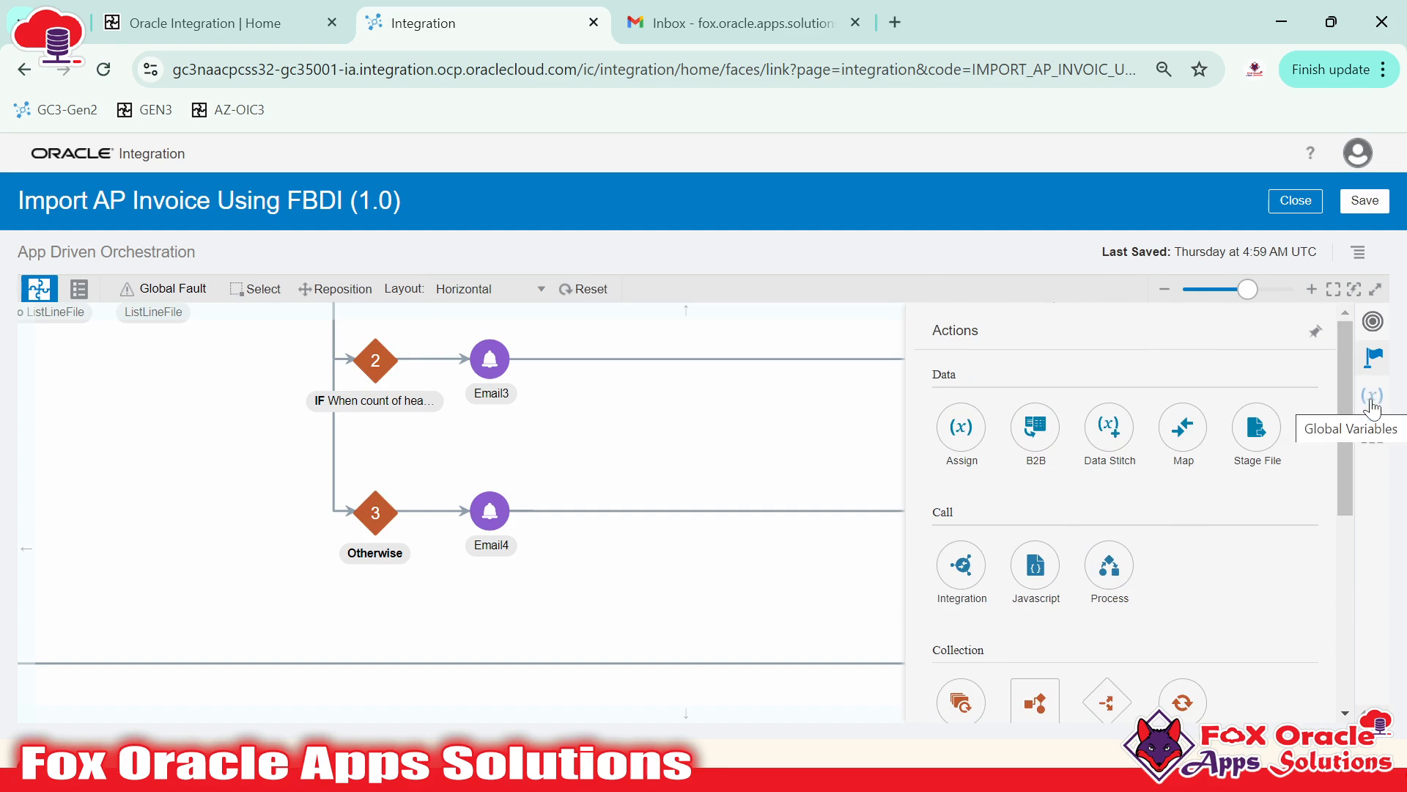
pyautogui.moveTo(716, 393); pyautogui.dragTo(802, 427)
pyautogui.moveTo(644, 425); pyautogui.dragTo(833, 459)
pyautogui.moveTo(547, 442); pyautogui.dragTo(718, 480)
pyautogui.moveTo(415, 346); pyautogui.dragTo(606, 399)
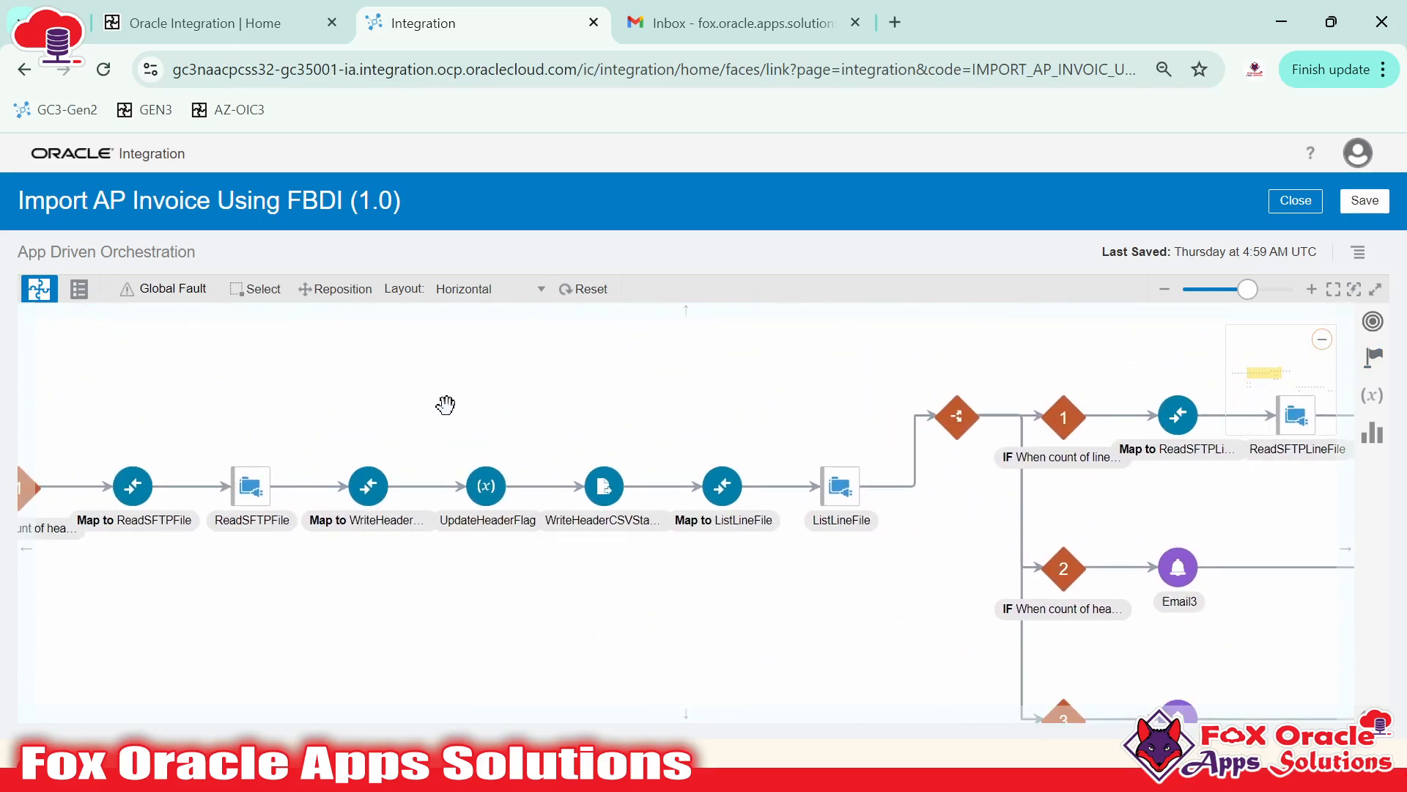
pyautogui.moveTo(442, 409); pyautogui.dragTo(383, 369)
pyautogui.click(497, 297)
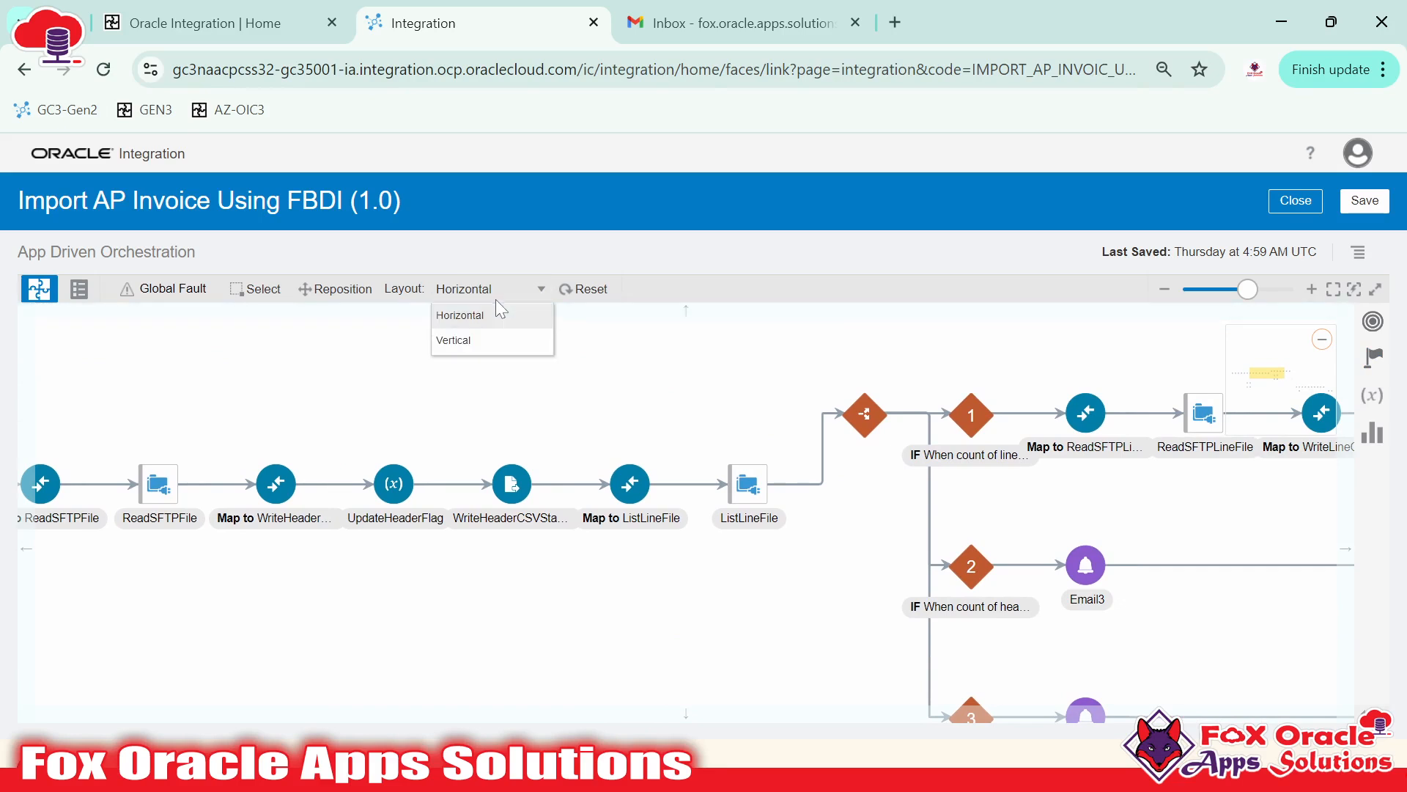
pyautogui.click(469, 341)
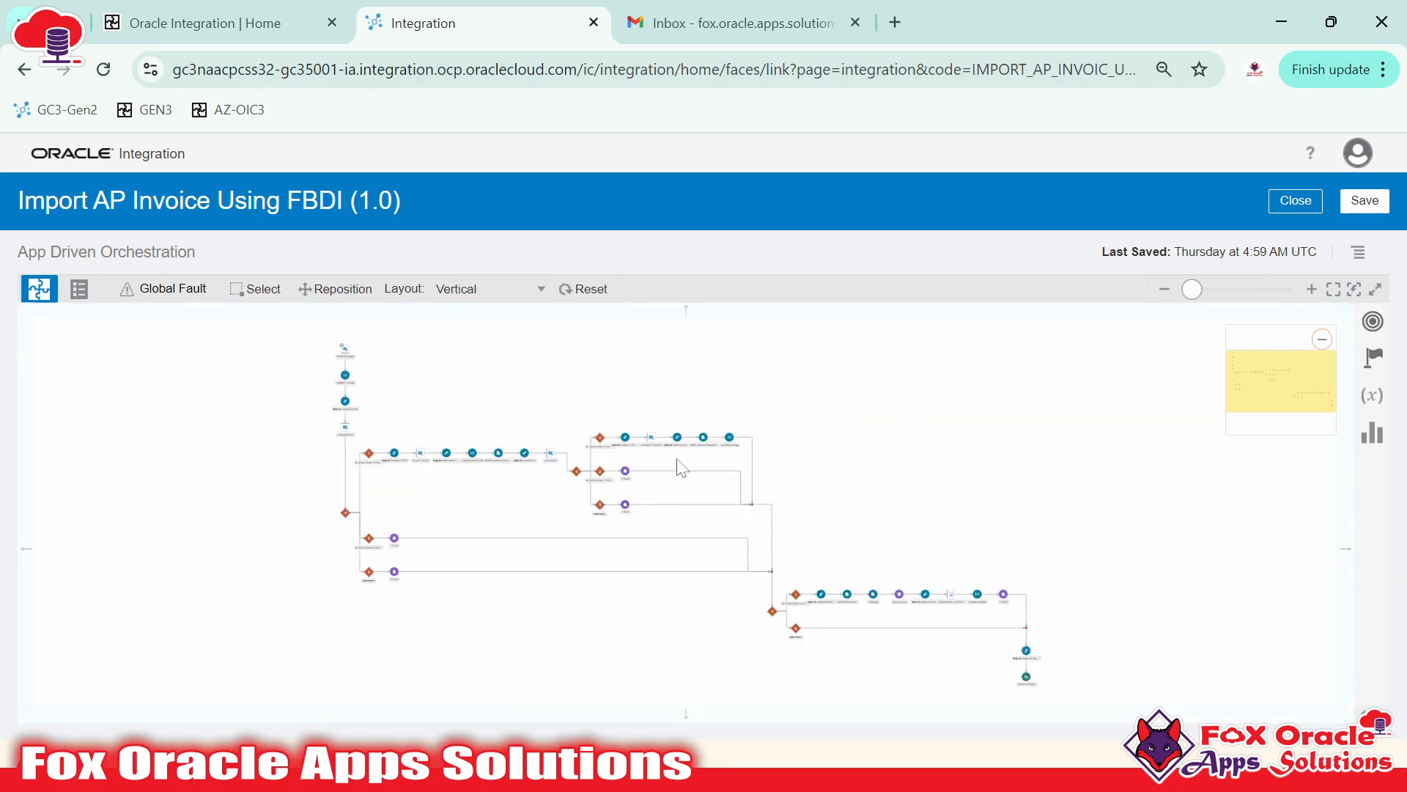
# - Examine the vertically laid out flow from ListHeaderFile through the ReadSFTPFile branch to the switch after ListLineFile
pyautogui.moveTo(841, 517); pyautogui.dragTo(803, 492)
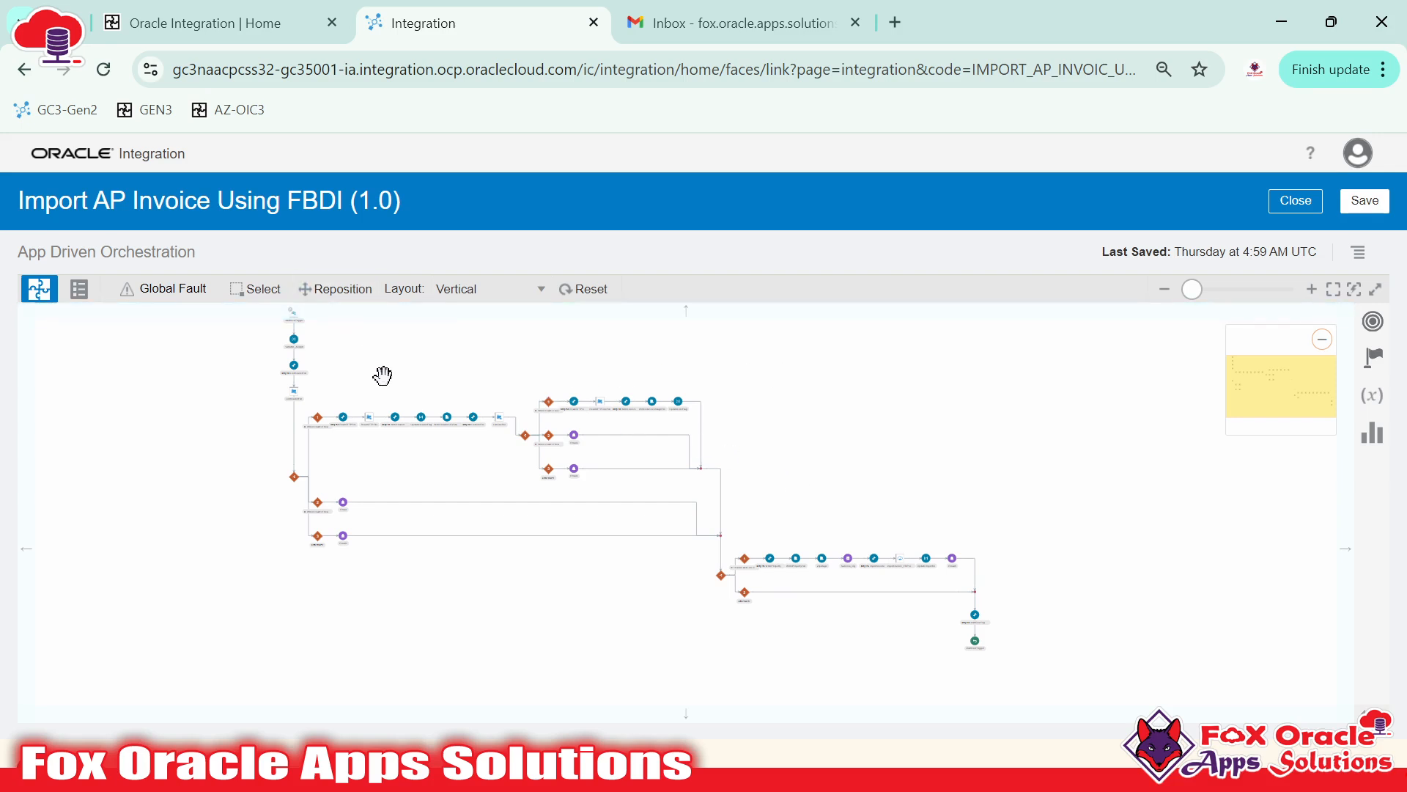
pyautogui.scroll(5, 388, 377)
pyautogui.moveTo(389, 377); pyautogui.dragTo(535, 327)
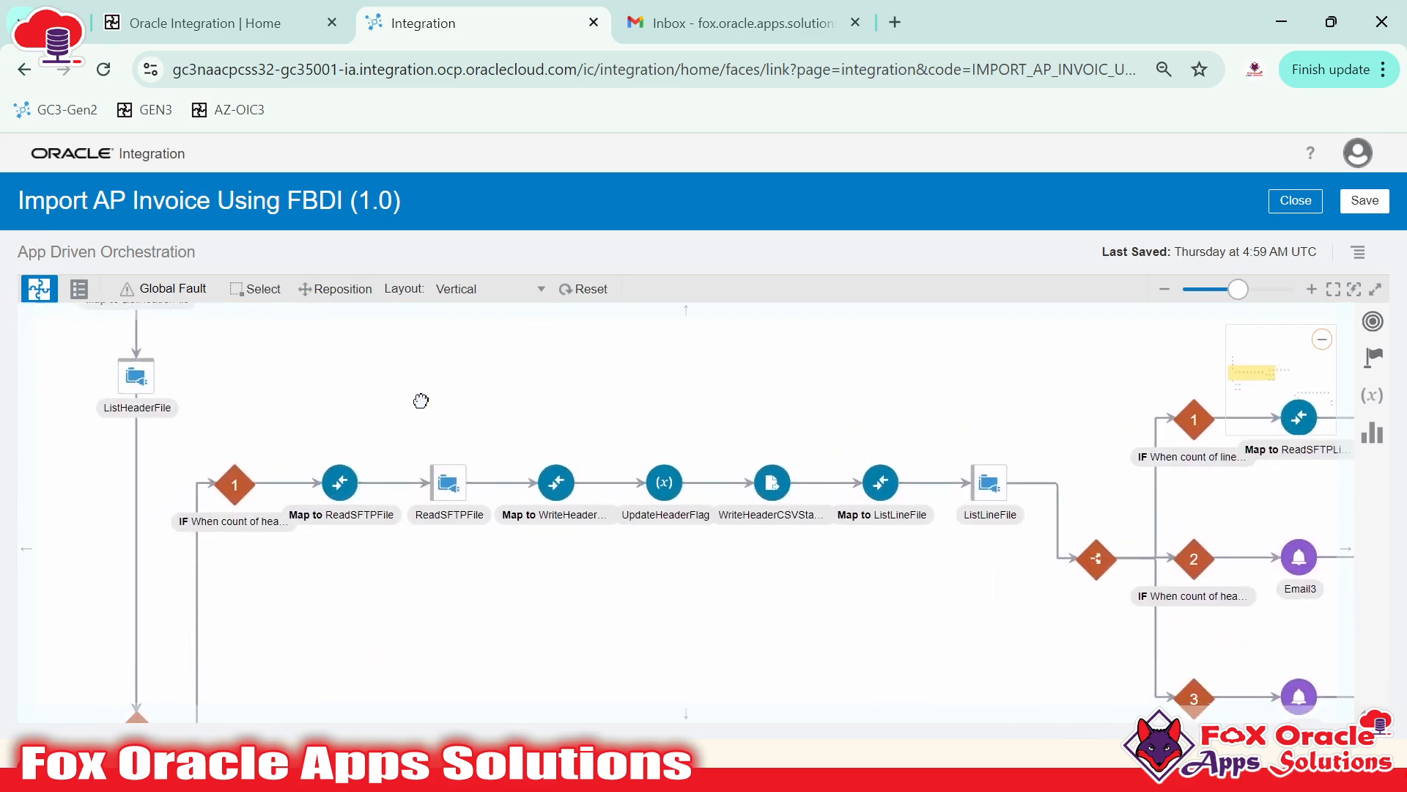
pyautogui.moveTo(414, 411); pyautogui.dragTo(441, 343)
# - Try repositioning the ReadSFTPFile invoke after the Map to WriteHeader mapping, and close the integration, discarding the changes
pyautogui.click(341, 290)
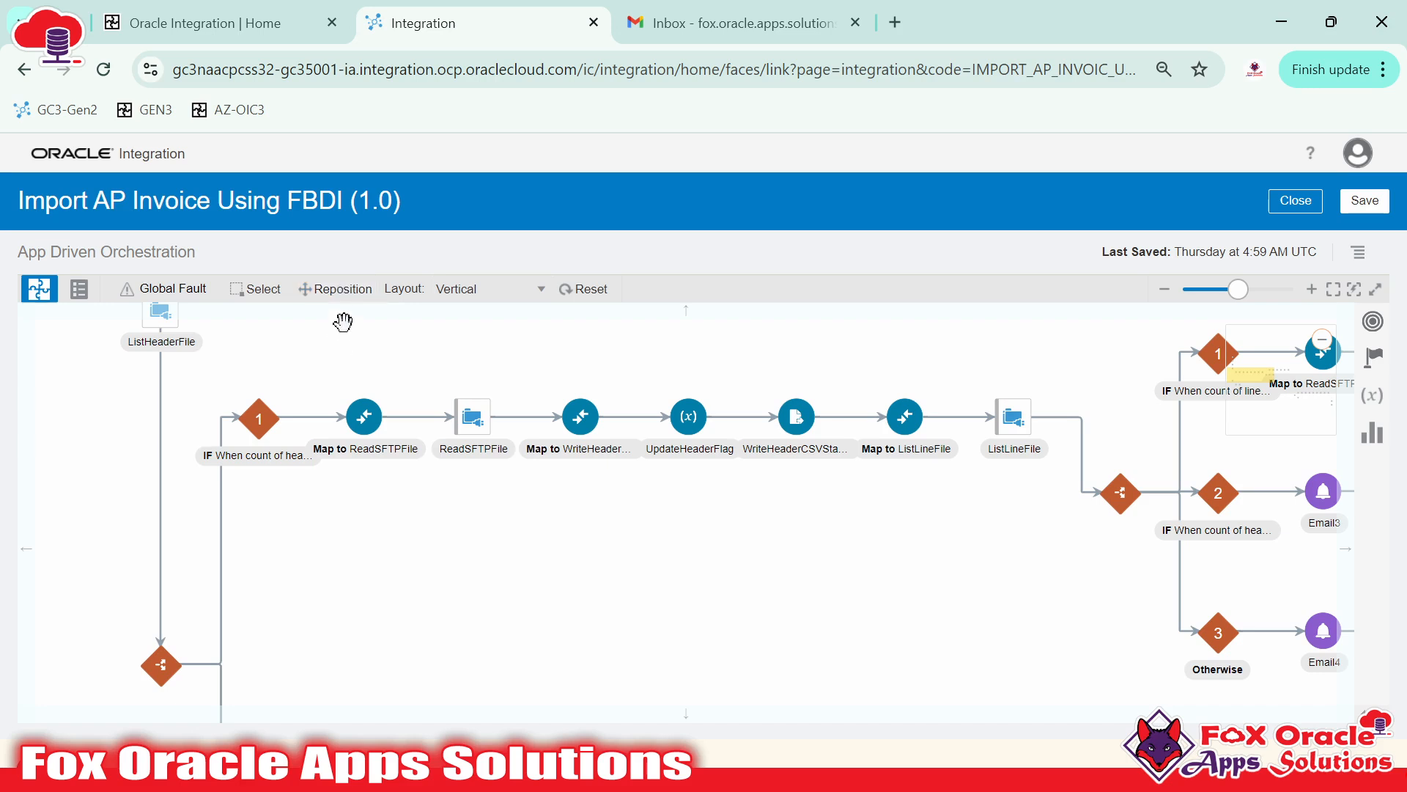
pyautogui.moveTo(476, 433); pyautogui.dragTo(469, 363)
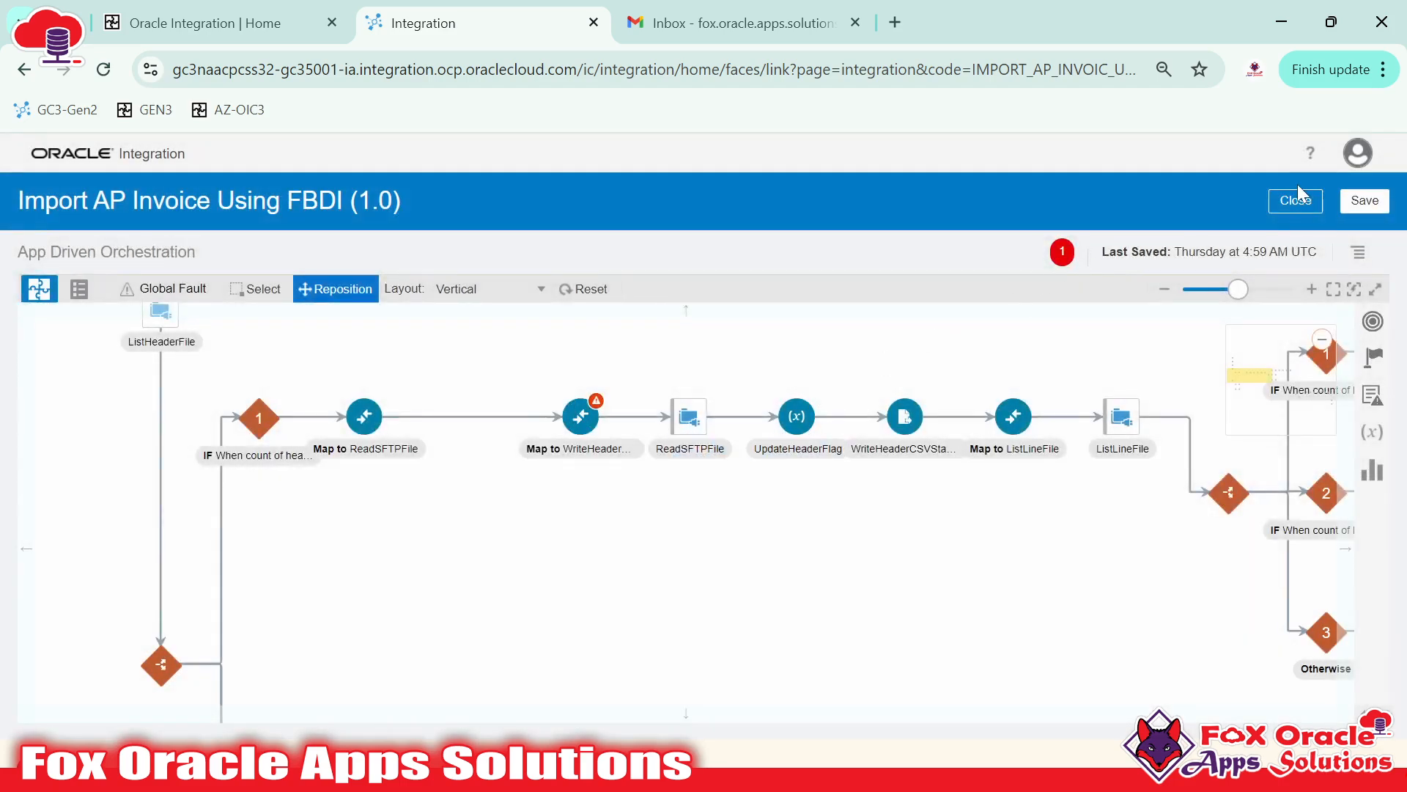
pyautogui.click(1294, 209)
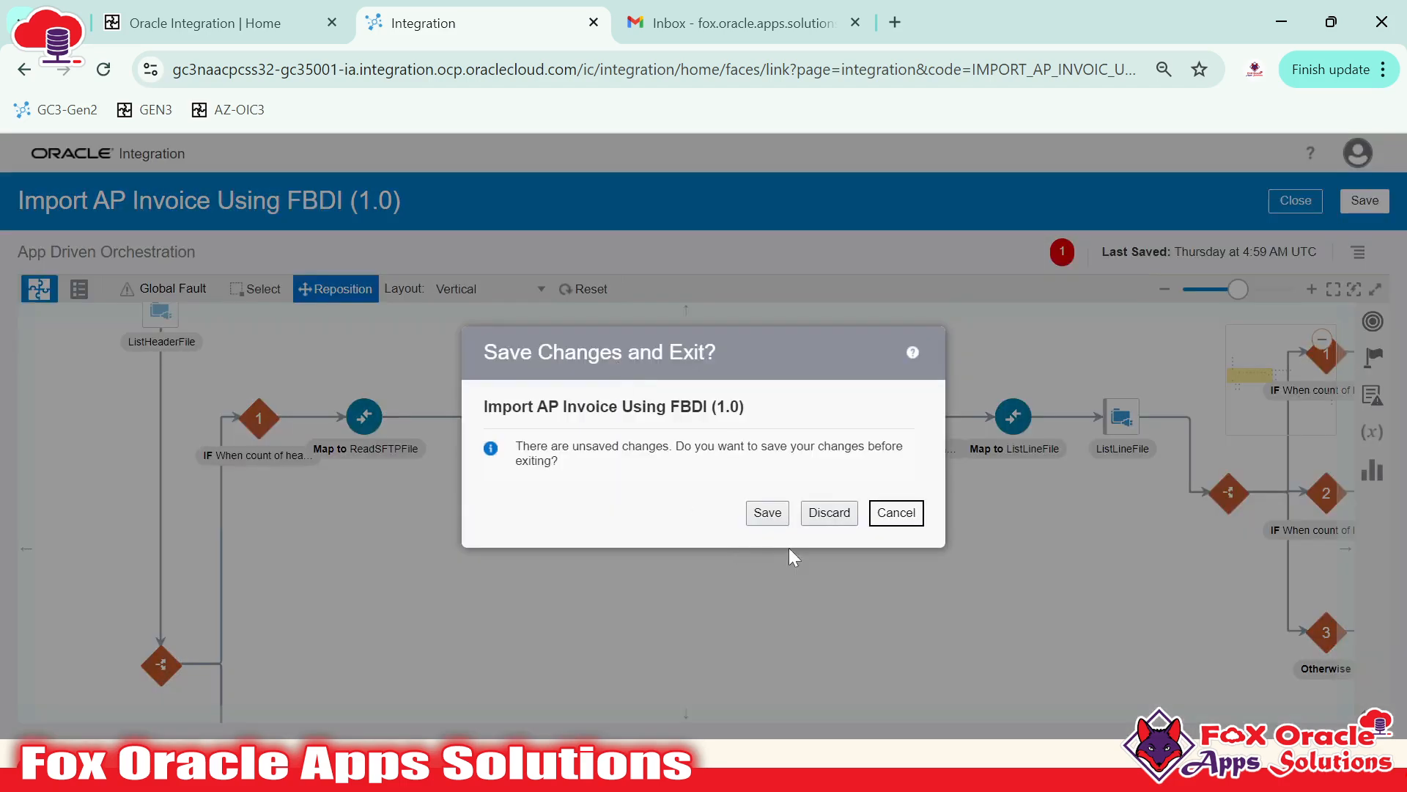
pyautogui.click(827, 511)
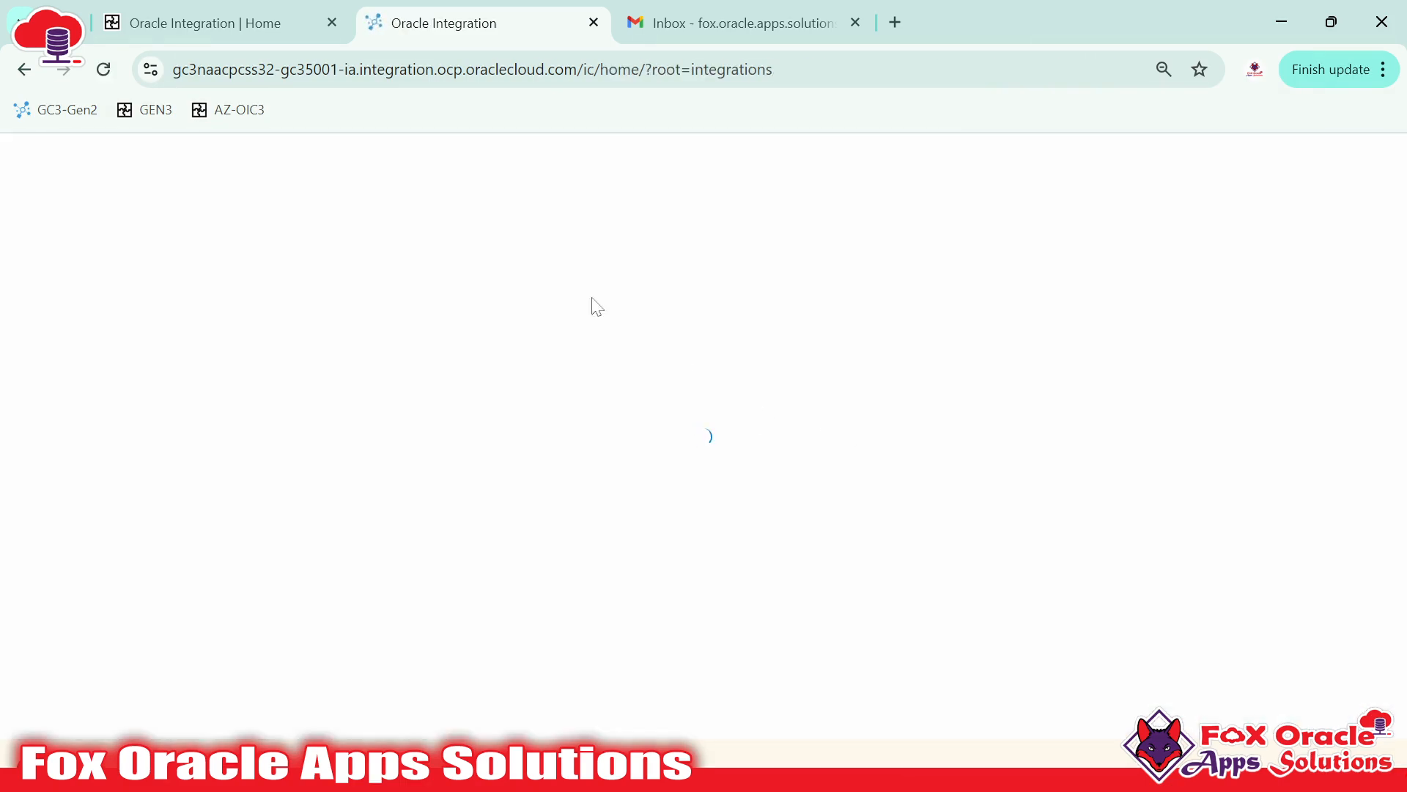
# - Switch to the Gen3 environment and look over its home page from Create and monitor downward
pyautogui.click(220, 24)
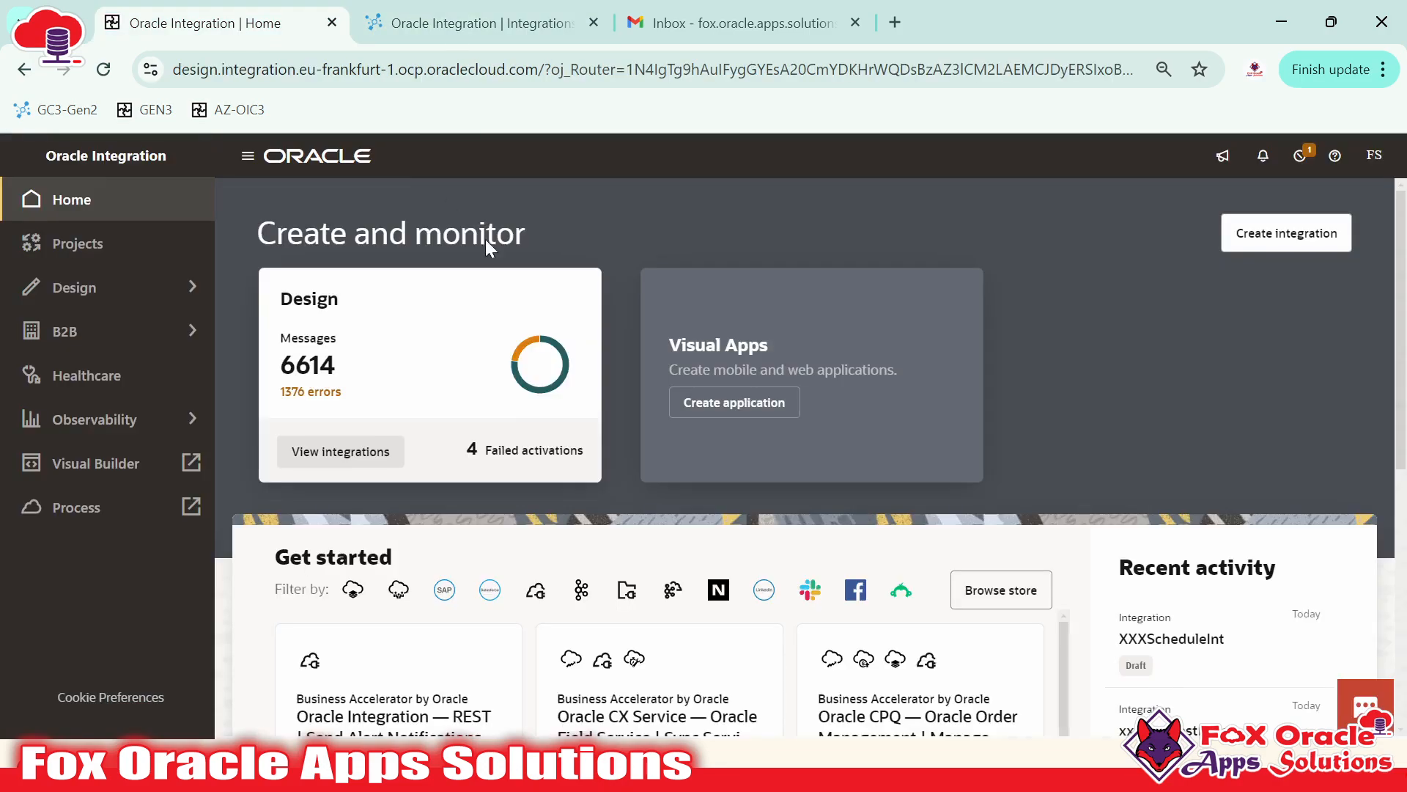
pyautogui.scroll(-5, 1012, 486)
pyautogui.scroll(5, 1020, 485)
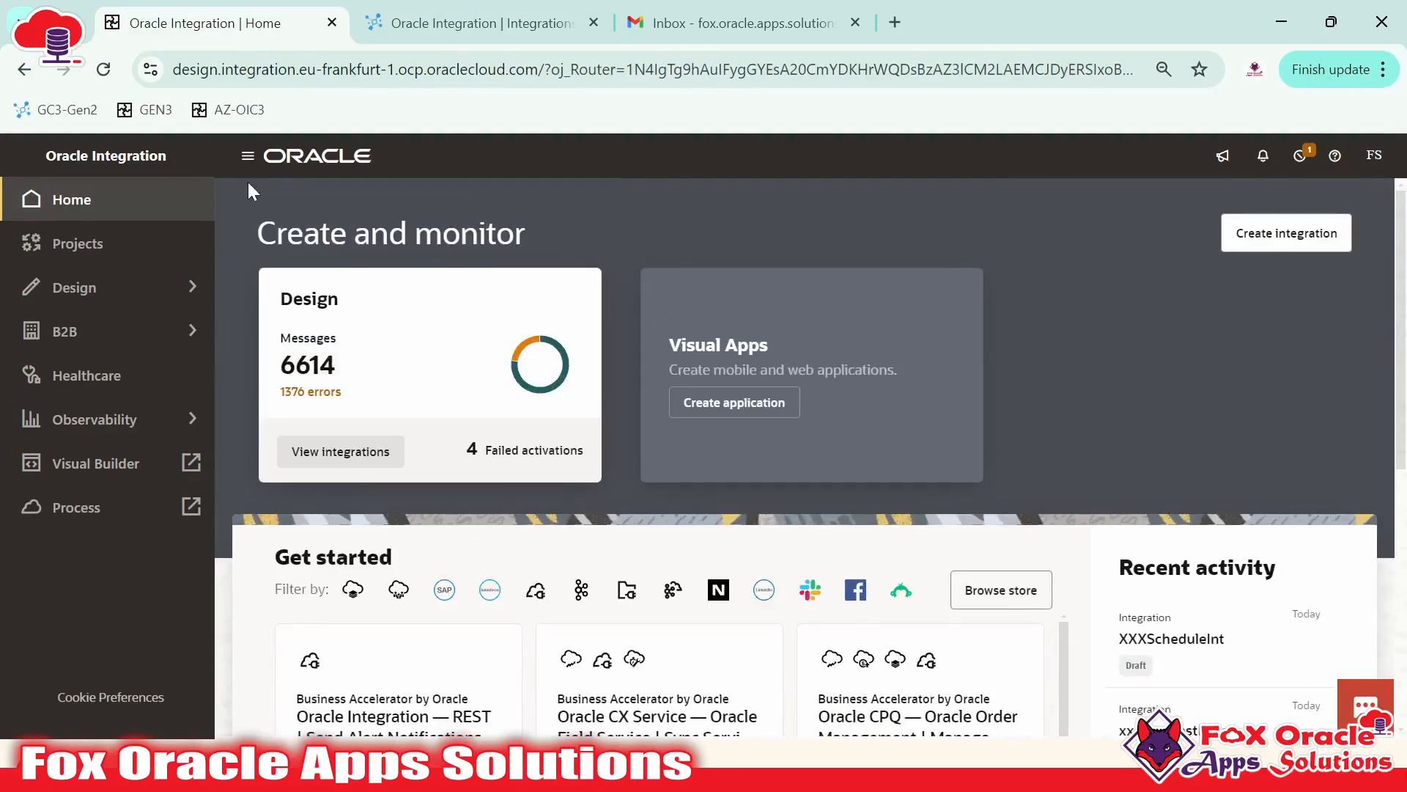
pyautogui.scroll(-5, 707, 326)
pyautogui.scroll(5, 748, 376)
# - Switch to the Gen2 environment, view its main navigation and reopen its Integrations submenu
pyautogui.click(422, 36)
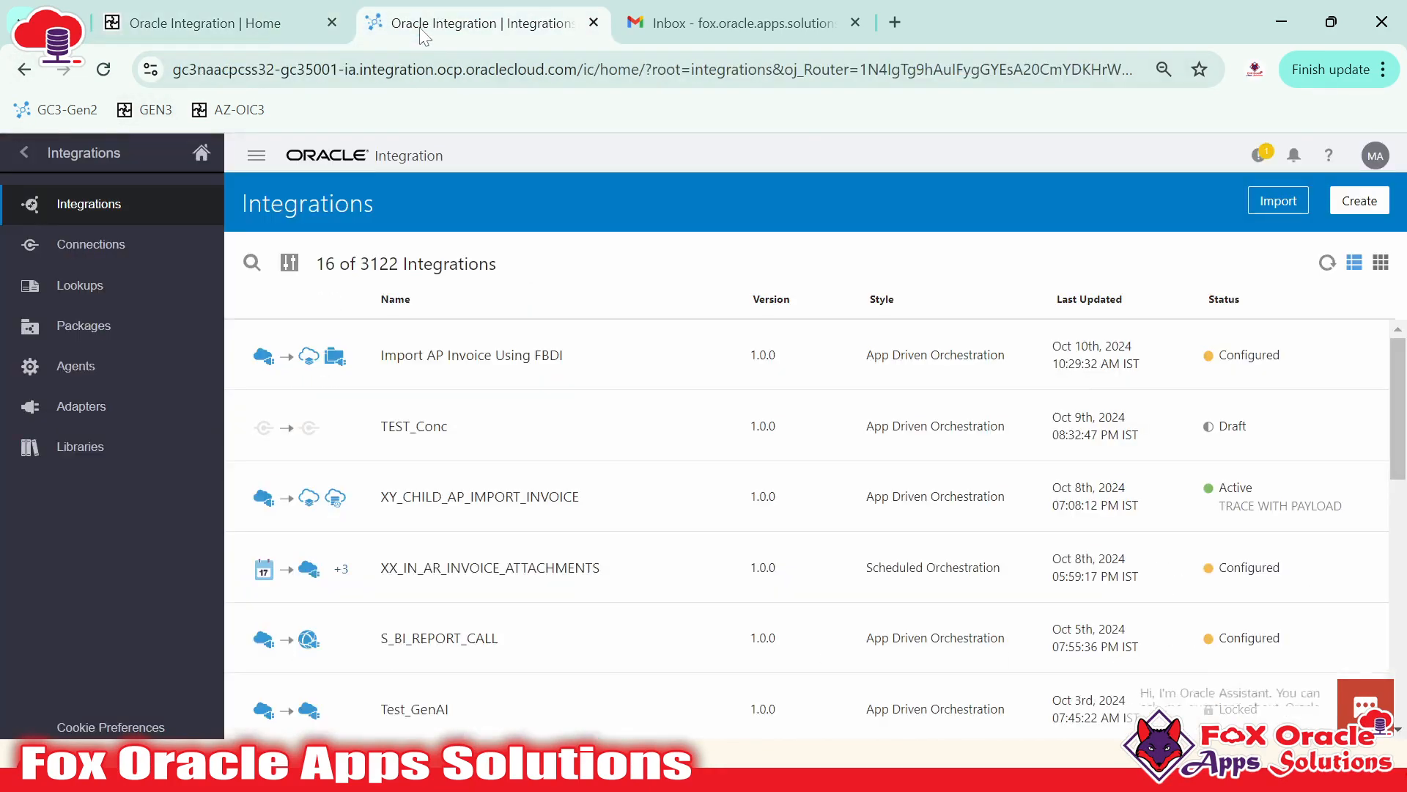
pyautogui.click(24, 152)
pyautogui.click(94, 330)
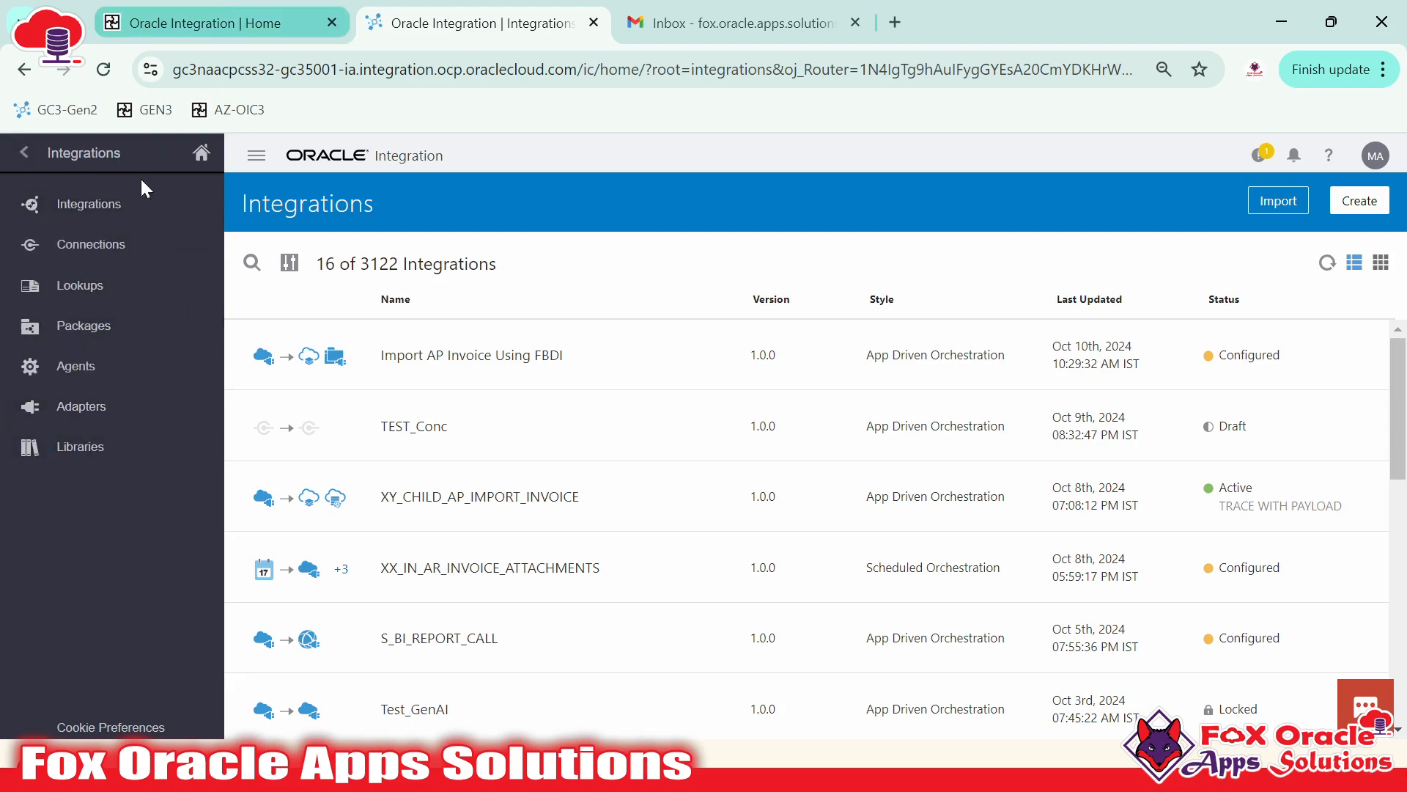
# - Switch back to Gen3 and inspect its main navigation and the entries under Design
pyautogui.click(166, 32)
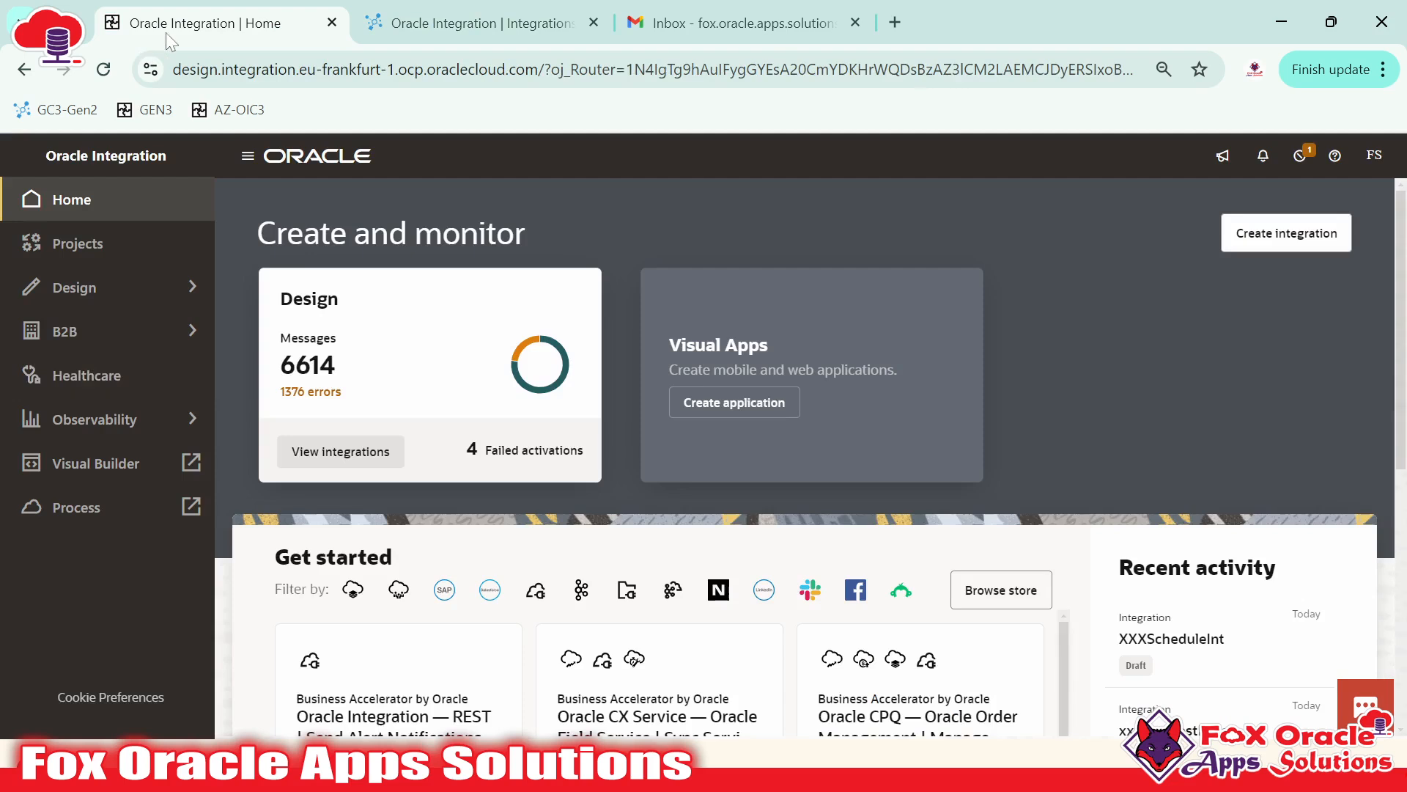
pyautogui.click(86, 292)
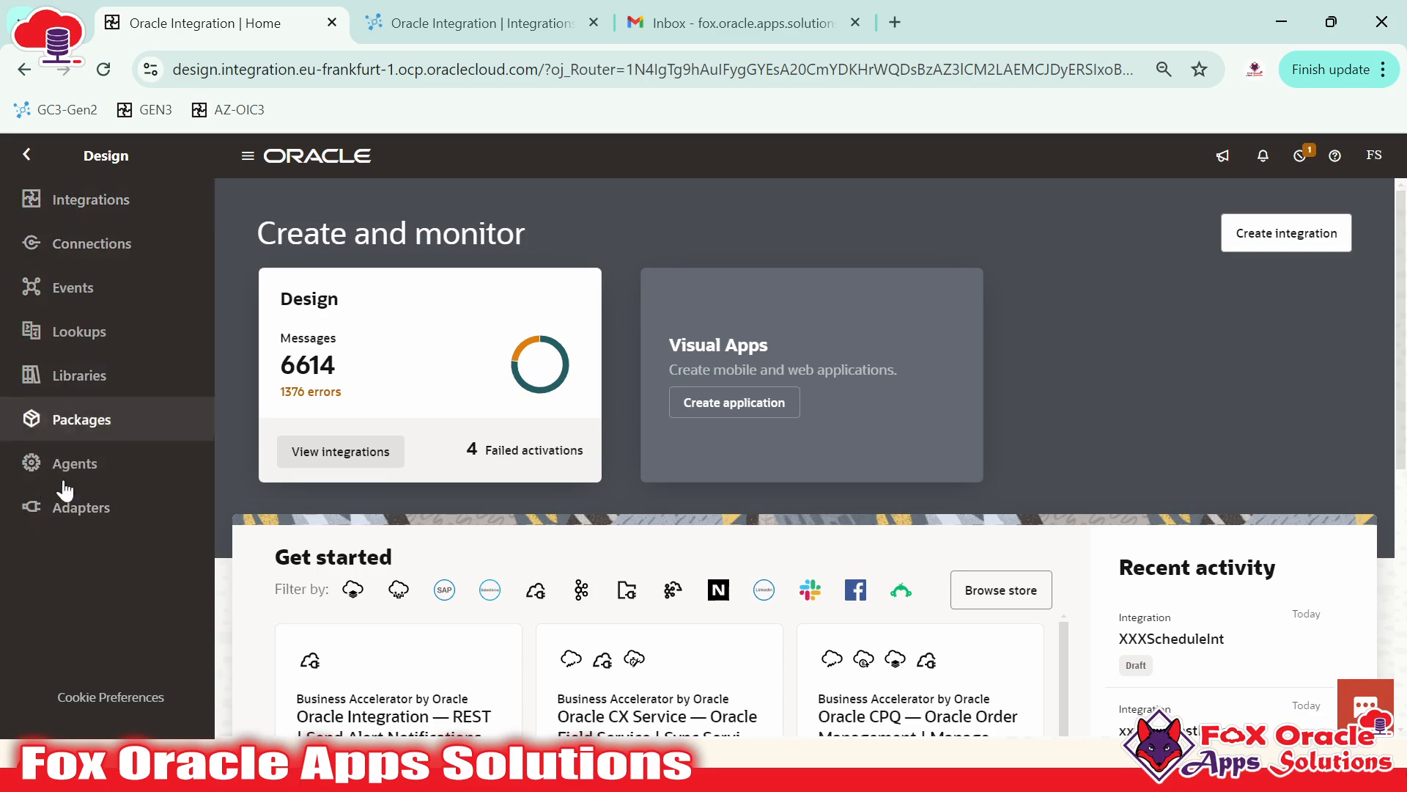
pyautogui.click(38, 158)
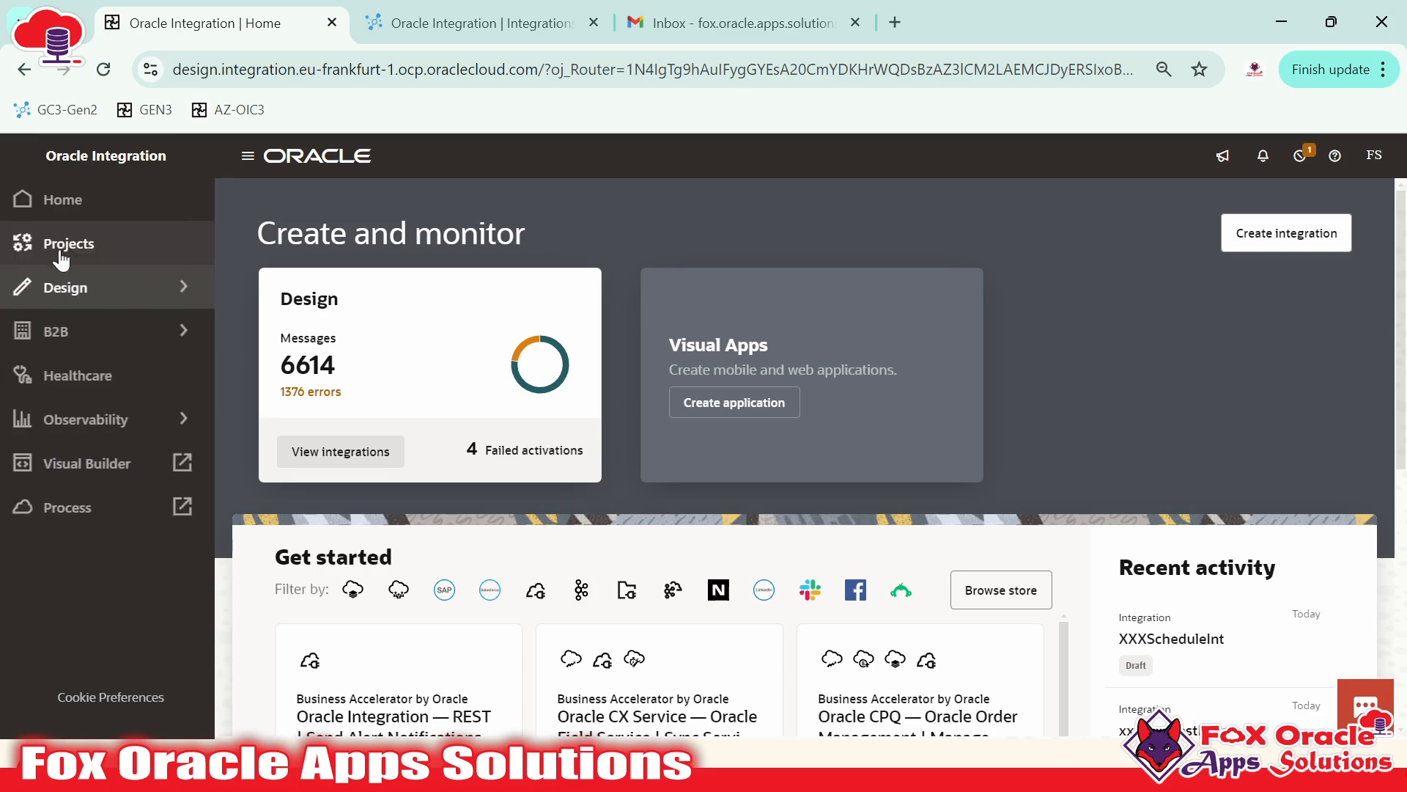
pyautogui.click(99, 302)
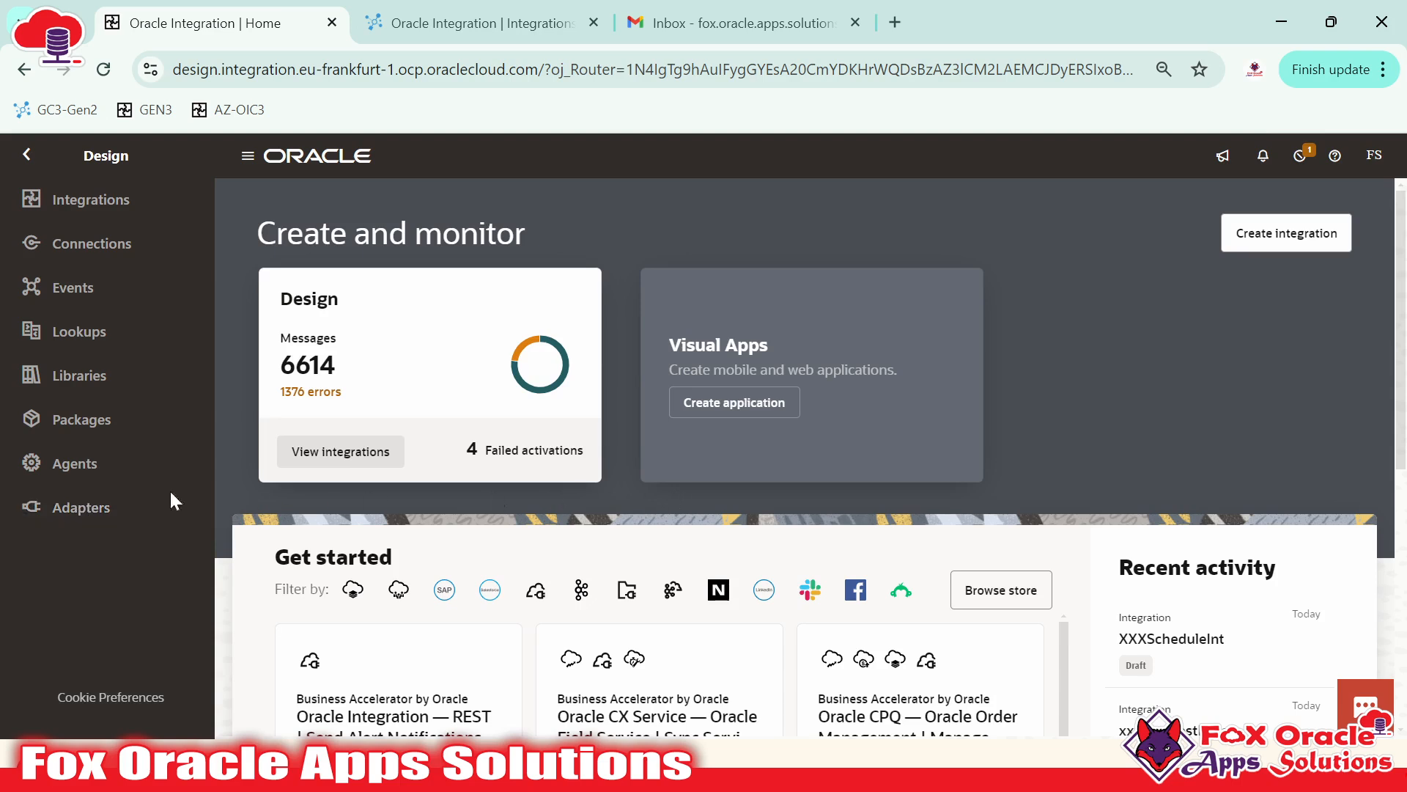
# - Open the Gen3 Events list and compare the Design entries with the Gen2 Integrations submenu
pyautogui.click(73, 288)
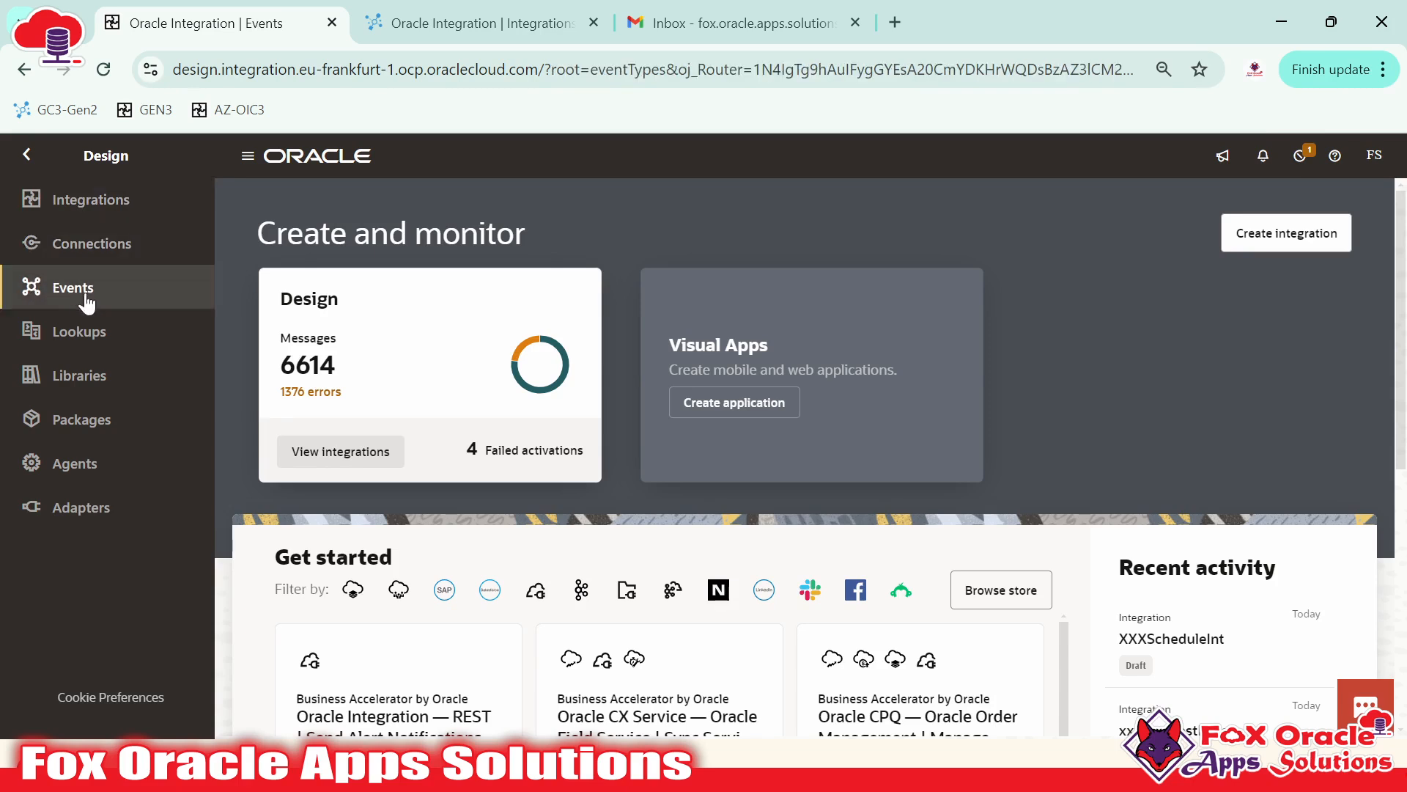
pyautogui.click(469, 23)
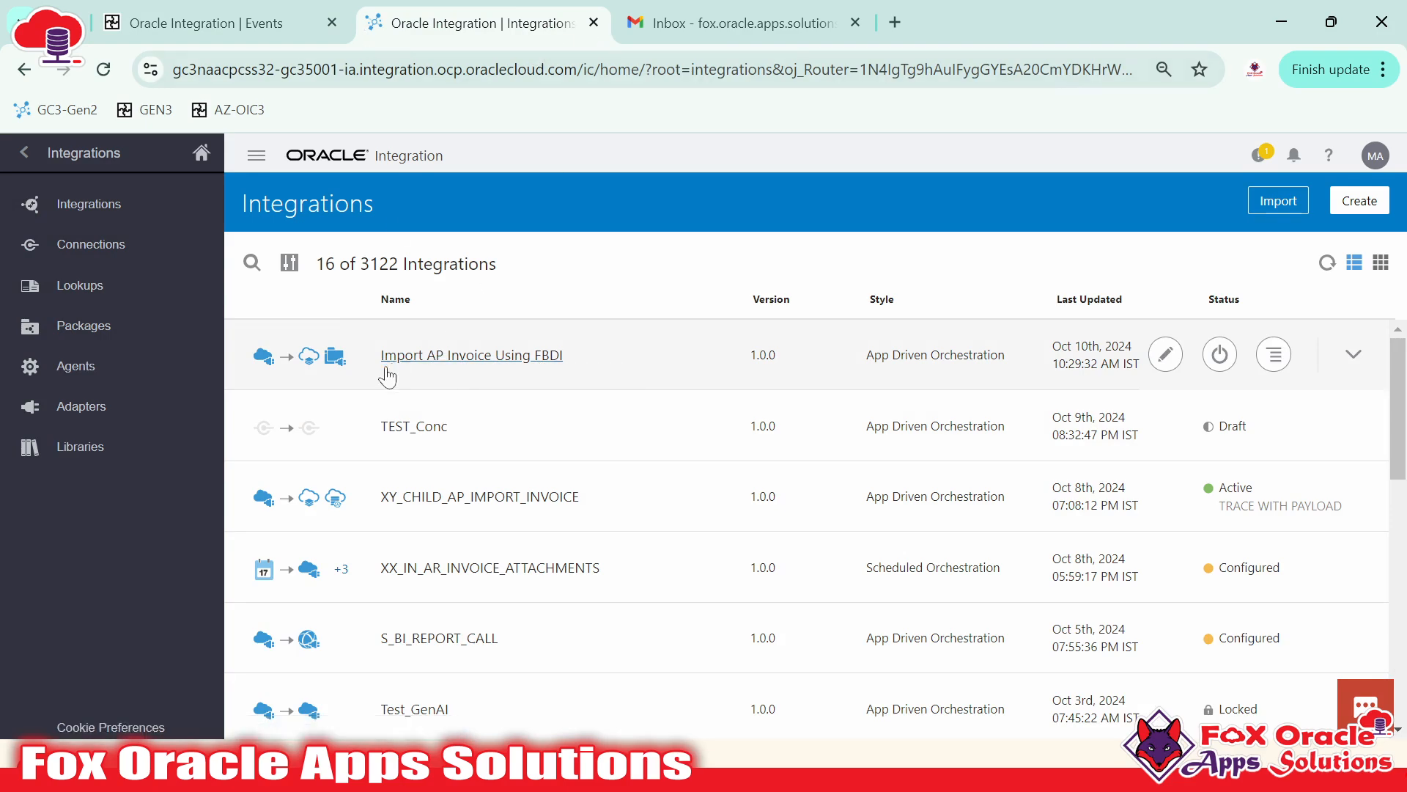
pyautogui.click(239, 39)
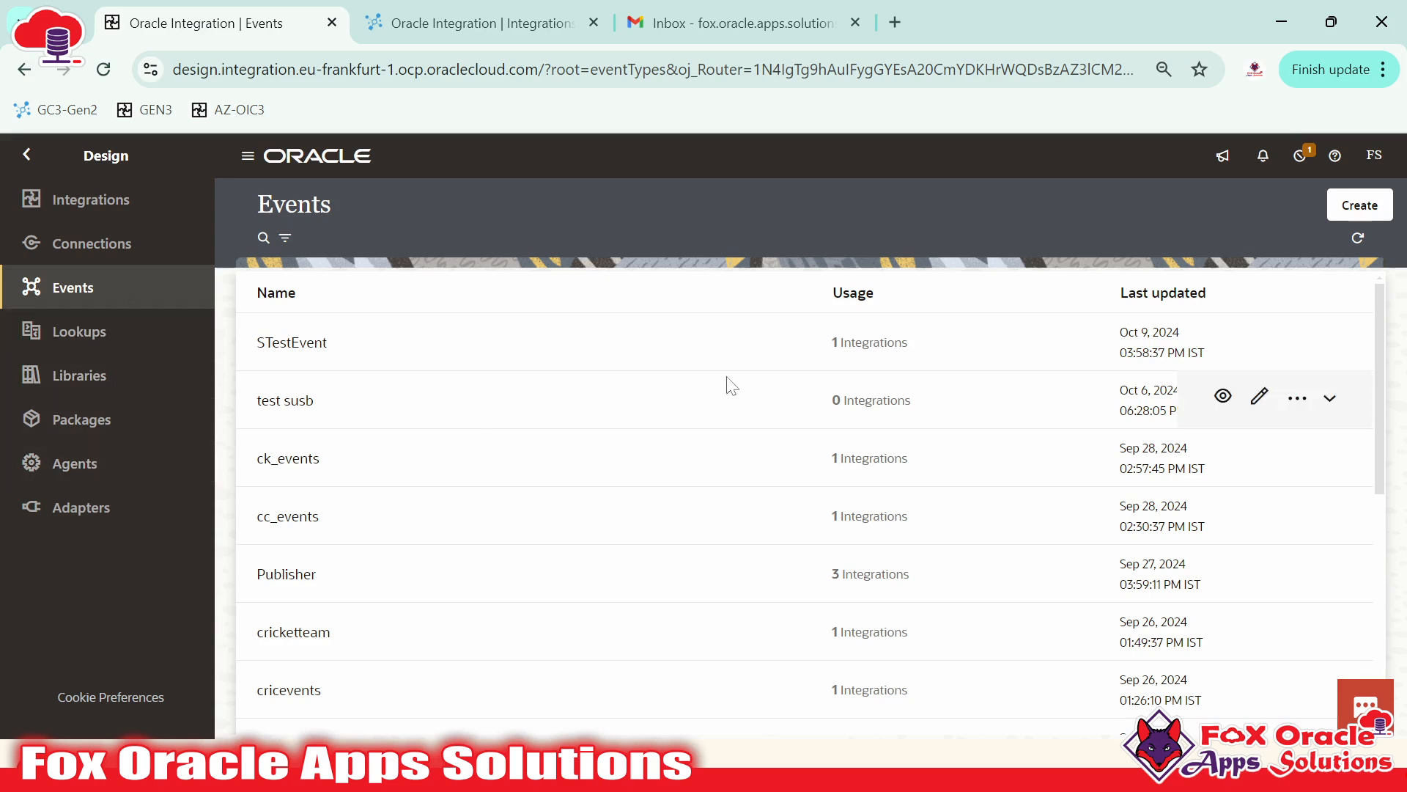
# - View the Gen3 Connections list and open the Integrations list
pyautogui.click(101, 244)
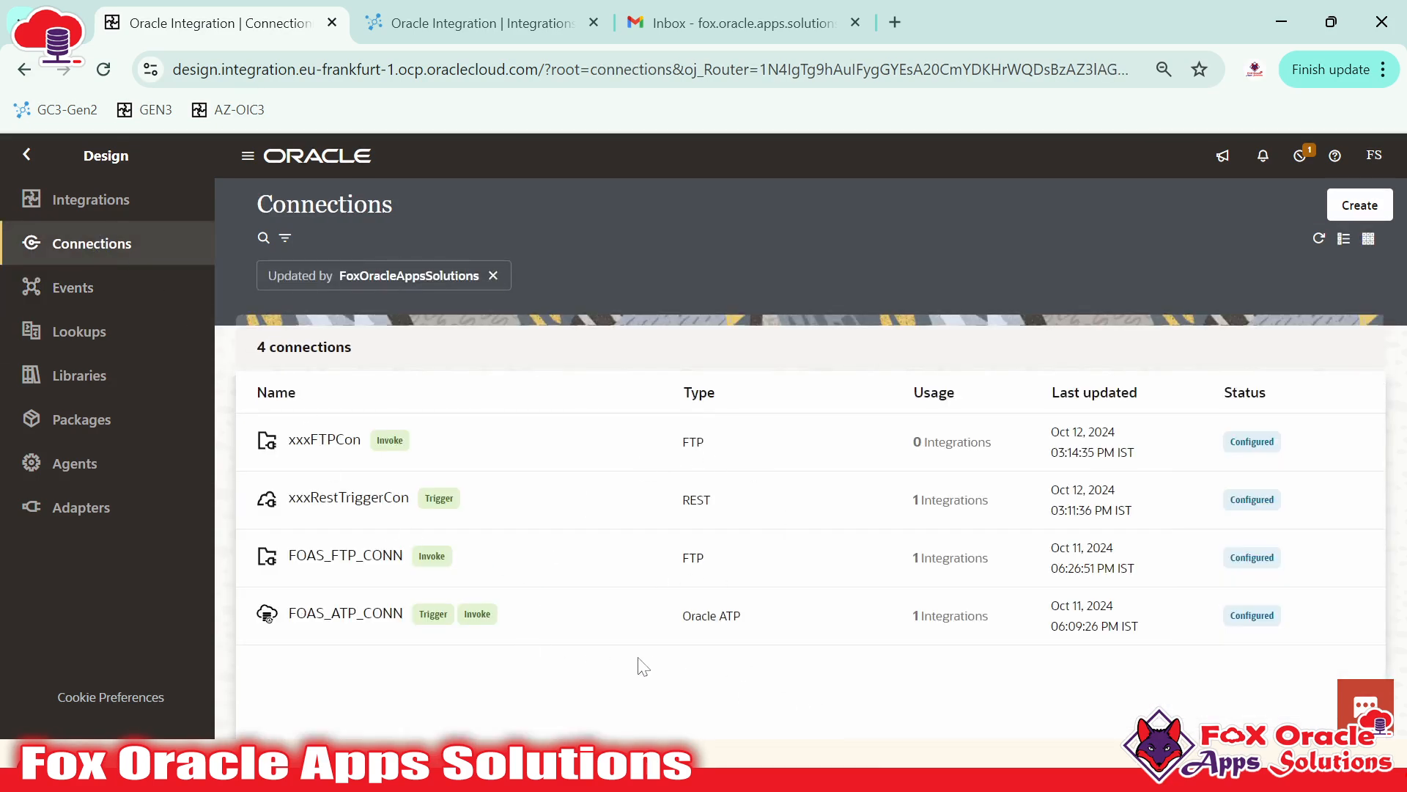
pyautogui.click(67, 198)
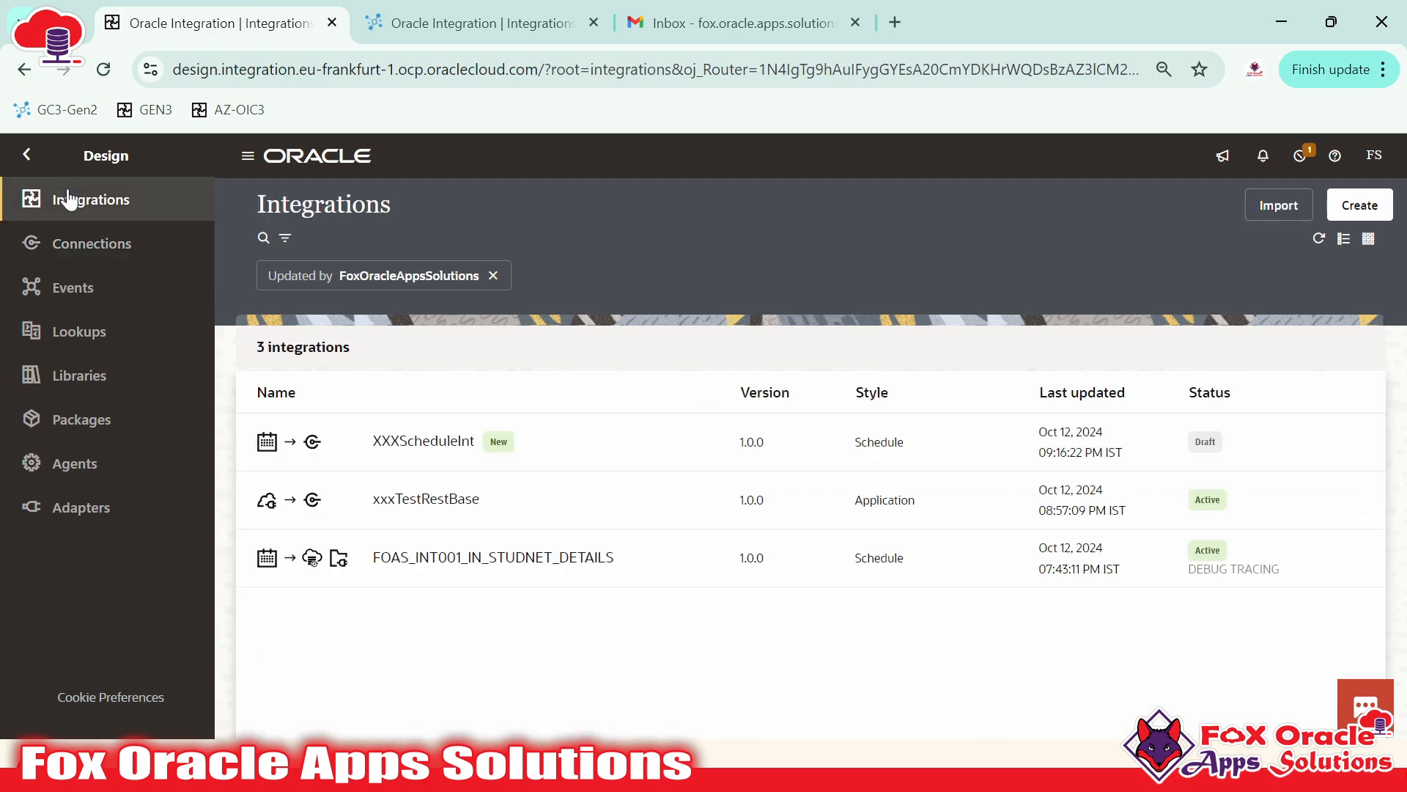
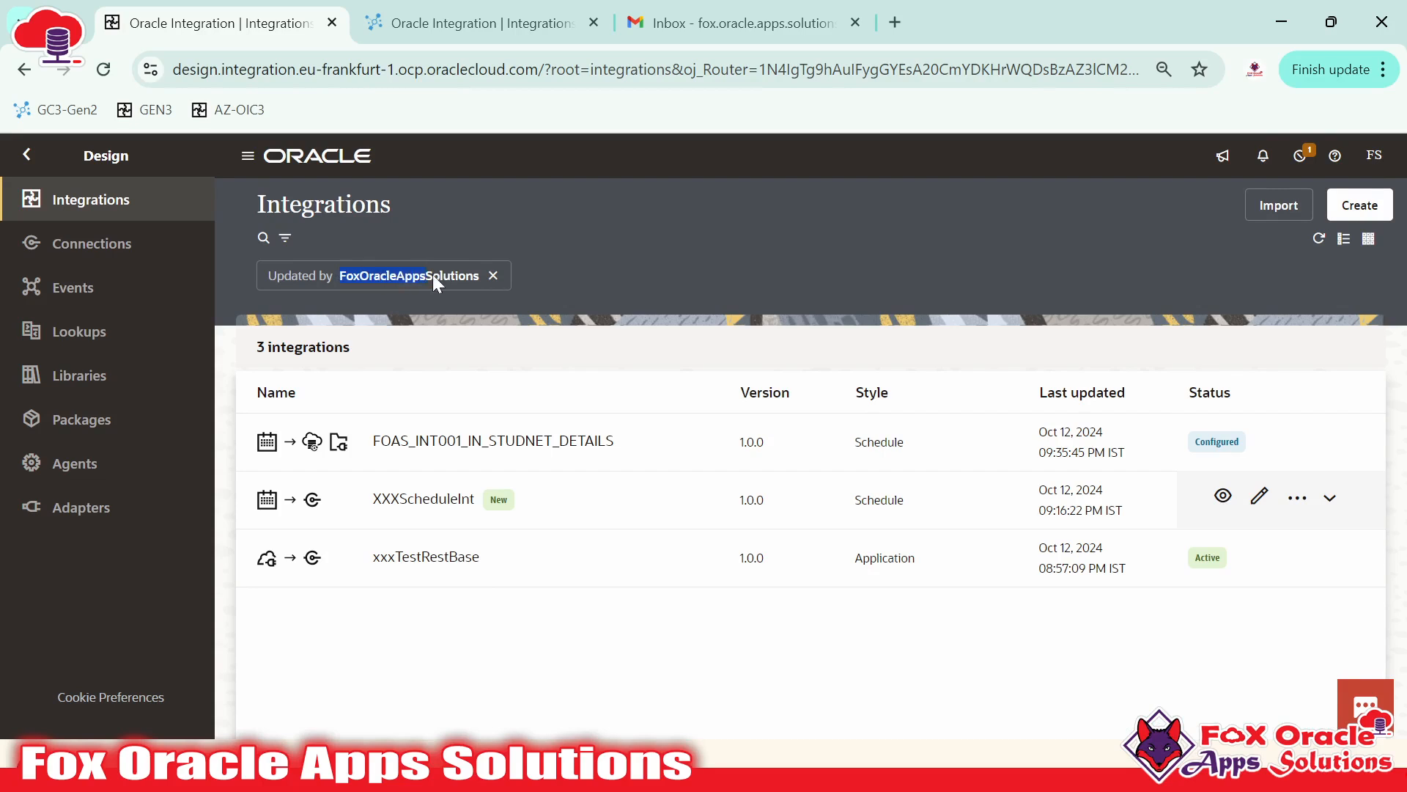
# - Remove the Updated by filter from the Gen3 integrations and browse the complete list
pyautogui.click(493, 276)
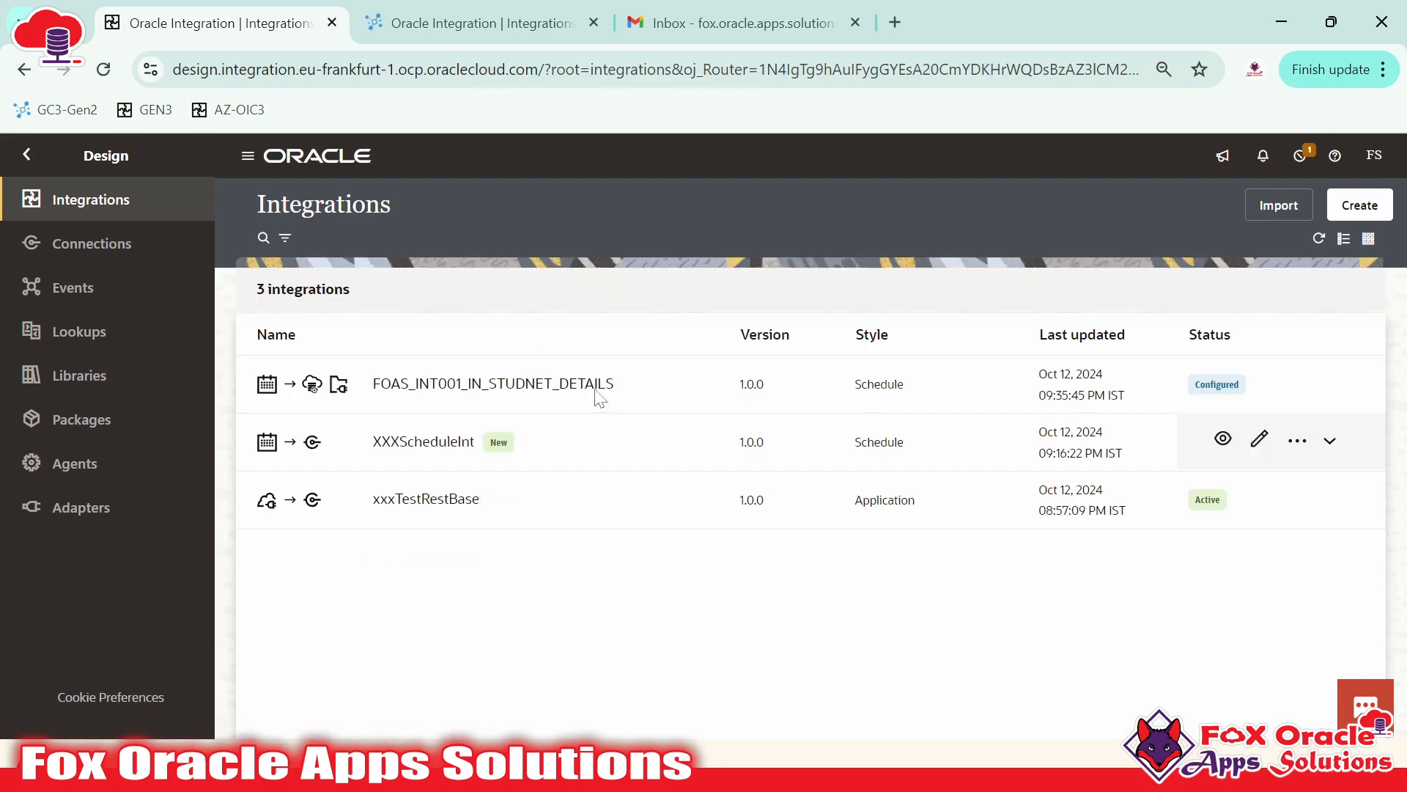
pyautogui.scroll(-2, 542, 484)
pyautogui.scroll(-10, 543, 488)
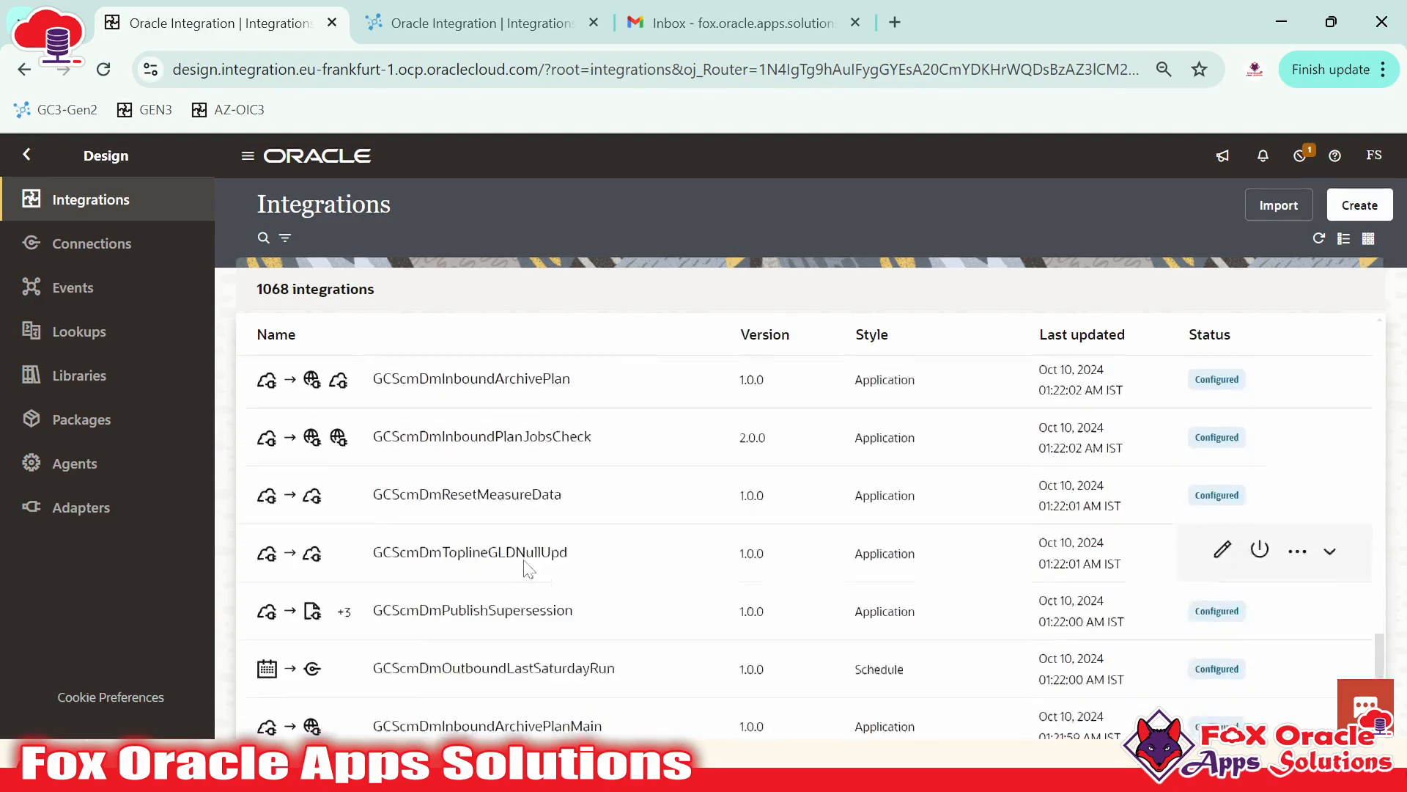
pyautogui.scroll(12, 559, 586)
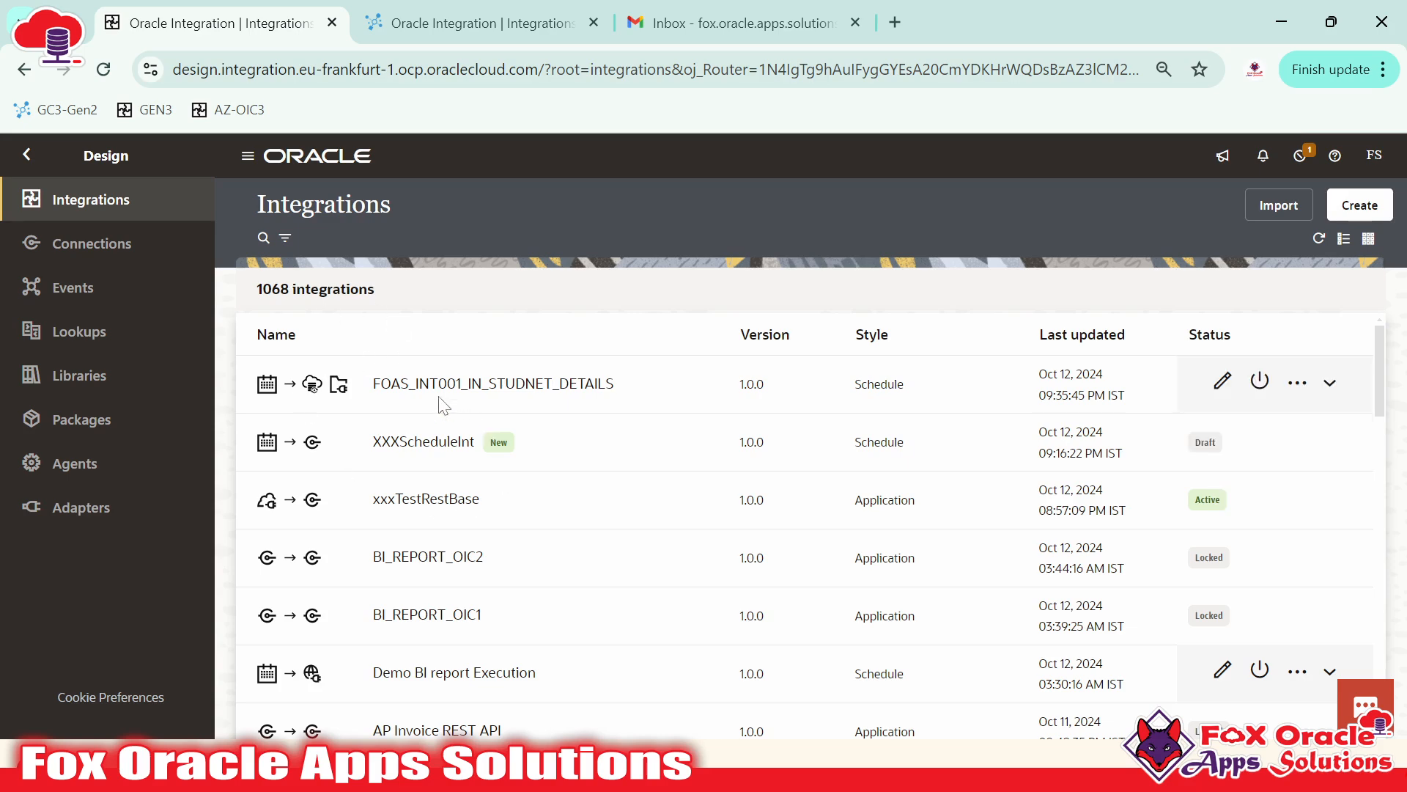
pyautogui.scroll(-10, 539, 455)
pyautogui.scroll(-7, 538, 483)
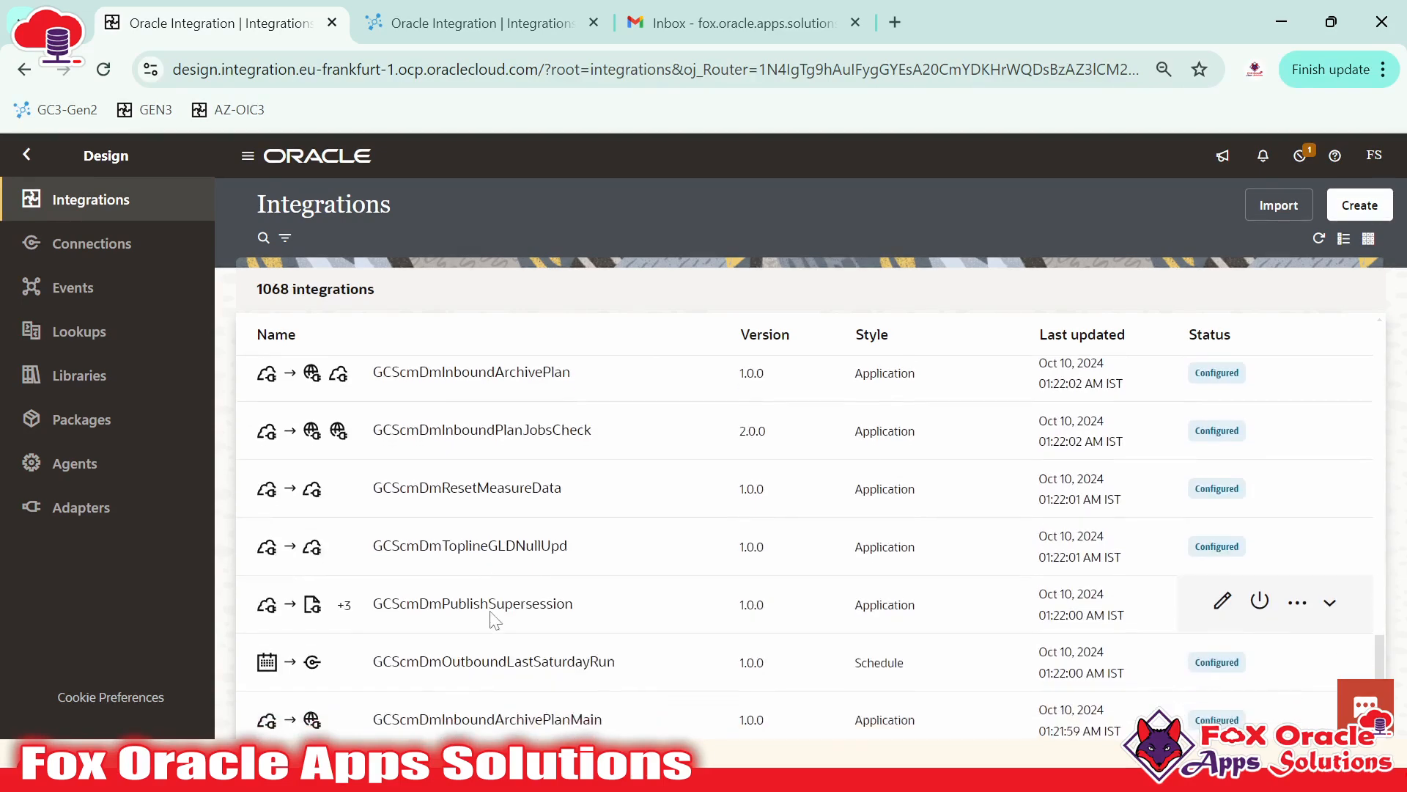
pyautogui.scroll(9, 565, 540)
pyautogui.scroll(8, 596, 521)
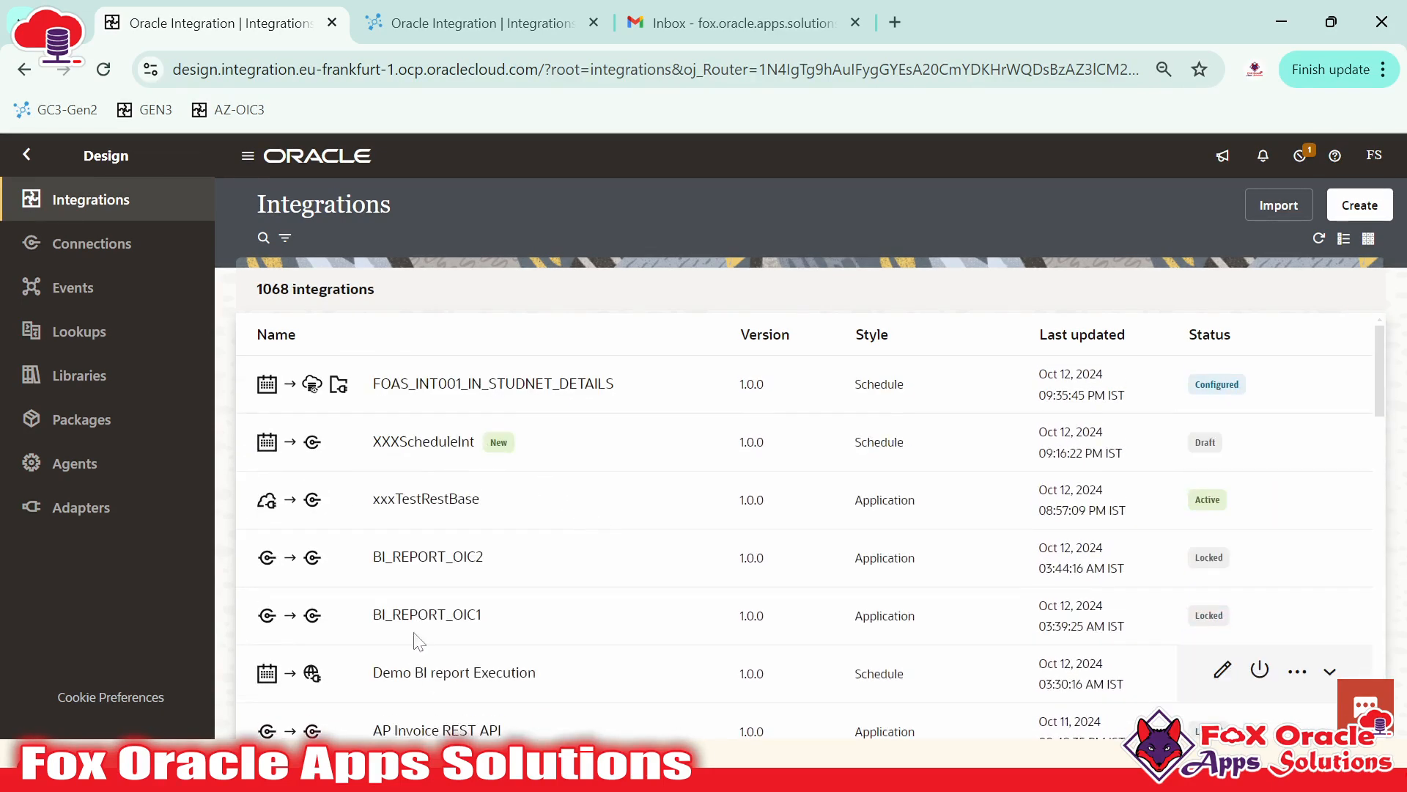
# - Filter the integrations to those updated by FoxOracleAppsSolutions
pyautogui.click(285, 239)
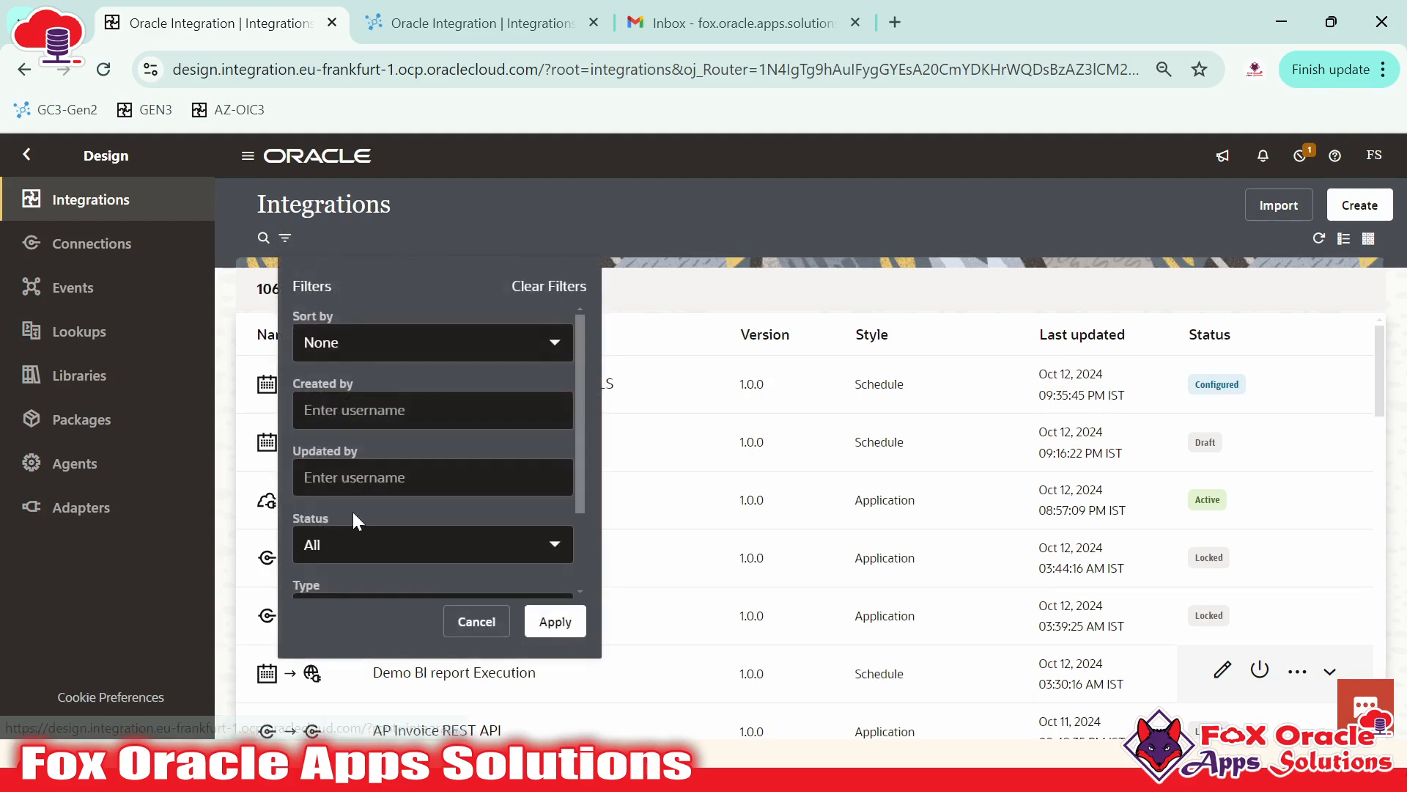
pyautogui.click(352, 478)
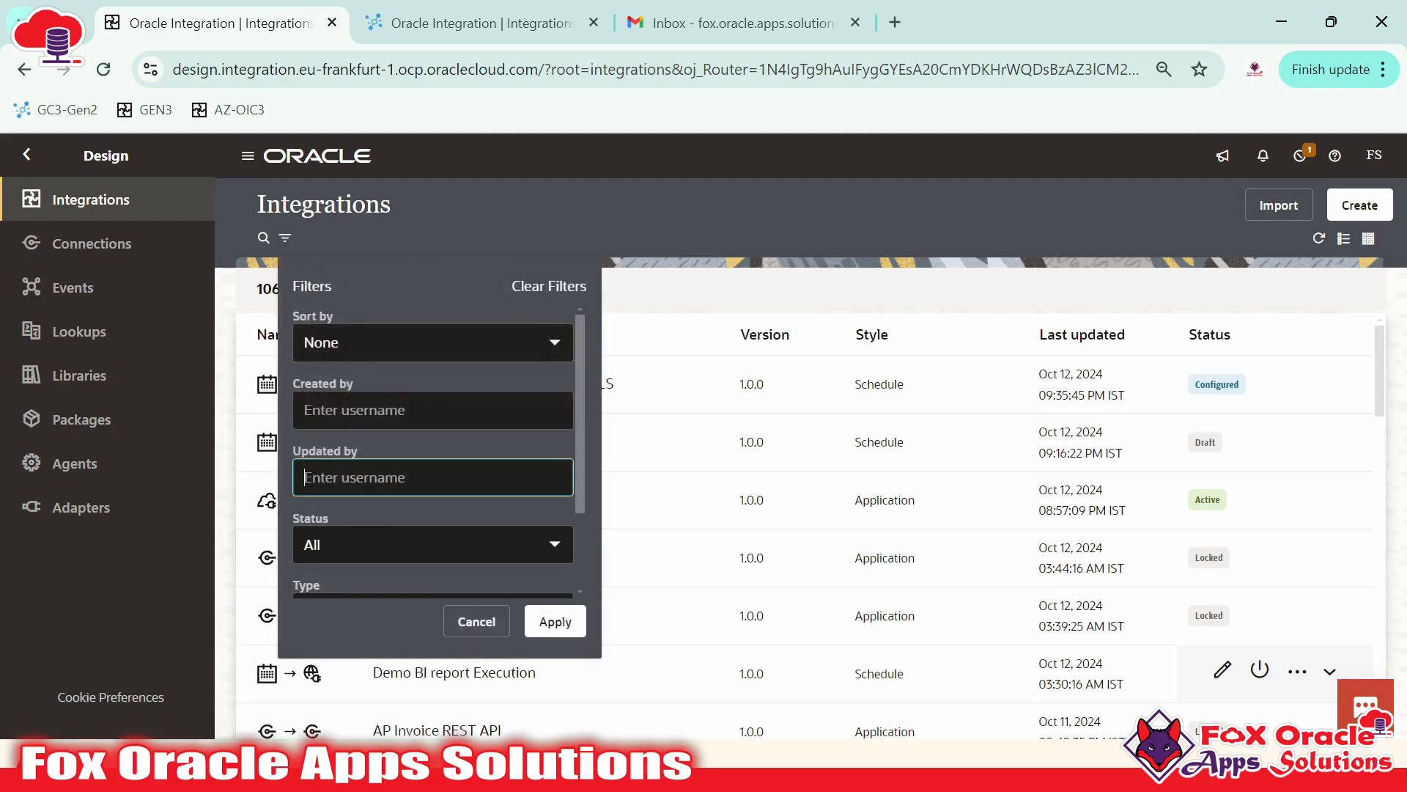
pyautogui.write('FoxOracleAppsSolutions')
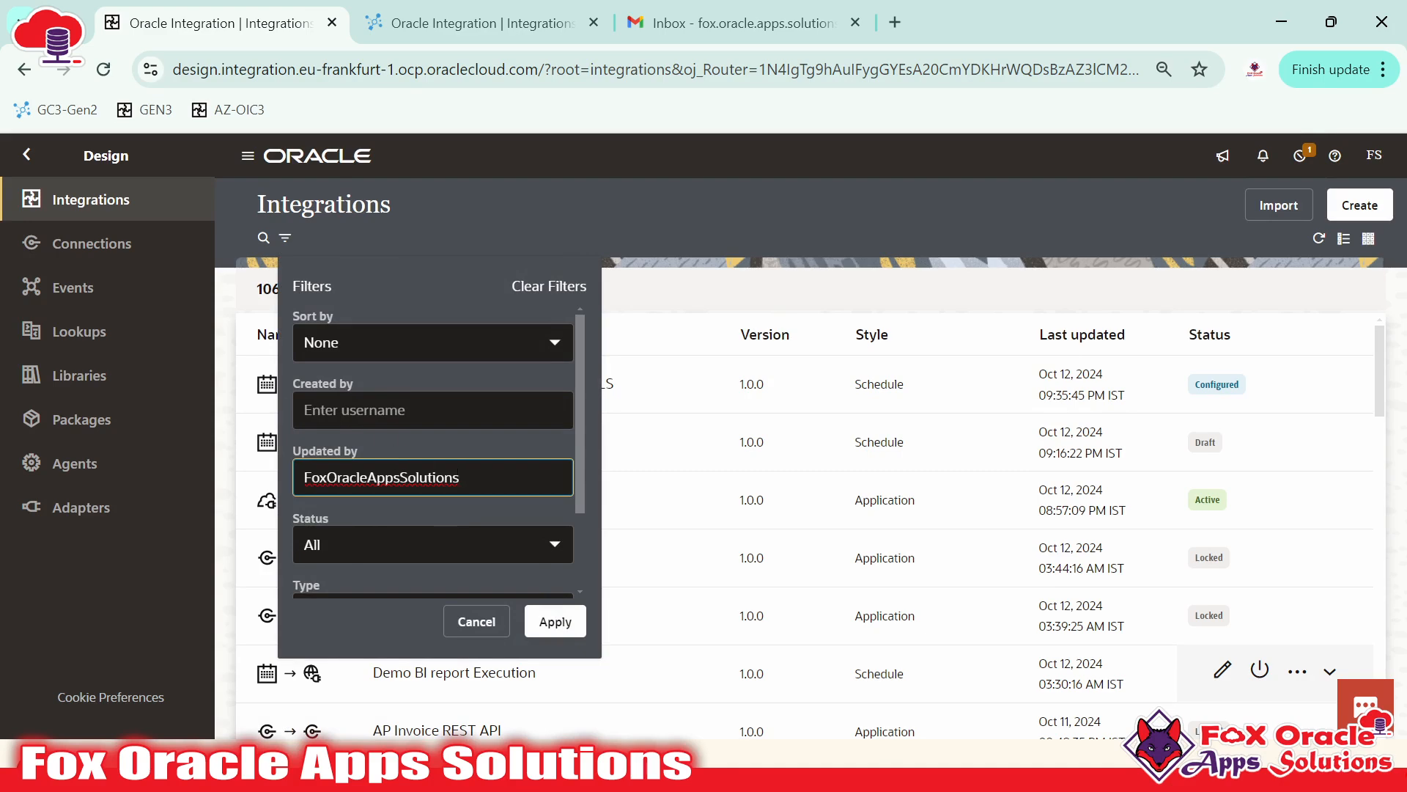
pyautogui.click(555, 621)
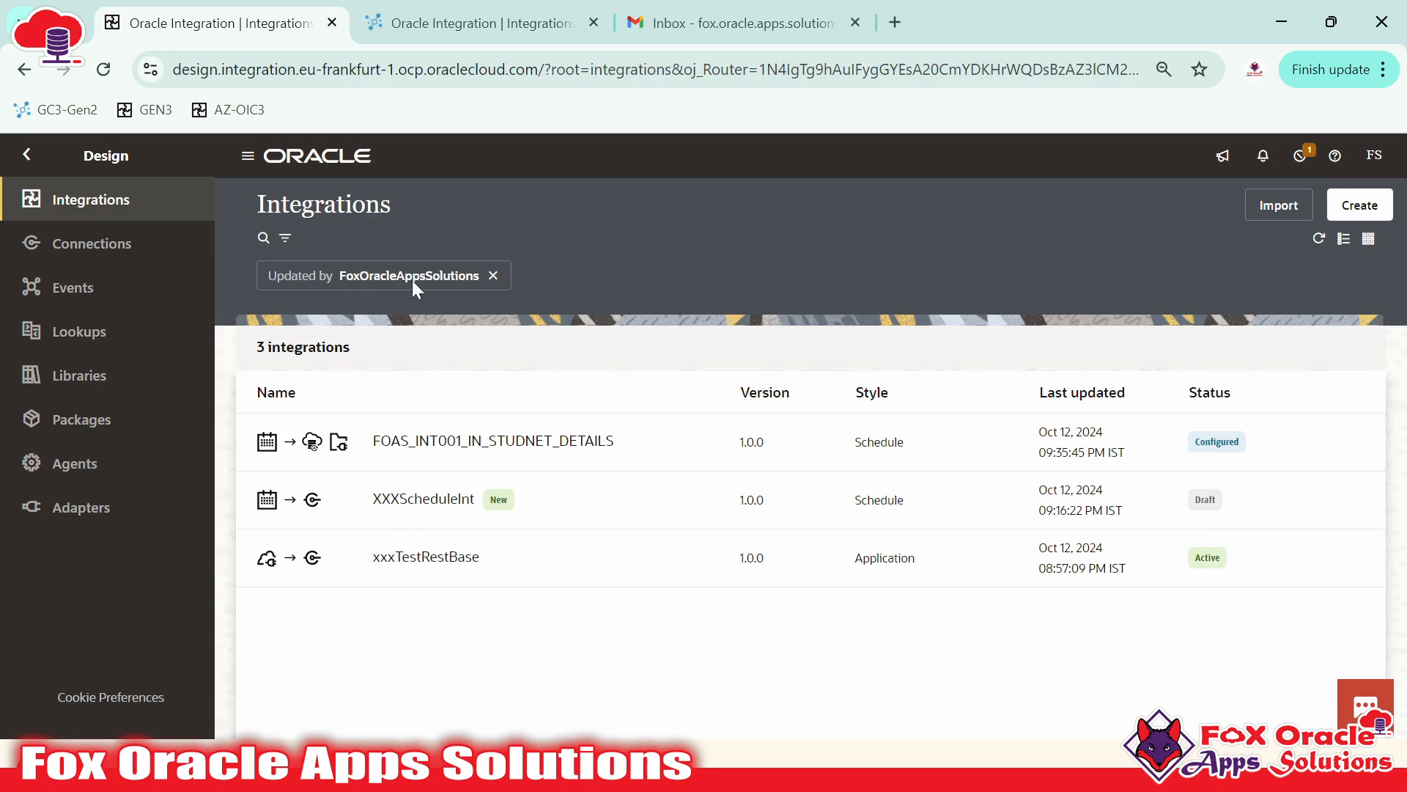
# - Open the Gen3 integrations filters and examine the available fields and the Sort by options
pyautogui.click(285, 239)
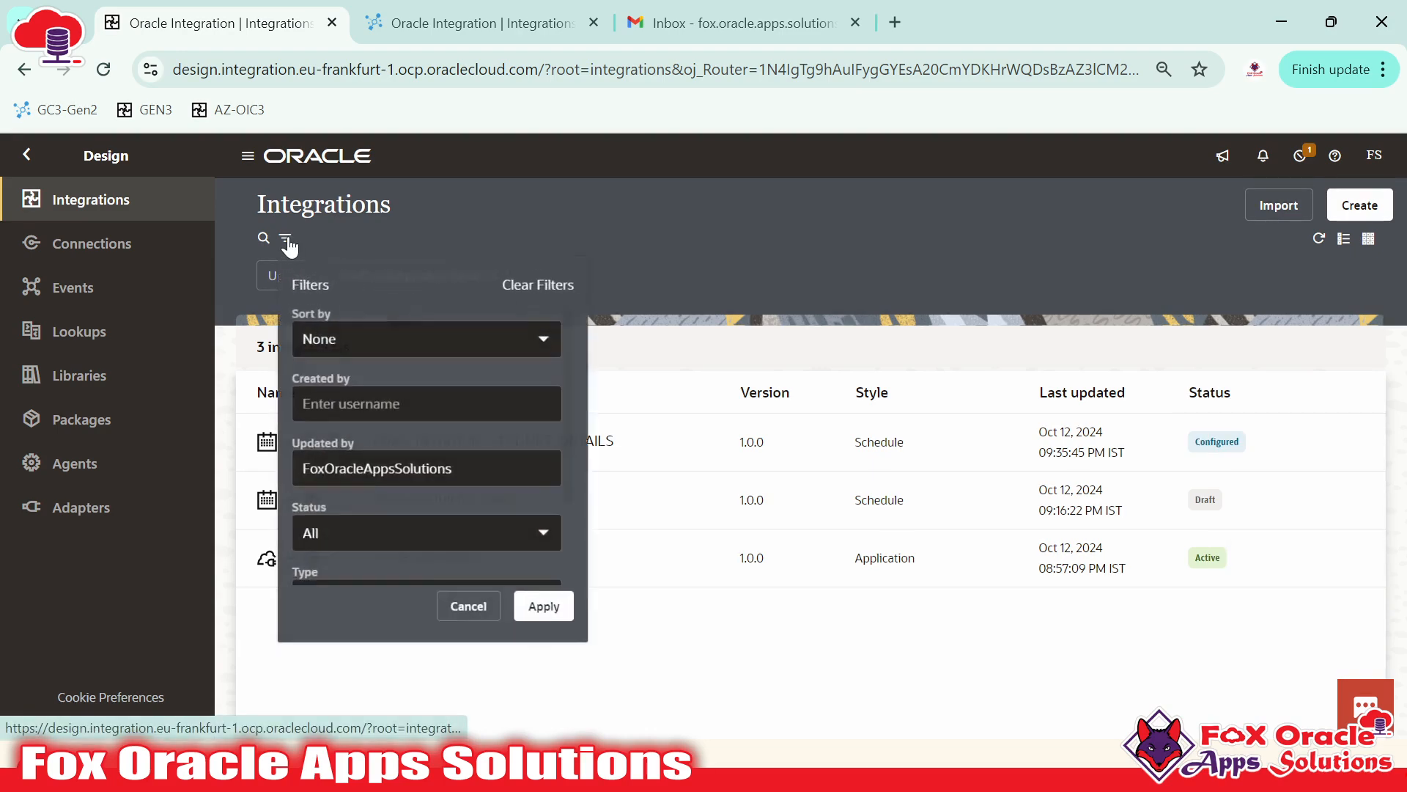
pyautogui.scroll(-3, 475, 515)
pyautogui.scroll(3, 439, 381)
pyautogui.click(437, 341)
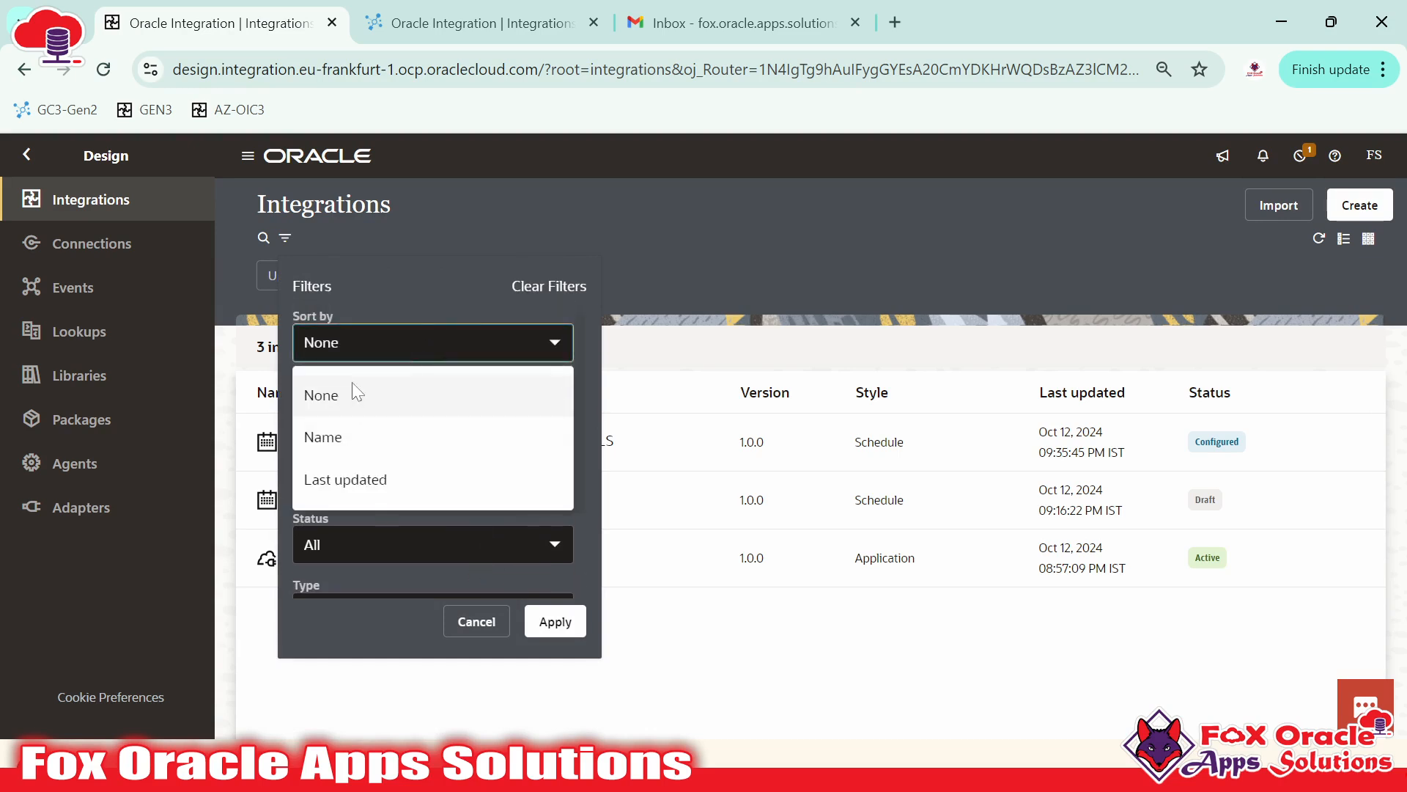
pyautogui.click(380, 319)
# - Filter the integrations by Created by FoxOracleAppsSolutions, clear the Updated by value and apply the filter
pyautogui.click(380, 409)
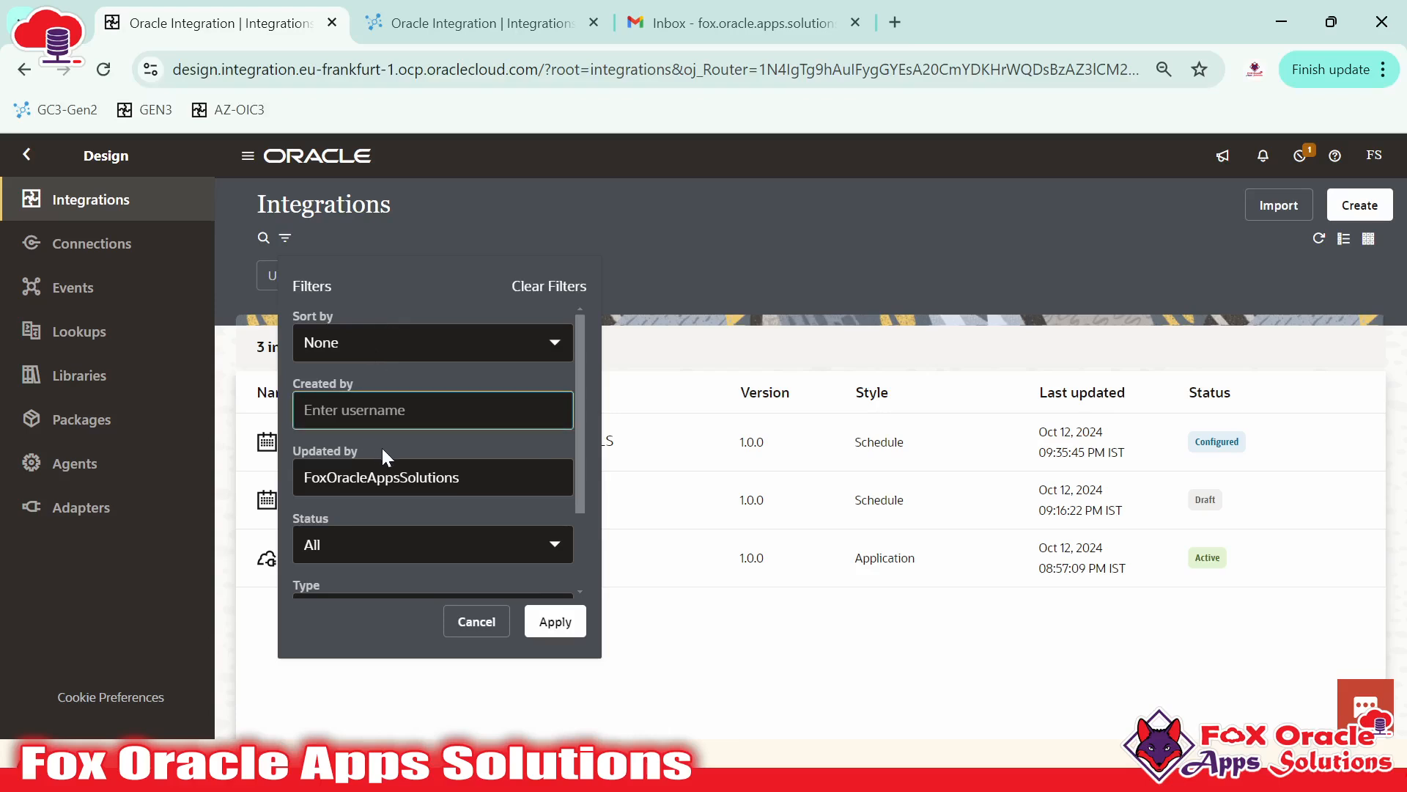
pyautogui.press('Tab')
pyautogui.hotkey('ctrl', 'c')
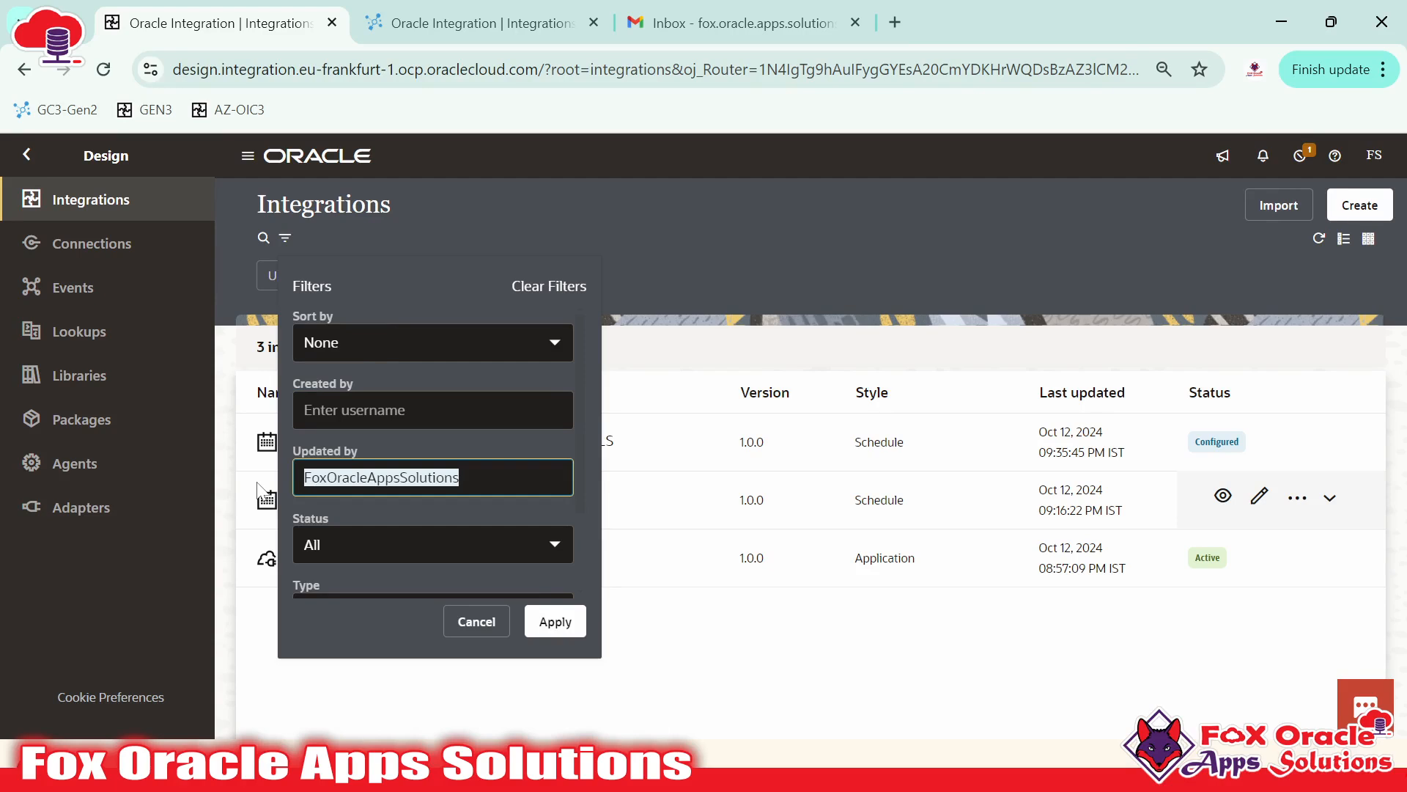
pyautogui.click(349, 418)
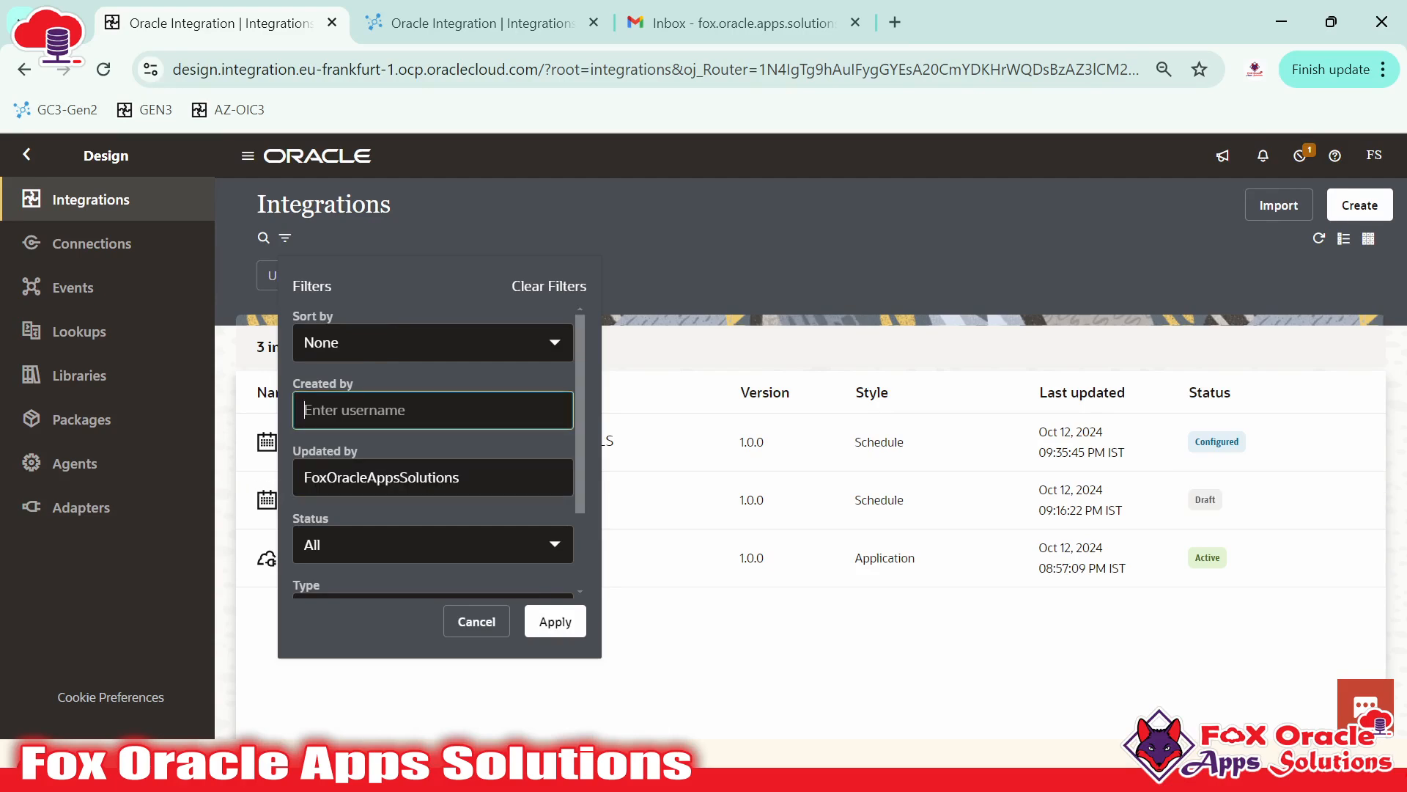
pyautogui.hotkey('ctrl', 'v')
pyautogui.press('Tab')
pyautogui.press('BackSpace')
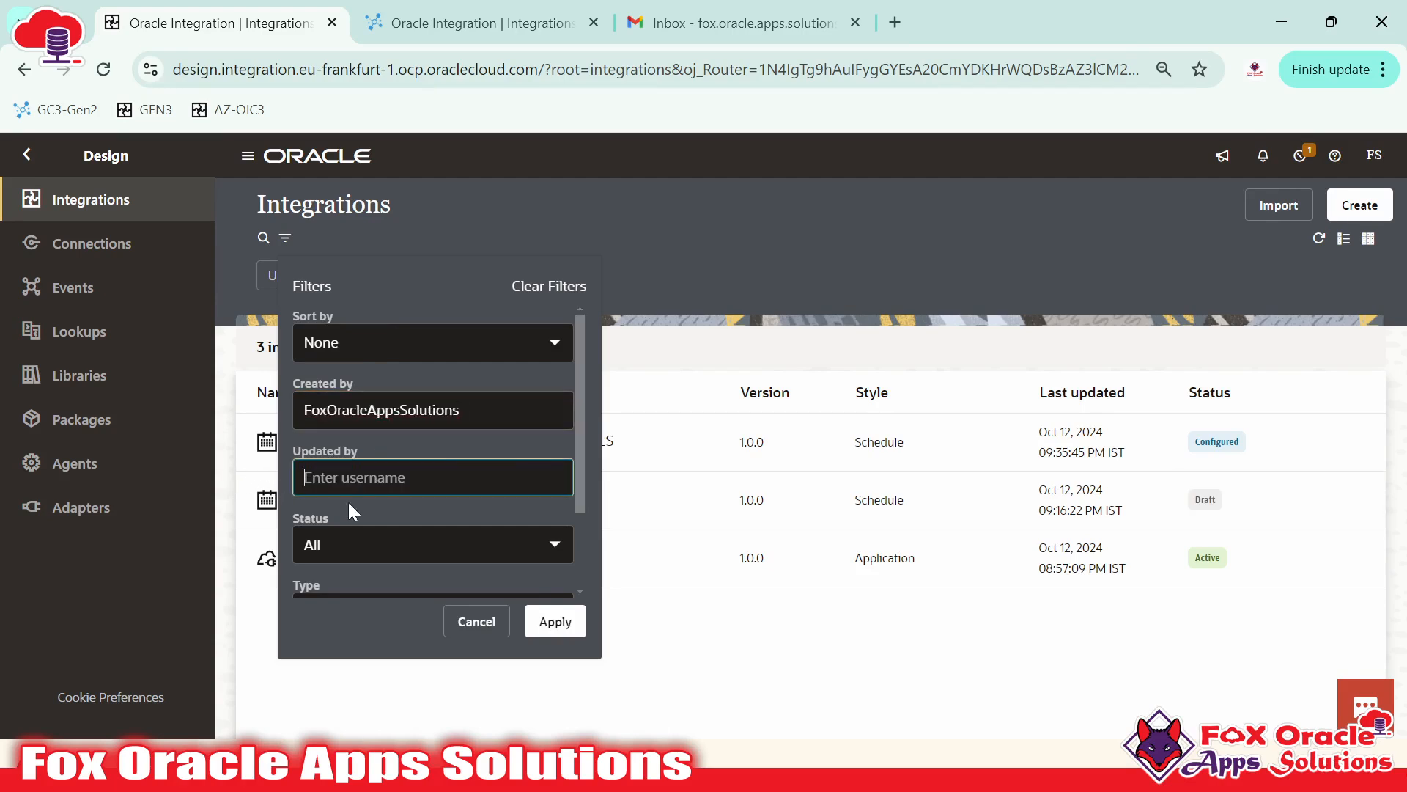
pyautogui.click(554, 622)
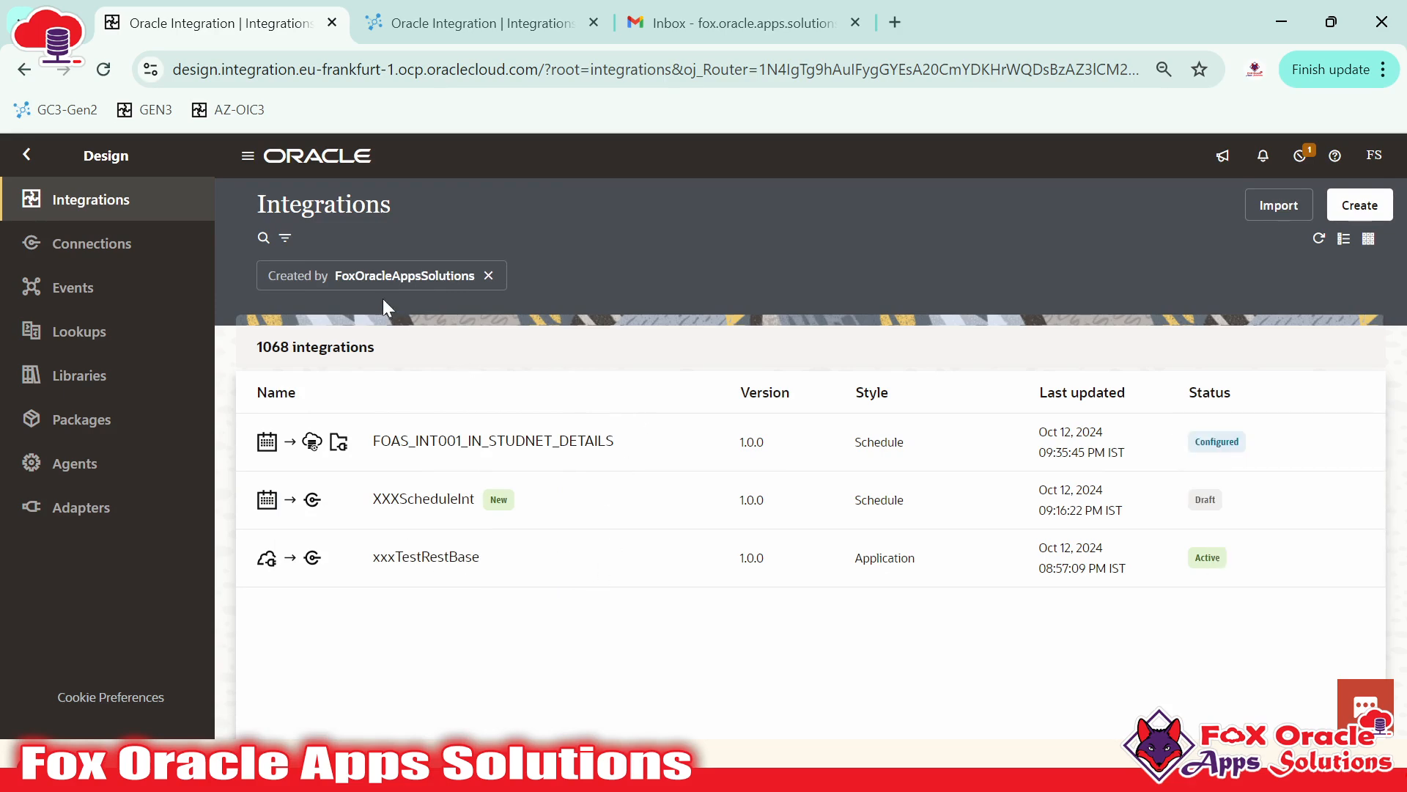
# - Examine the Status, Type and Style options in the integrations filters, and close them without applying changes
pyautogui.click(285, 238)
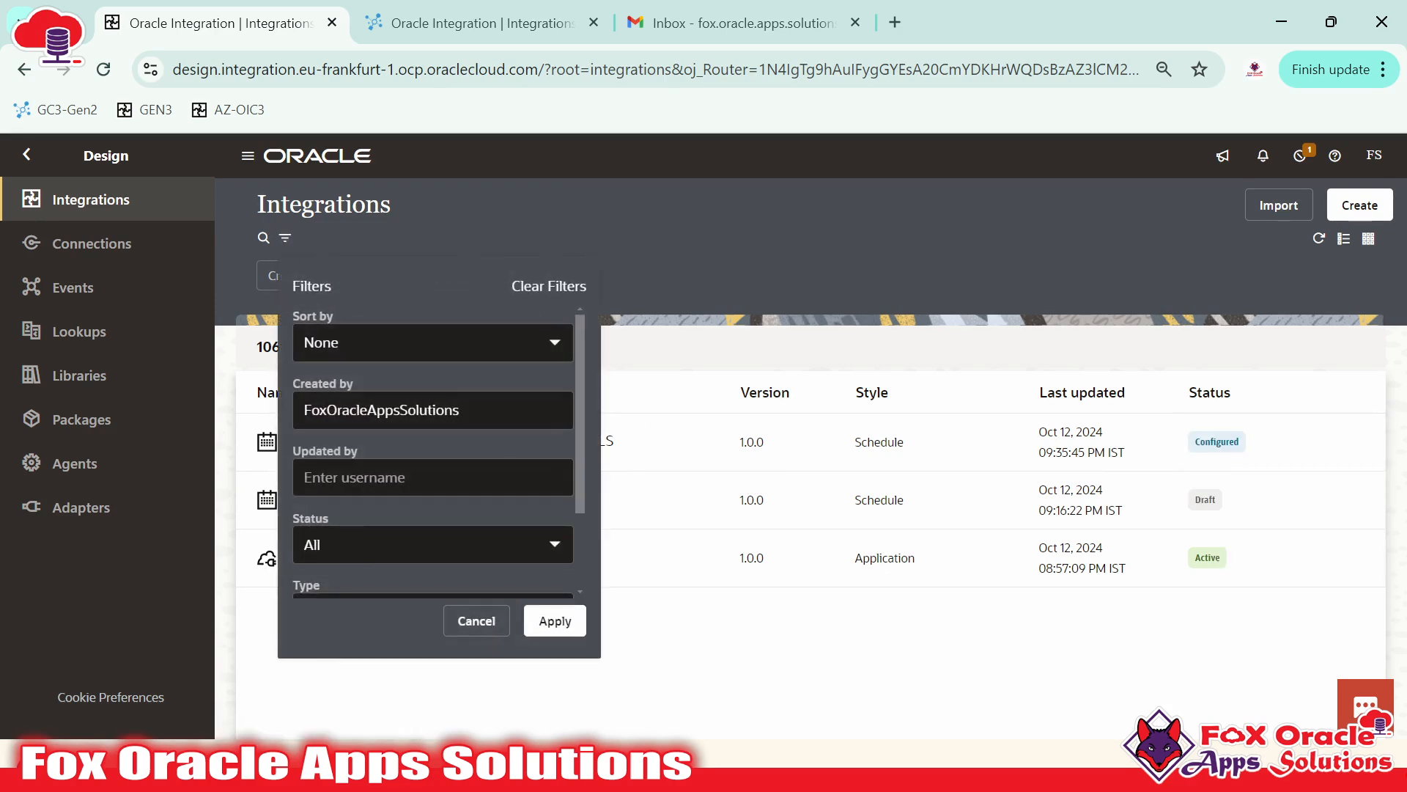
pyautogui.scroll(-2, 486, 484)
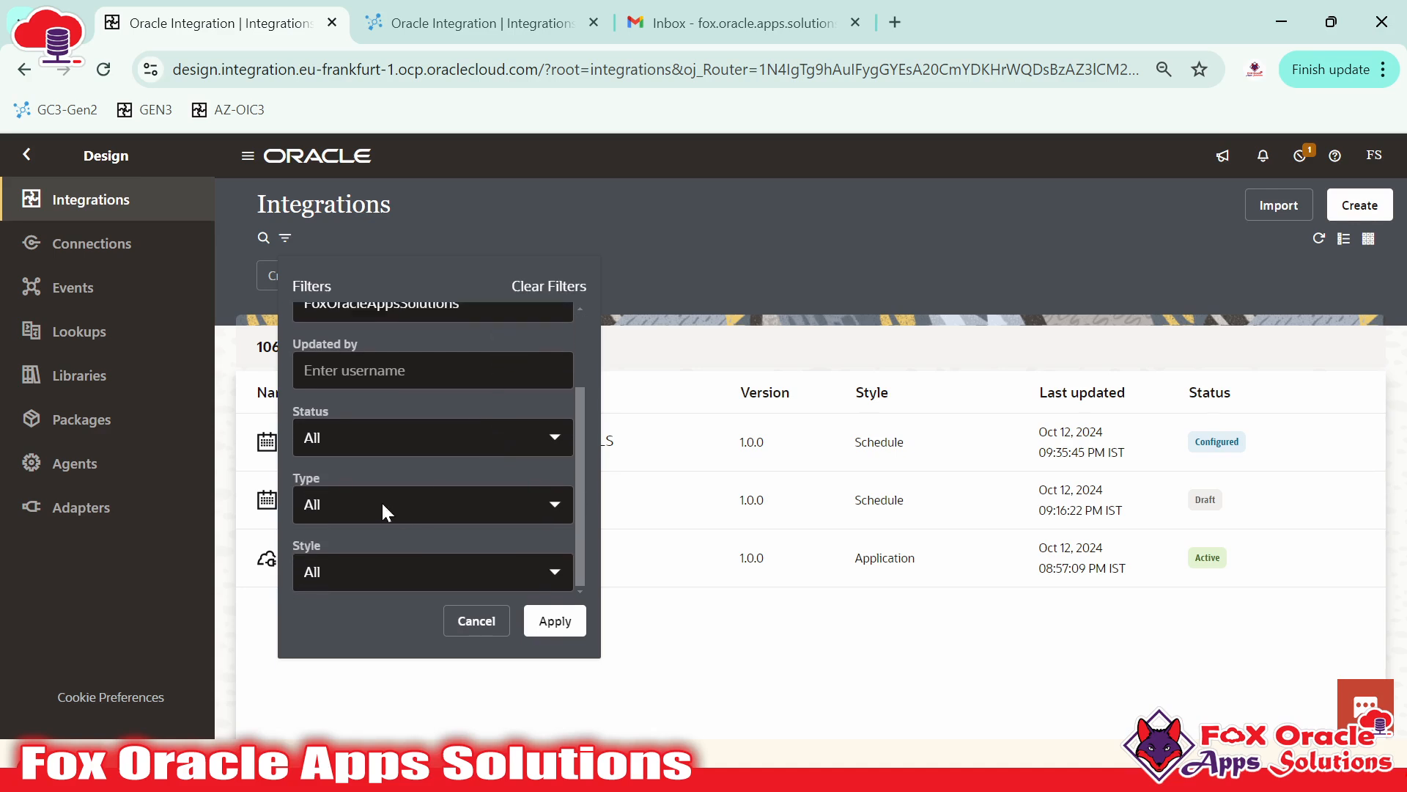
pyautogui.scroll(2, 384, 436)
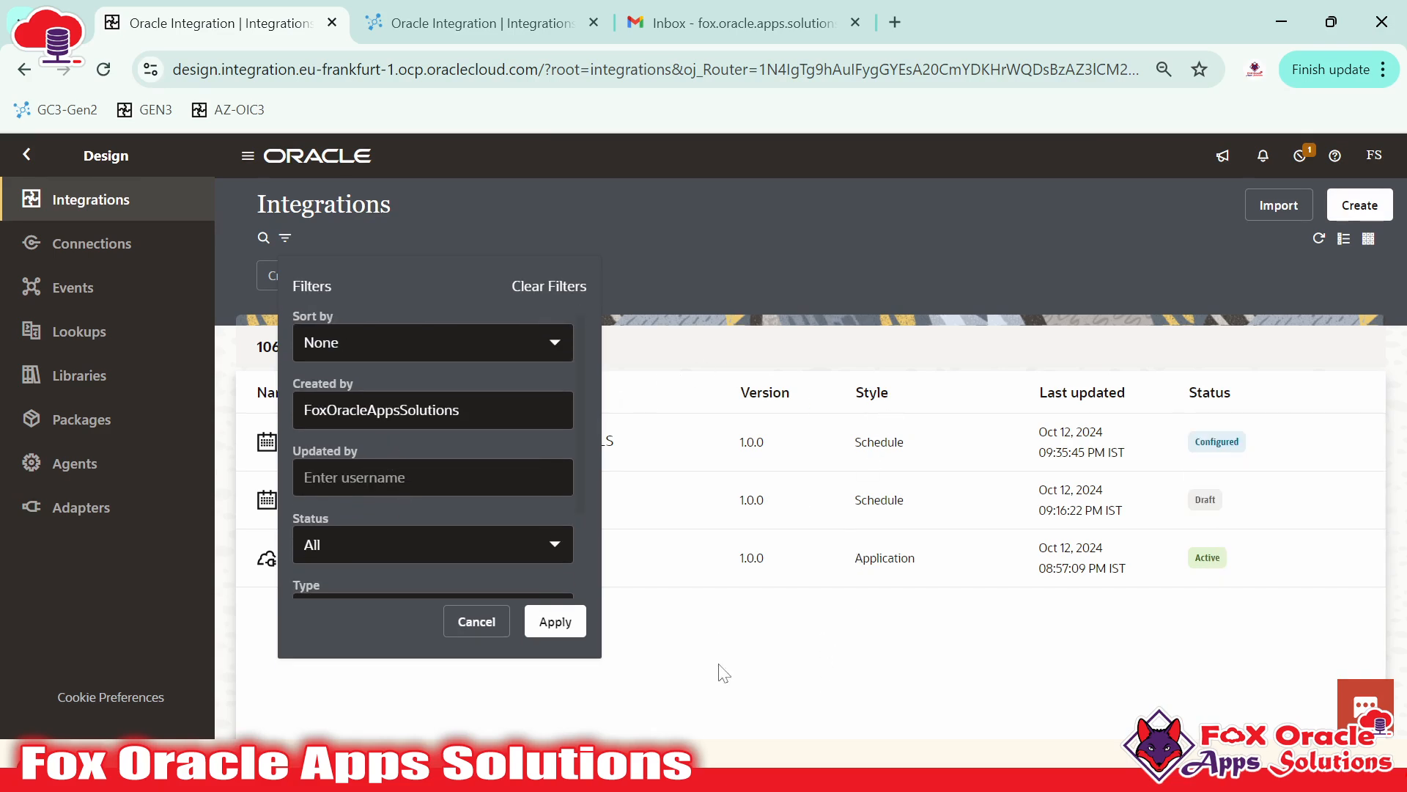
pyautogui.scroll(-2, 451, 544)
pyautogui.click(416, 433)
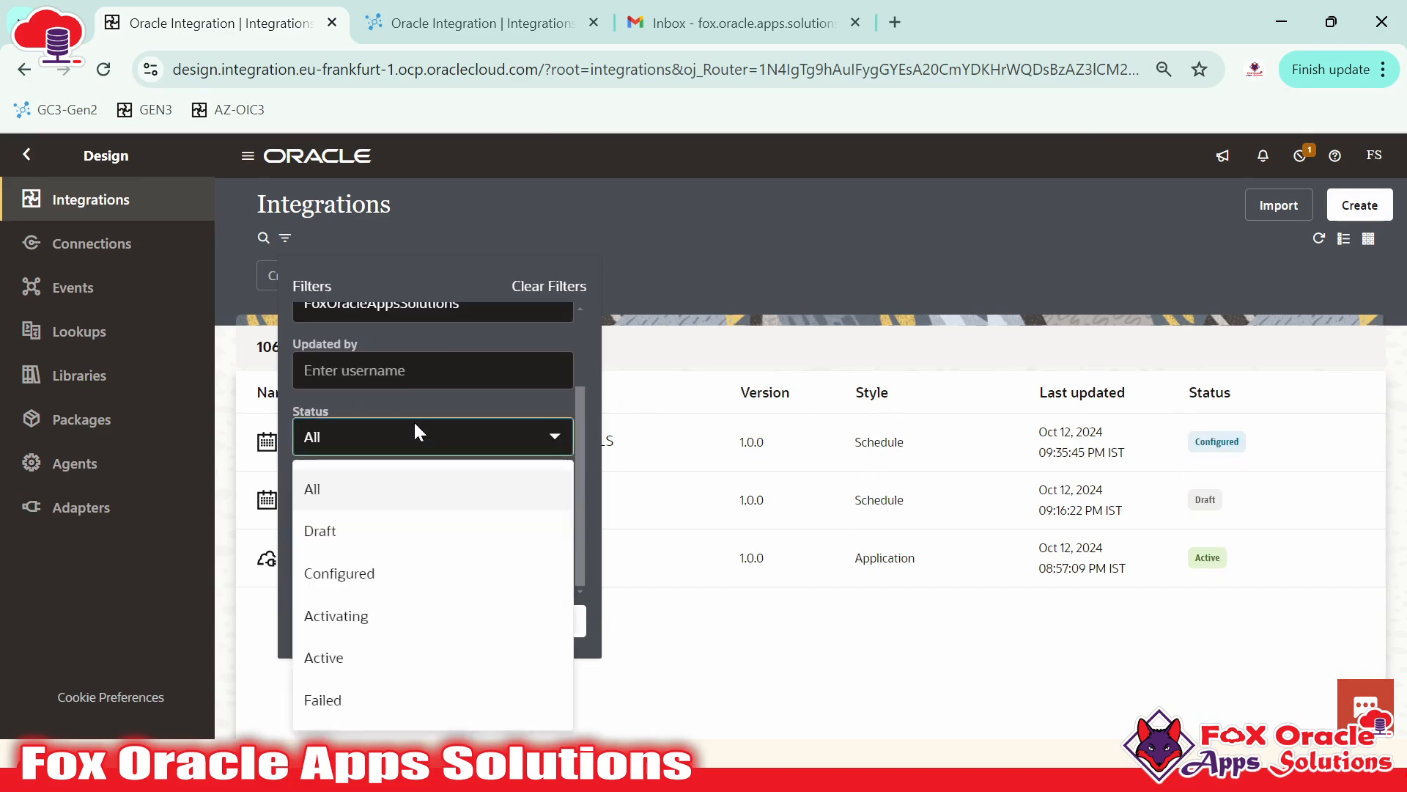
pyautogui.click(421, 440)
pyautogui.click(368, 518)
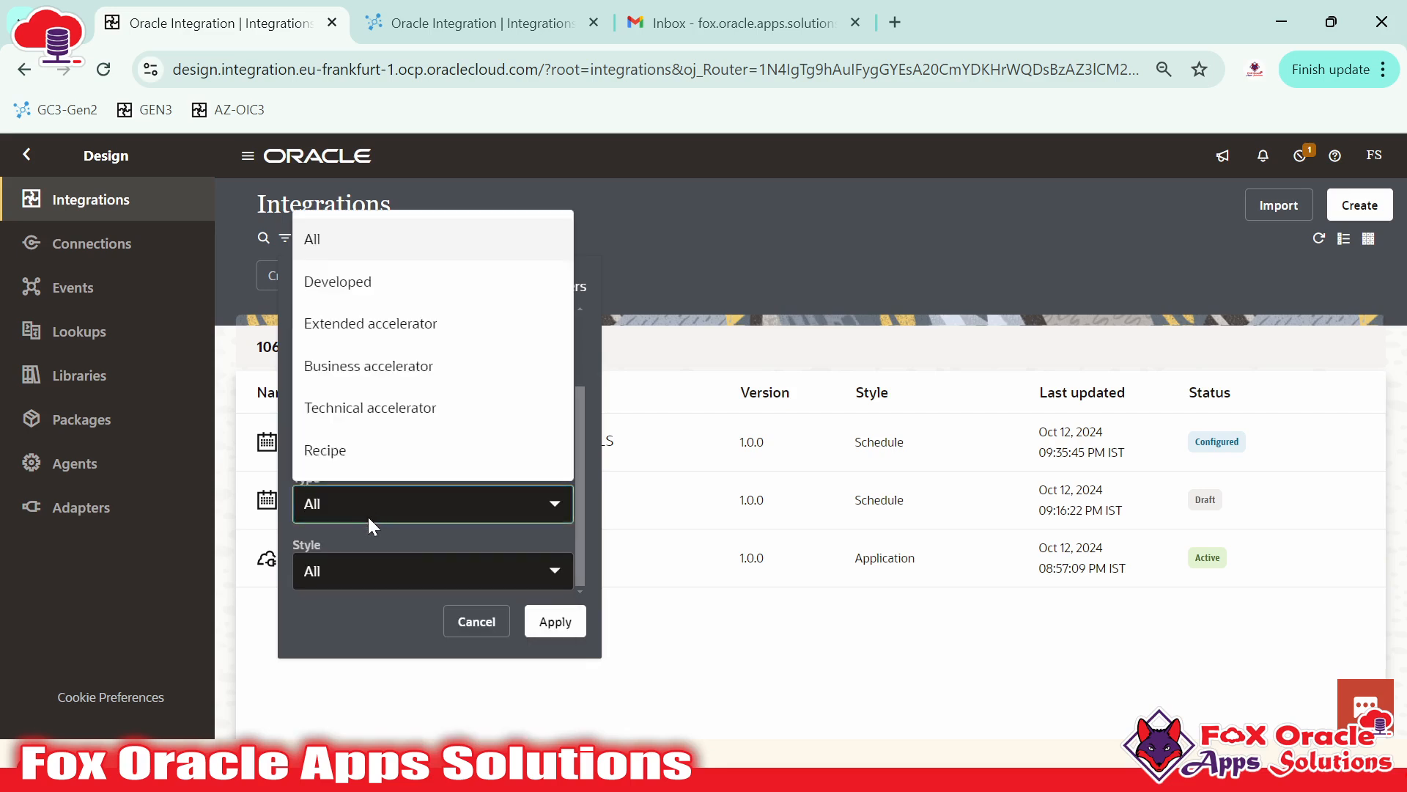
pyautogui.click(361, 573)
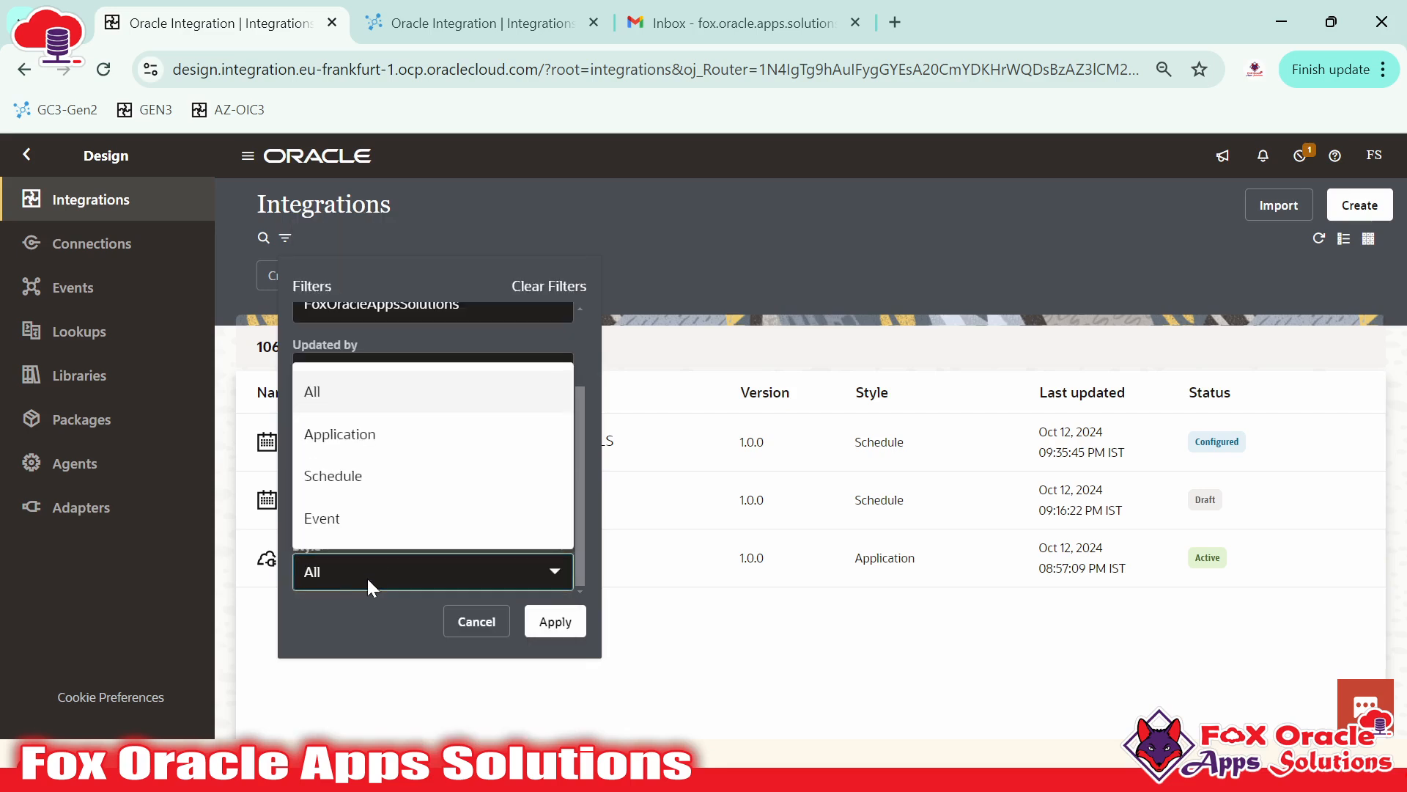
pyautogui.click(462, 627)
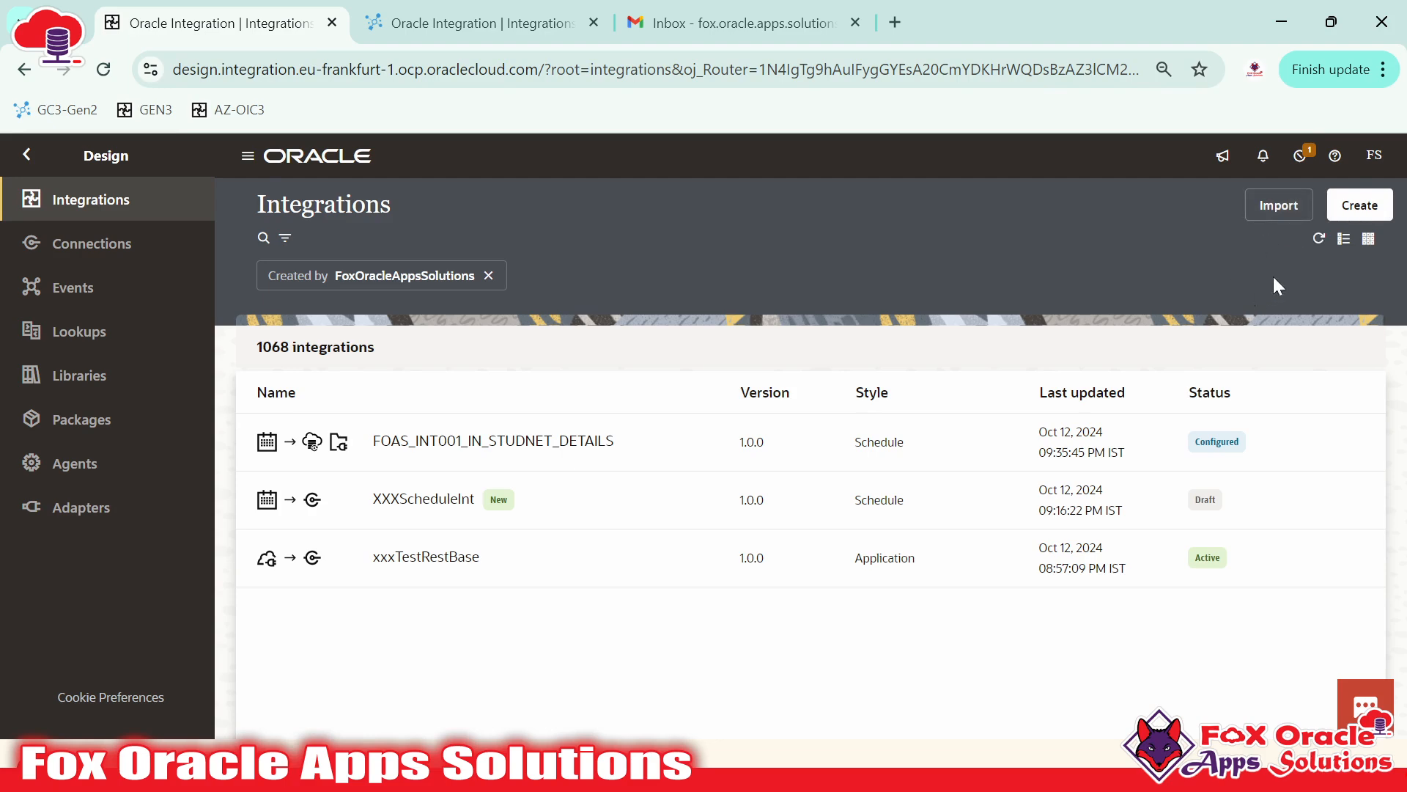
# - Start creating a Schedule integration and go through the Name, Identifier and other fields of its creation form
pyautogui.click(1359, 211)
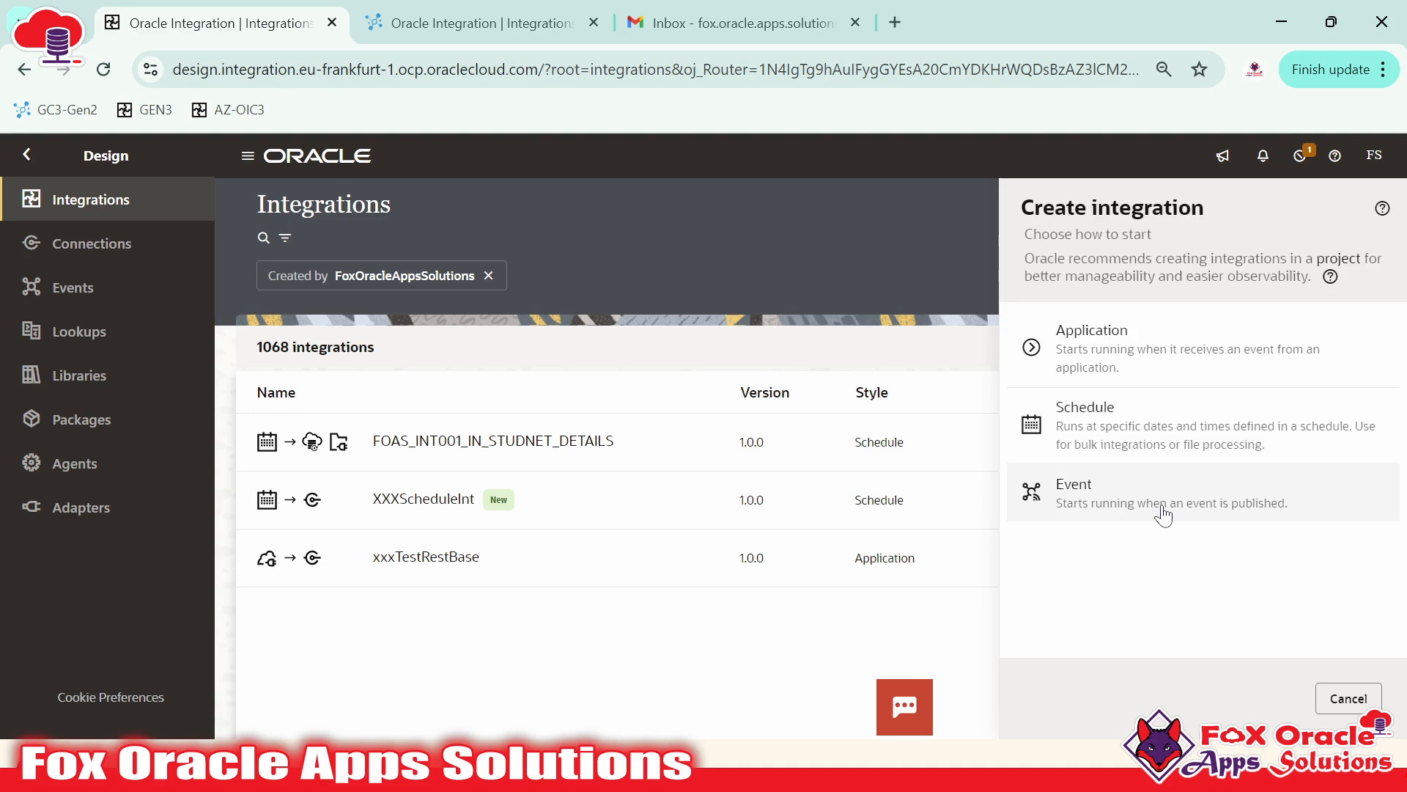
pyautogui.click(1137, 441)
pyautogui.scroll(-4, 1149, 383)
pyautogui.scroll(4, 1150, 516)
pyautogui.scroll(-4, 1106, 544)
pyautogui.scroll(4, 1129, 542)
pyautogui.scroll(-1, 1139, 475)
pyautogui.scroll(-4, 1143, 535)
pyautogui.scroll(4, 1150, 598)
pyautogui.click(1228, 366)
pyautogui.click(1228, 439)
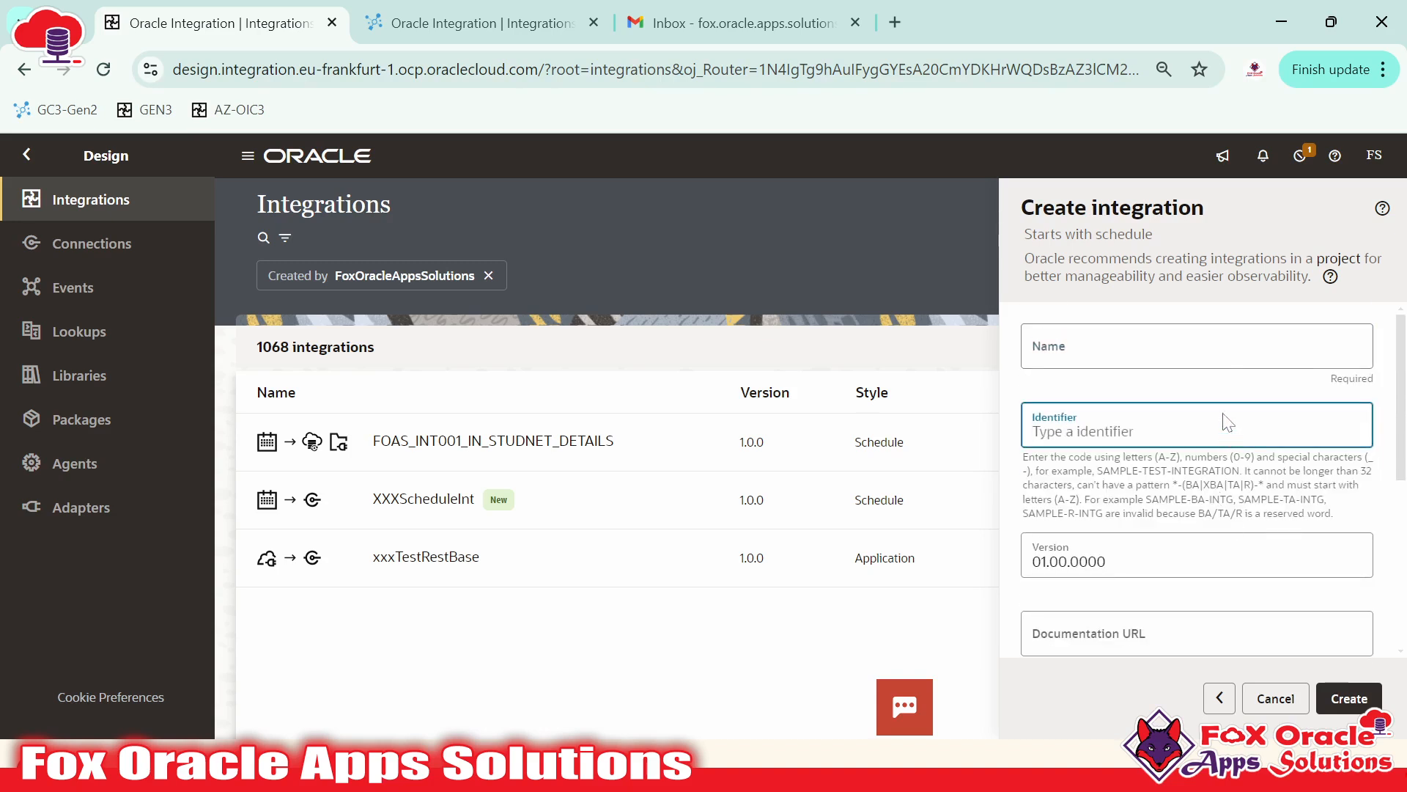
pyautogui.click(1233, 357)
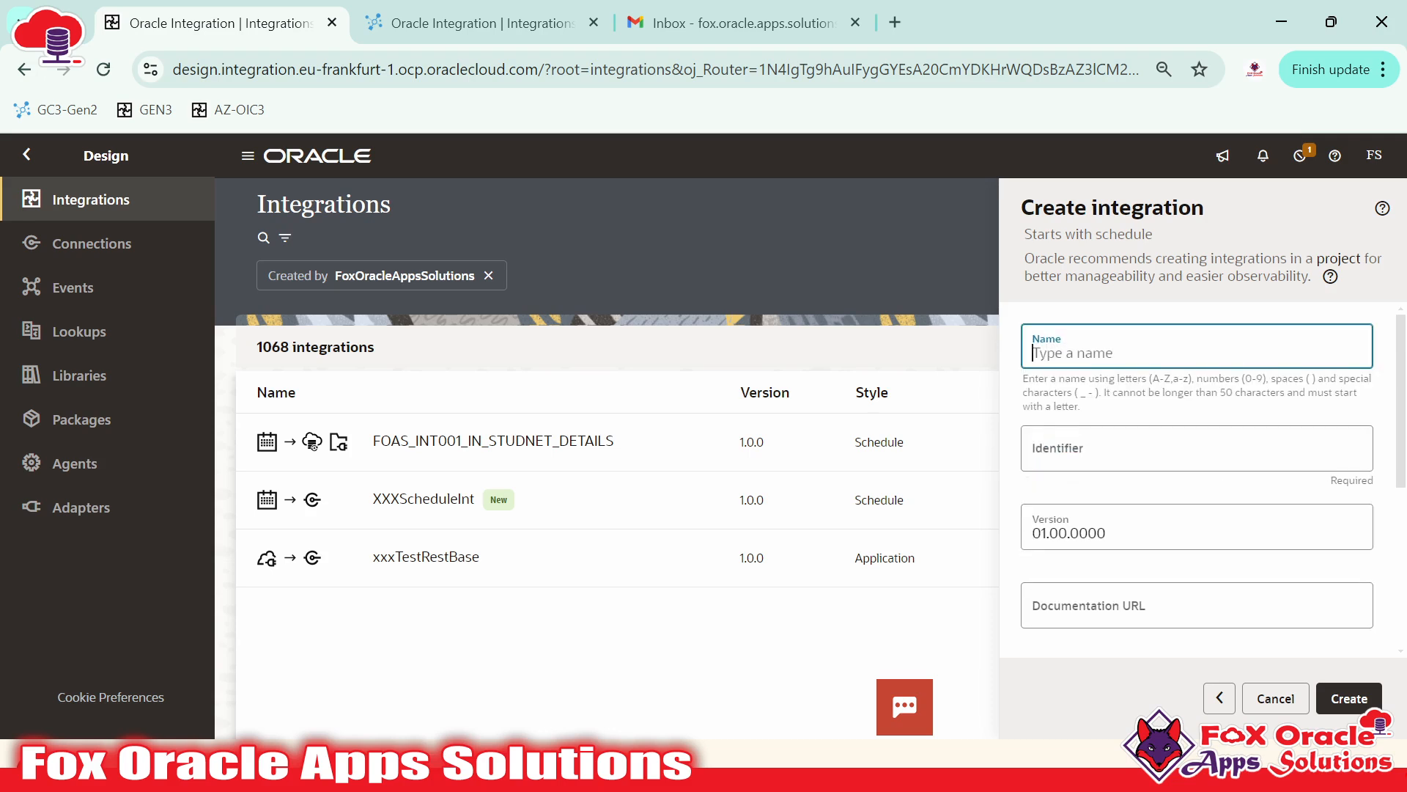
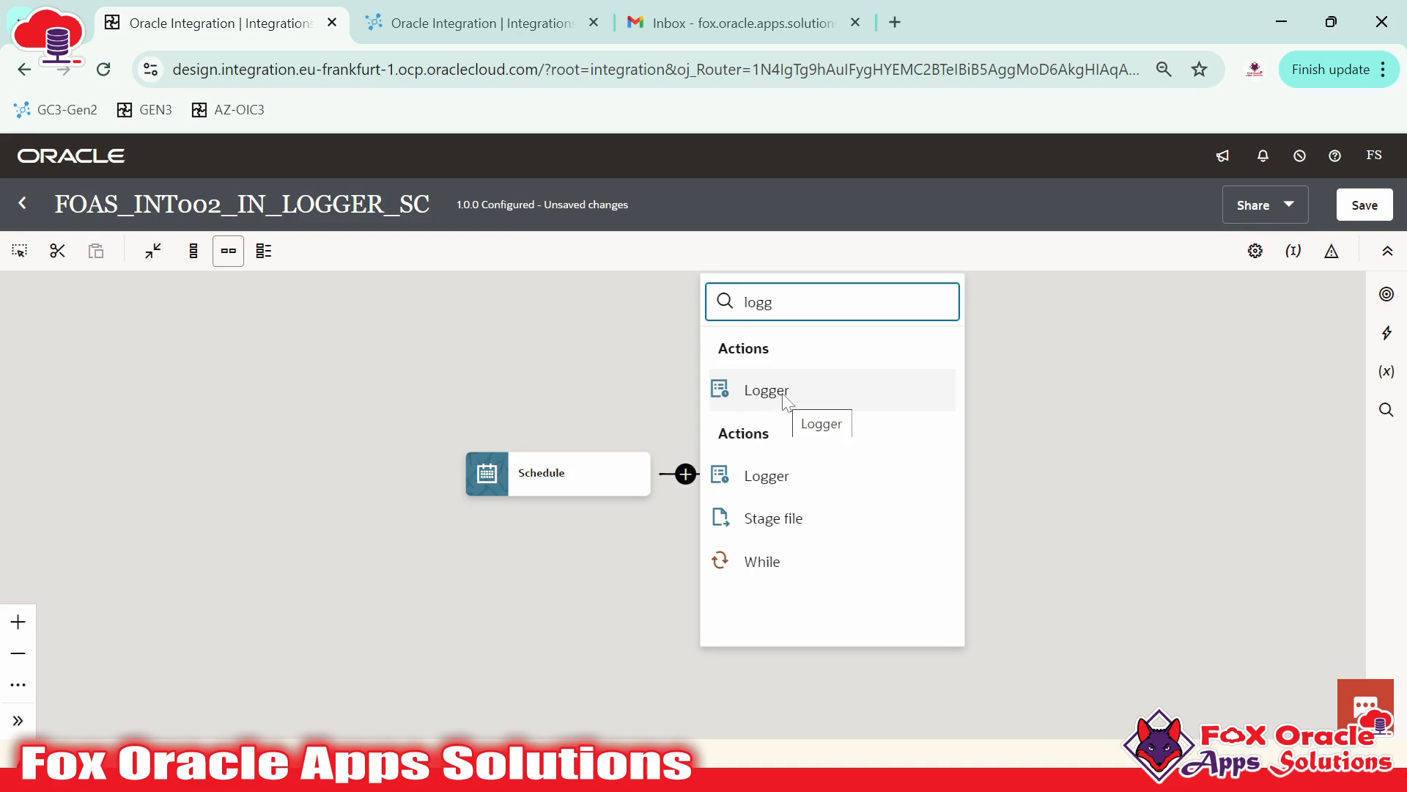
# - Add a Logger action after the Schedule trigger in FOAS_INT002_IN_LOGGER_SC and open its name for editing
pyautogui.click(774, 390)
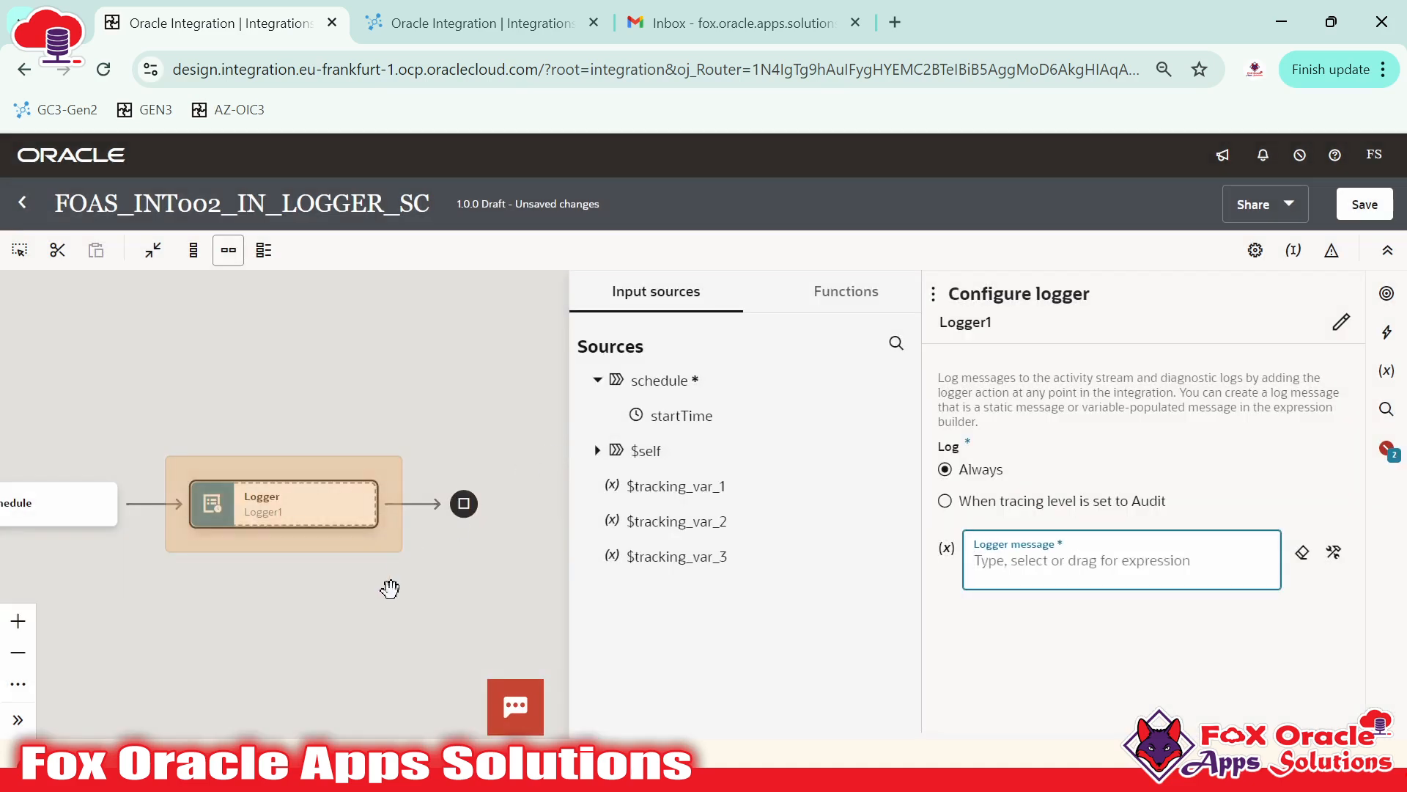
pyautogui.moveTo(389, 589); pyautogui.dragTo(484, 587)
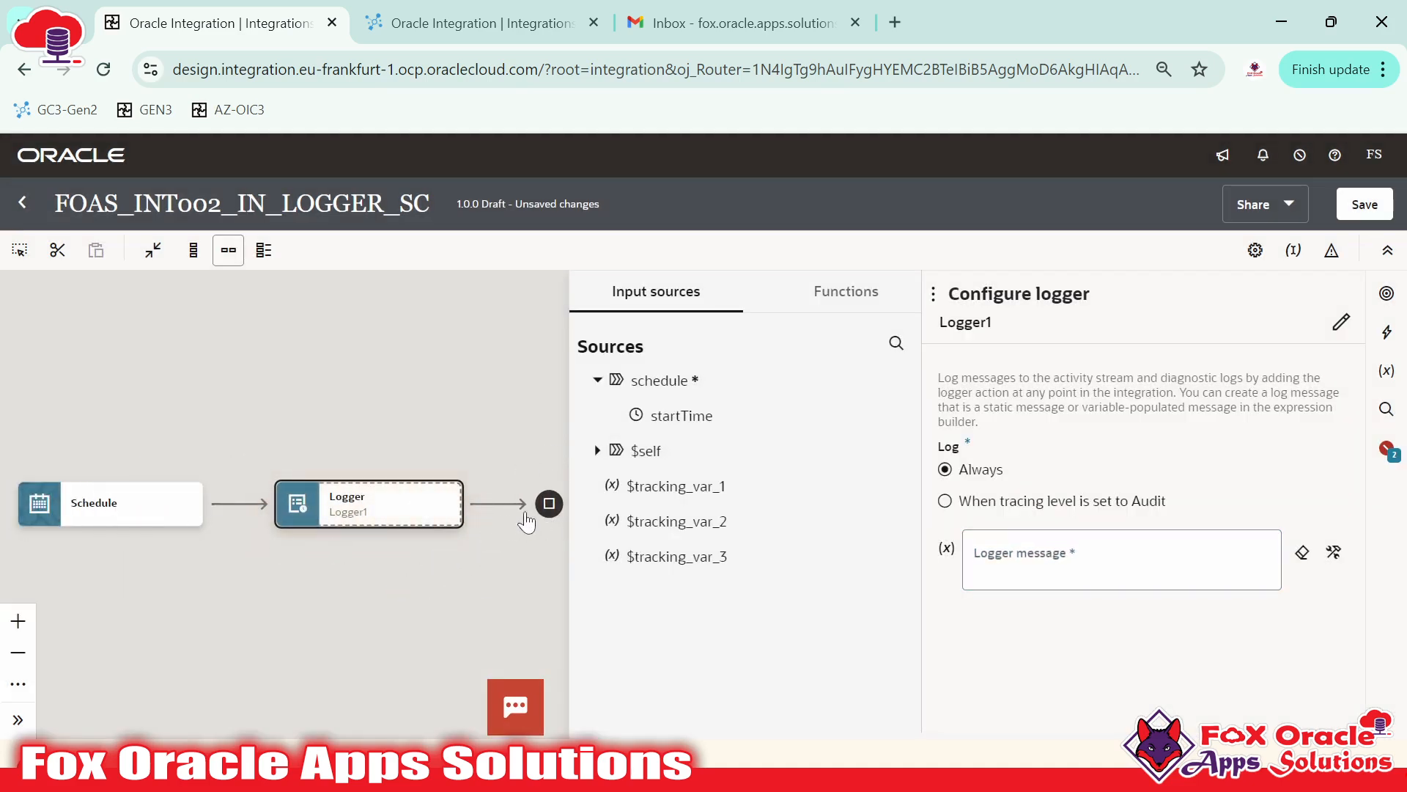
pyautogui.moveTo(345, 513)
pyautogui.click(1342, 325)
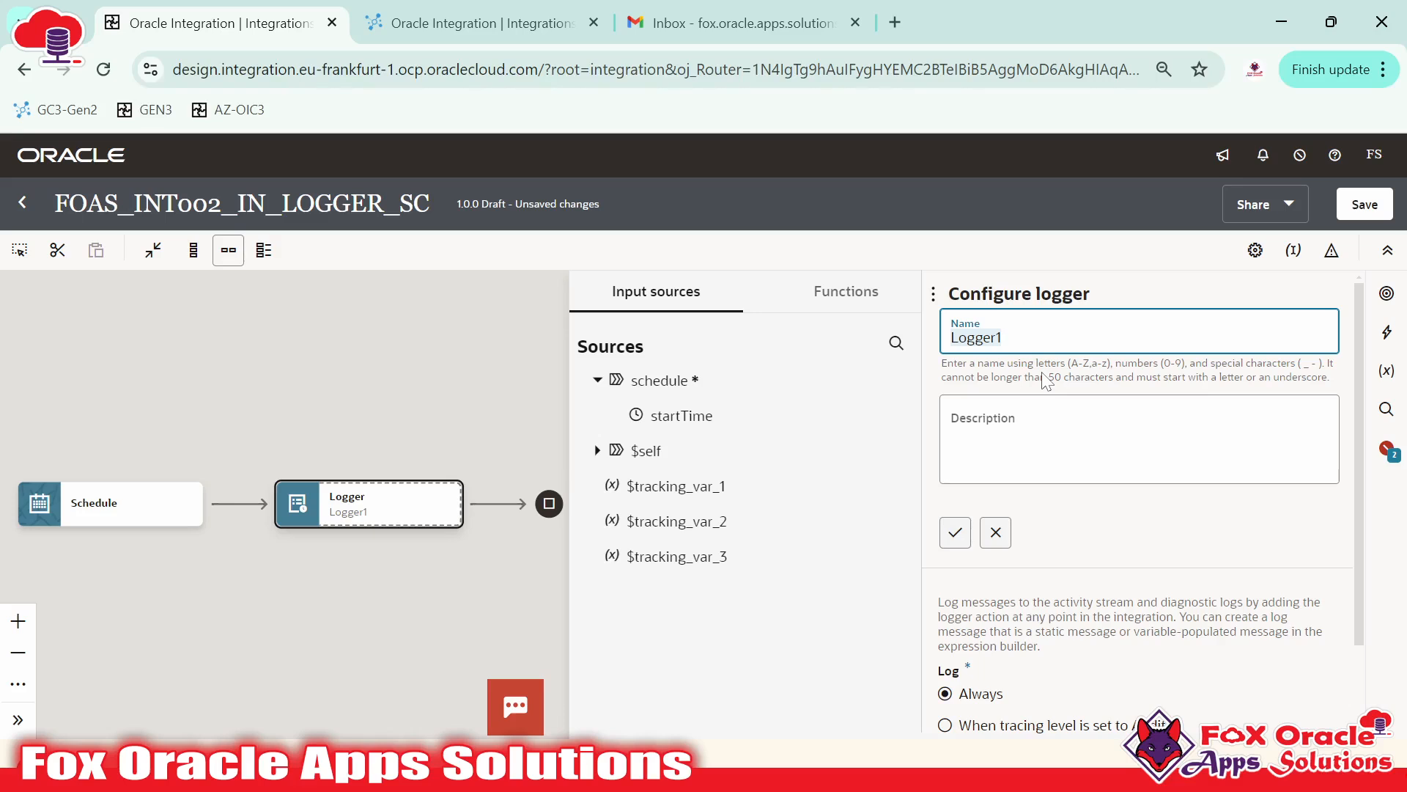
# - Try name_Logger as the name of the logger action
pyautogui.write('name_Logger')
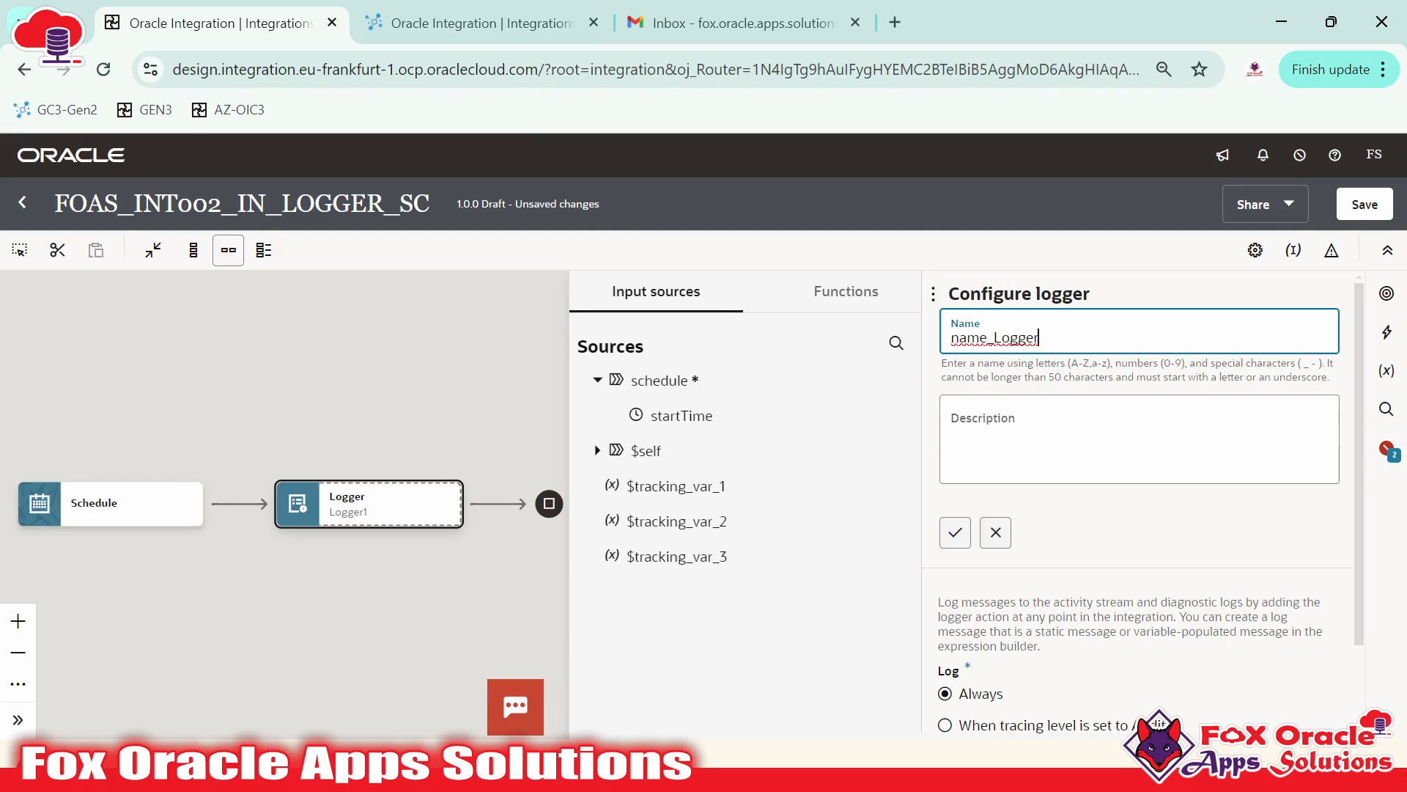
pyautogui.moveTo(987, 338); pyautogui.dragTo(950, 338)
pyautogui.click(1041, 338)
pyautogui.moveTo(994, 338); pyautogui.dragTo(1039, 338)
pyautogui.click(1039, 338)
pyautogui.moveTo(1001, 338); pyautogui.dragTo(1039, 338)
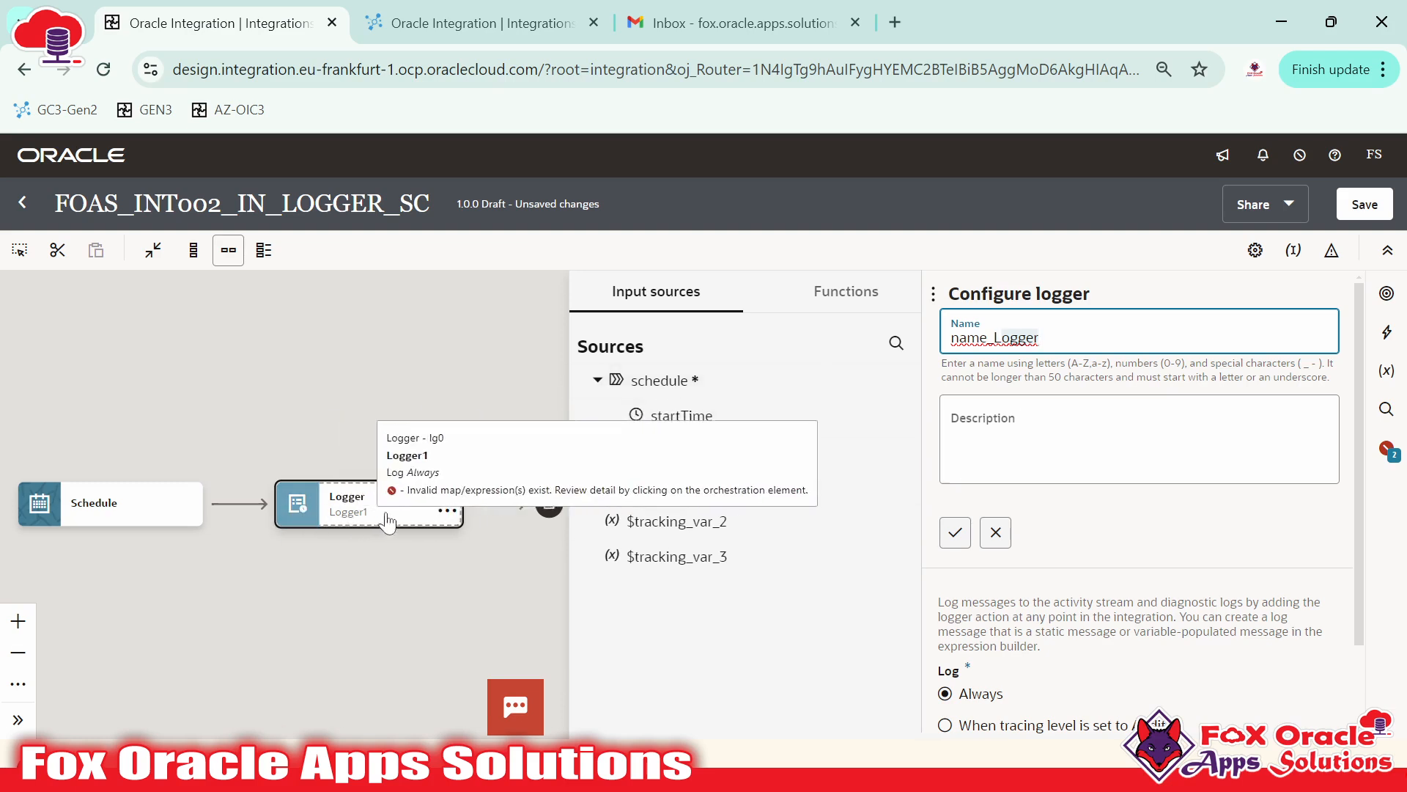
pyautogui.click(1040, 338)
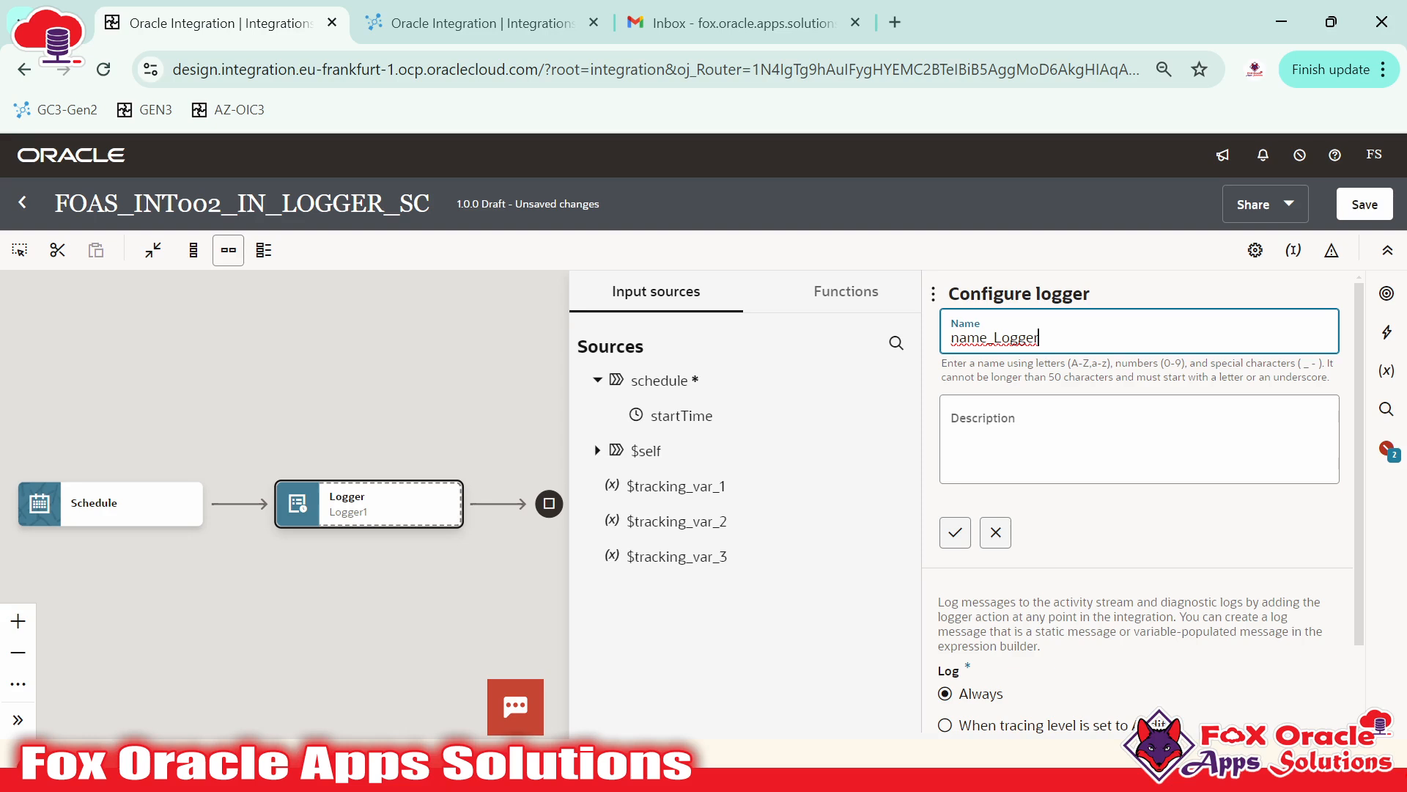
# - Set the logger action's name to Logger_printName and confirm it with the description left empty
pyautogui.press('Home')
pyautogui.write('Logger_')
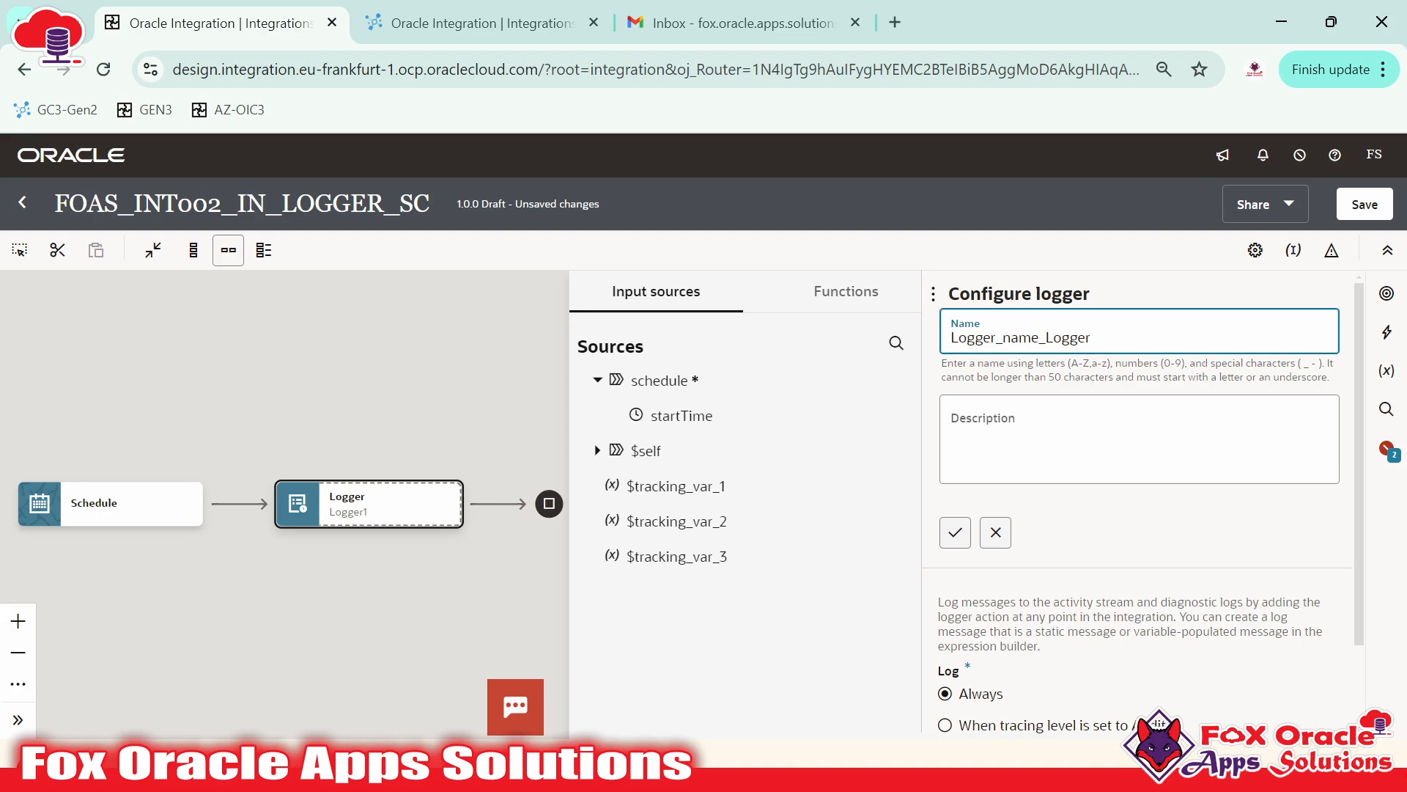
pyautogui.hotkey('shift', 'End')
pyautogui.press('BackSpace')
pyautogui.write('printName')
pyautogui.click(1041, 407)
pyautogui.click(1041, 337)
pyautogui.moveTo(996, 338); pyautogui.dragTo(933, 343)
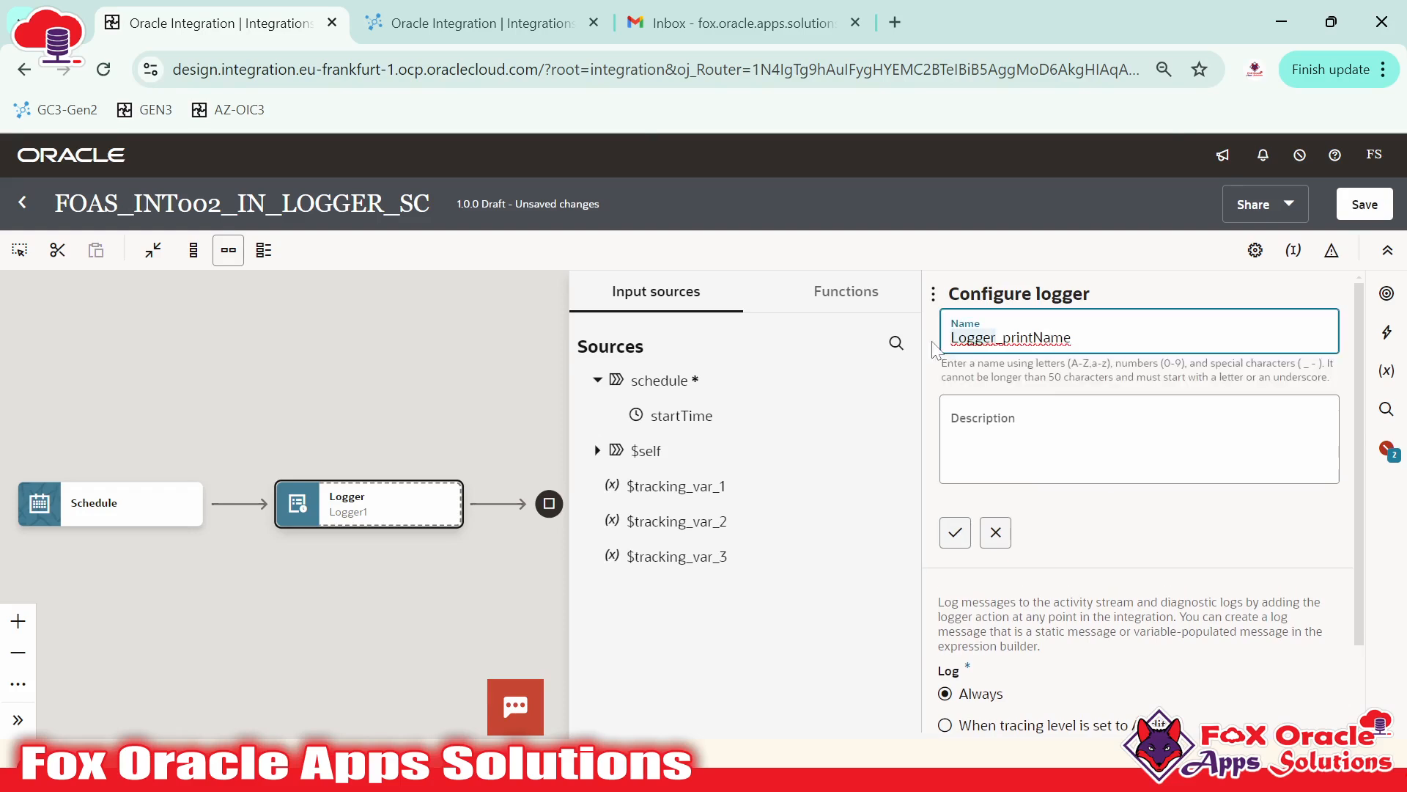
pyautogui.click(1073, 338)
pyautogui.moveTo(1071, 337); pyautogui.dragTo(950, 338)
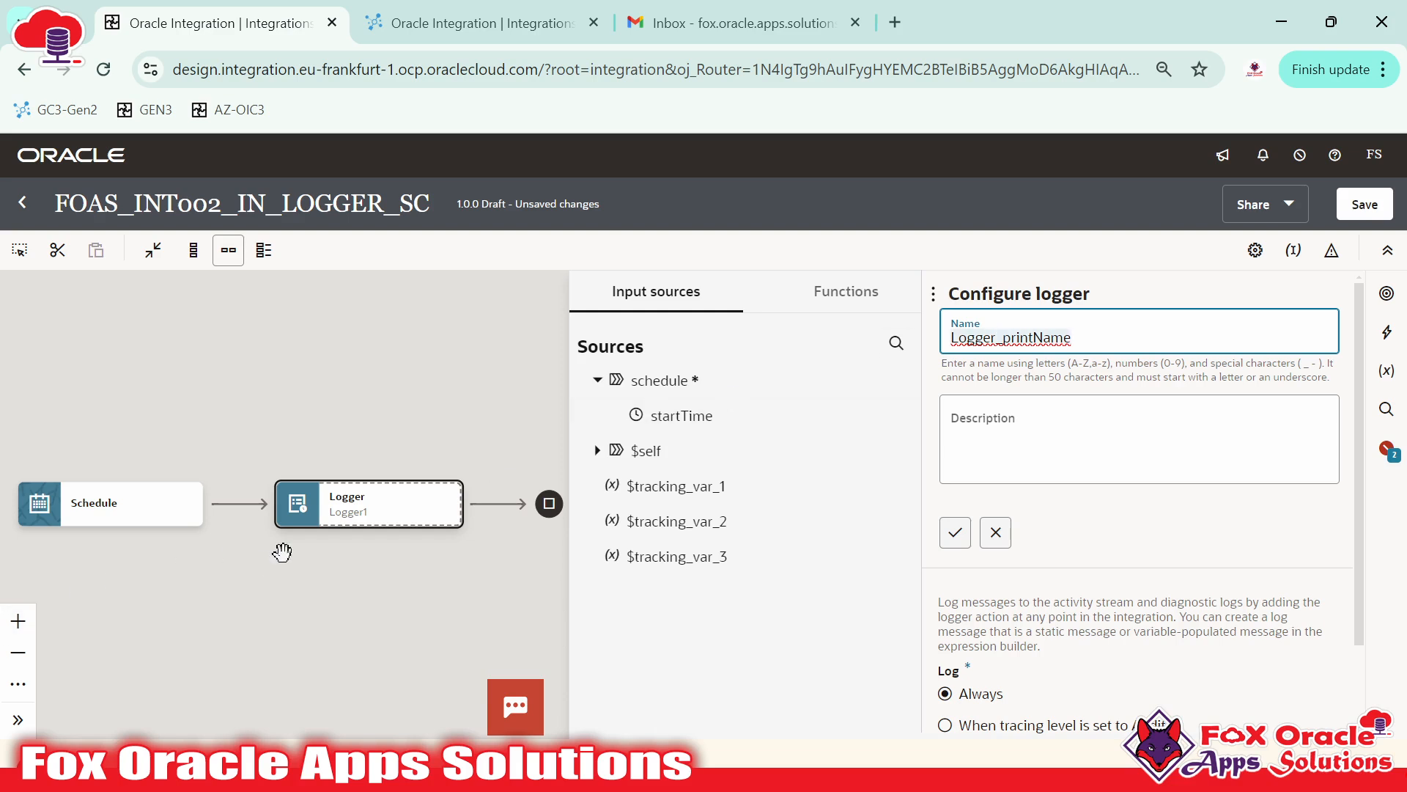
pyautogui.click(1029, 338)
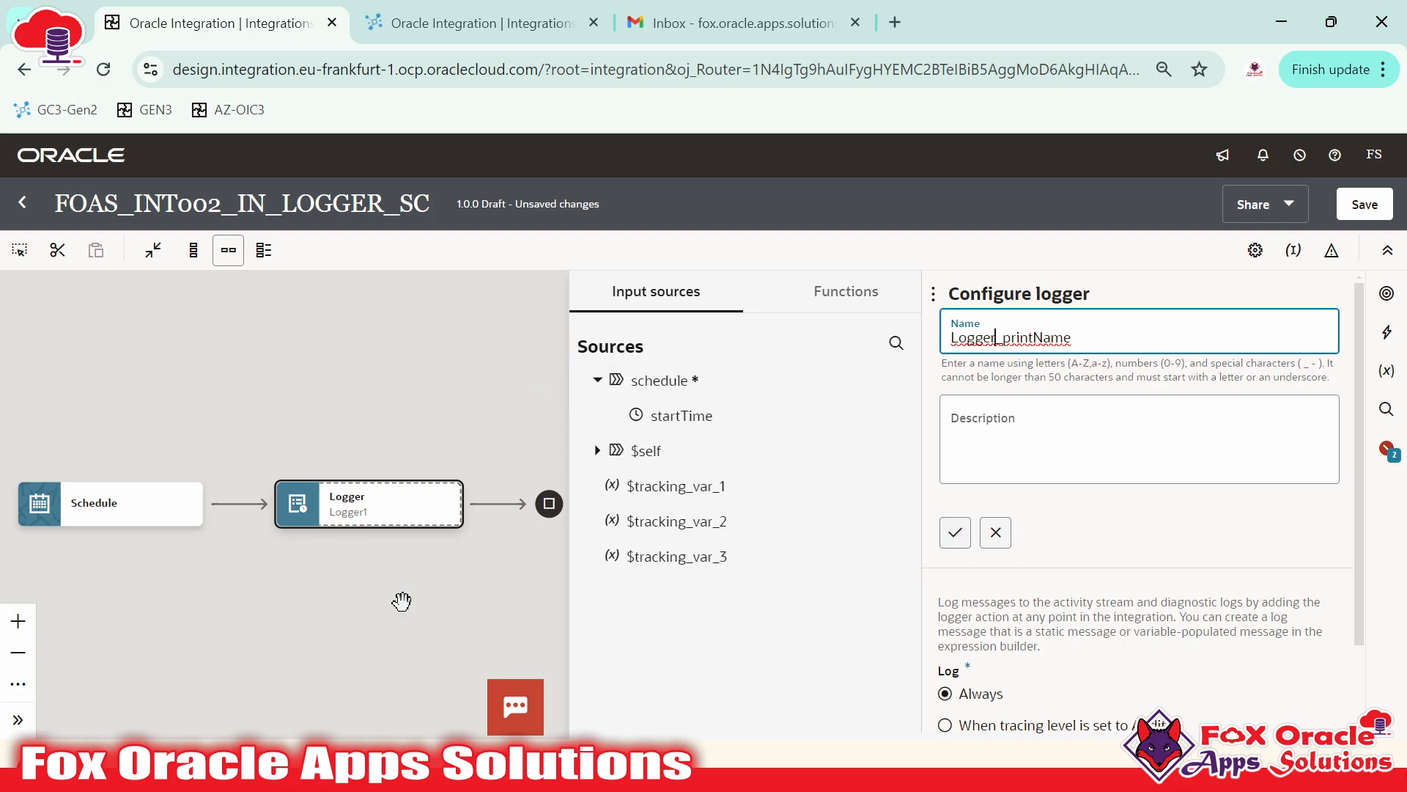
pyautogui.moveTo(1073, 338); pyautogui.dragTo(1011, 338)
pyautogui.click(1073, 338)
pyautogui.click(1035, 414)
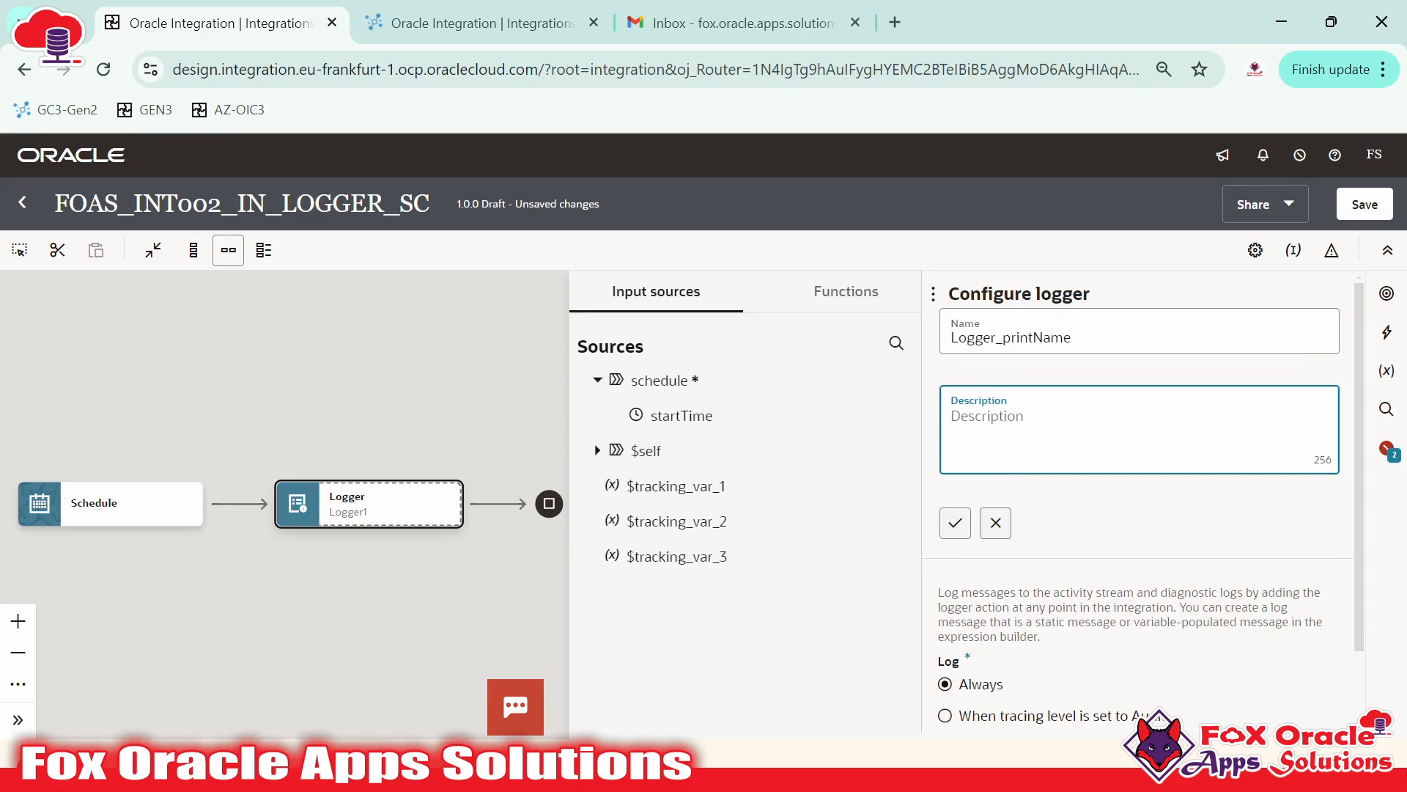
pyautogui.click(955, 524)
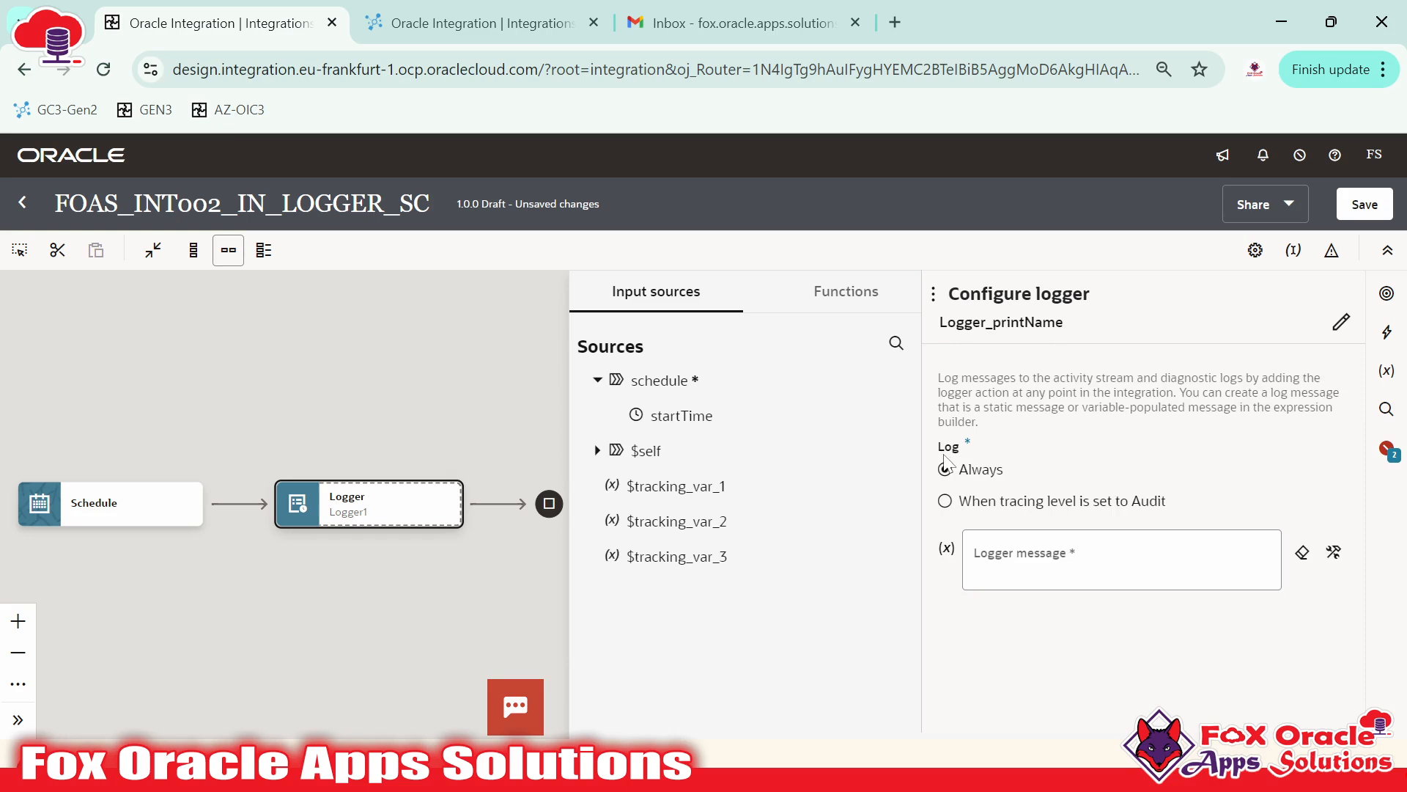
# - Keep the logger set to log Always and enter the logger message 'Hey, This is our first Integration.' in single quotes
pyautogui.click(946, 501)
pyautogui.click(979, 473)
pyautogui.click(1036, 553)
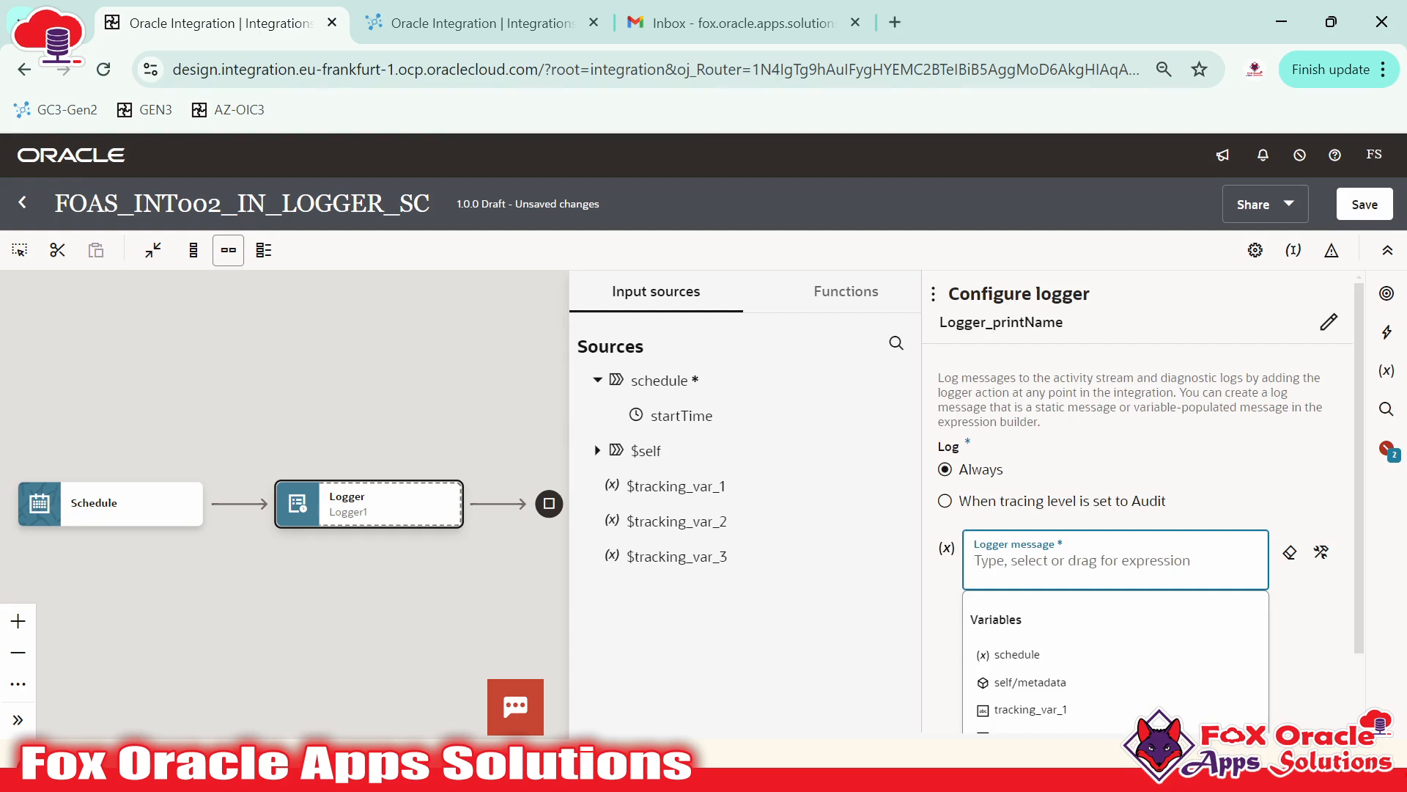
pyautogui.click(1231, 556)
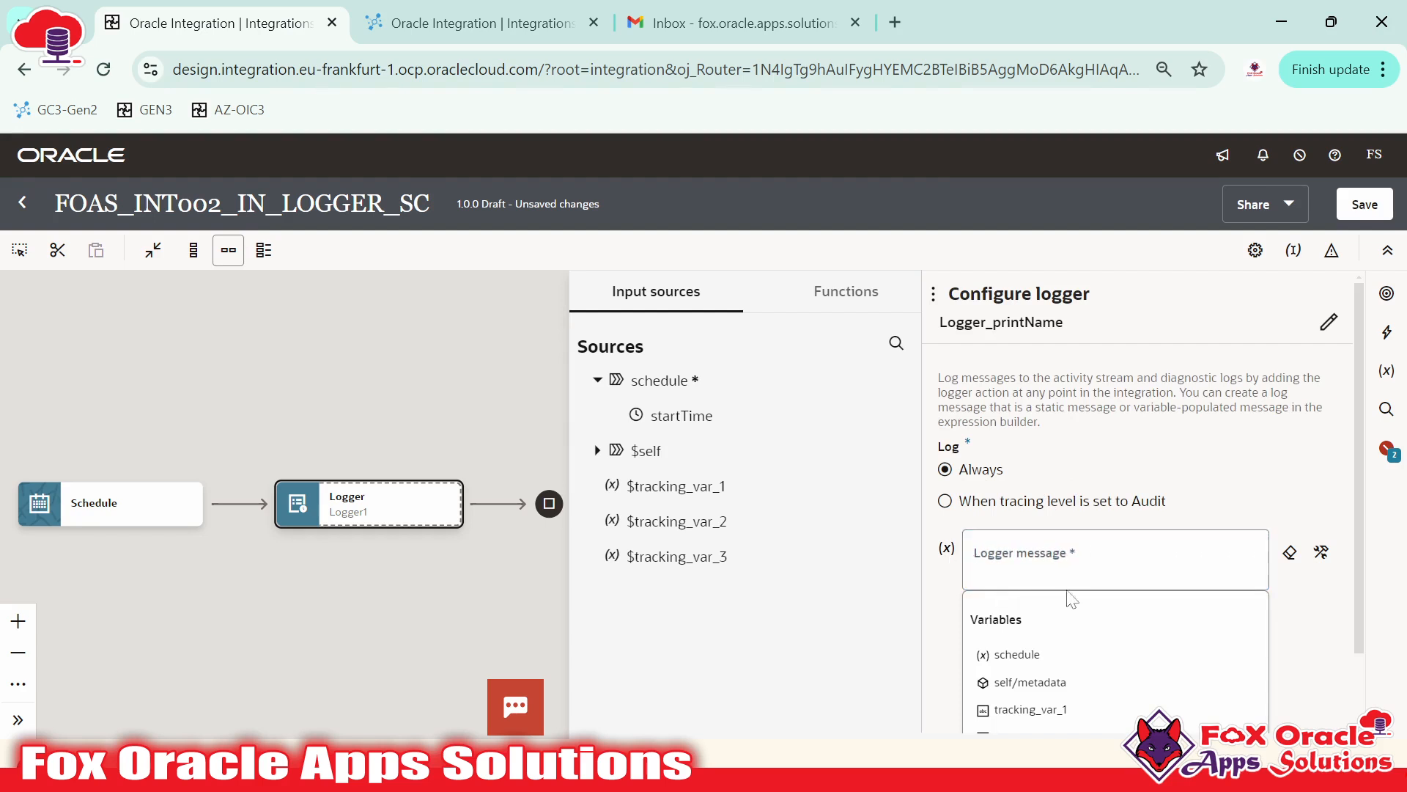
pyautogui.click(1116, 560)
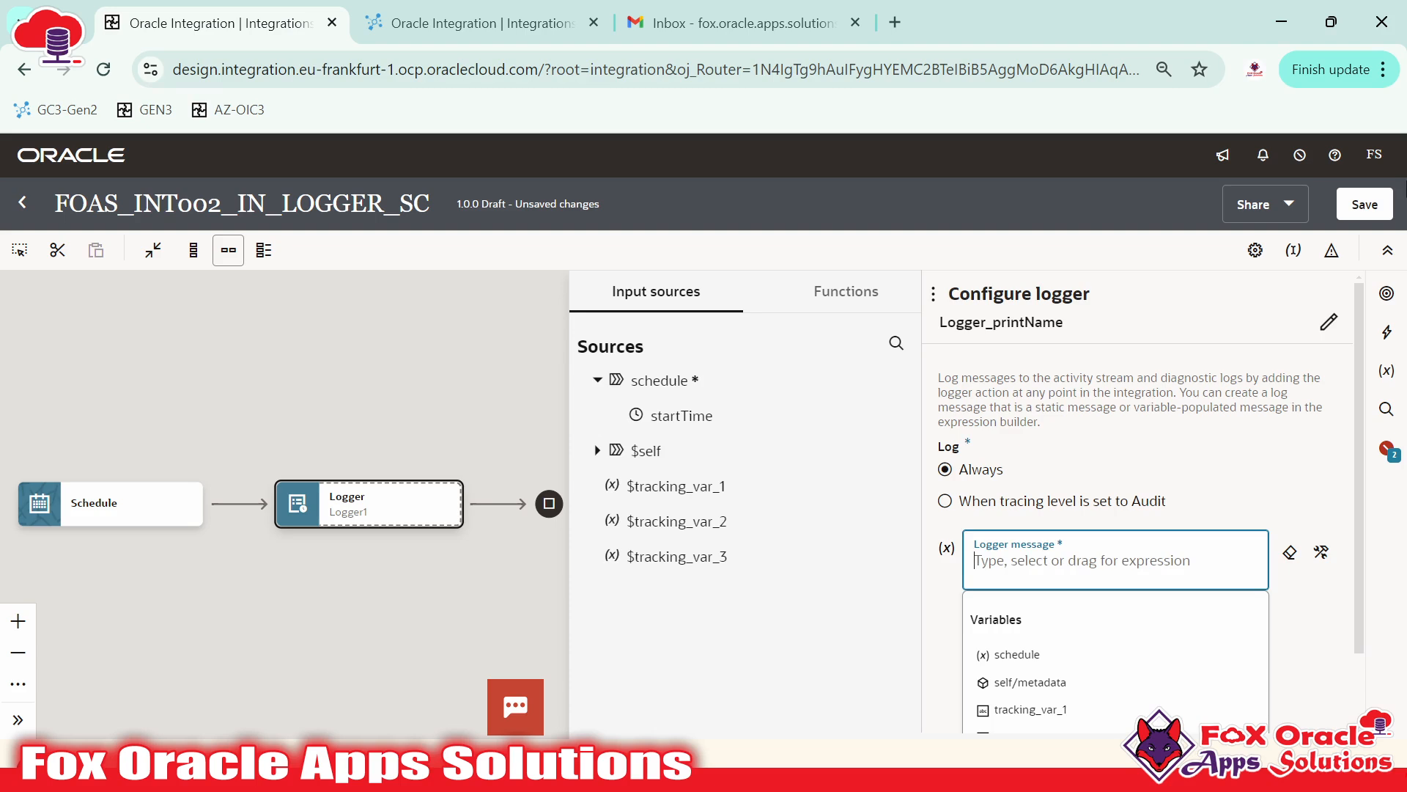
pyautogui.write("'")
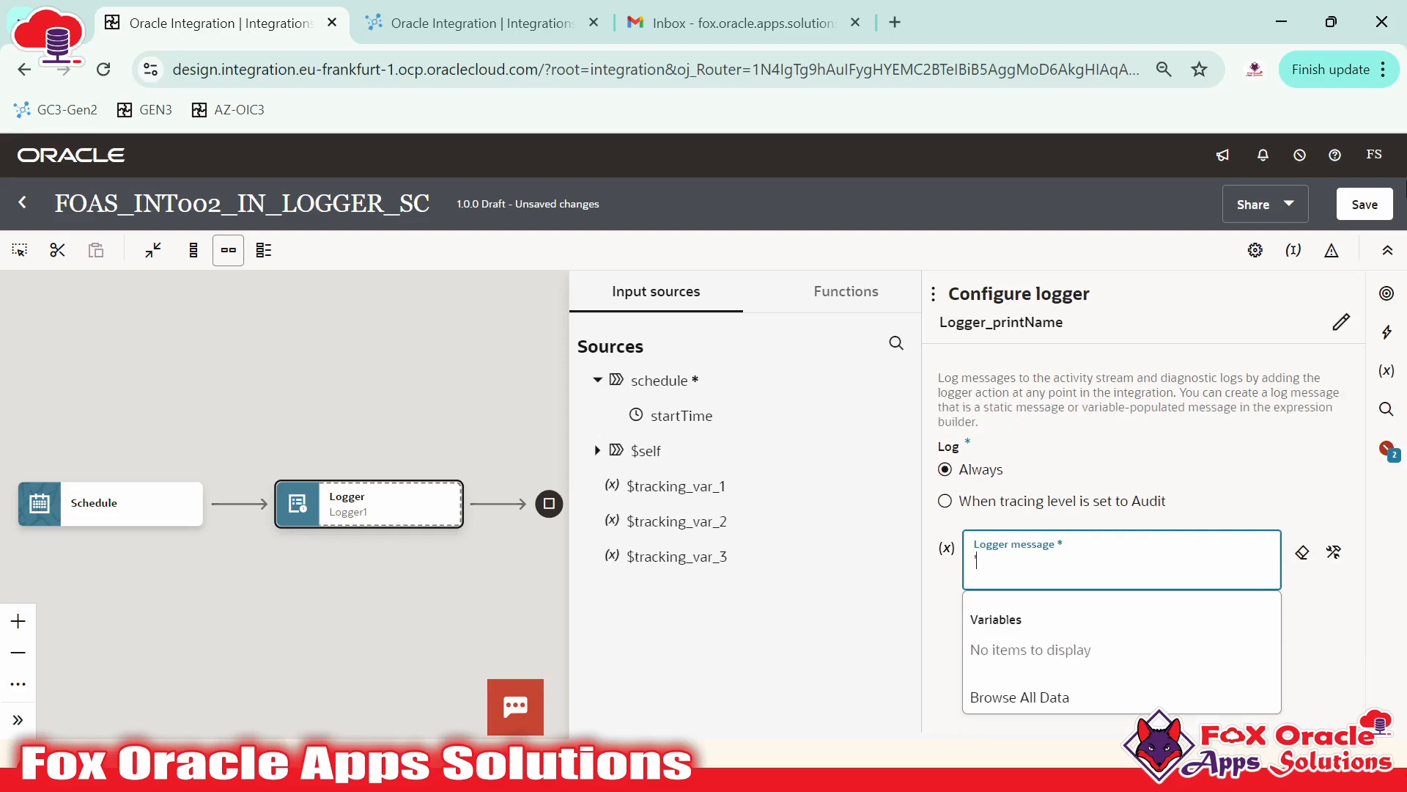
pyautogui.write("Hey, This is our first Integration.'")
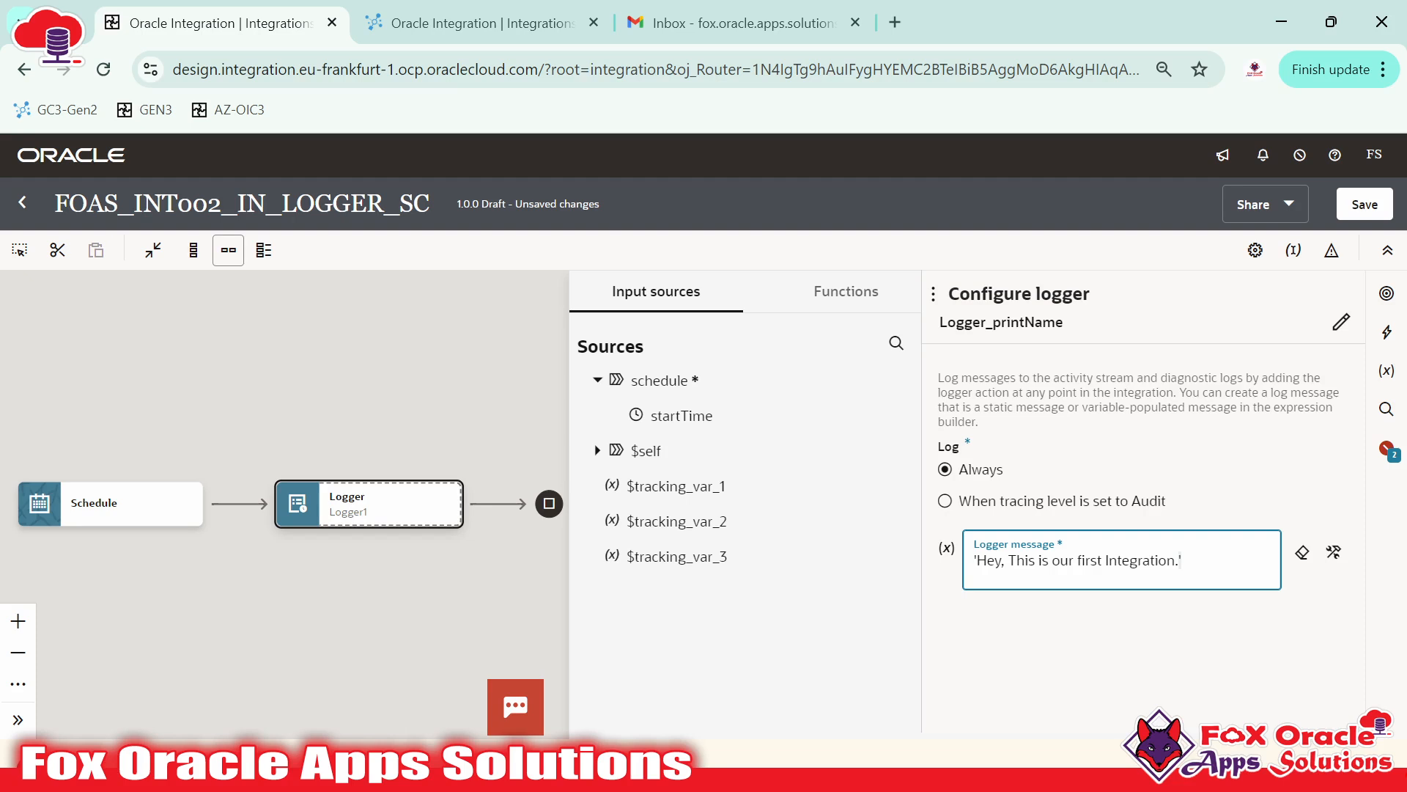
# - Review the logger message expression, switching its field to Developer View and back
pyautogui.moveTo(1176, 560); pyautogui.dragTo(983, 561)
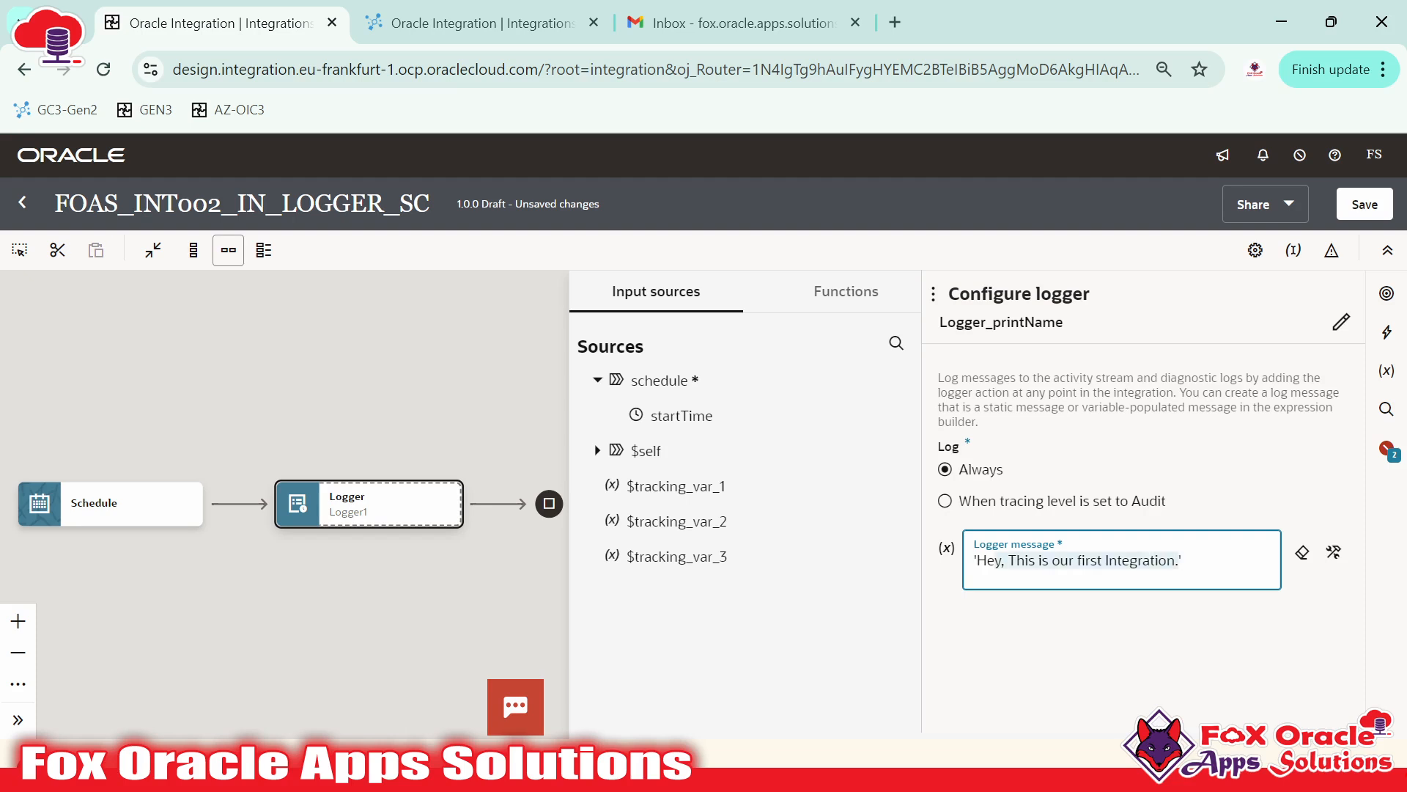
pyautogui.click(1051, 625)
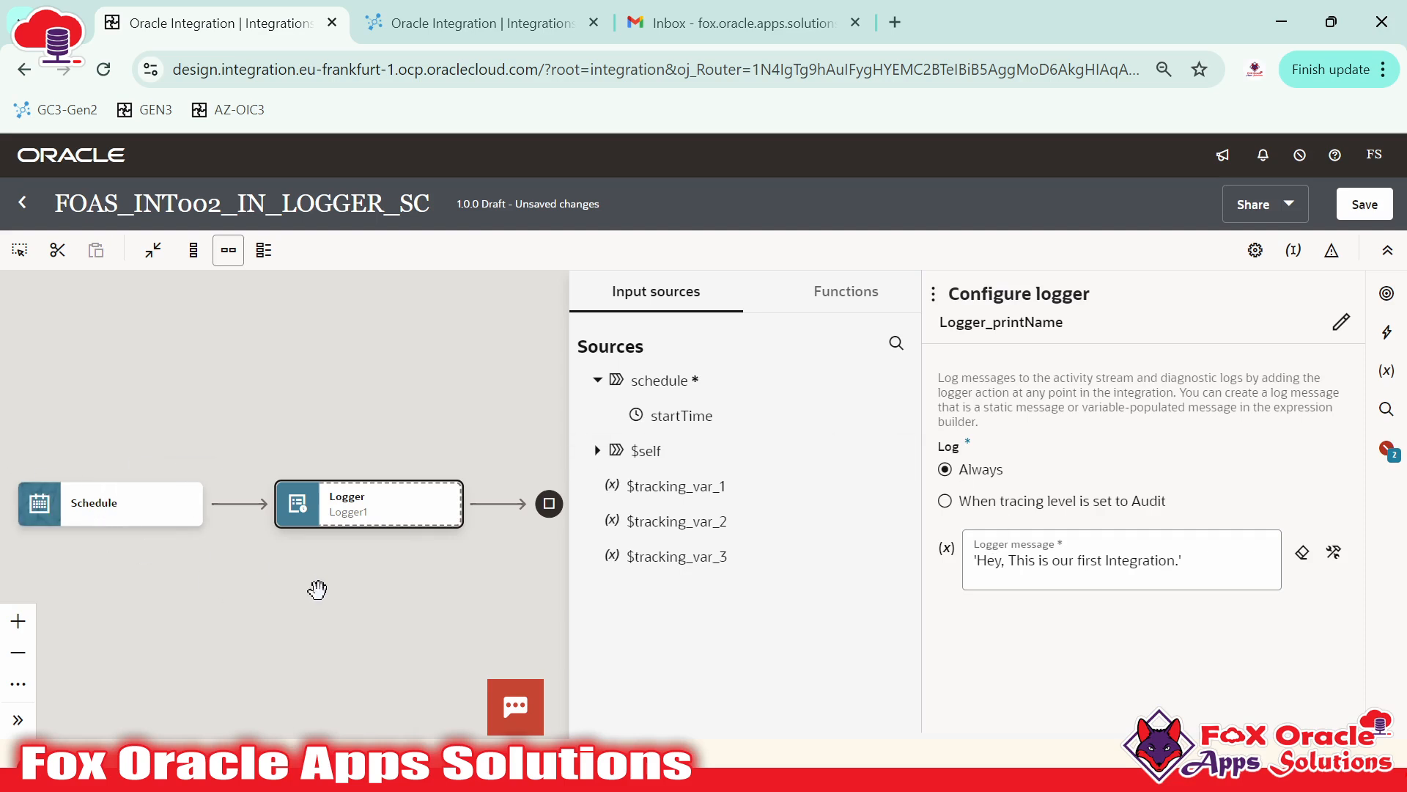
pyautogui.moveTo(373, 506)
pyautogui.moveTo(1192, 562); pyautogui.dragTo(922, 548)
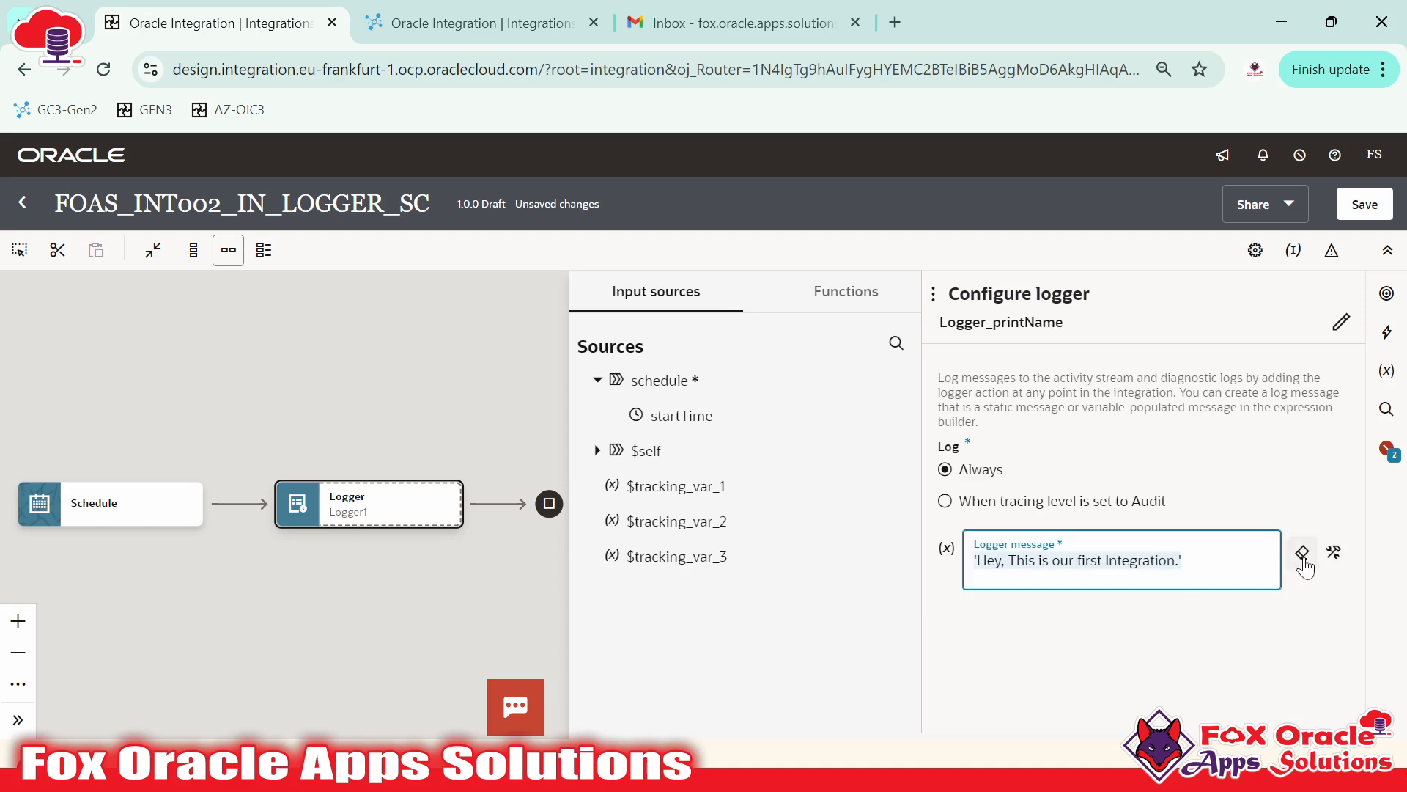
pyautogui.click(1333, 580)
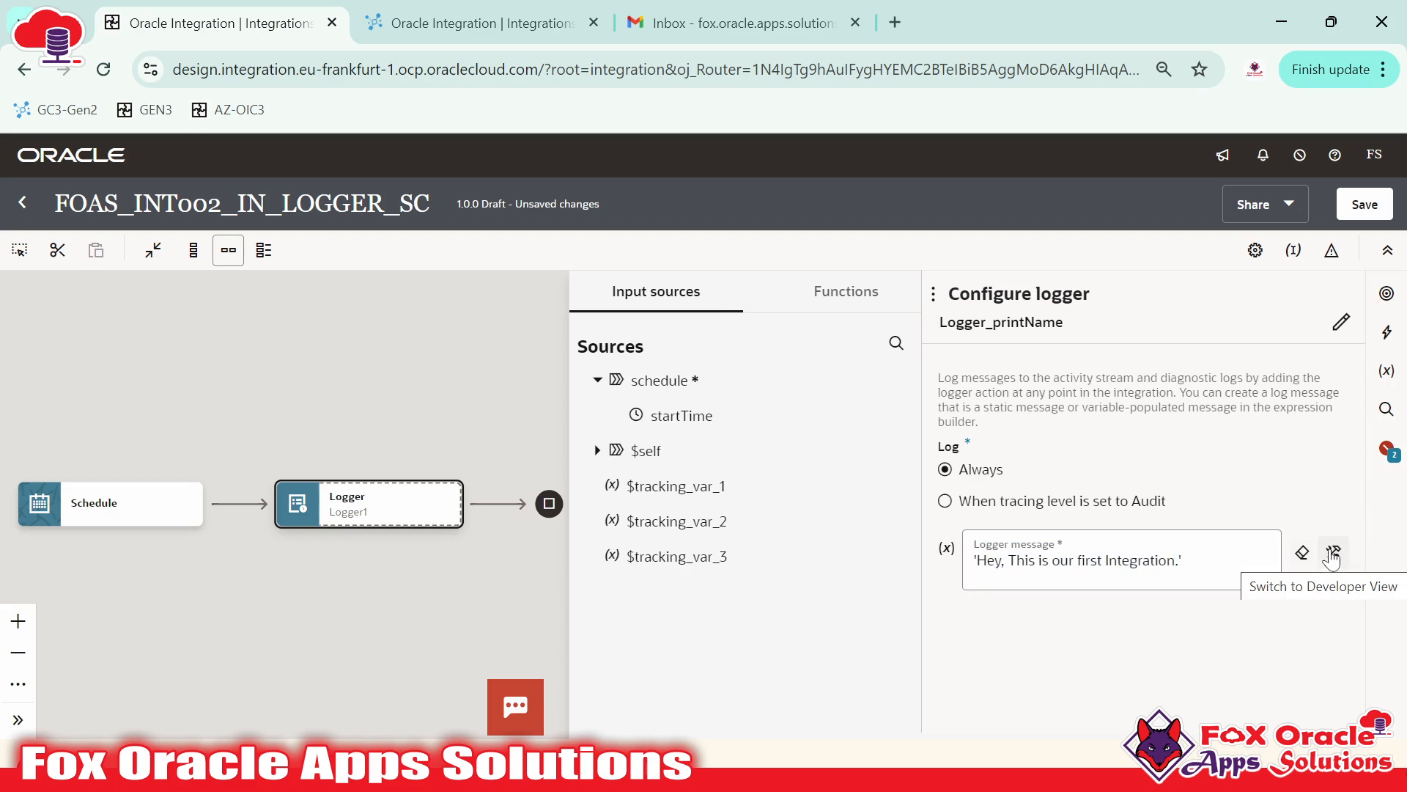
pyautogui.click(1332, 554)
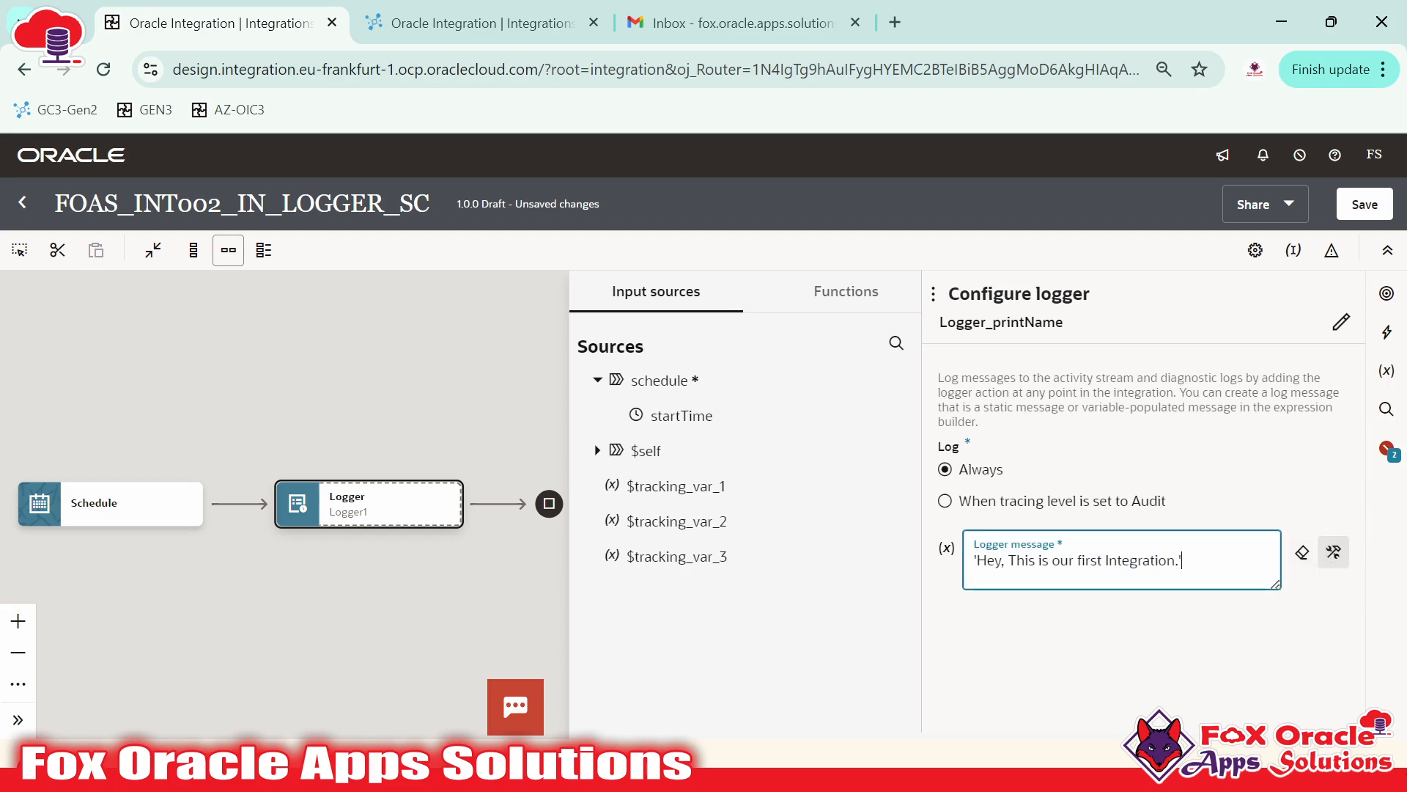
pyautogui.moveTo(1183, 560); pyautogui.dragTo(978, 560)
pyautogui.press('Left')
pyautogui.click(1334, 552)
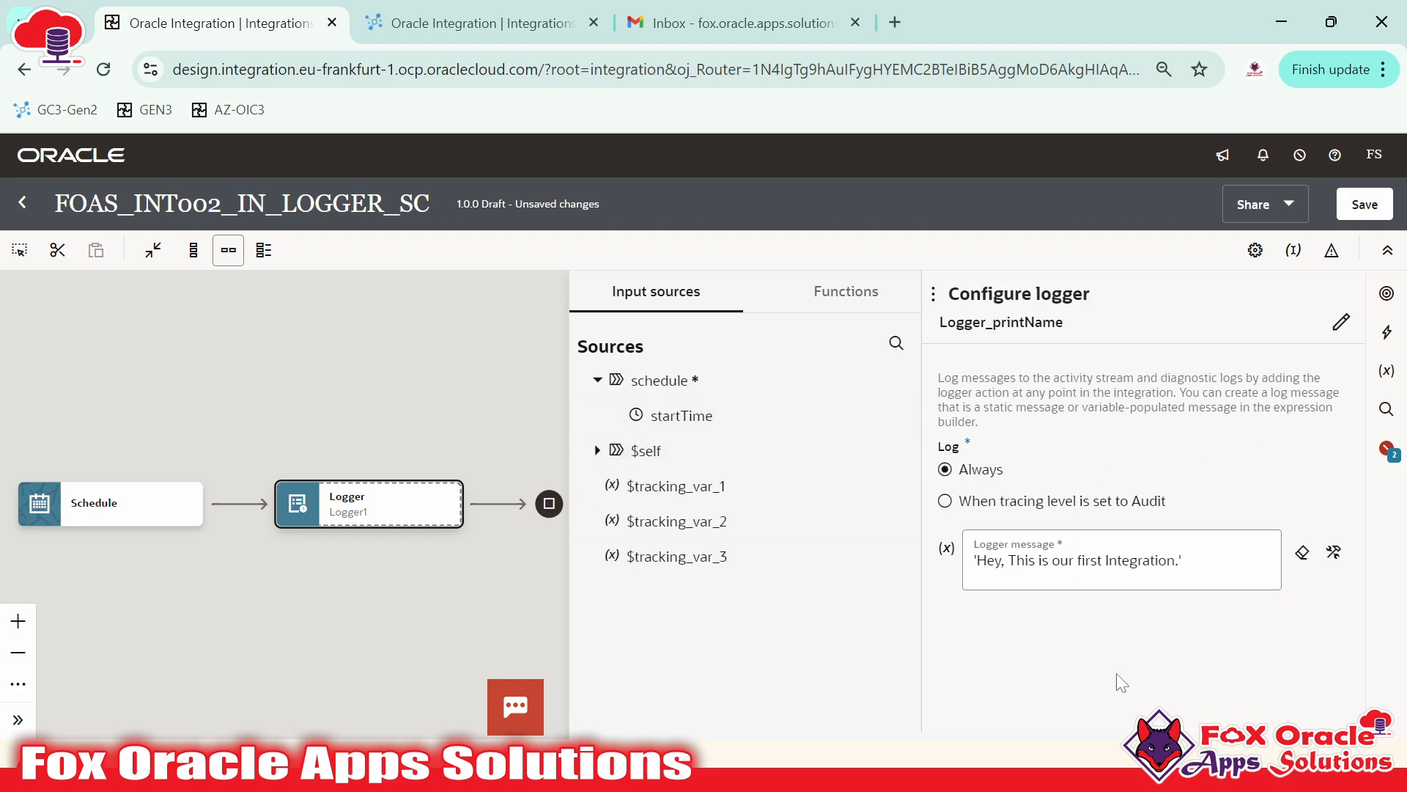
# - Close the Logger_printName configuration and check the logger's summary on the integration canvas
pyautogui.hotkey('ctrl', '-')
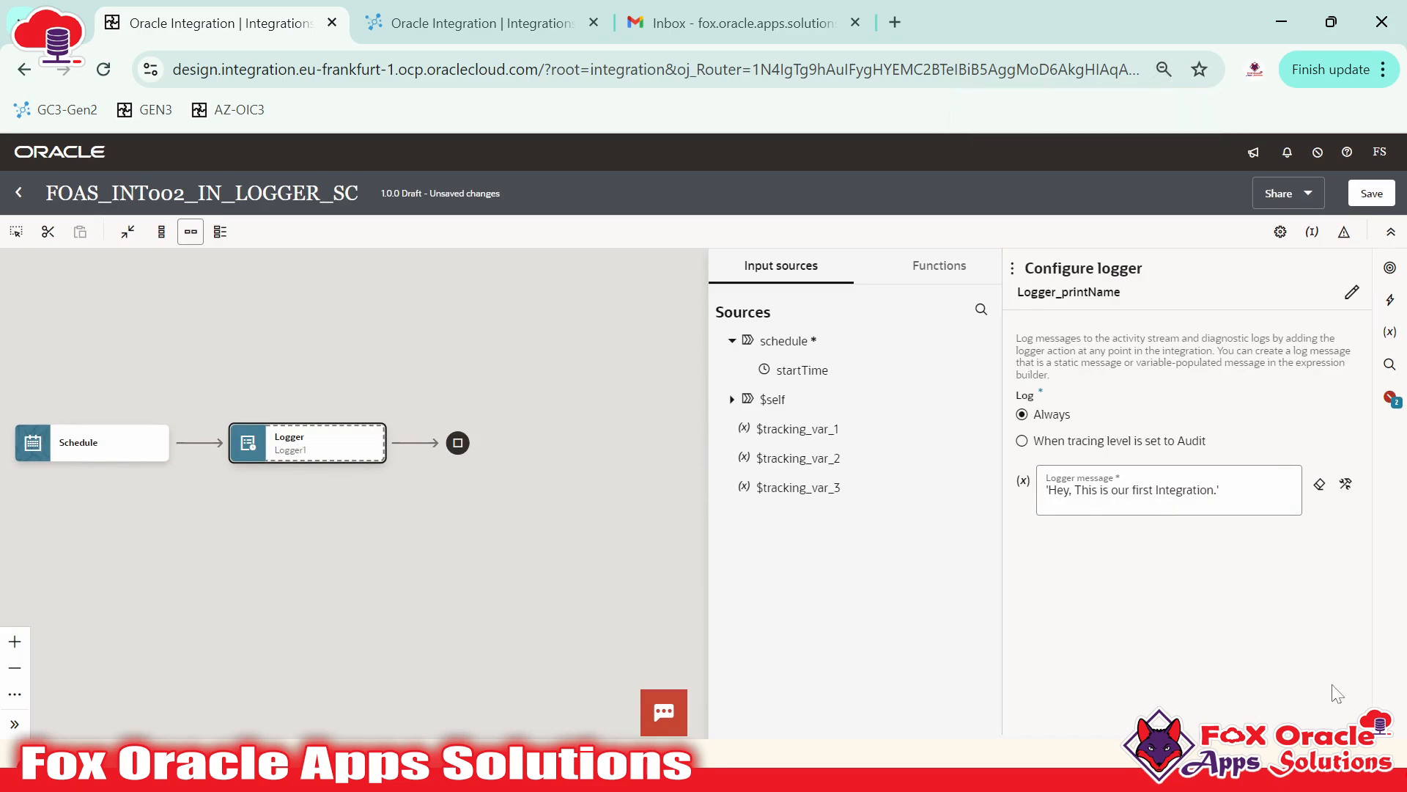
pyautogui.hotkey('ctrl', '+')
pyautogui.hotkey('ctrl', '+')
pyautogui.hotkey('ctrl', '+')
pyautogui.hotkey('ctrl', '-')
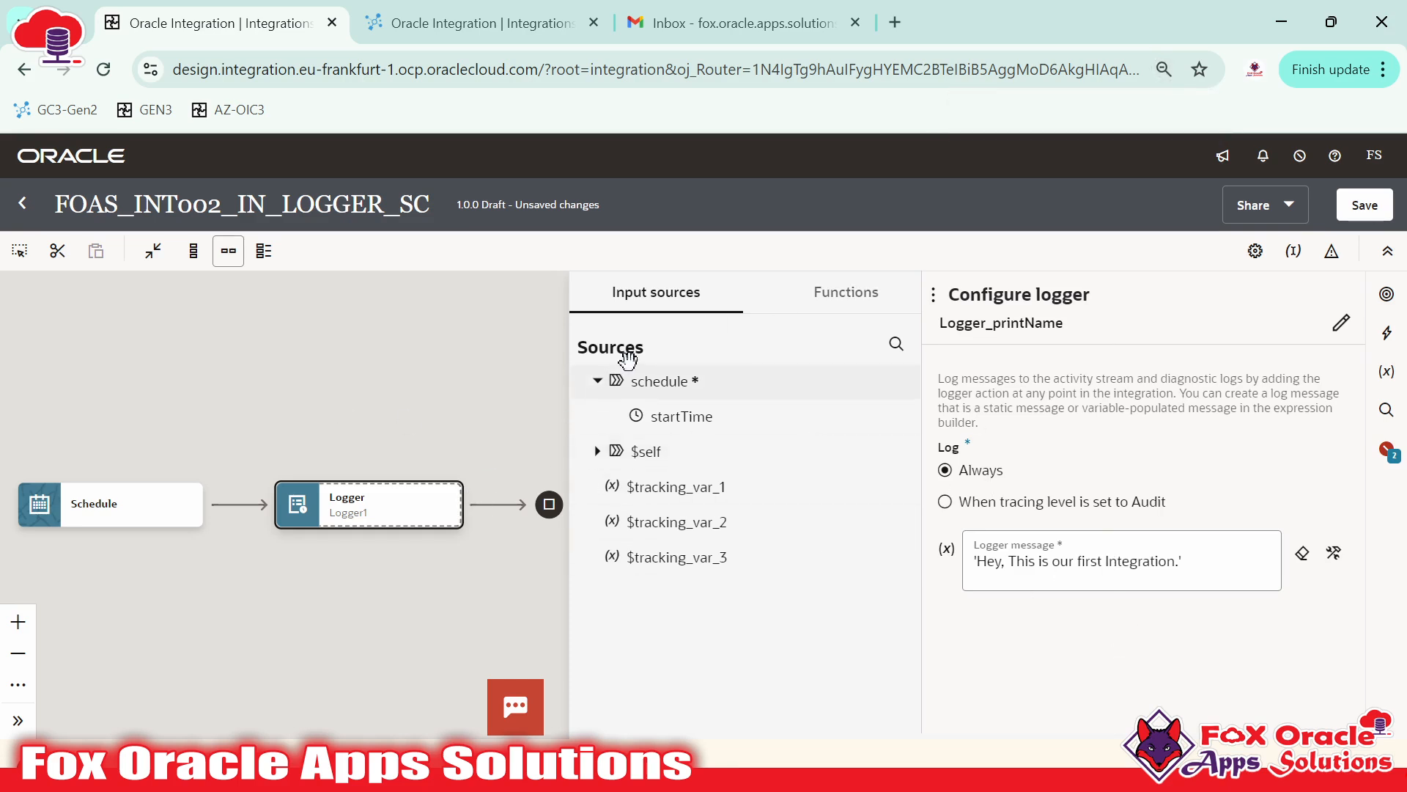
pyautogui.click(297, 378)
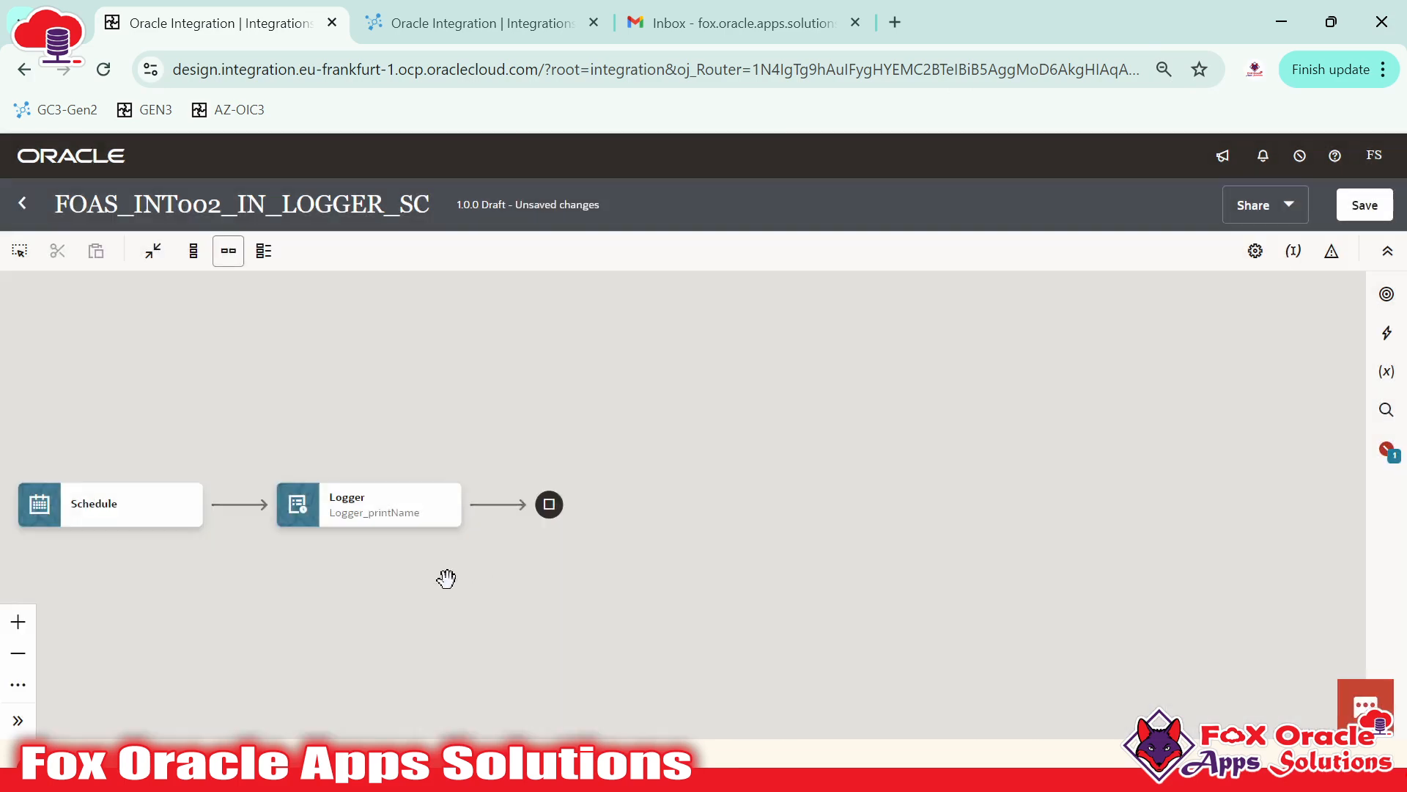
pyautogui.moveTo(411, 582); pyautogui.dragTo(663, 572)
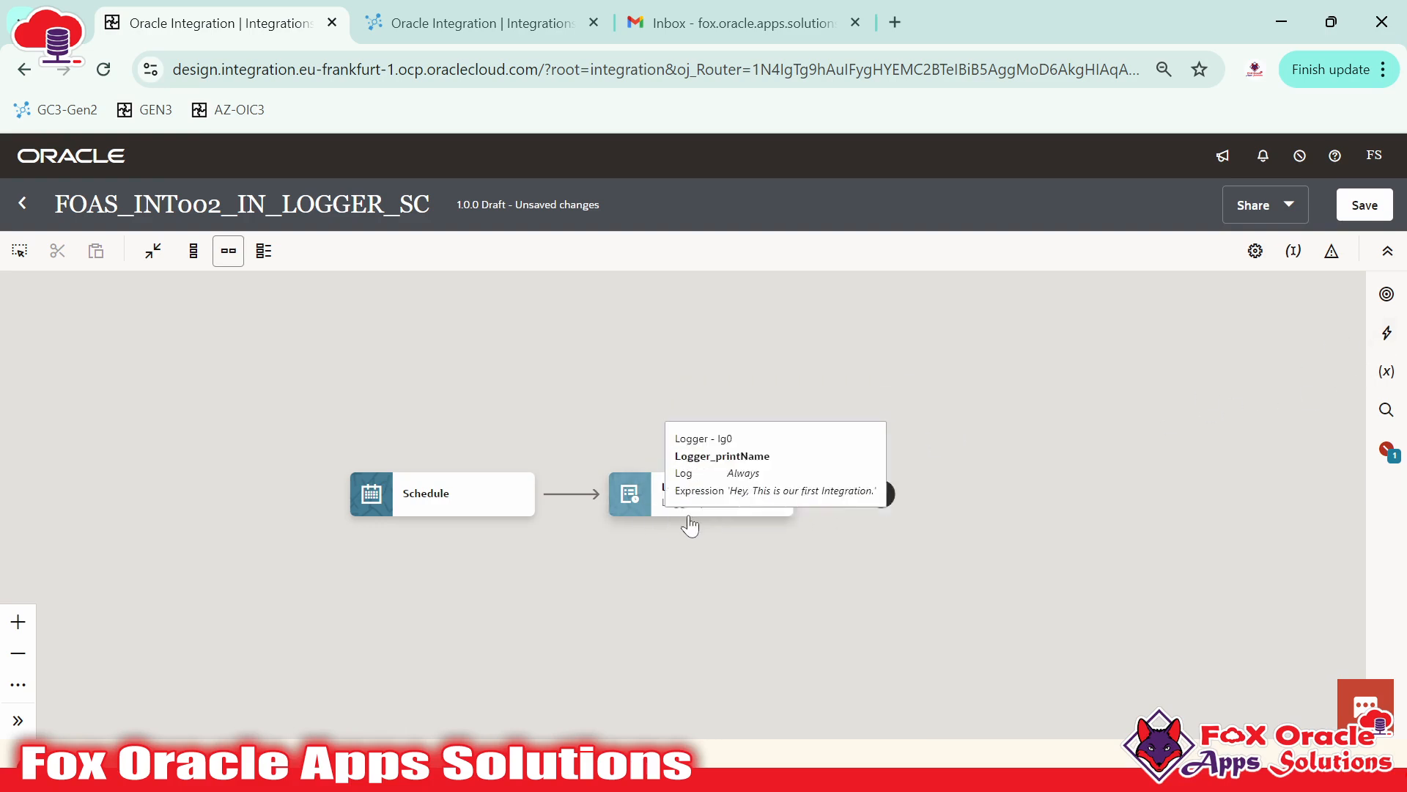
pyautogui.moveTo(577, 505)
pyautogui.moveTo(675, 493)
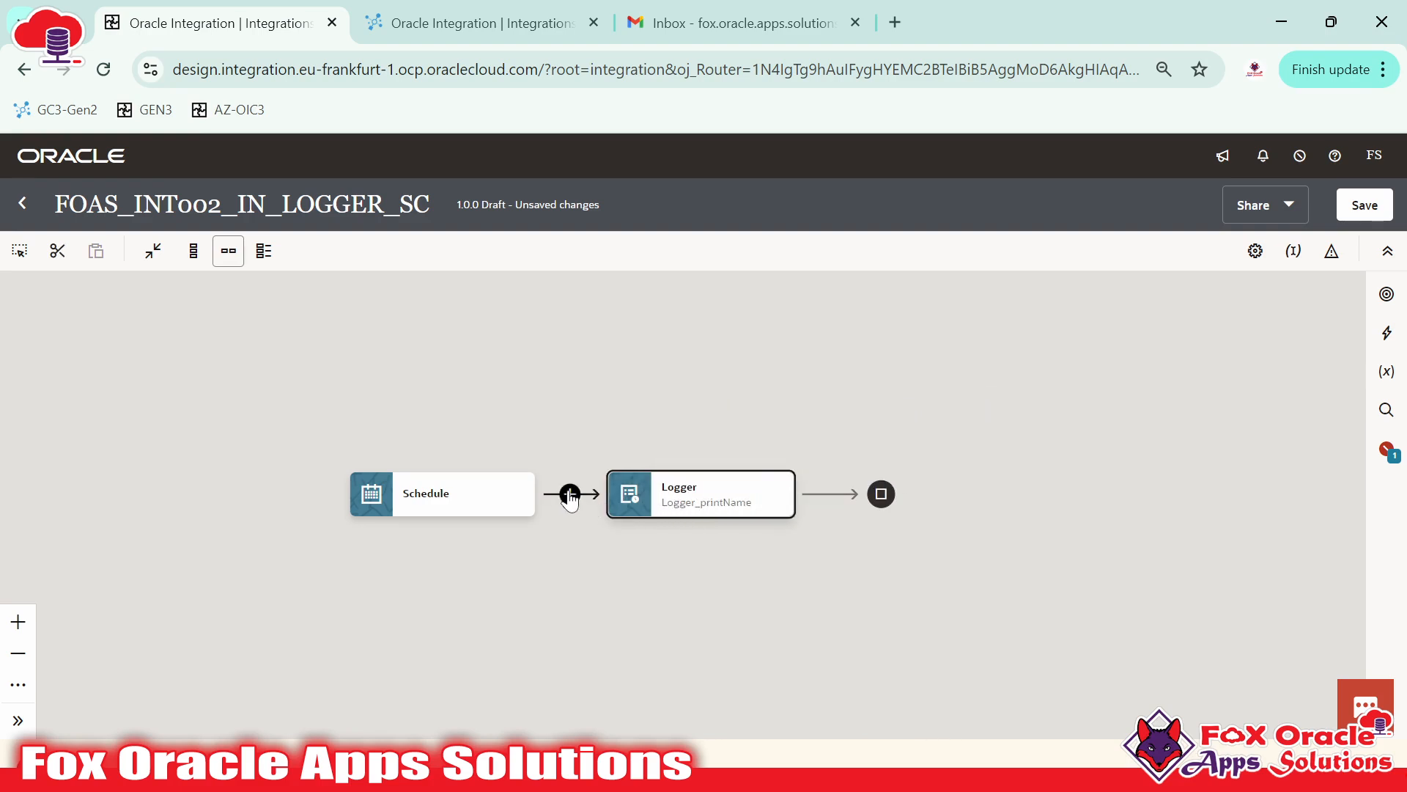
# - Look at the actions palette and at the list for adding a step between Schedule and Logger_printName
pyautogui.click(1383, 336)
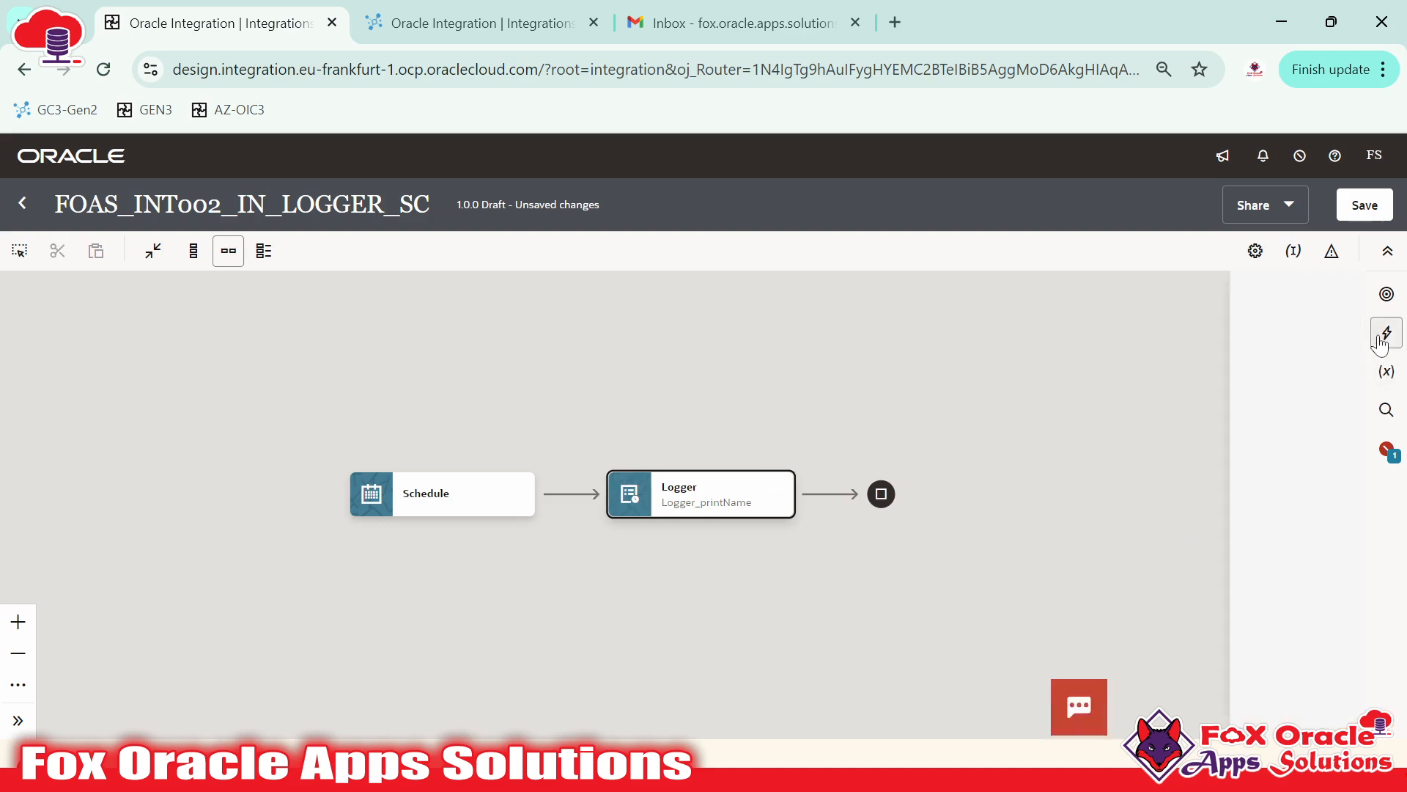
pyautogui.click(837, 379)
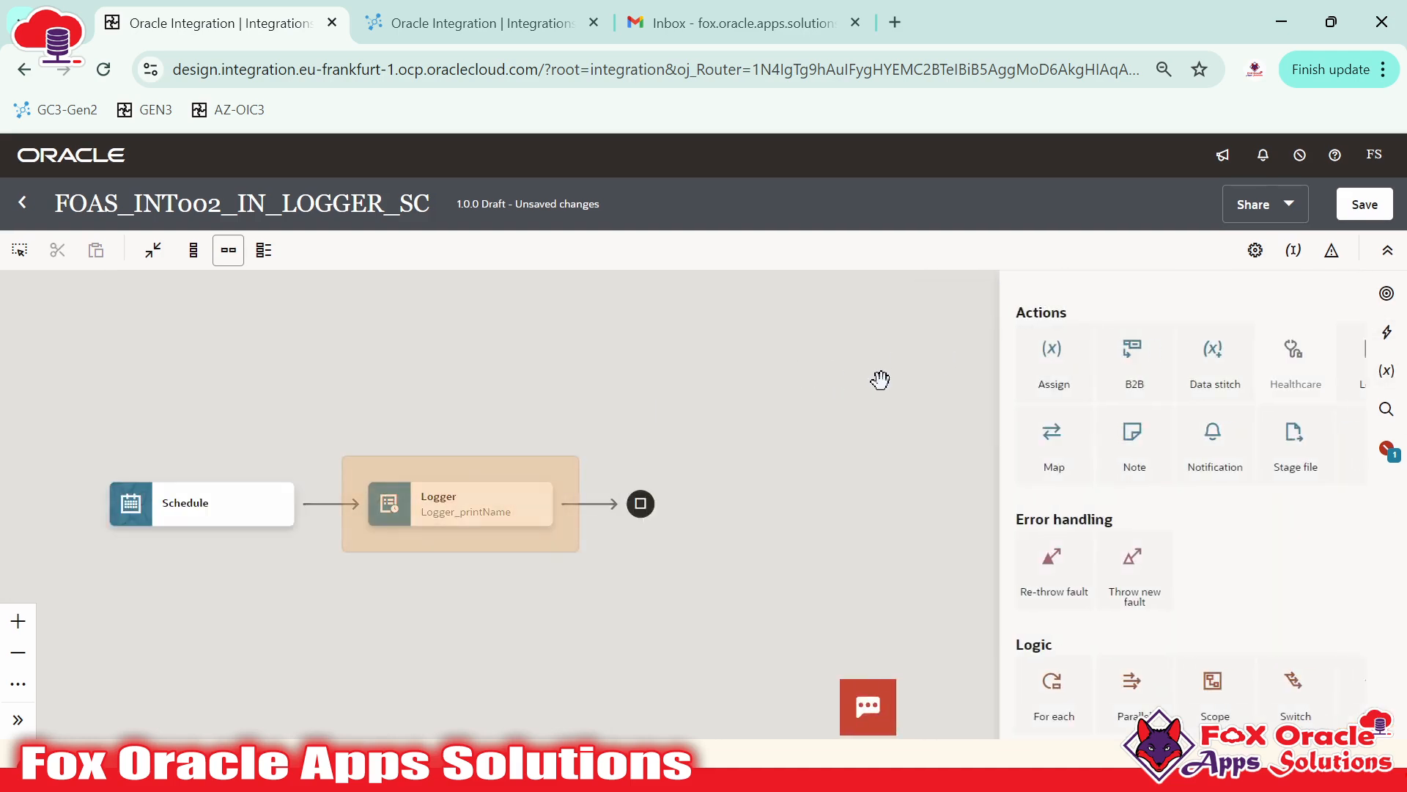
pyautogui.moveTo(691, 583); pyautogui.dragTo(806, 574)
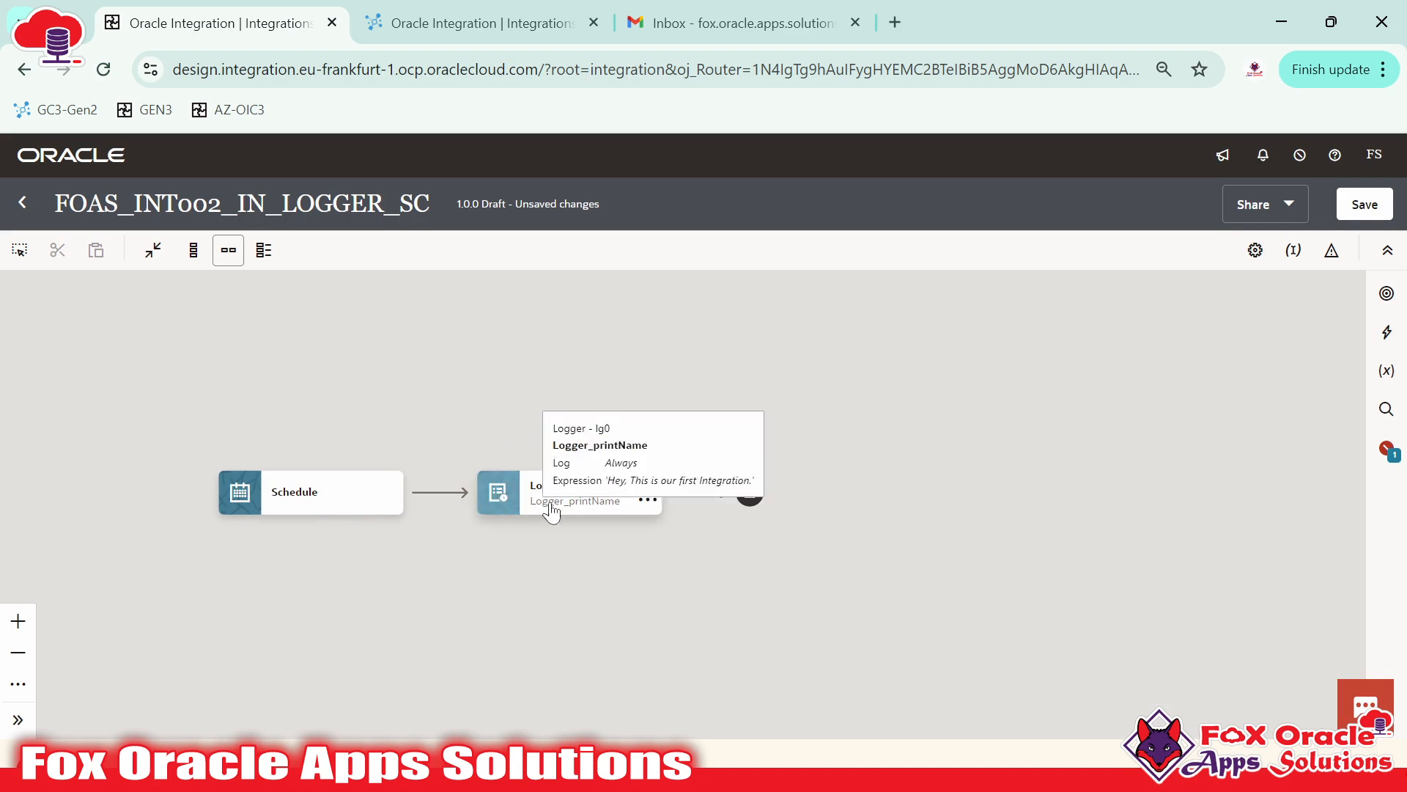
pyautogui.moveTo(440, 506)
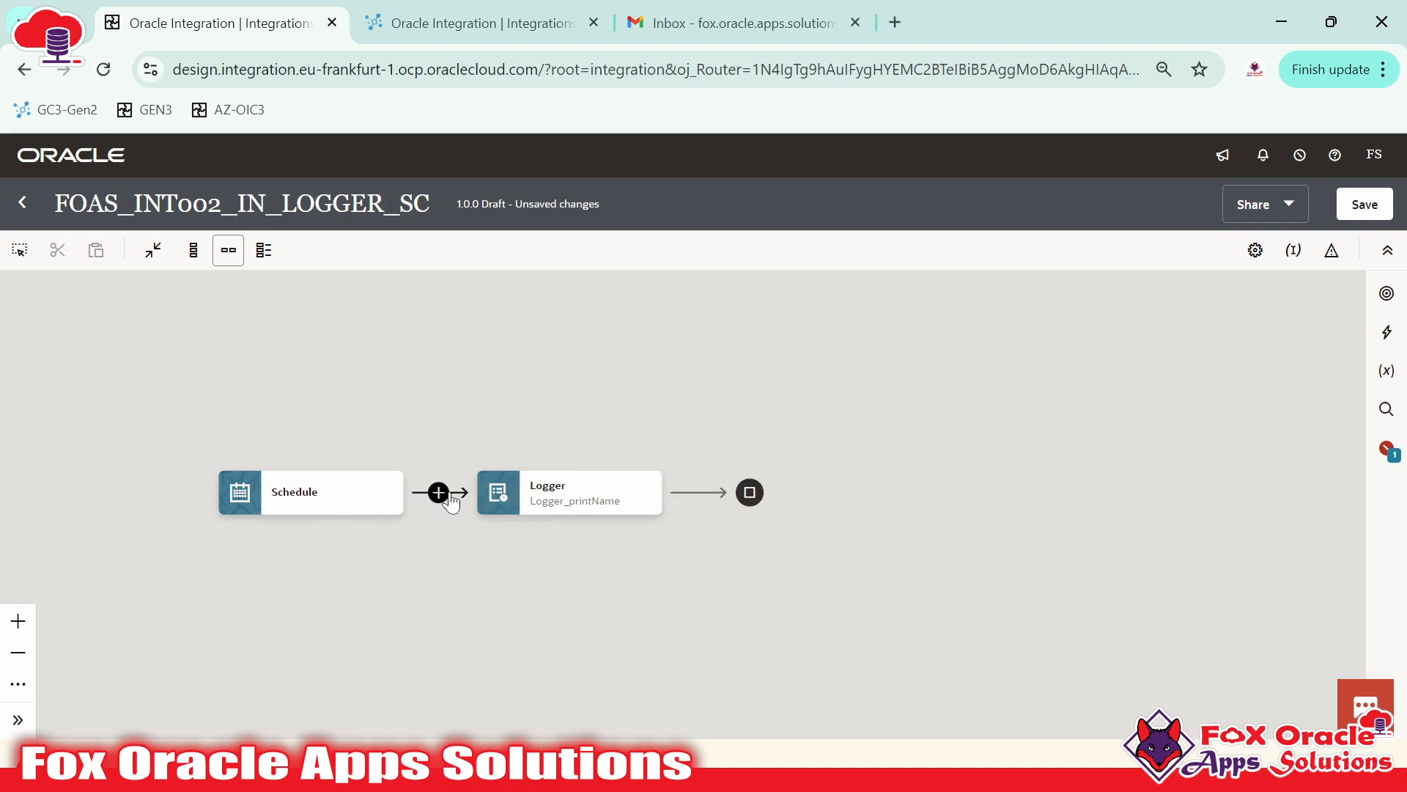
pyautogui.click(439, 493)
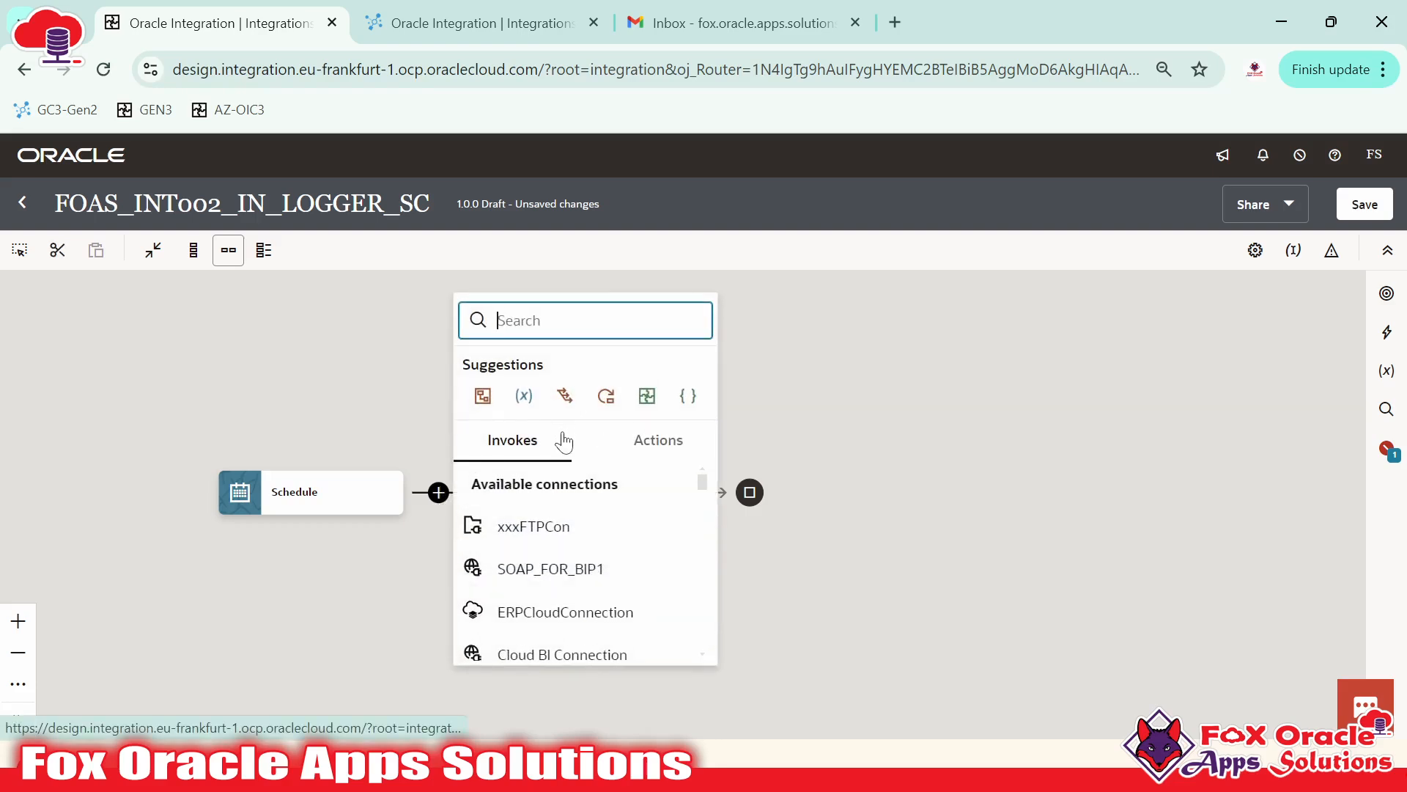
pyautogui.click(794, 533)
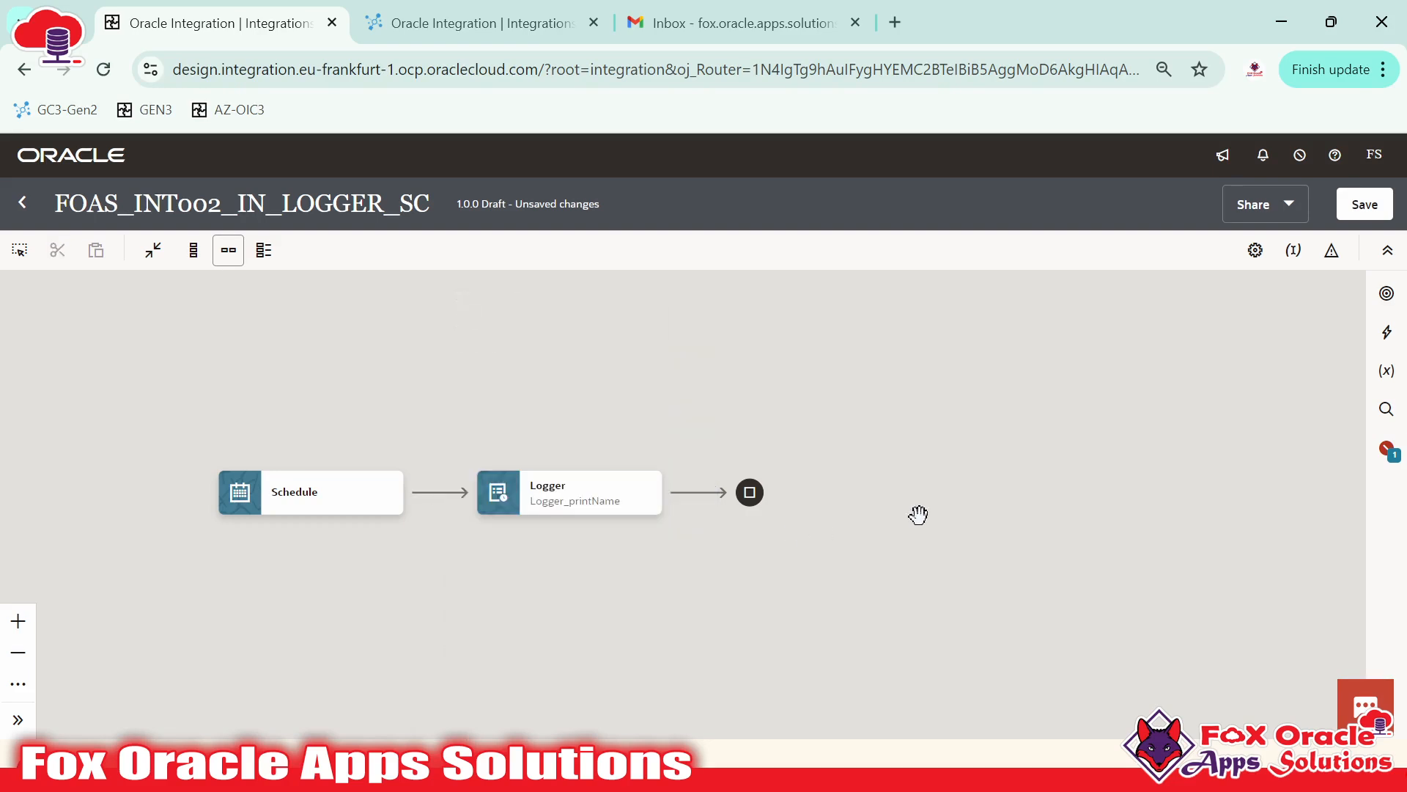
# - Examine the Actions, Error handling, Logic, Call and End groups of the integration actions palette
pyautogui.click(1387, 337)
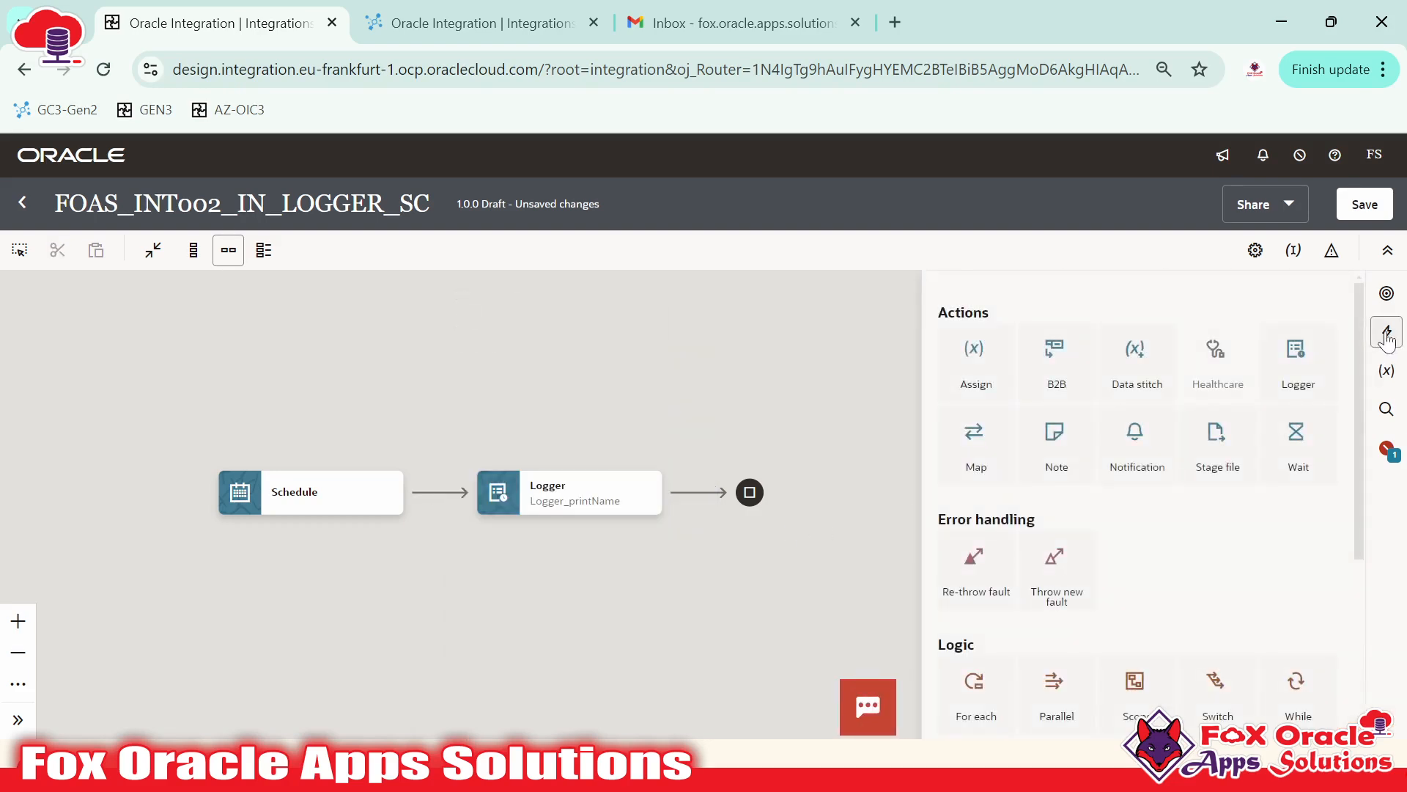
pyautogui.scroll(-5, 1137, 472)
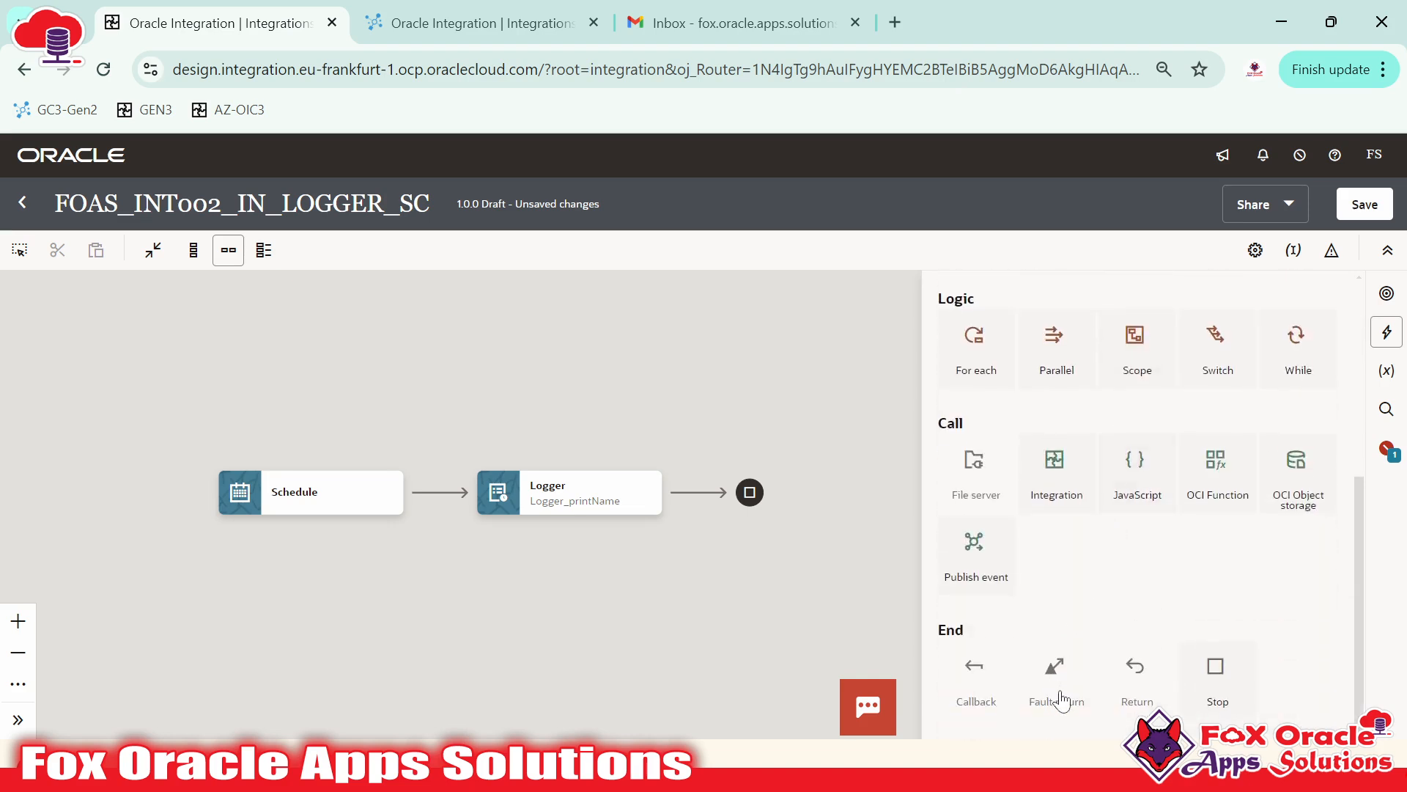
pyautogui.scroll(5, 1053, 700)
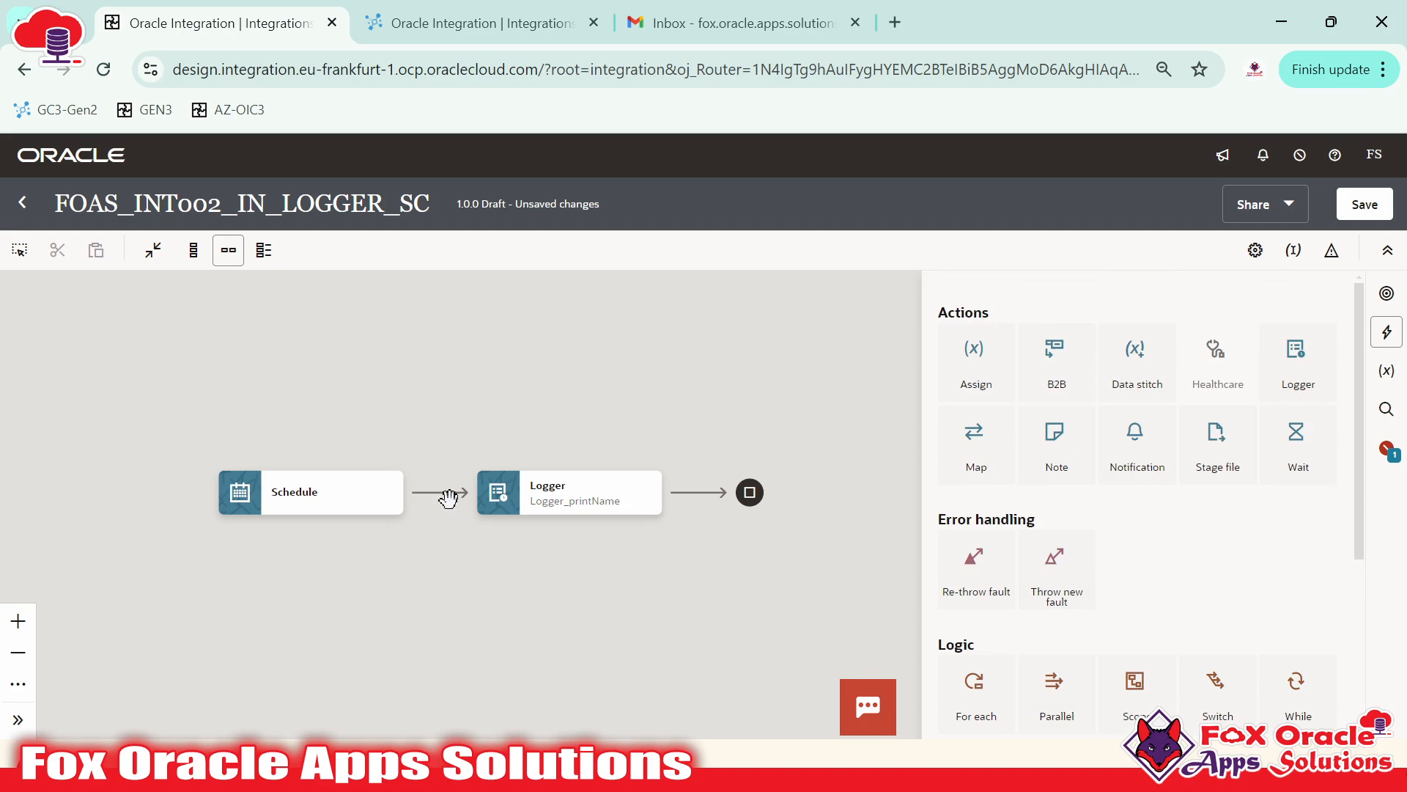
pyautogui.scroll(-3, 1103, 542)
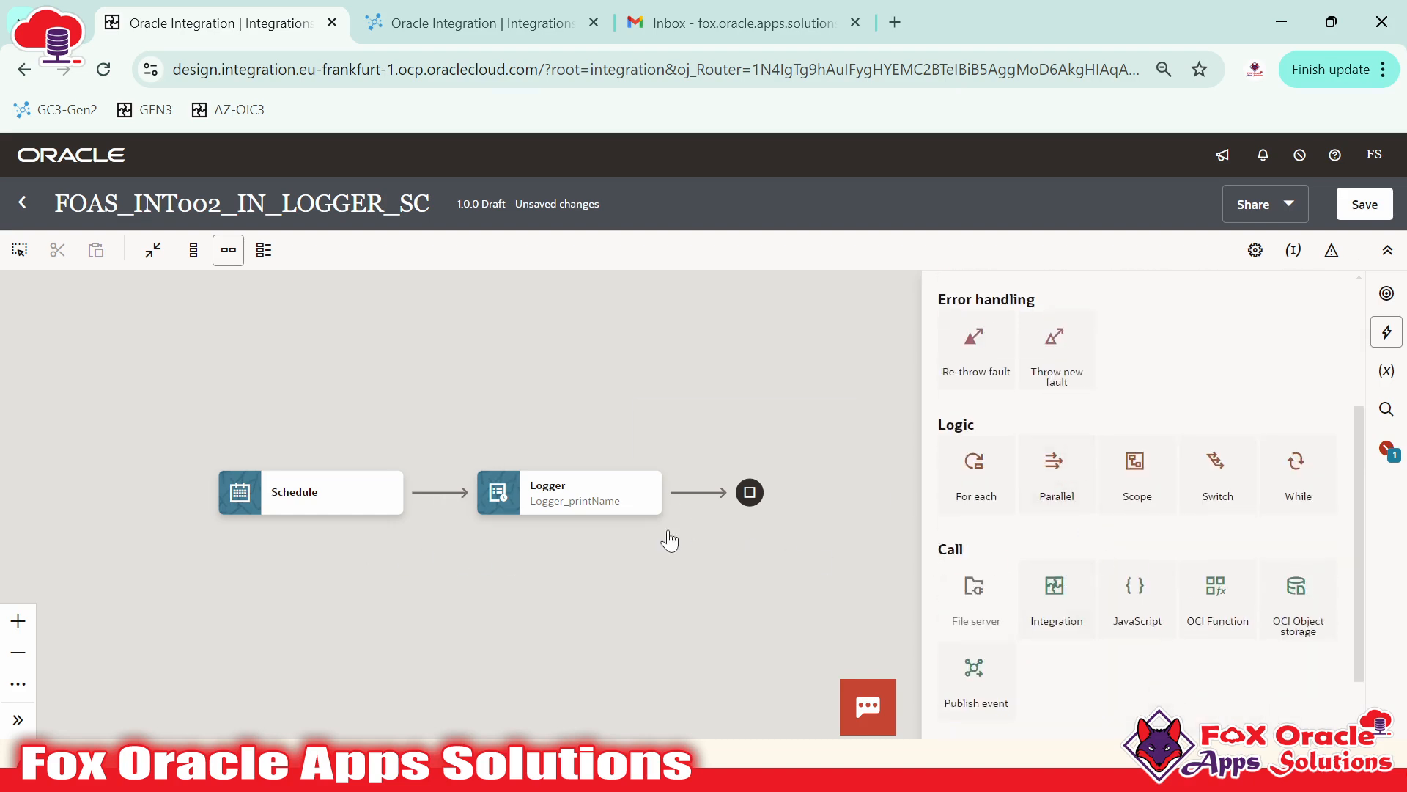
pyautogui.scroll(-1, 1165, 565)
pyautogui.scroll(-1, 1173, 574)
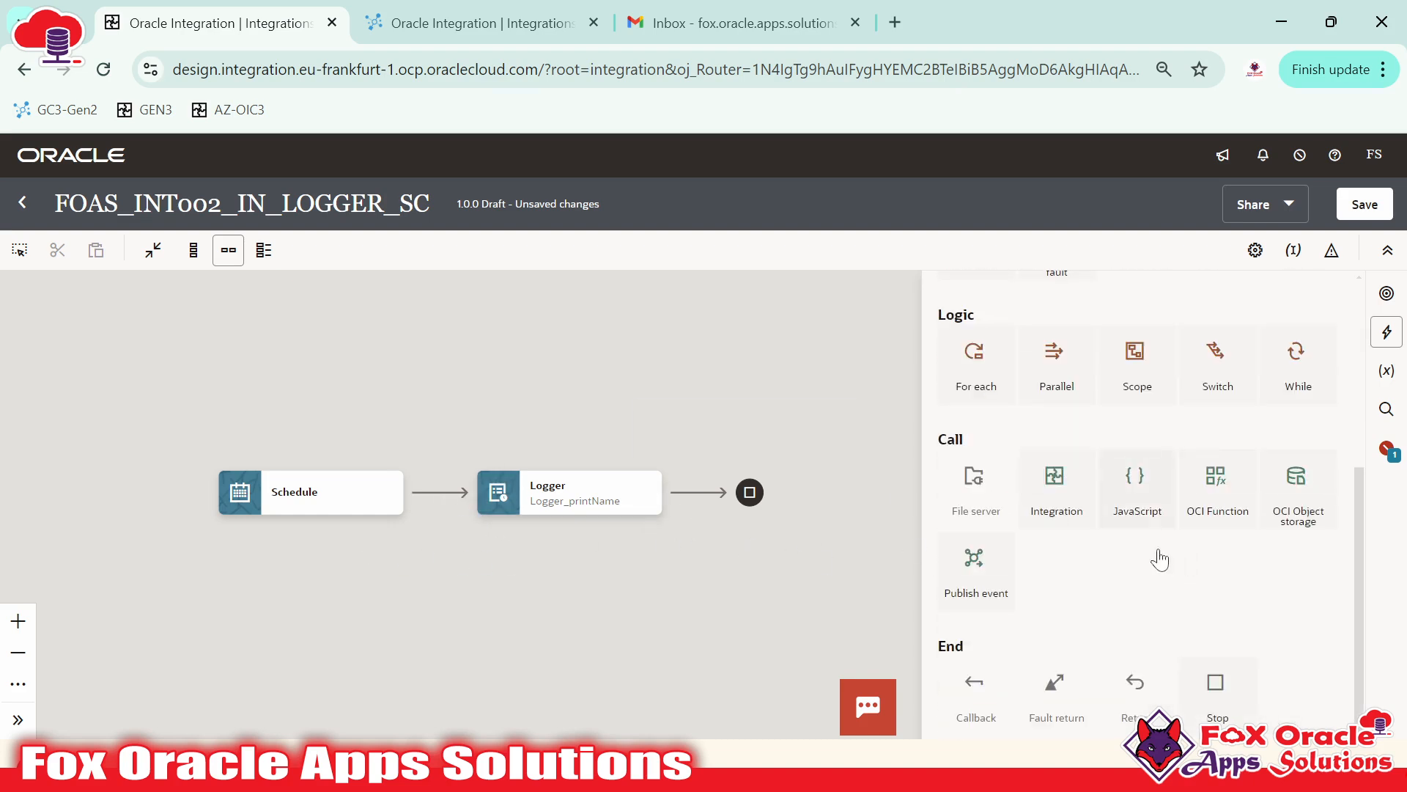
pyautogui.scroll(-1, 1151, 572)
pyautogui.scroll(2, 1151, 572)
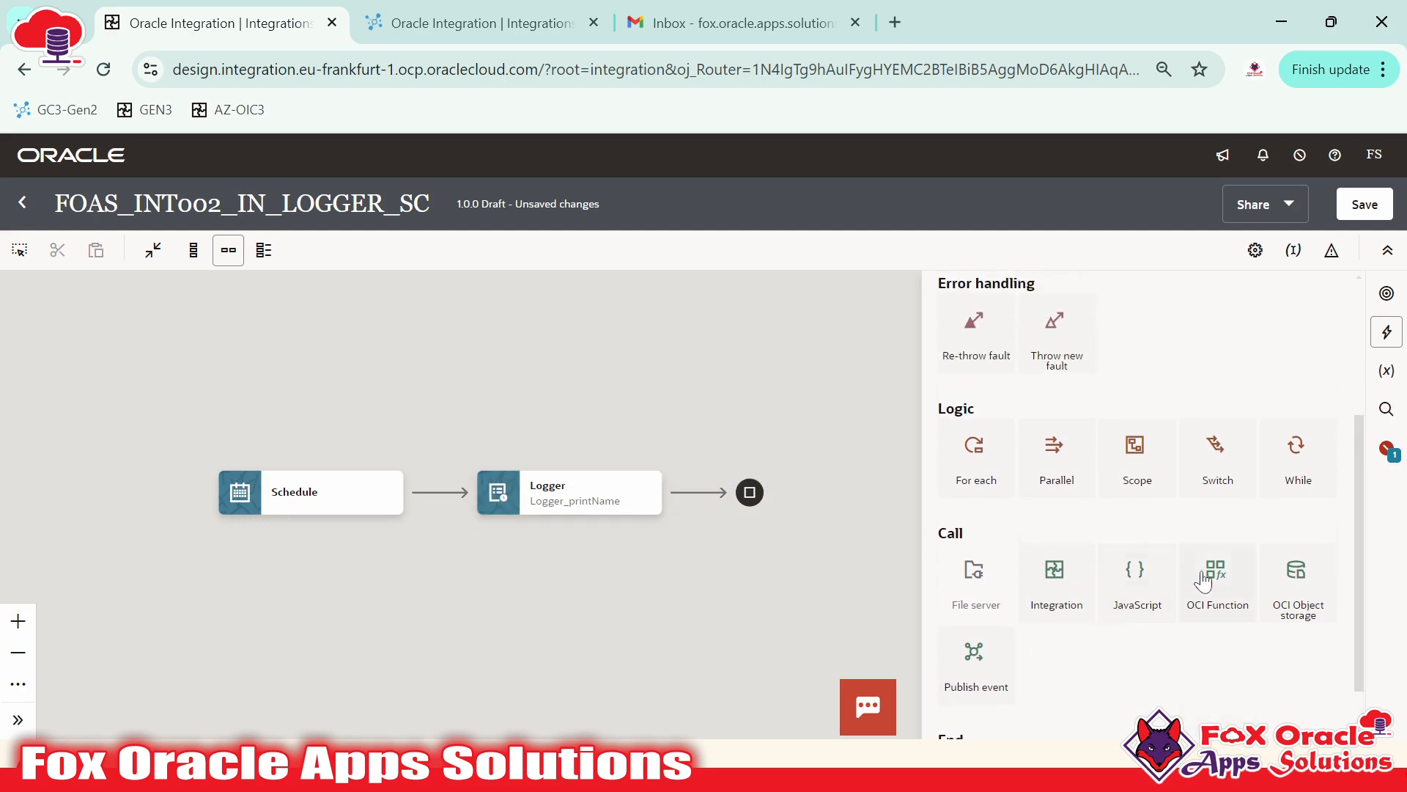
pyautogui.scroll(4, 1154, 568)
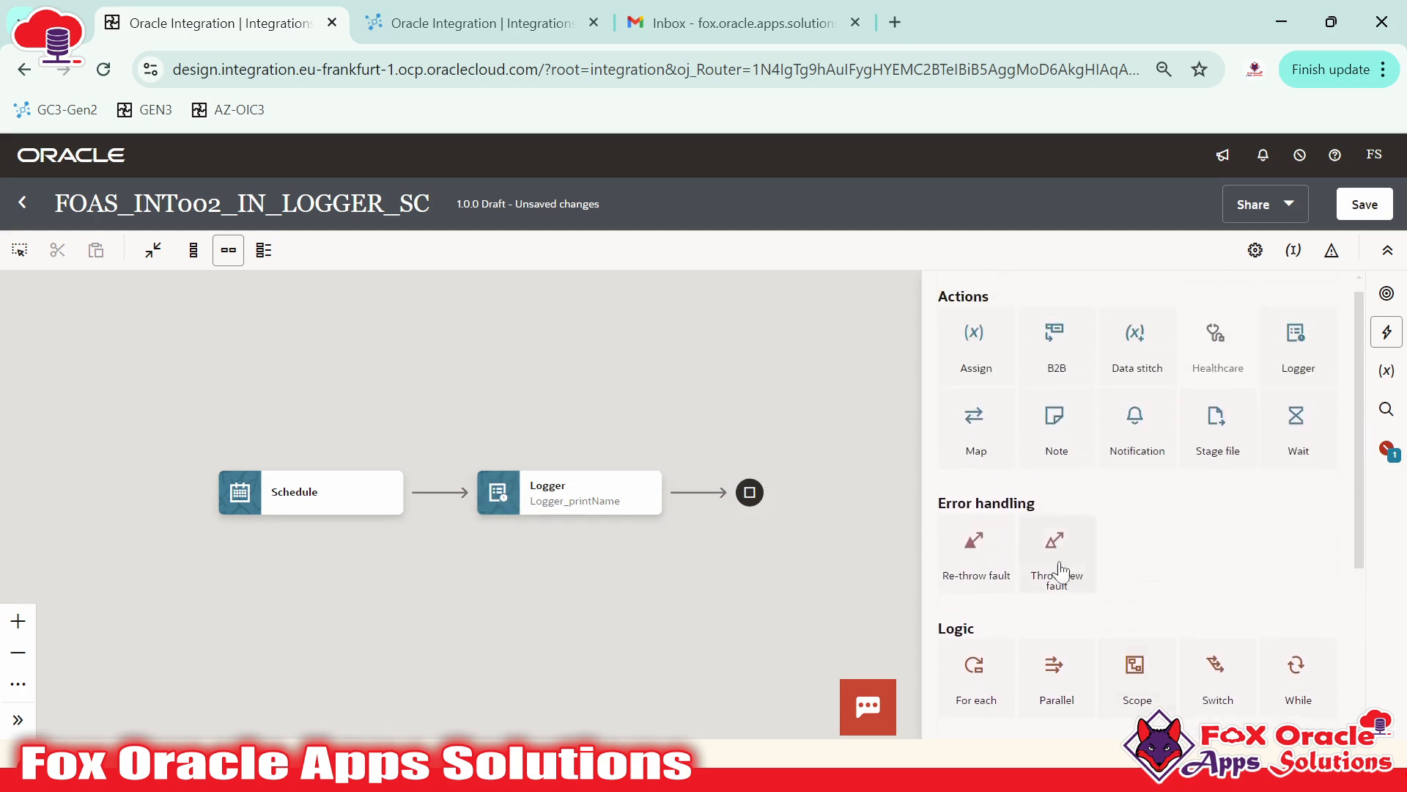
pyautogui.scroll(1, 1137, 528)
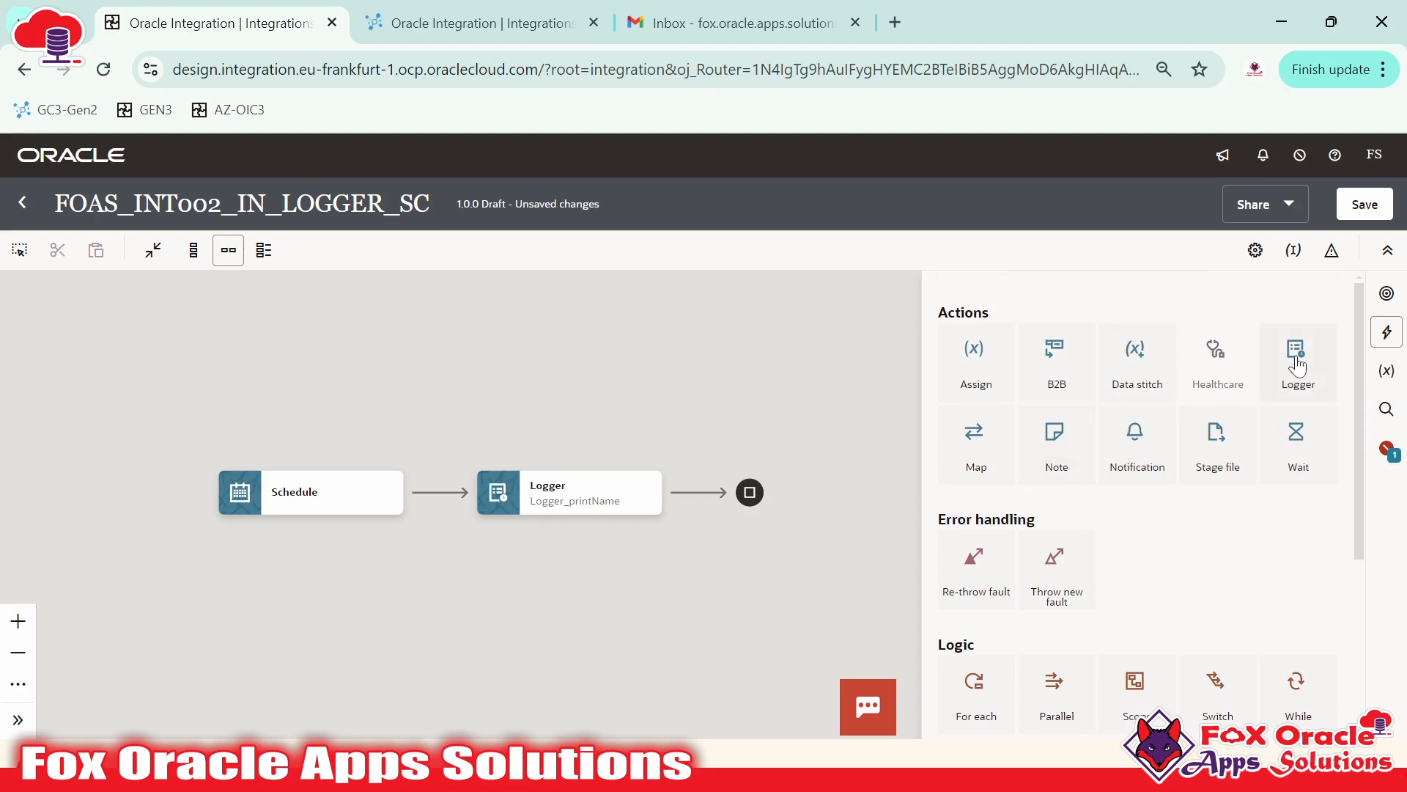
# - Add a second Logger action between Schedule and the existing logger, and try Logger_printName as its name
pyautogui.moveTo(1297, 364)
pyautogui.mouseDown()
pyautogui.moveTo(1115, 460)
pyautogui.moveTo(432, 494)
pyautogui.moveTo(449, 534)
pyautogui.moveTo(468, 496)
pyautogui.moveTo(446, 491)
pyautogui.moveTo(427, 452)
pyautogui.moveTo(449, 490)
pyautogui.moveTo(421, 464)
pyautogui.moveTo(447, 495)
pyautogui.moveTo(431, 493)
pyautogui.moveTo(427, 453)
pyautogui.moveTo(439, 490)
pyautogui.mouseUp()
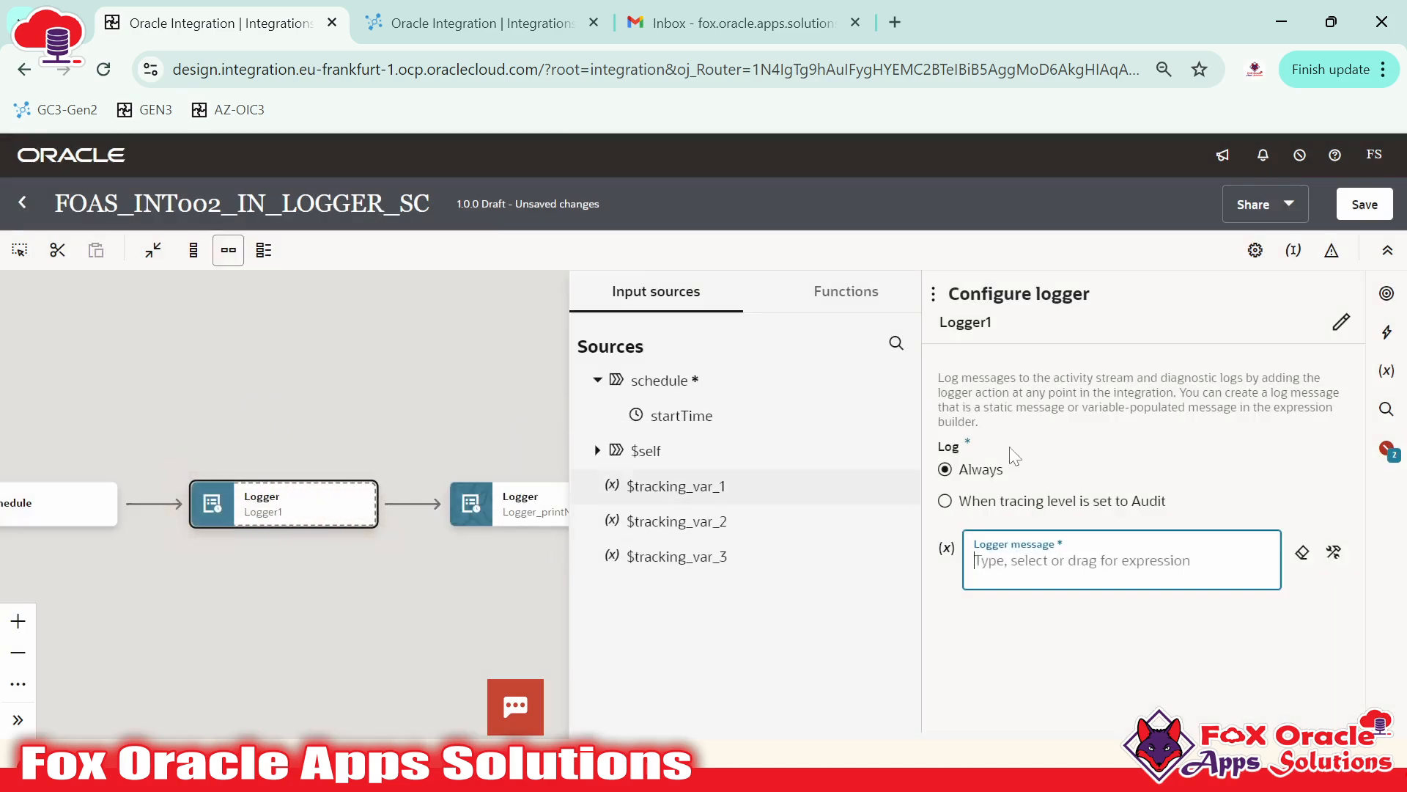
pyautogui.click(1341, 327)
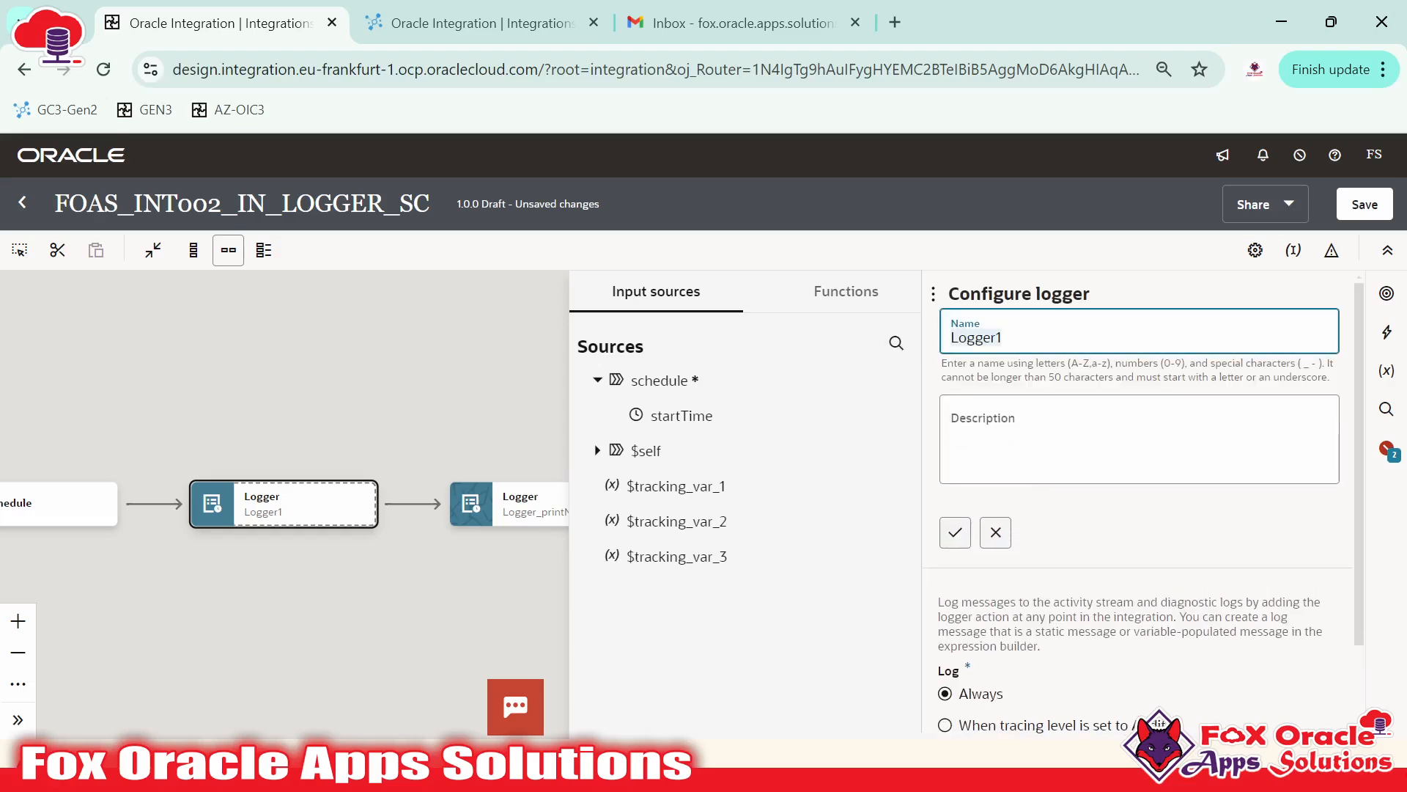
pyautogui.write('L')
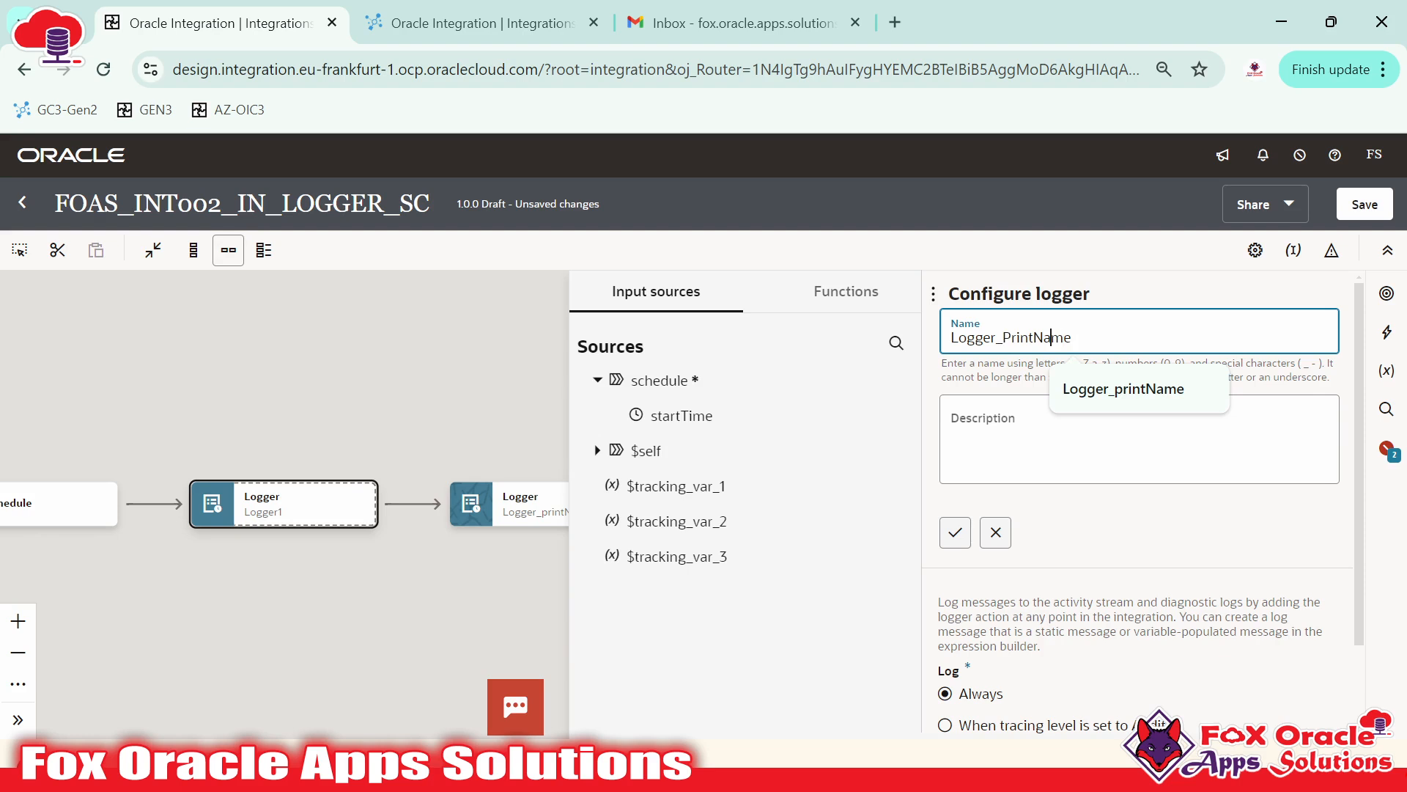
pyautogui.press('BackSpace')
pyautogui.write('p')
pyautogui.click(955, 535)
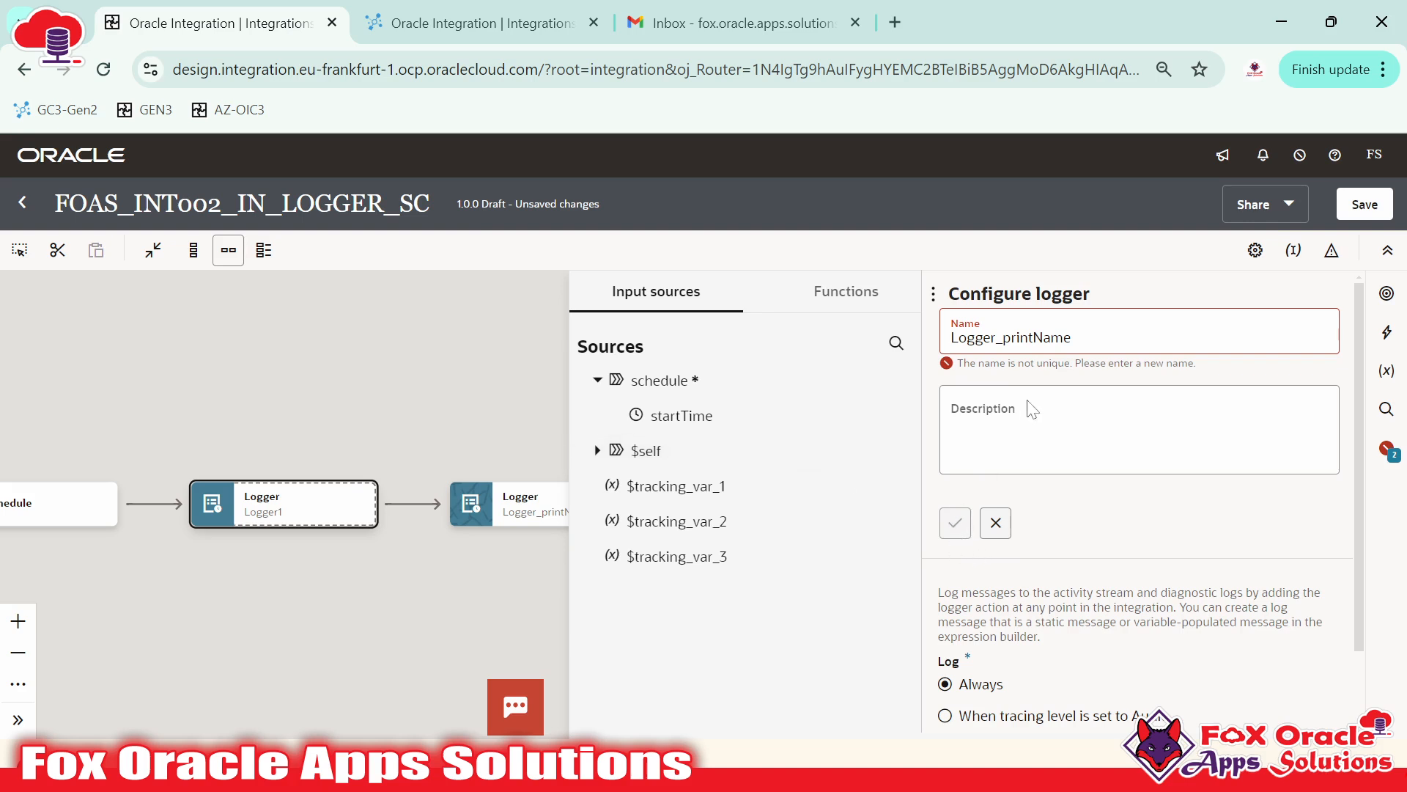
# - Compare with the existing logger's name and rename the new logger as Logger_printDeveloperName
pyautogui.moveTo(499, 560); pyautogui.dragTo(409, 558)
pyautogui.moveTo(415, 503)
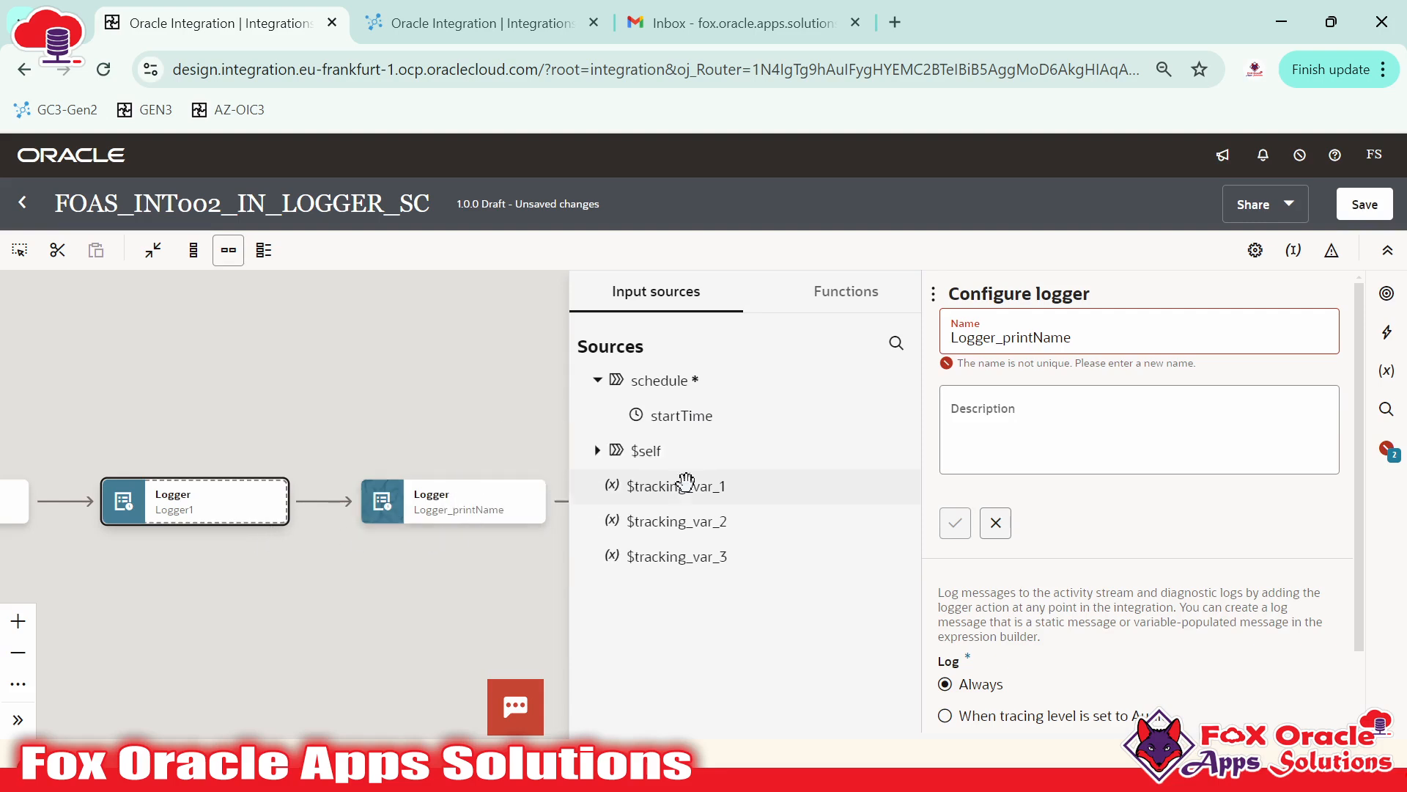
pyautogui.click(1050, 338)
pyautogui.write('Developer')
pyautogui.click(955, 523)
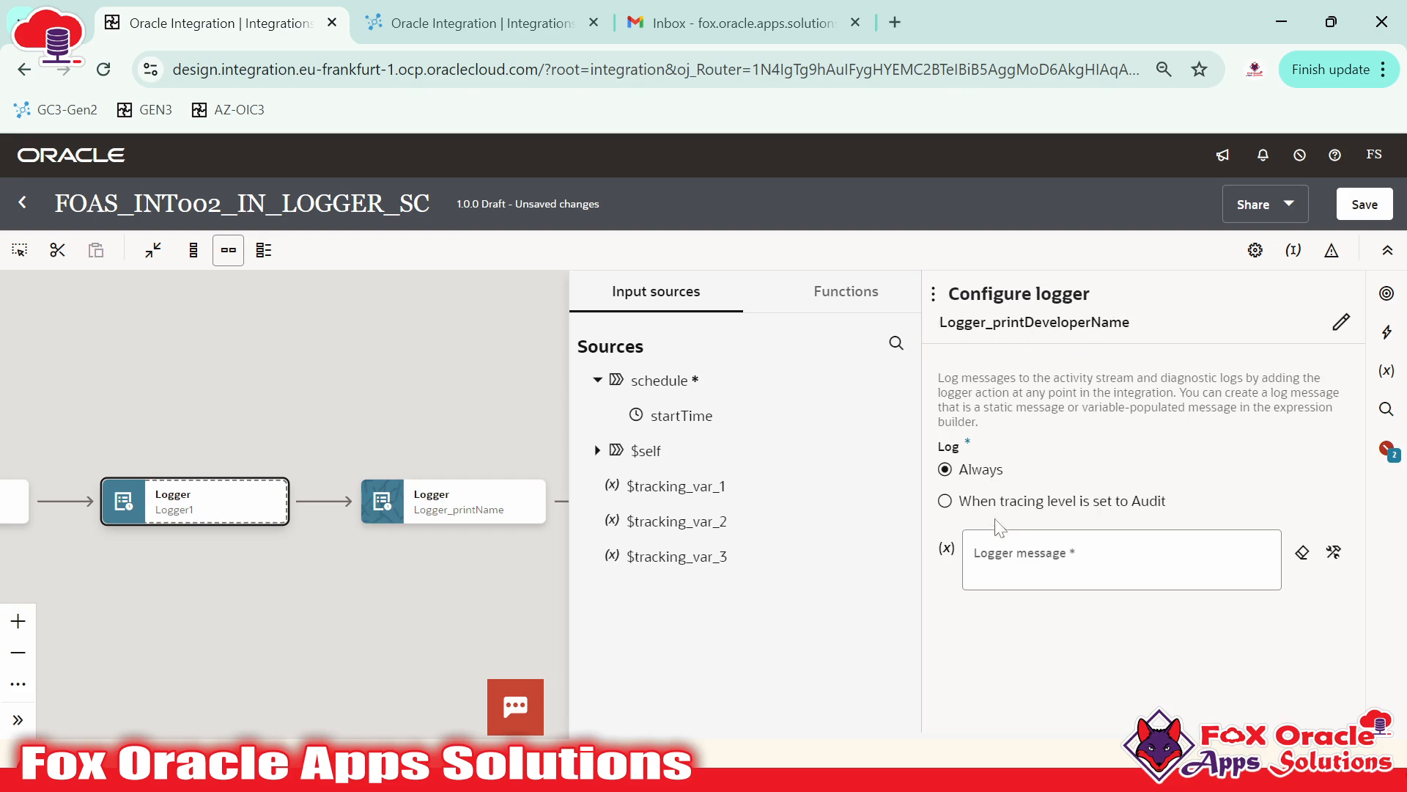
# - Enter 'My name is' plus the developer's first name in single quotes as the new logger's message, and close its configuration
pyautogui.click(1024, 560)
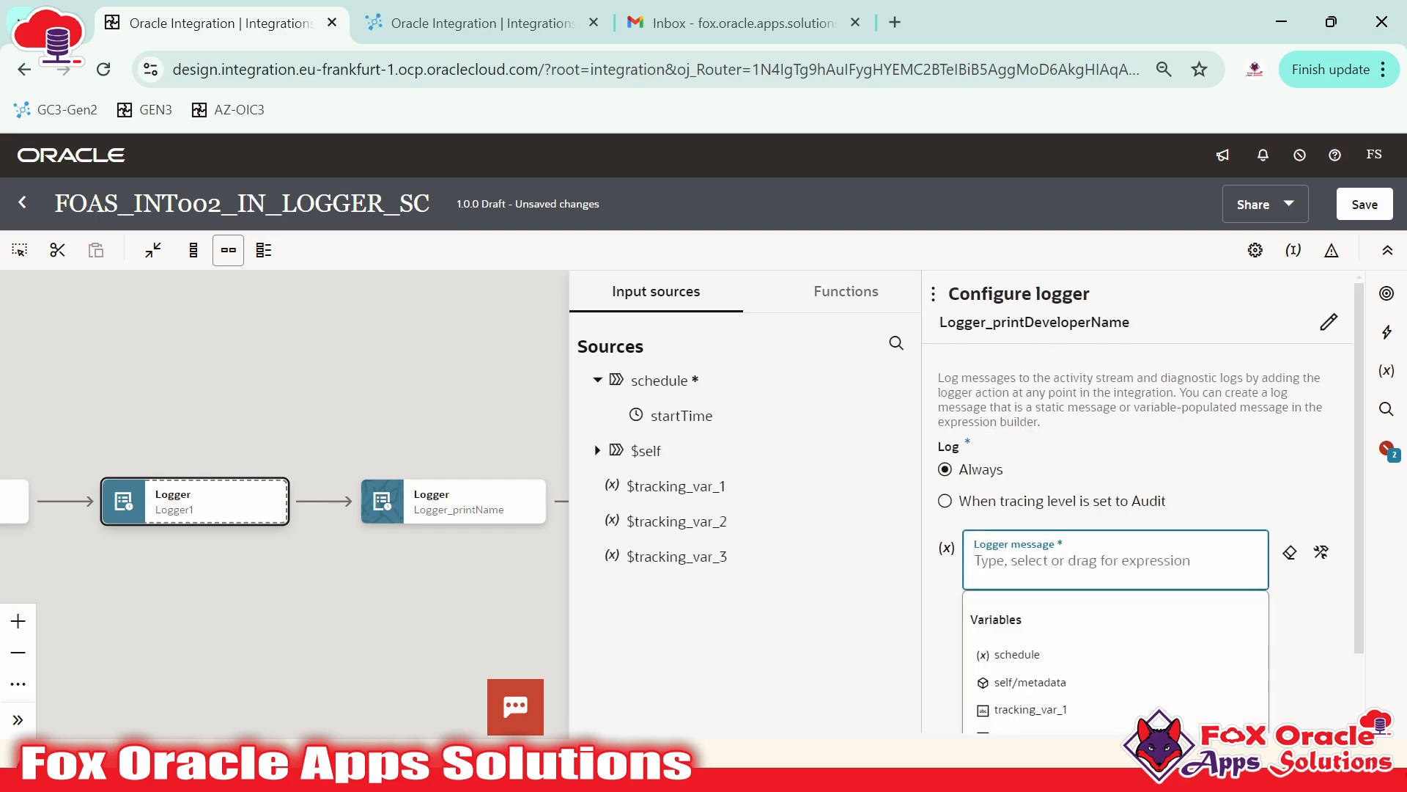
pyautogui.scroll(-1, 1143, 506)
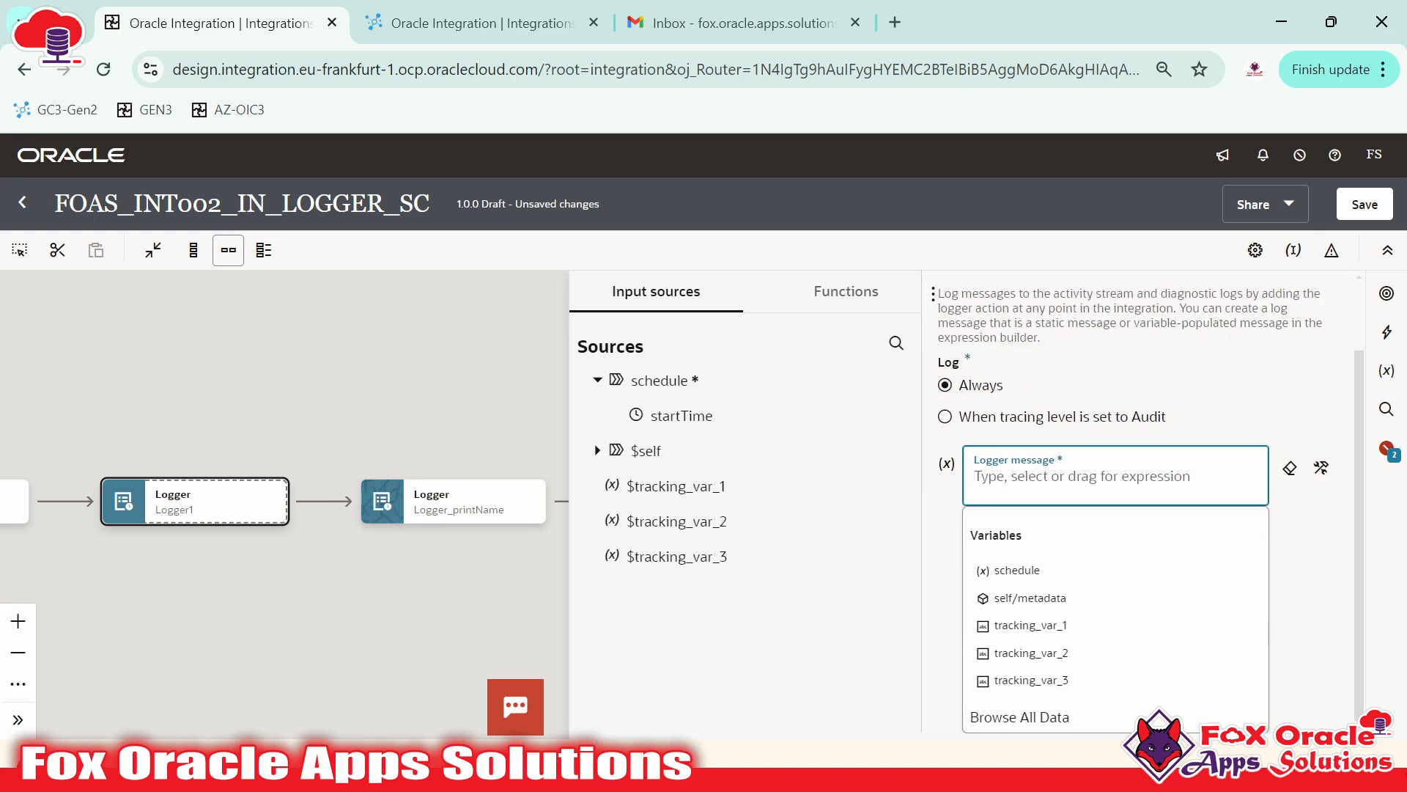
pyautogui.scroll(1, 1077, 629)
pyautogui.write("'My name")
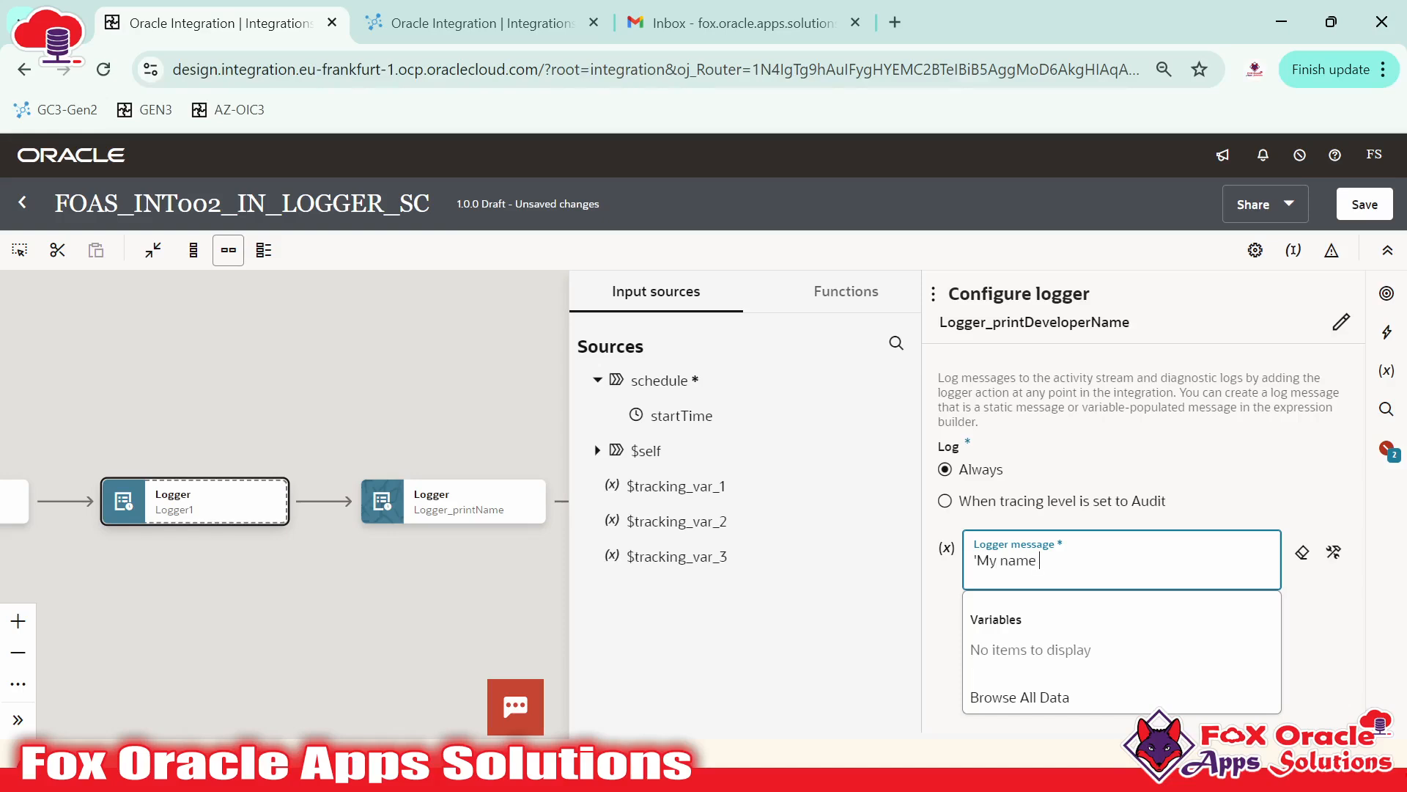
pyautogui.write("is Zafar'")
pyautogui.click(1333, 598)
pyautogui.click(479, 584)
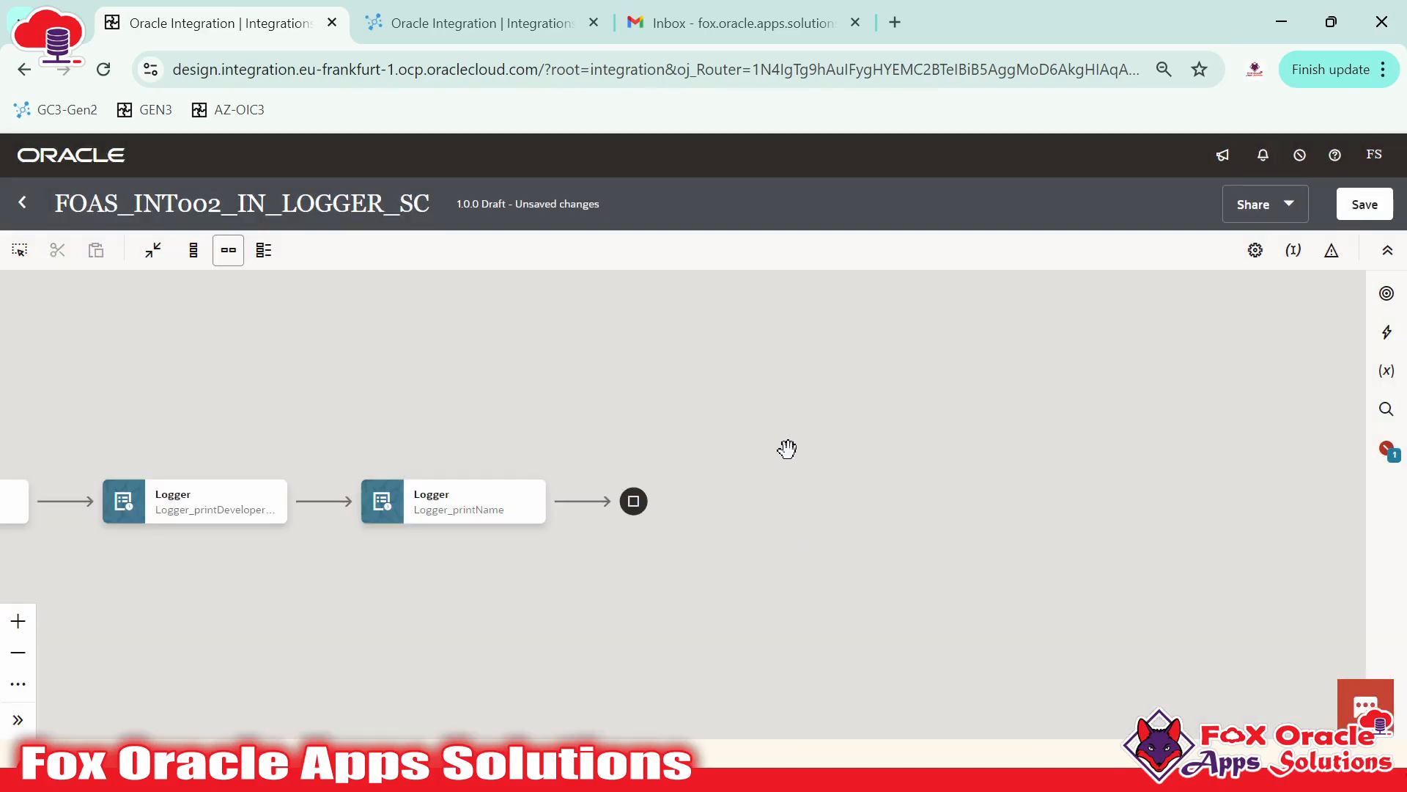
# - Rename the last logger, just before the end of the flow, as Logger_printMessage and close its configuration
pyautogui.moveTo(726, 392); pyautogui.dragTo(1106, 389)
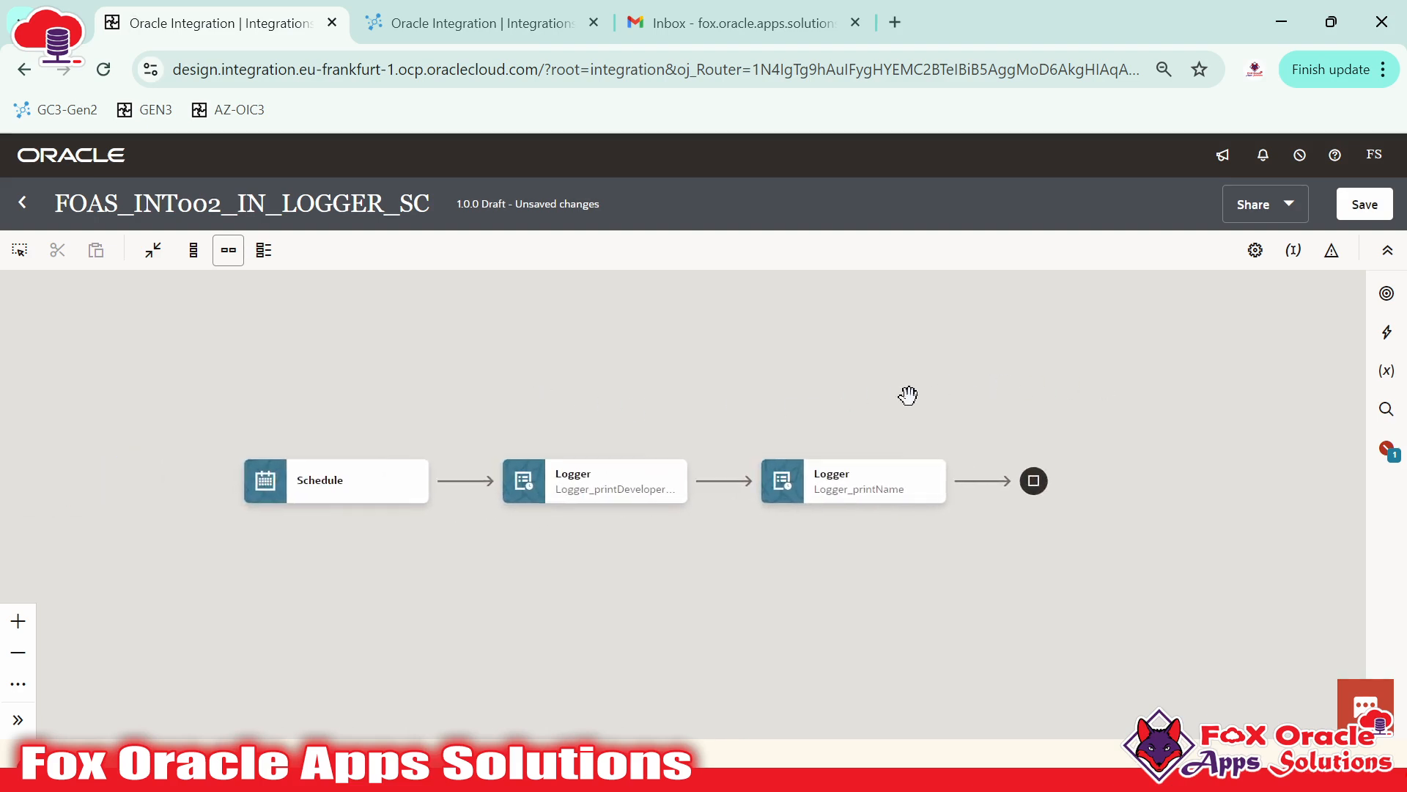
pyautogui.moveTo(584, 489)
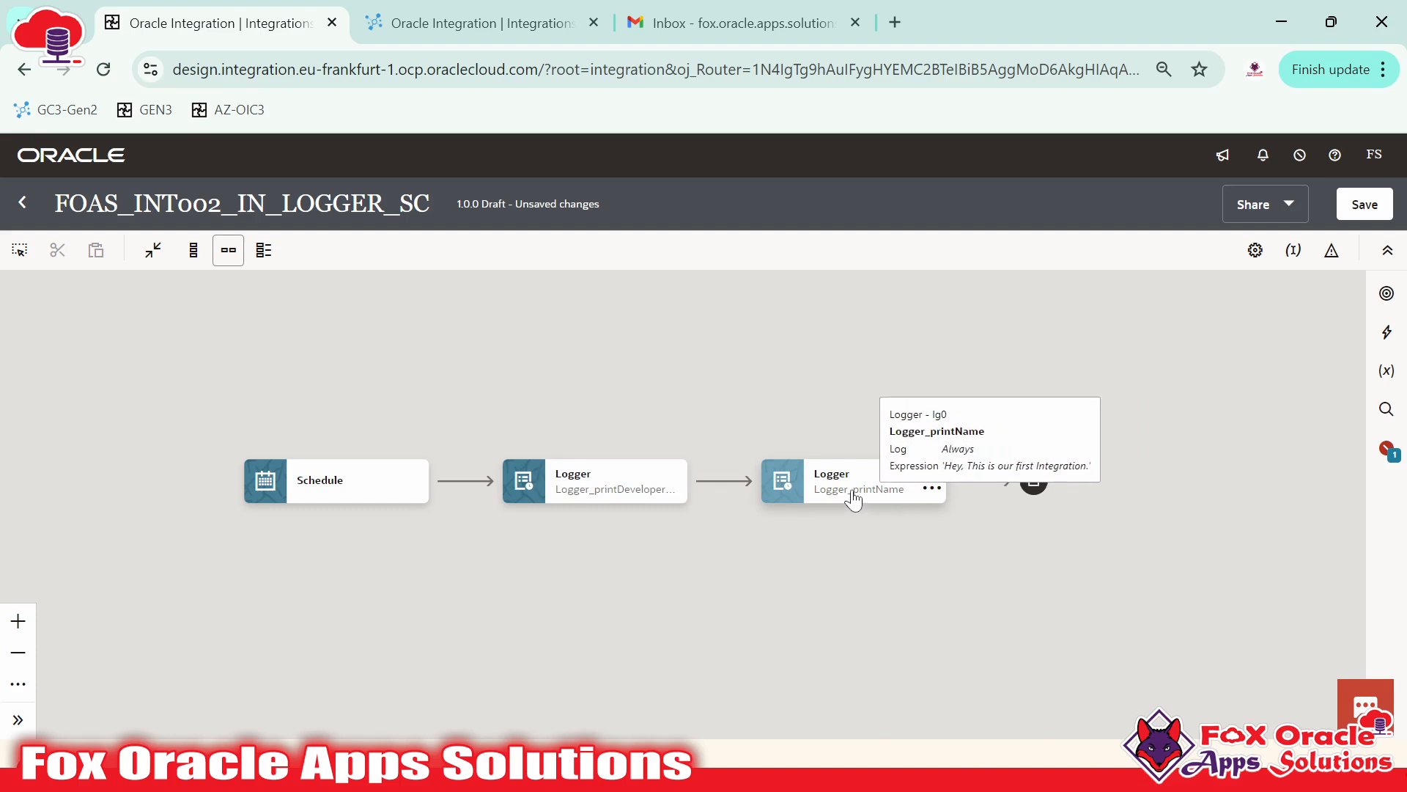
pyautogui.click(861, 493)
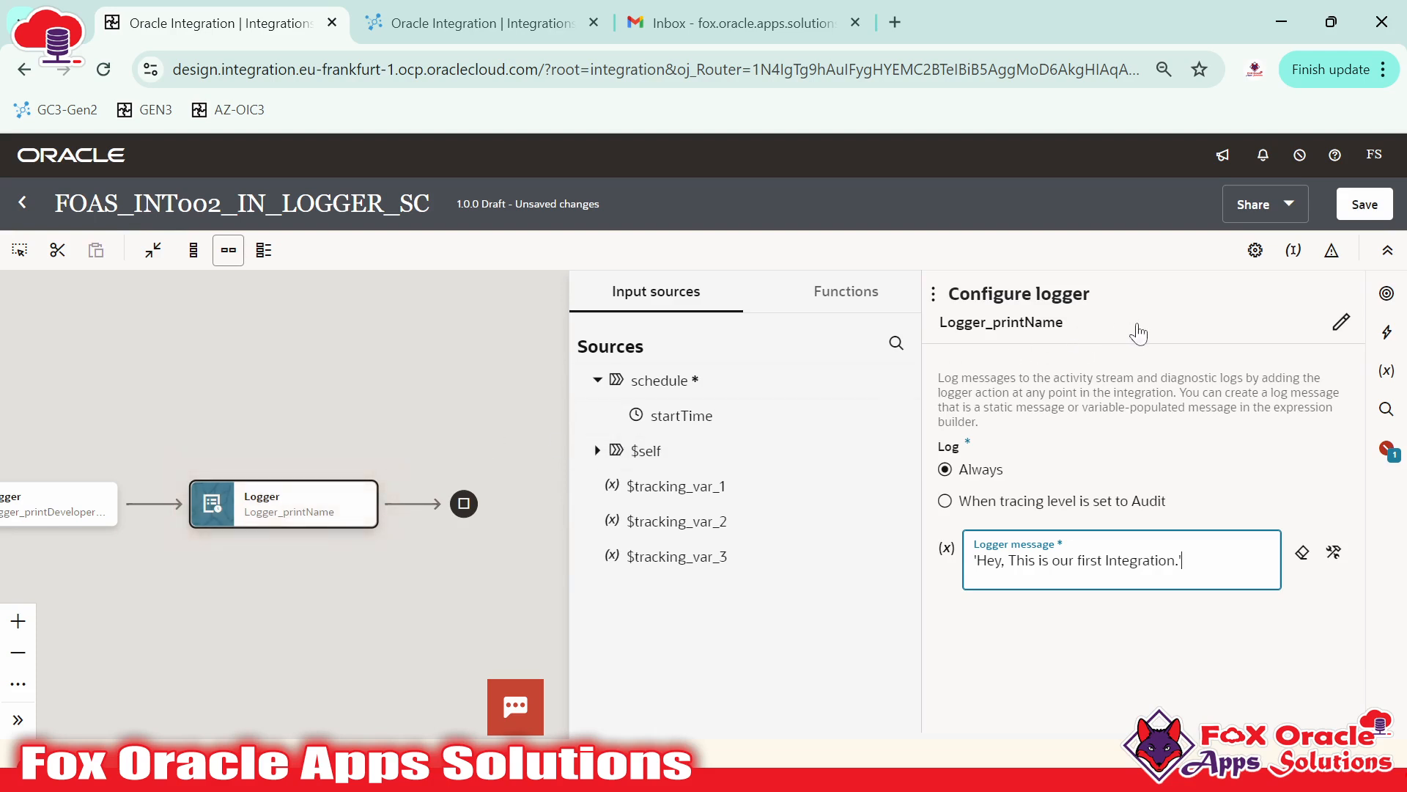
pyautogui.click(1344, 326)
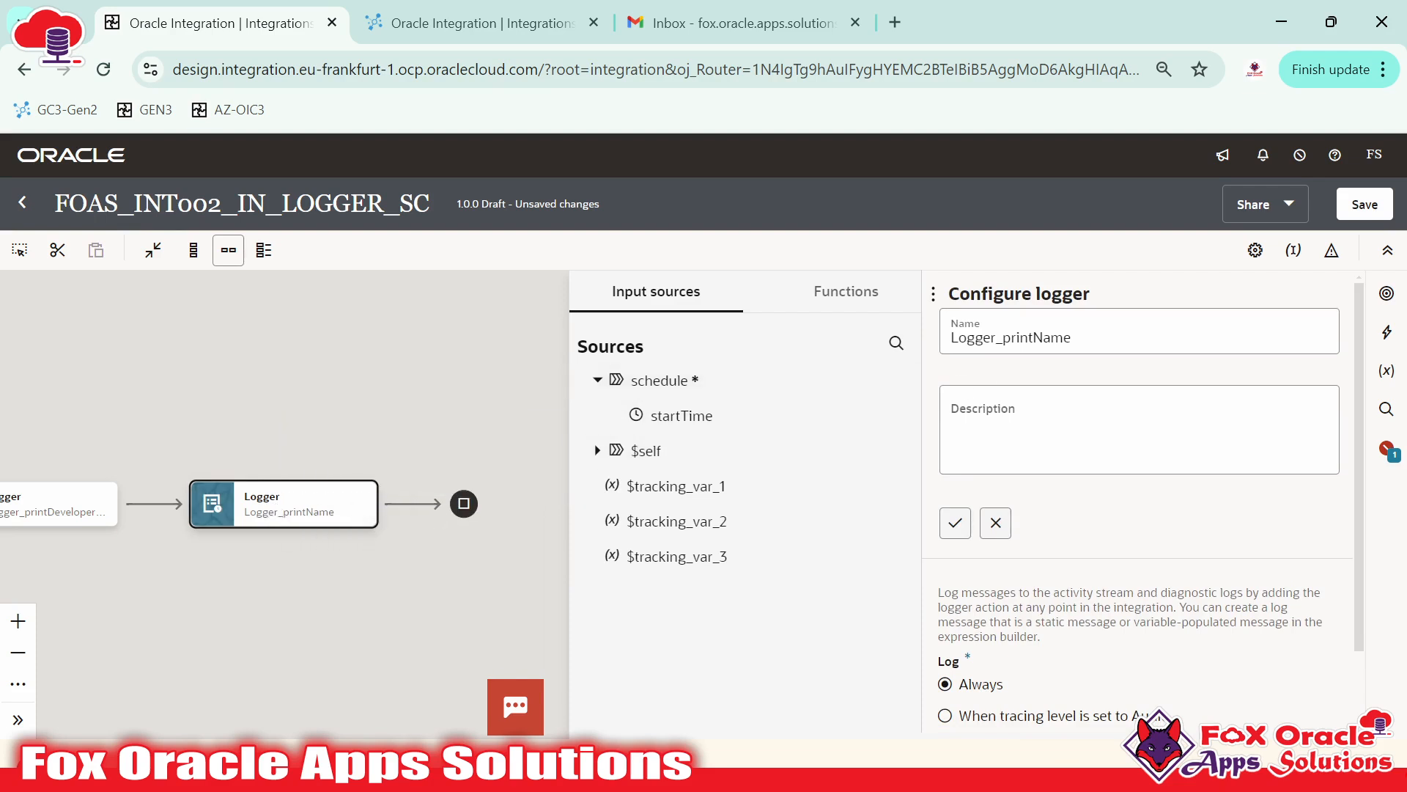
pyautogui.moveTo(1002, 338); pyautogui.dragTo(1064, 338)
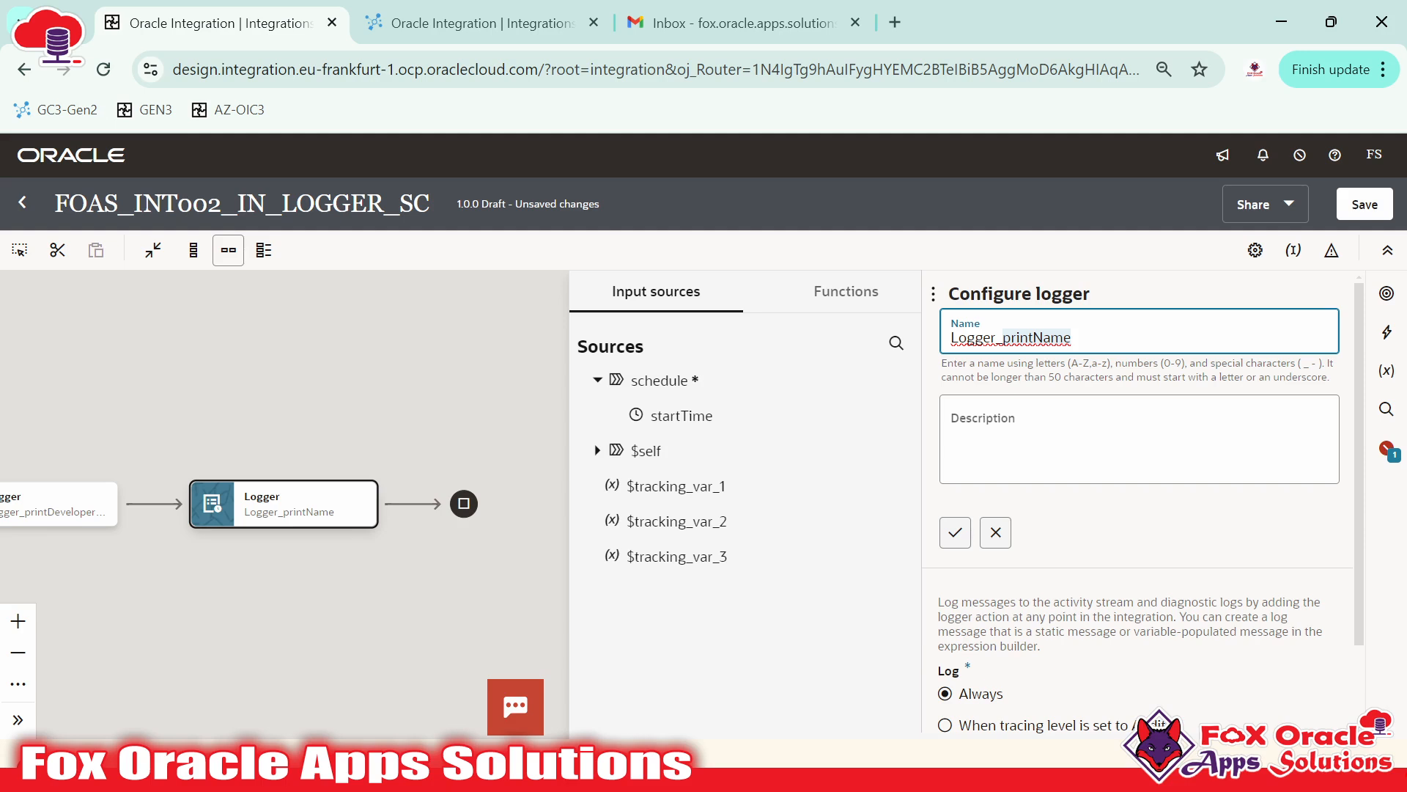
pyautogui.press('BackSpace')
pyautogui.write('printMessag')
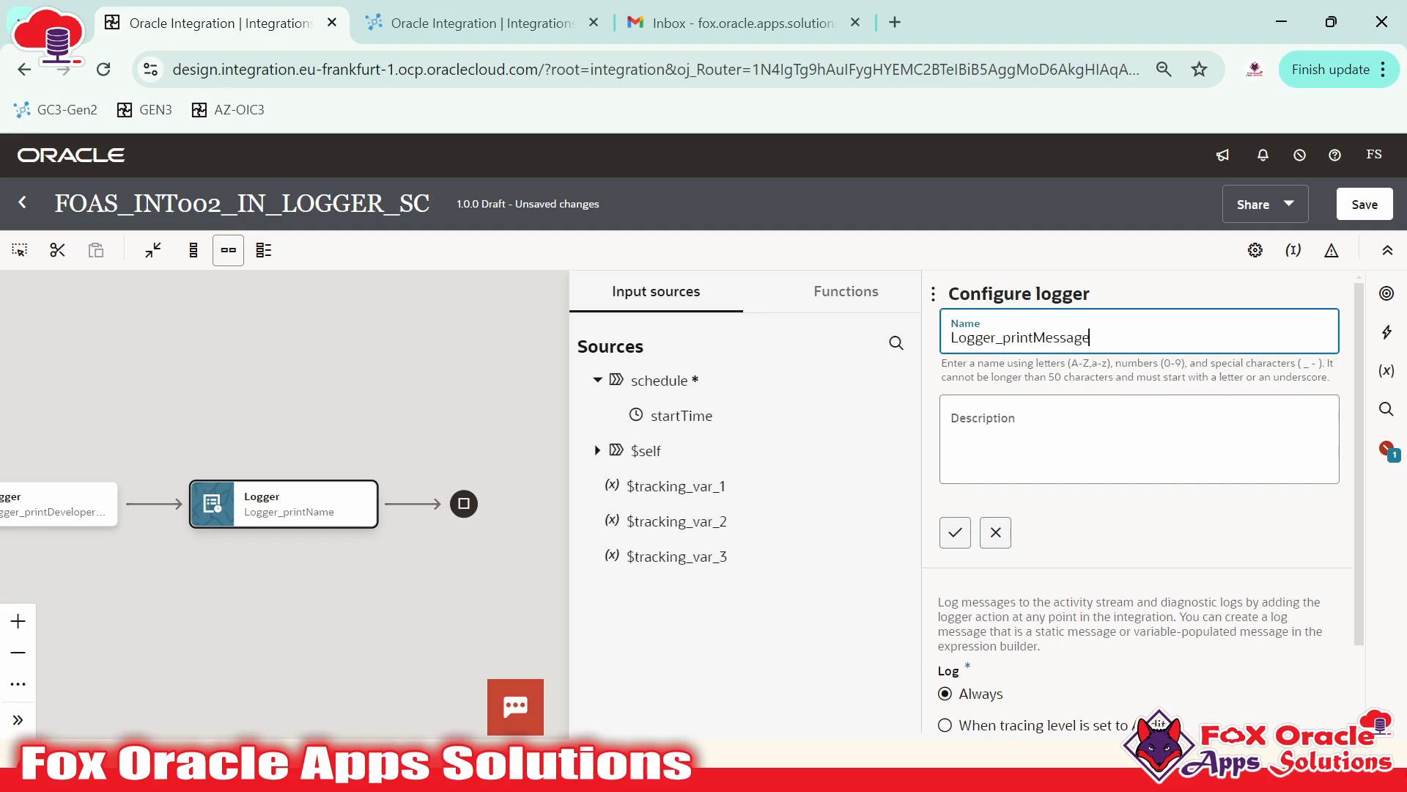
pyautogui.click(956, 532)
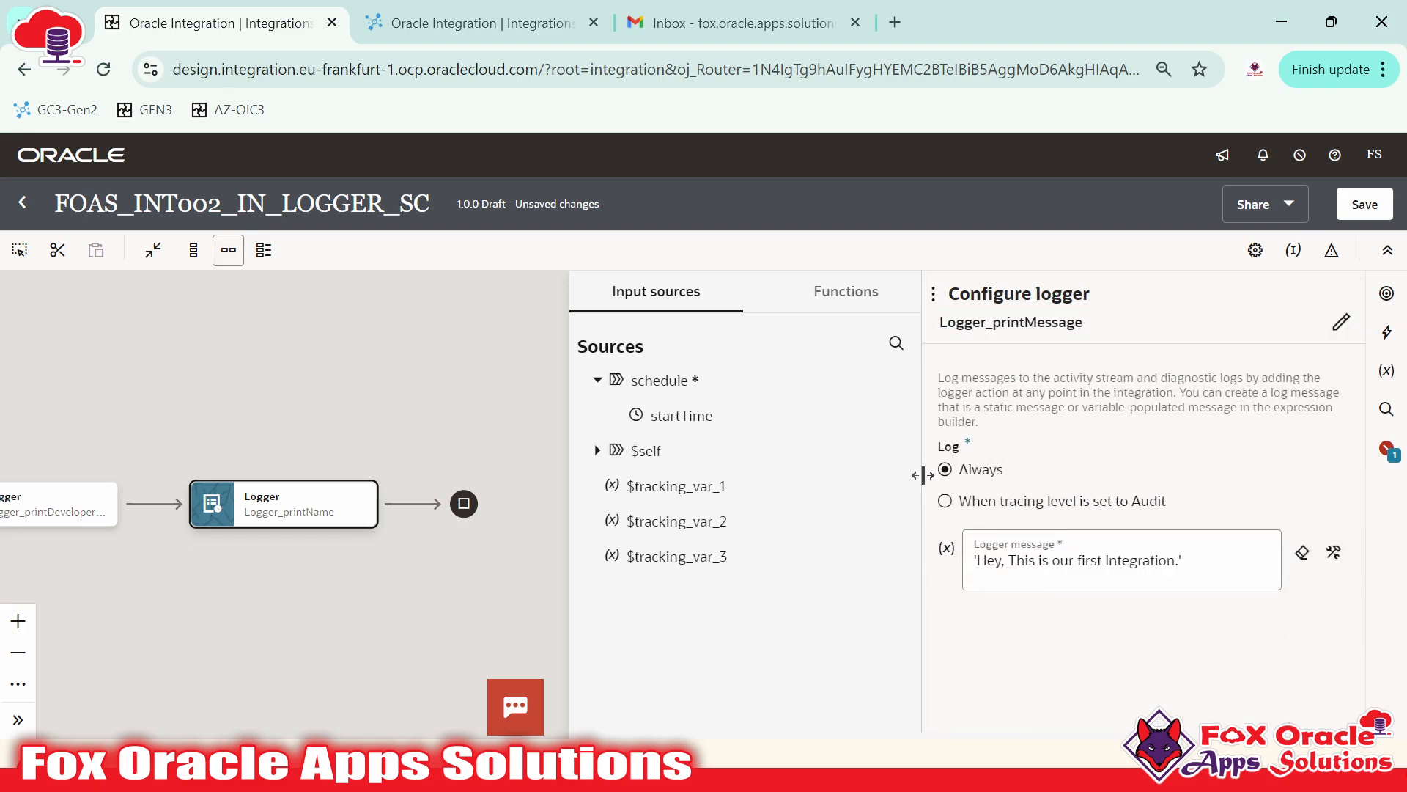
pyautogui.click(431, 426)
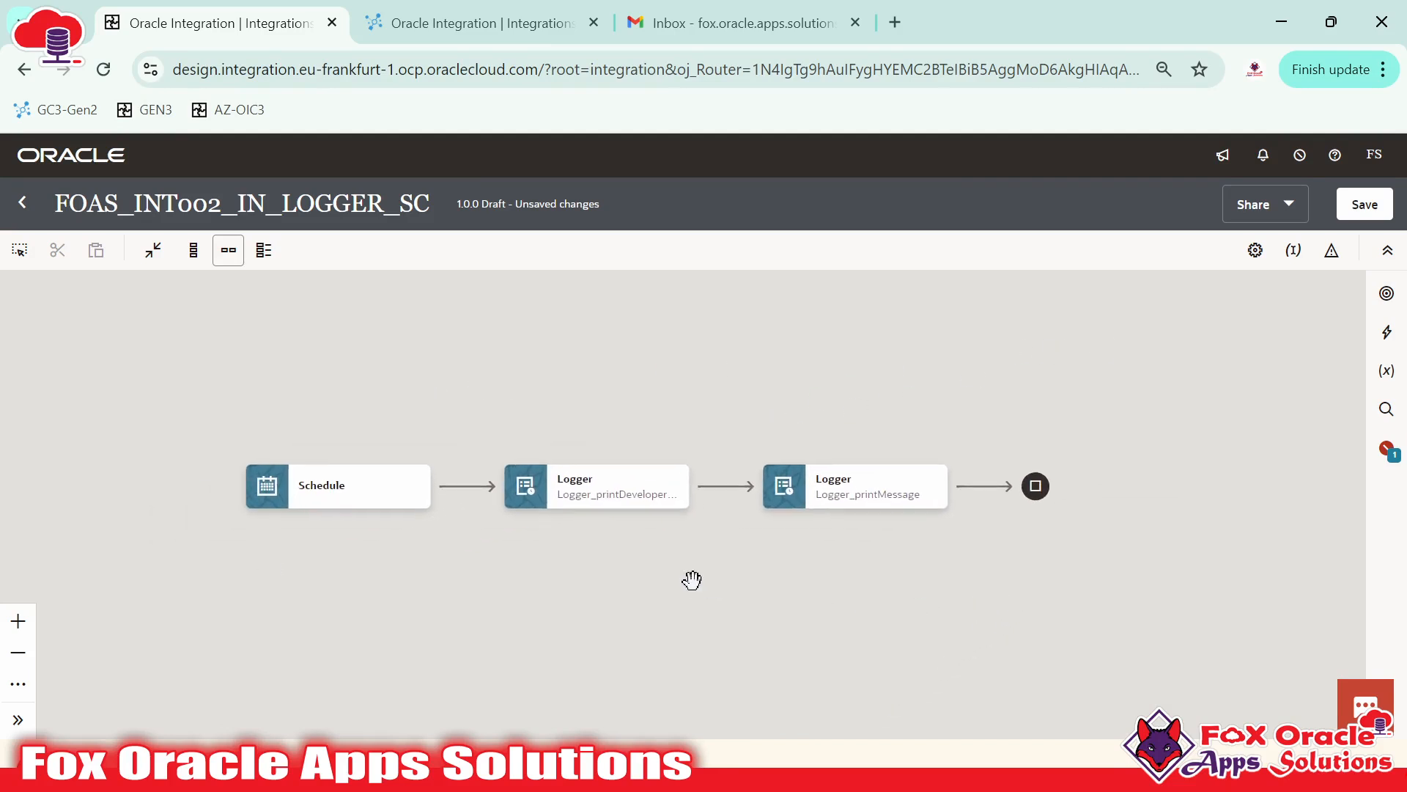
pyautogui.moveTo(676, 584); pyautogui.dragTo(693, 614)
pyautogui.scroll(4, 676, 525)
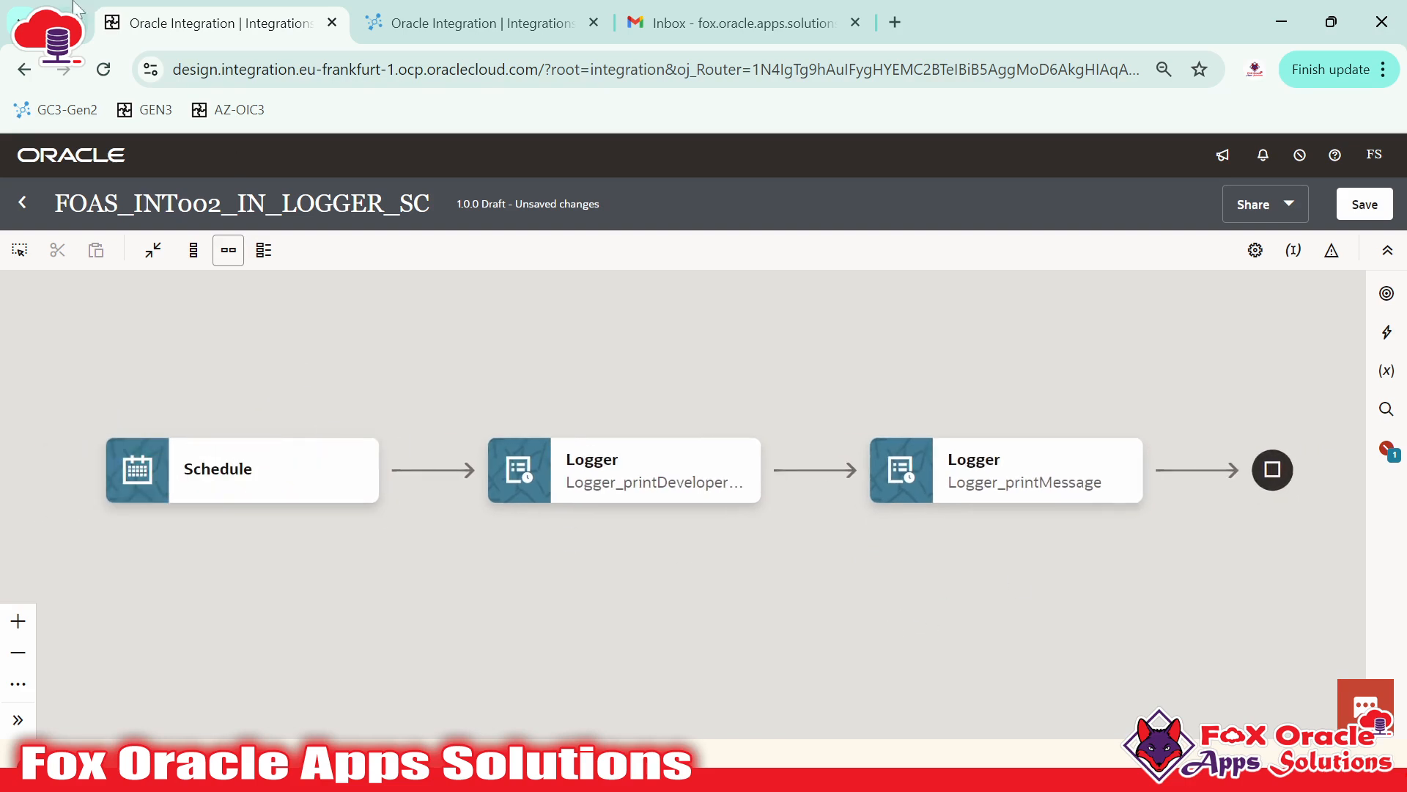
pyautogui.click(281, 475)
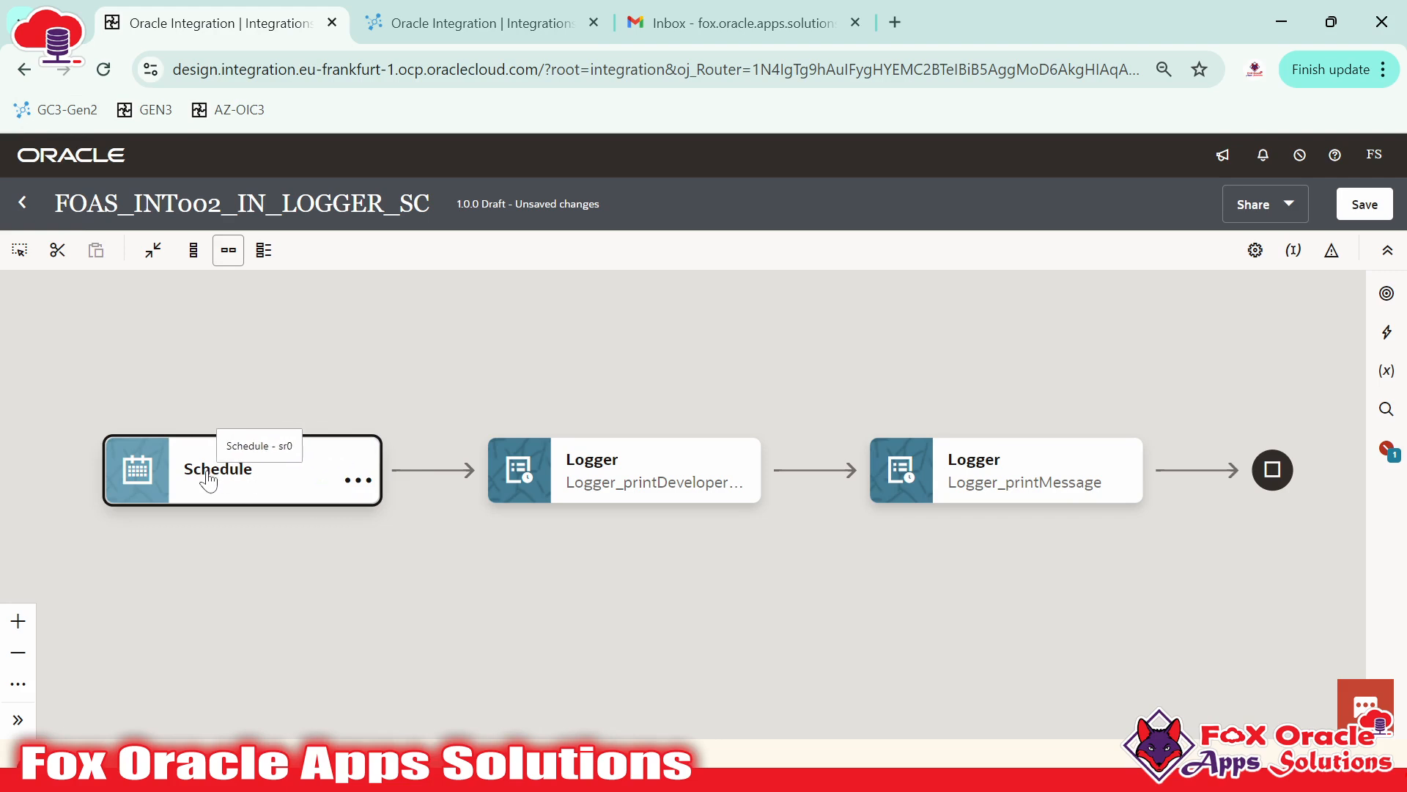
pyautogui.click(253, 412)
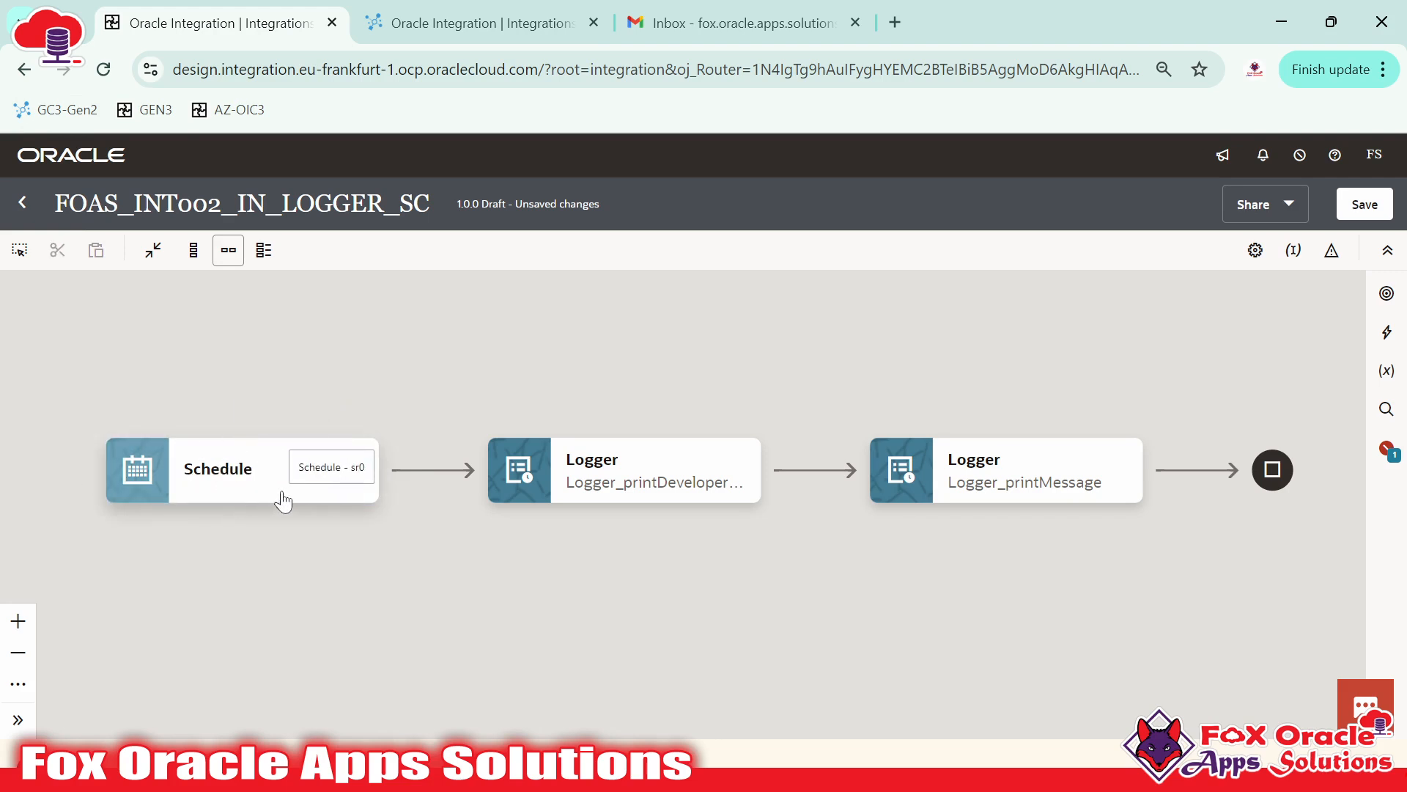
pyautogui.click(241, 486)
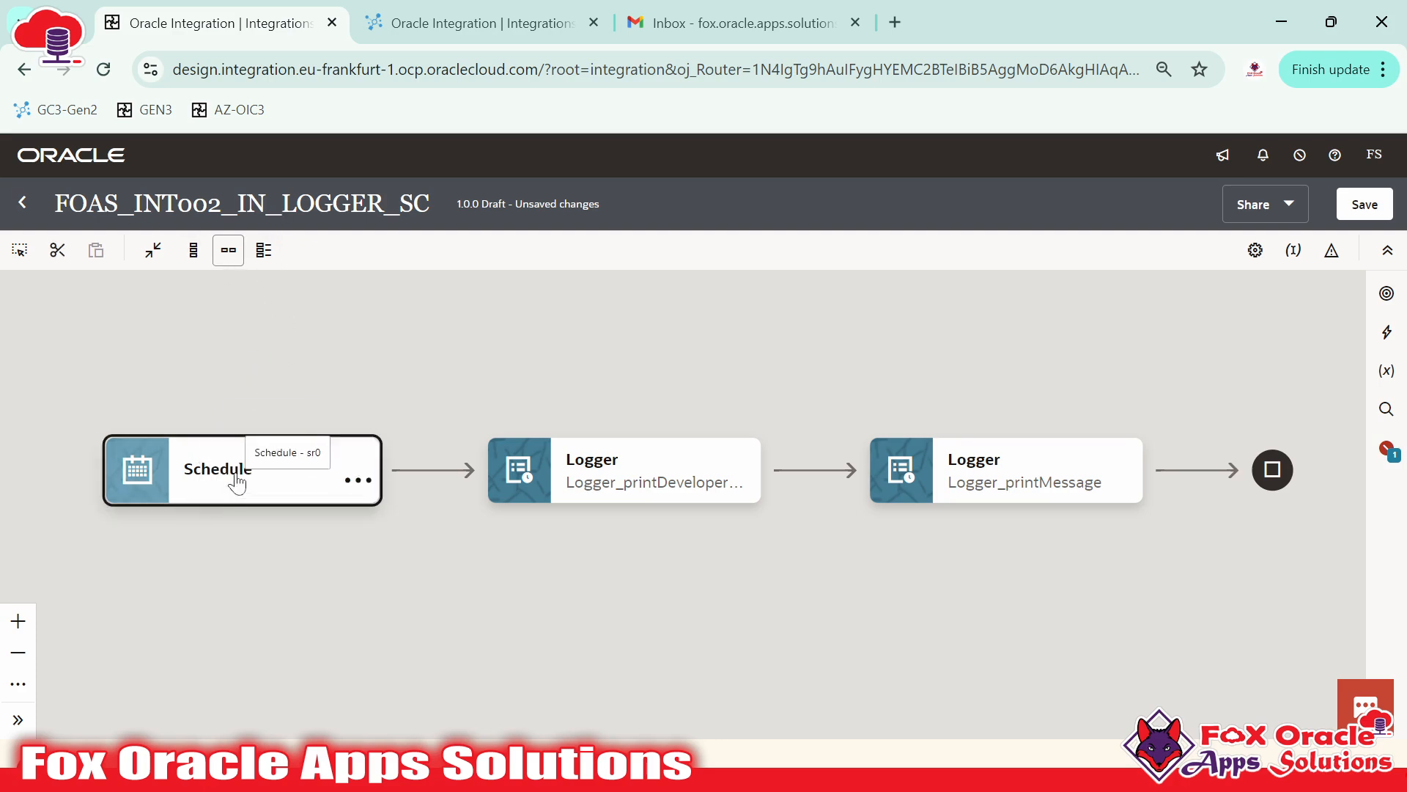
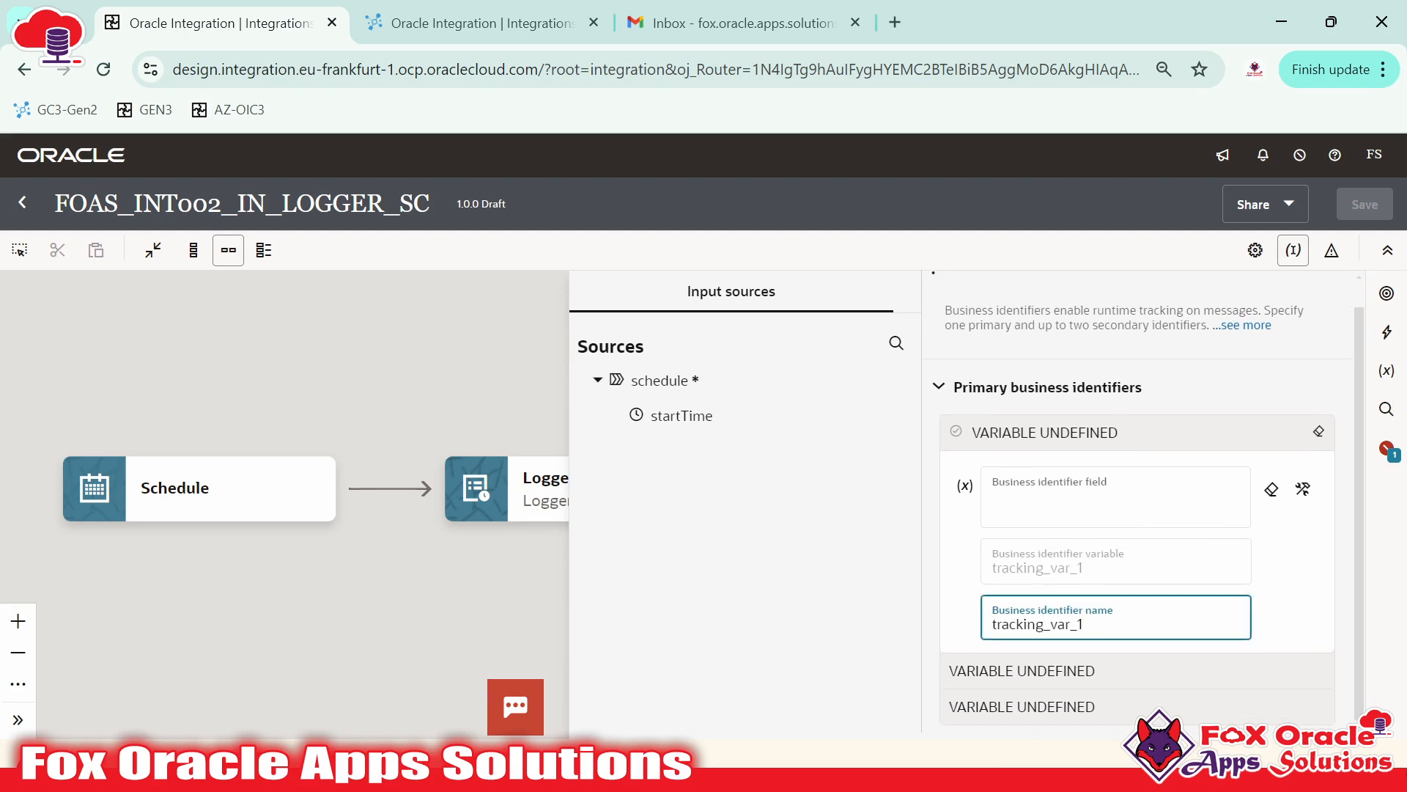
# - Assign the schedule's startTime to the primary business identifier tracking_var_1 and close the business identifiers
pyautogui.moveTo(997, 625); pyautogui.dragTo(1084, 624)
pyautogui.click(1063, 625)
pyautogui.doubleClick(1066, 625)
pyautogui.click(1070, 625)
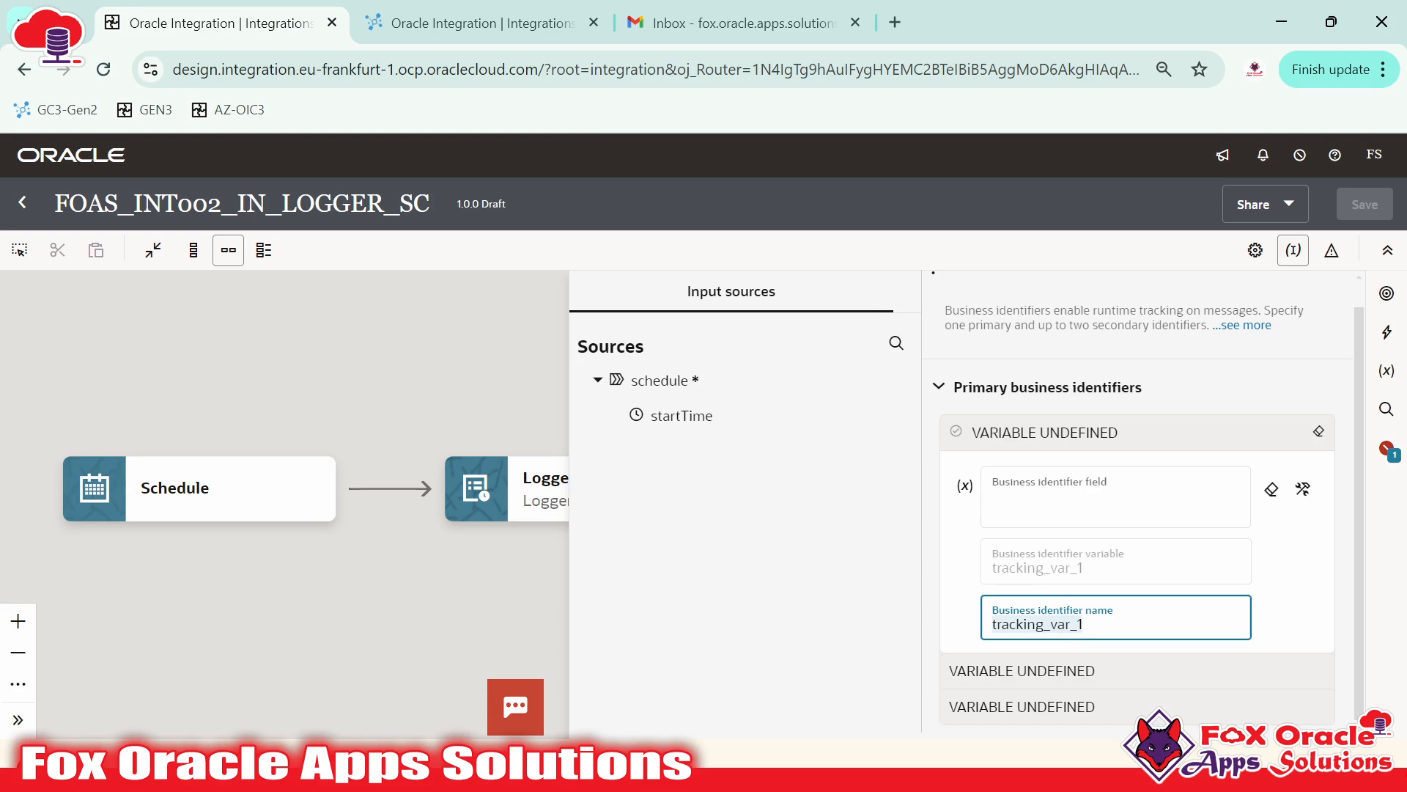
pyautogui.click(1085, 497)
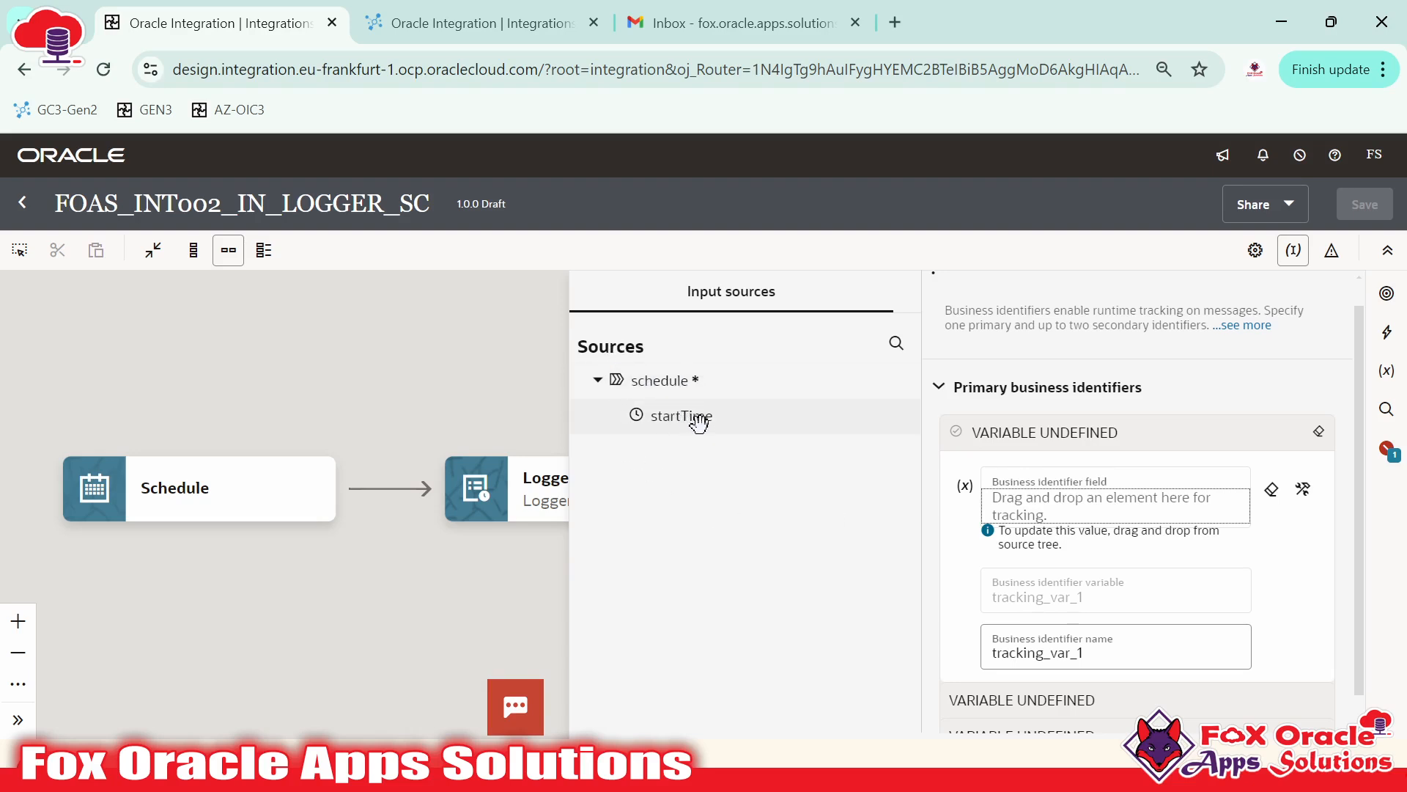
pyautogui.moveTo(694, 409); pyautogui.dragTo(1038, 503)
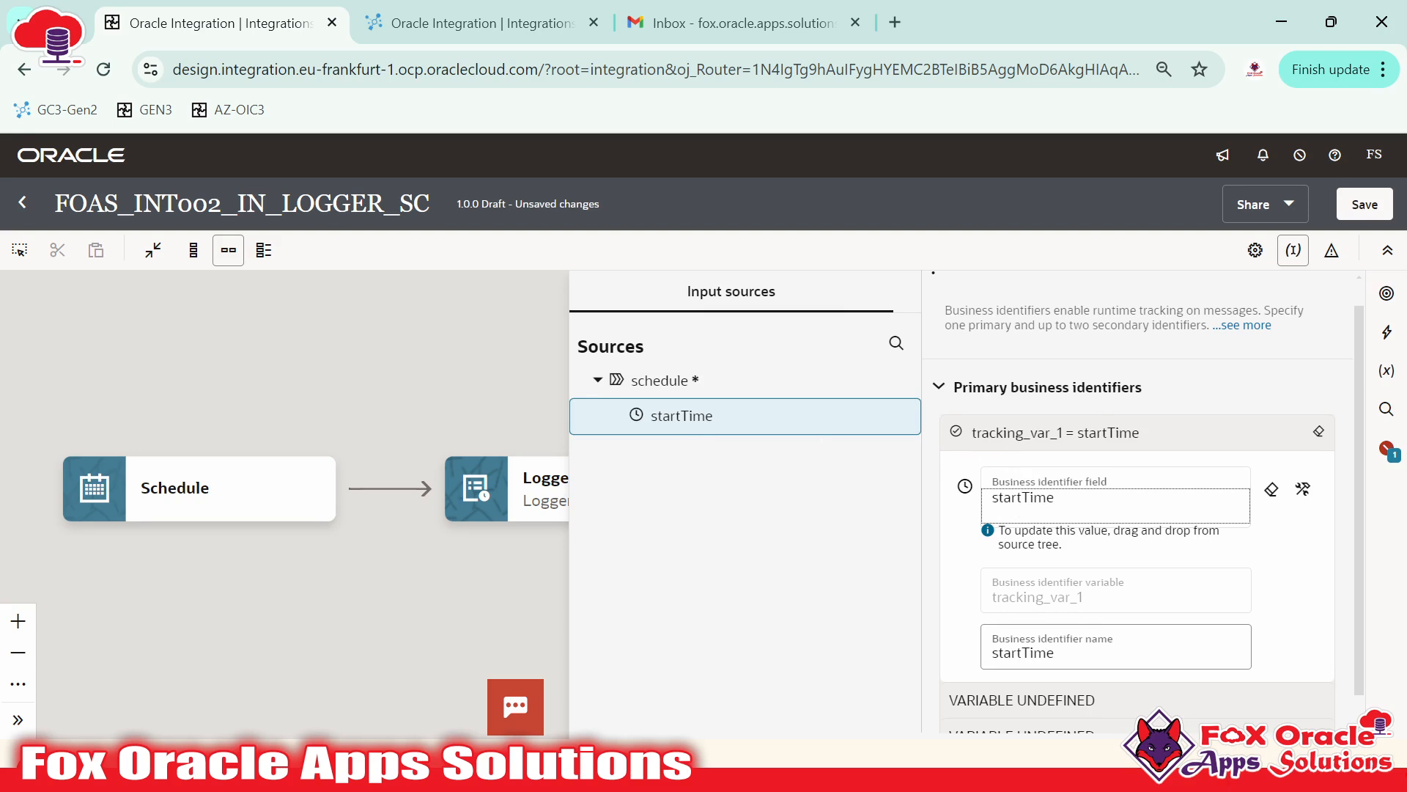
pyautogui.scroll(-1, 1107, 545)
pyautogui.click(994, 624)
pyautogui.moveTo(994, 623)
pyautogui.mouseDown()
pyautogui.moveTo(1056, 624)
pyautogui.moveTo(1022, 624)
pyautogui.mouseUp()
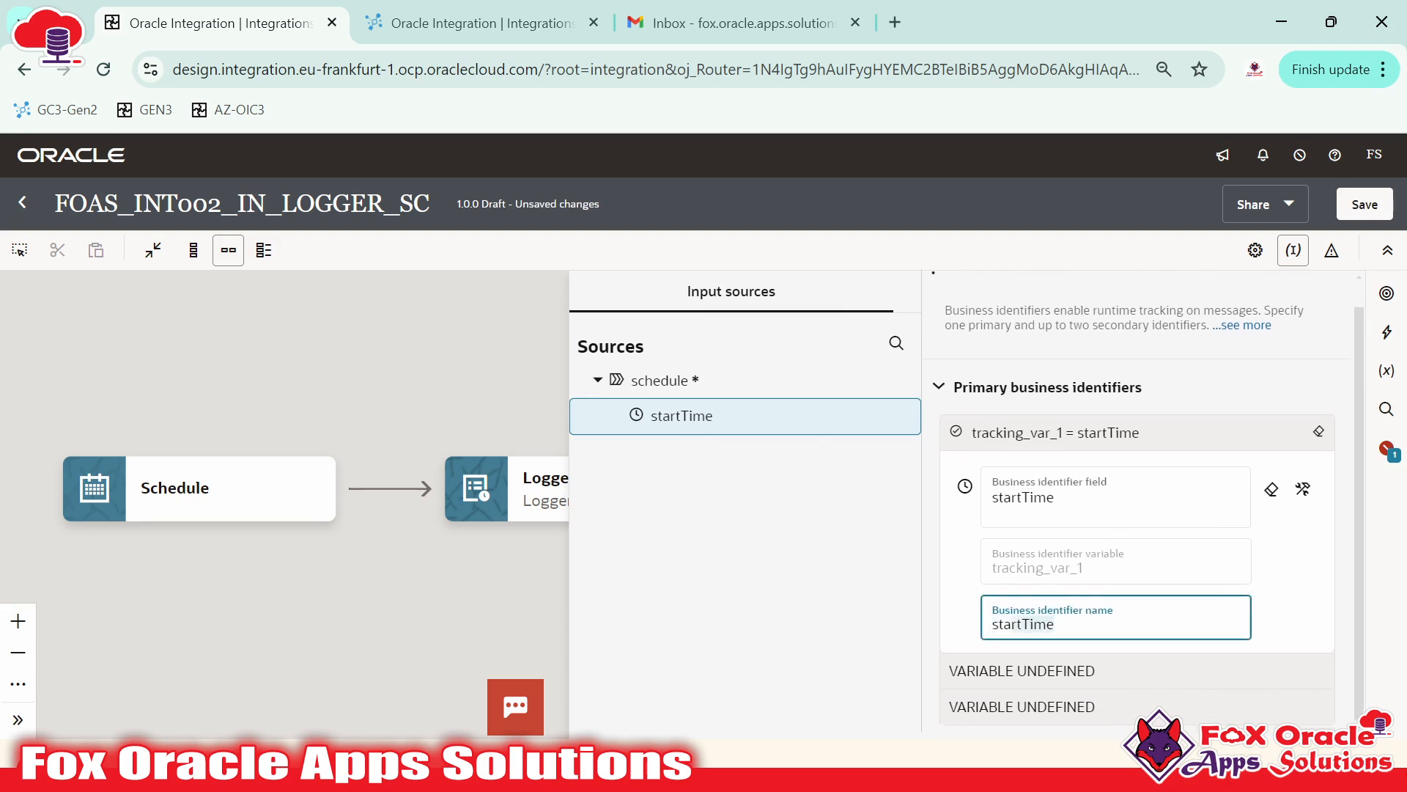
pyautogui.click(1011, 624)
pyautogui.click(1079, 434)
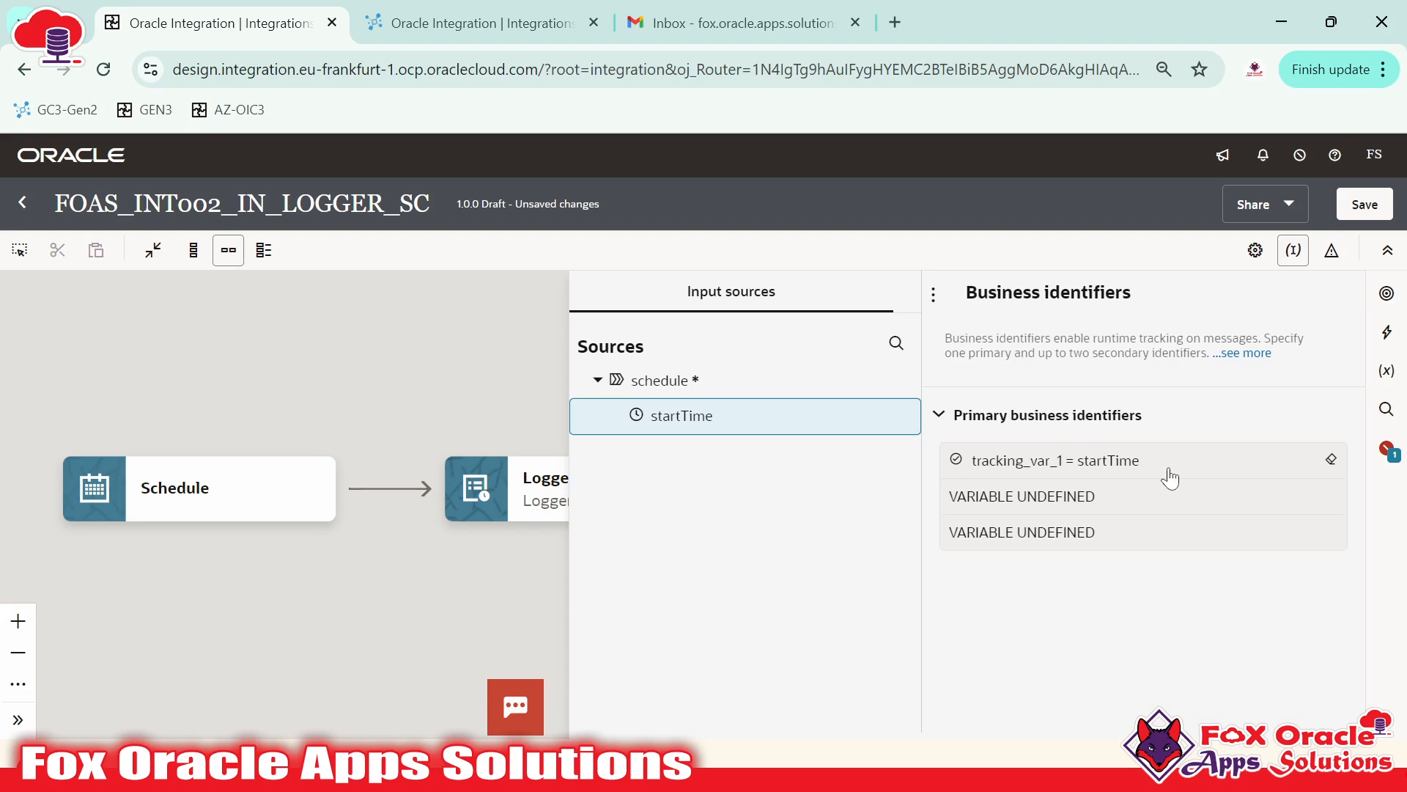
pyautogui.click(376, 422)
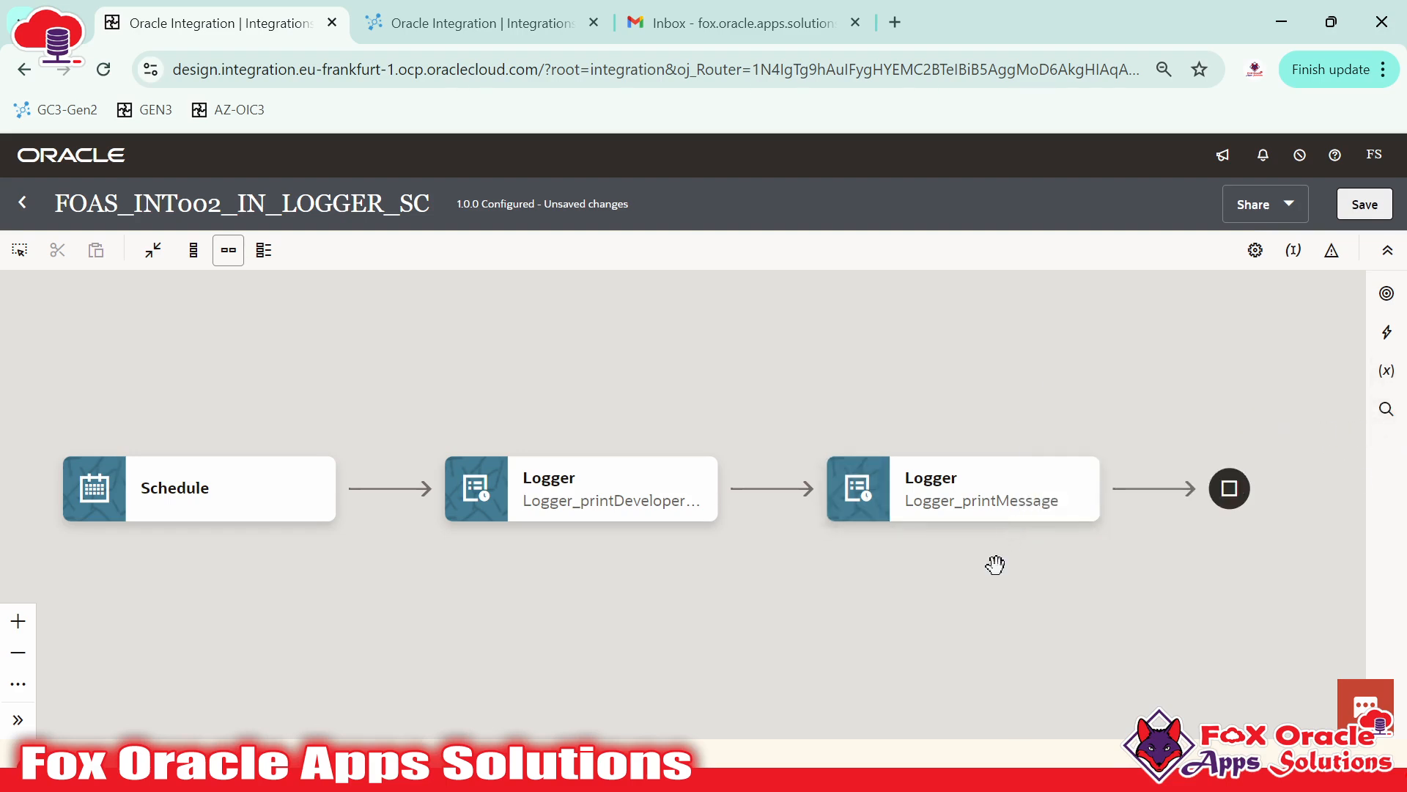
# - Save the FOAS_INT002_IN_LOGGER_SC integration and return to the list of integrations
pyautogui.click(1375, 211)
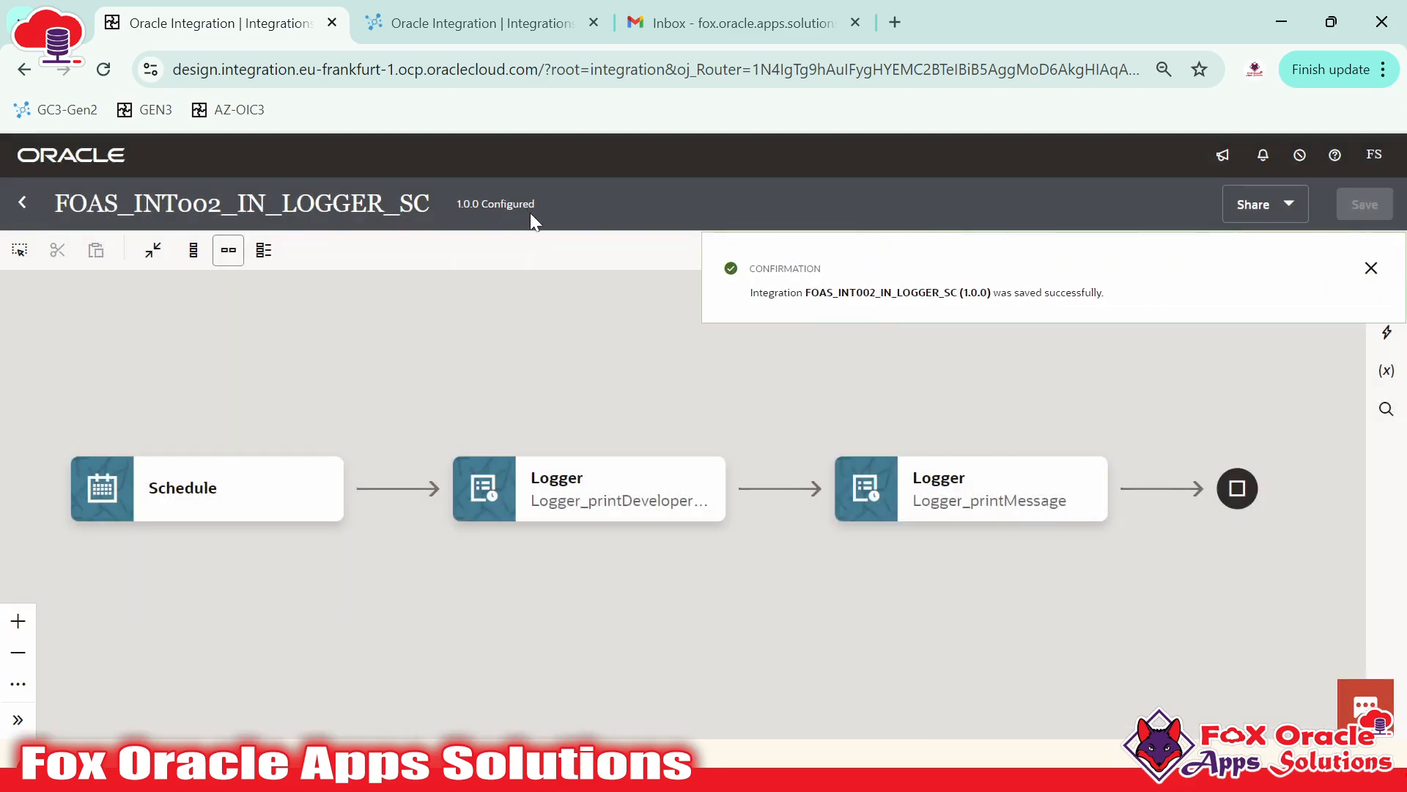
pyautogui.click(1370, 268)
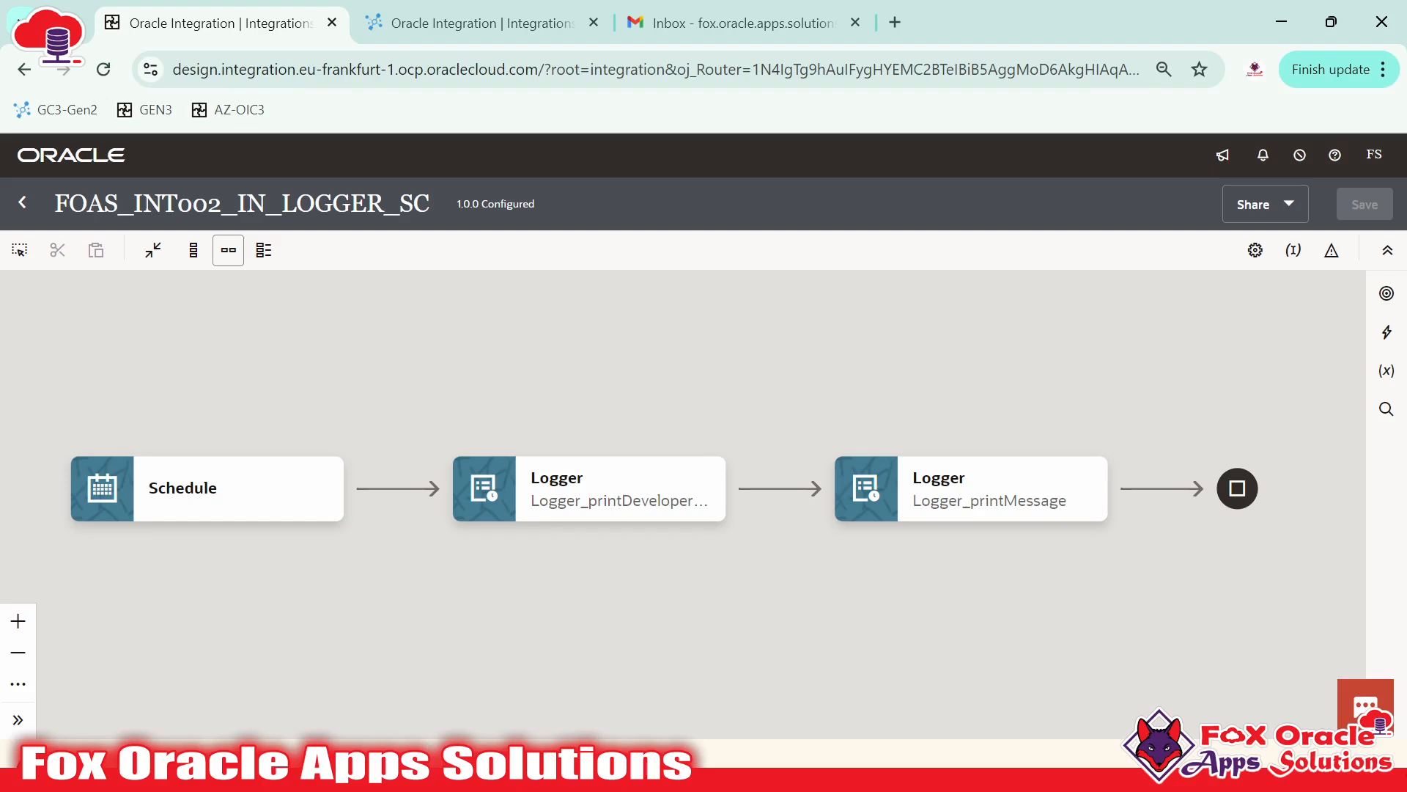
pyautogui.moveTo(1194, 346); pyautogui.dragTo(1207, 326)
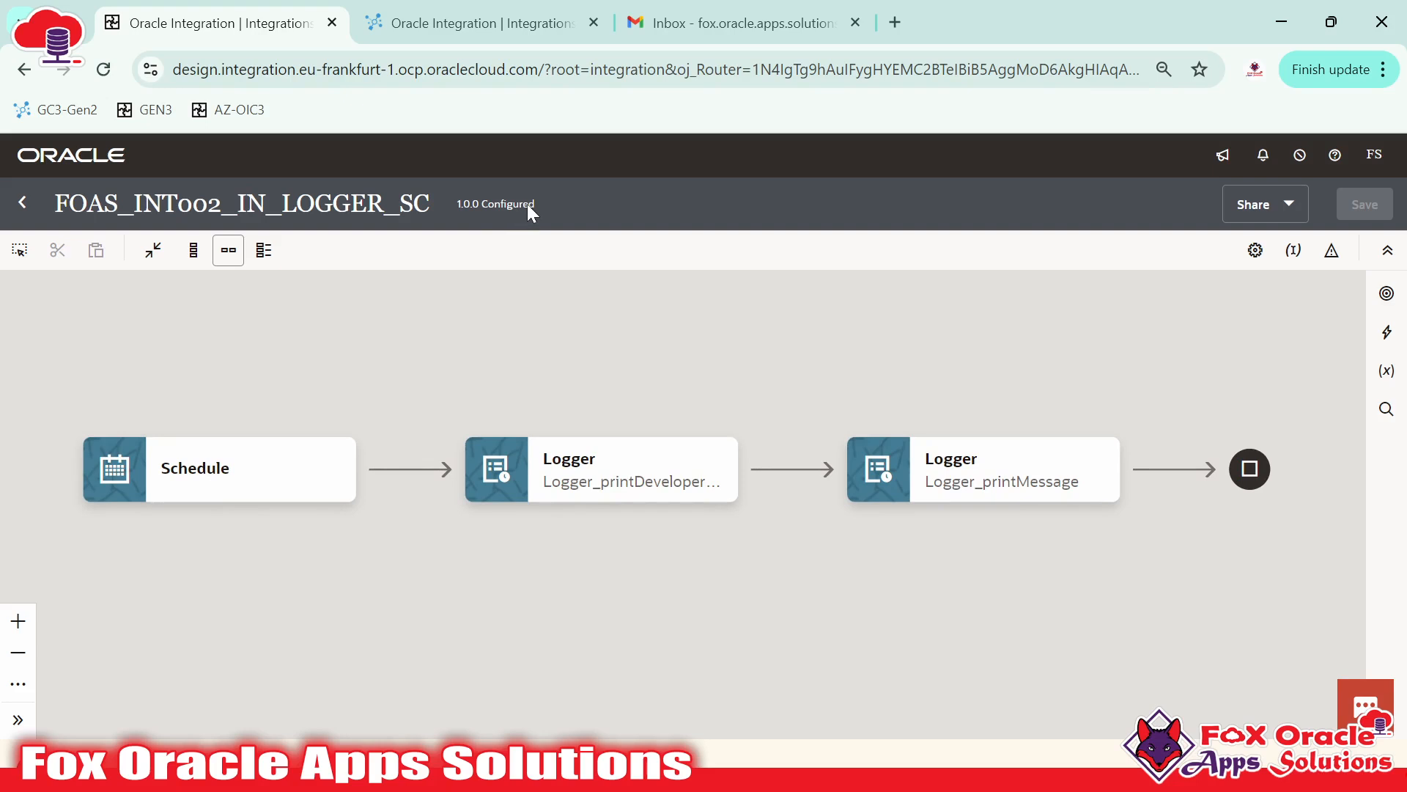
pyautogui.click(22, 203)
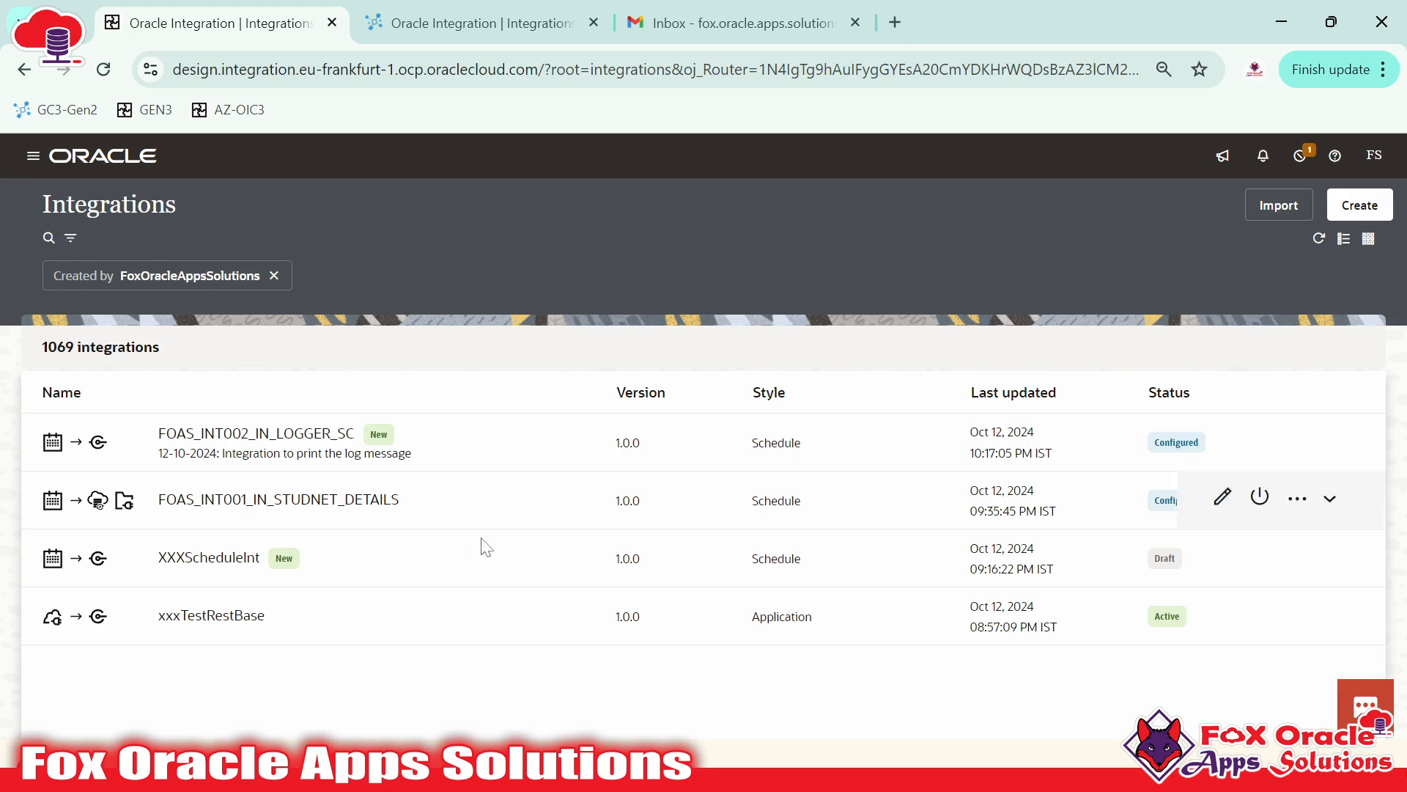
# - Activate FOAS_INT002_IN_LOGGER_SC with the Debug tracing level, without adding a schedule, and dismiss the notifications
pyautogui.moveTo(1053, 505)
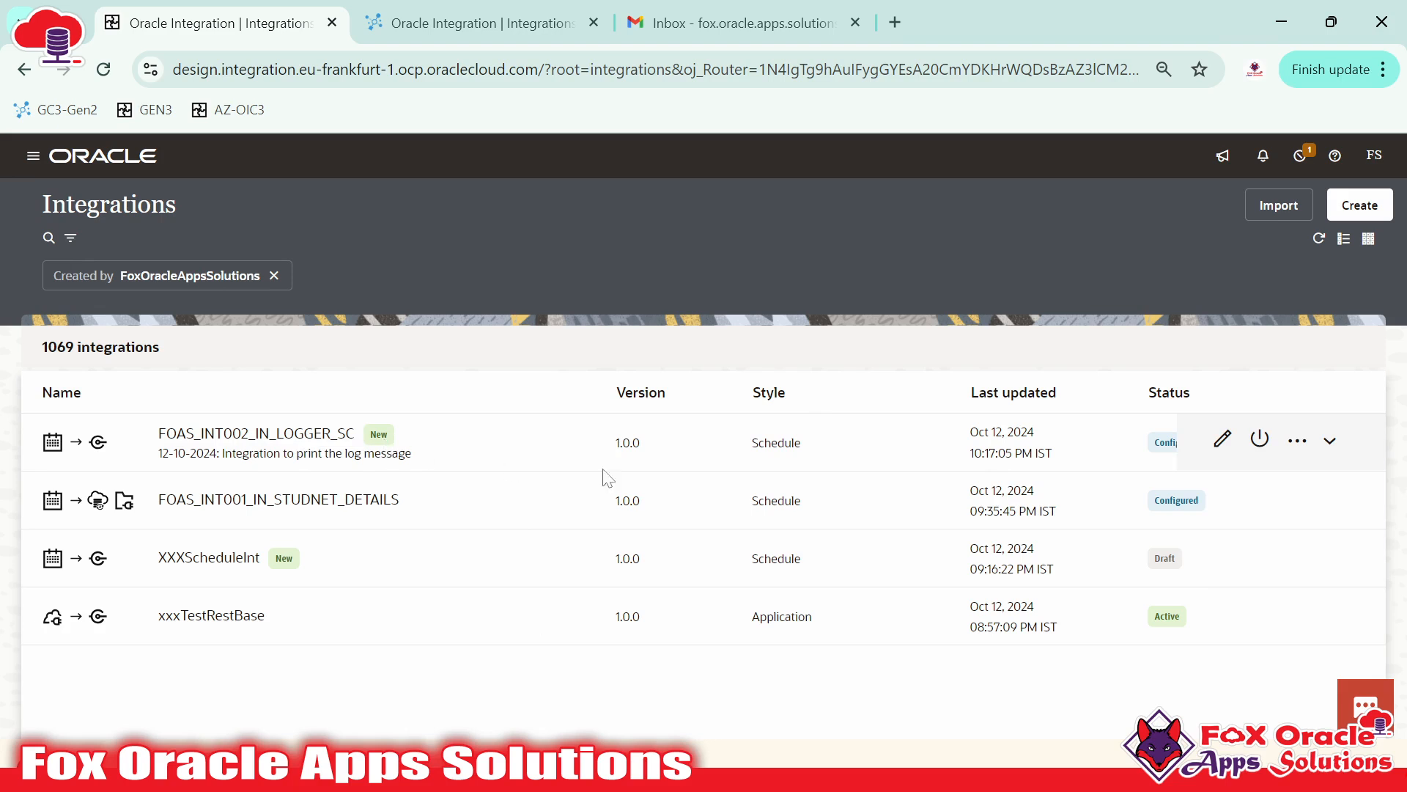
pyautogui.moveTo(1202, 510)
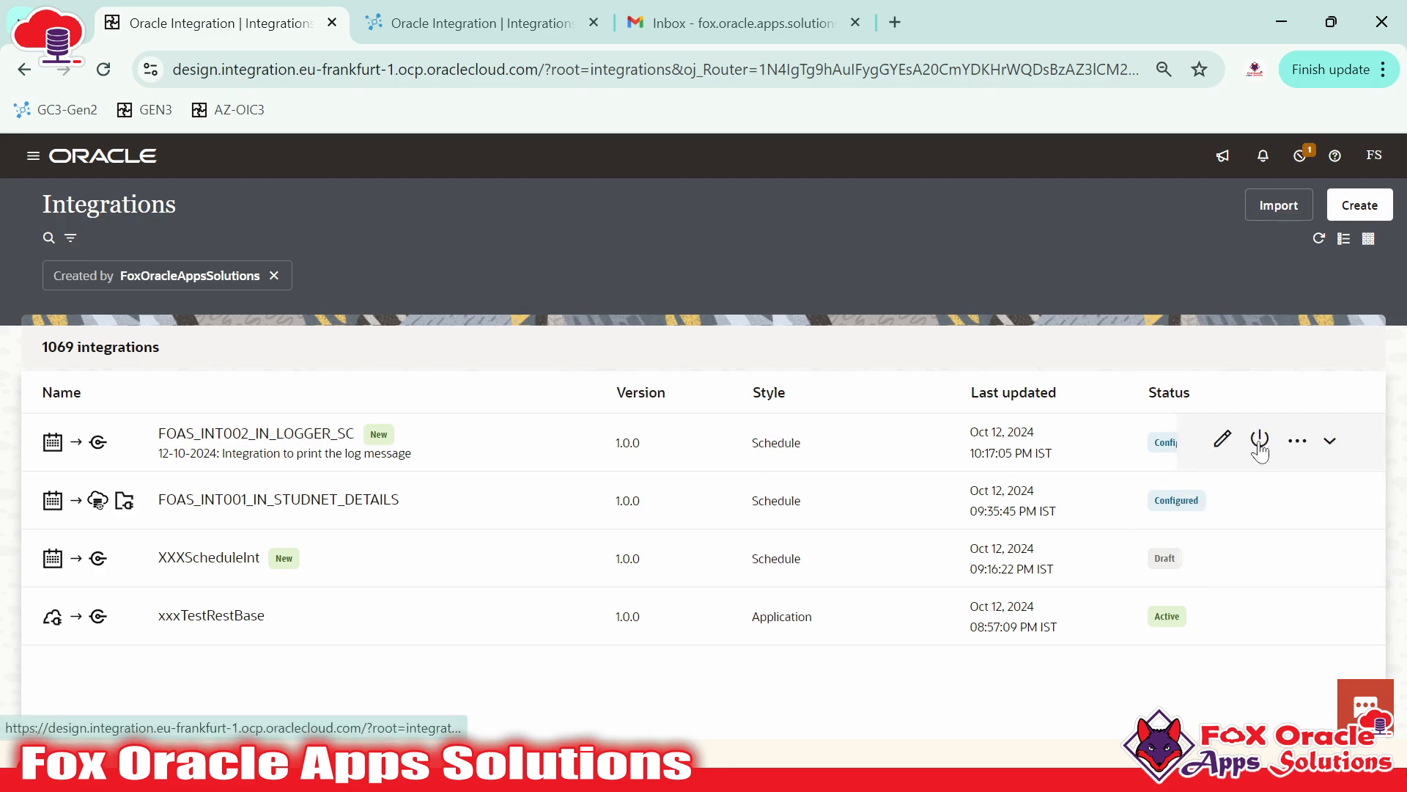
pyautogui.click(1260, 441)
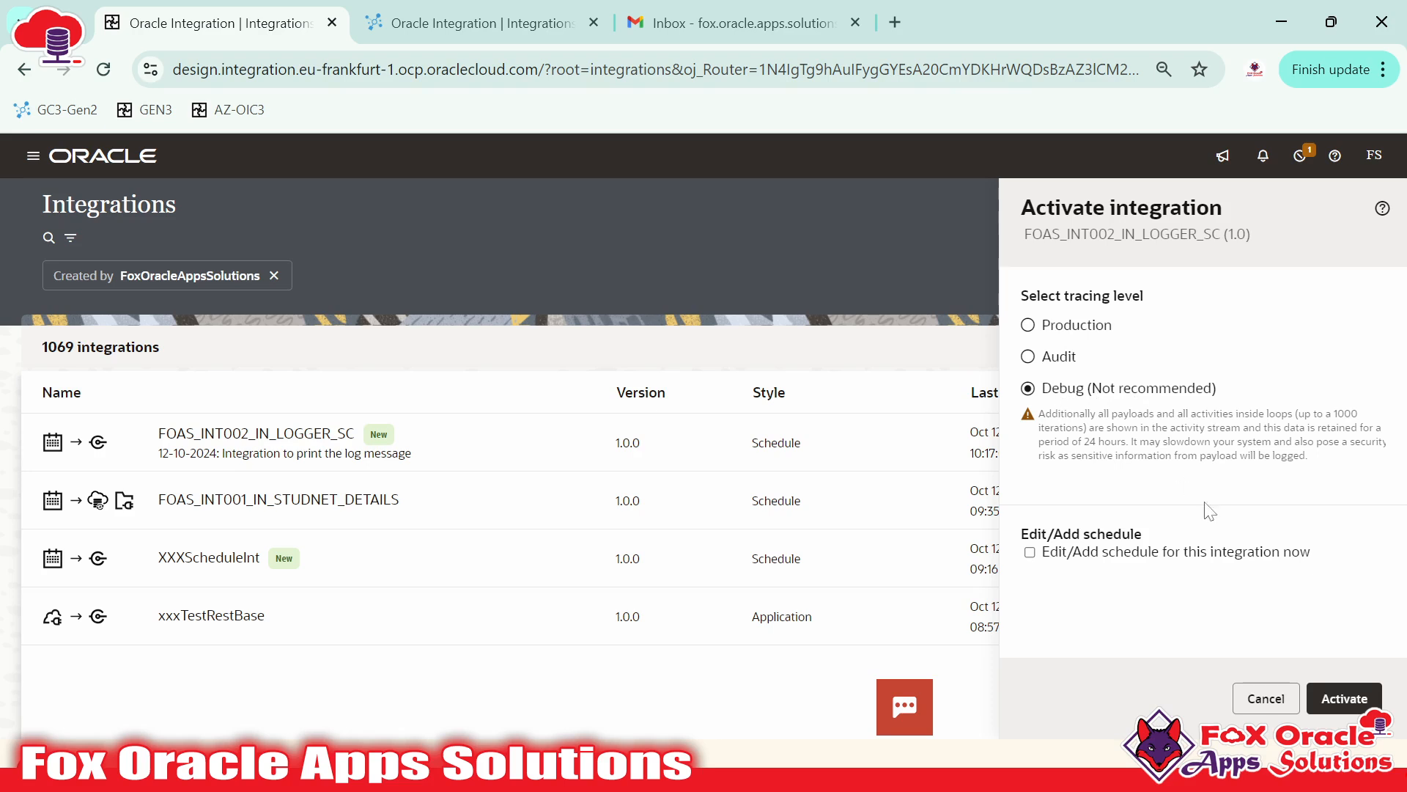
pyautogui.click(1345, 700)
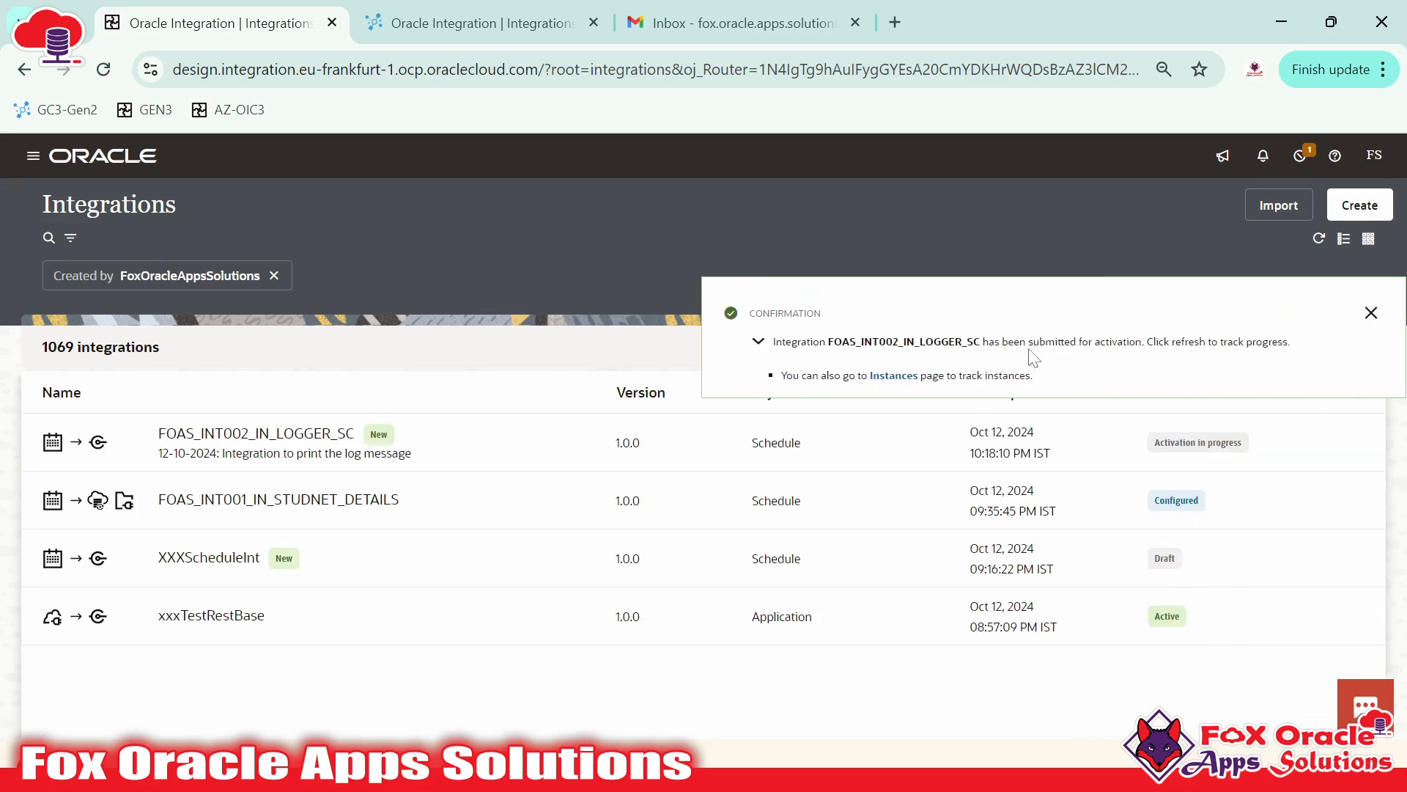
pyautogui.click(1371, 312)
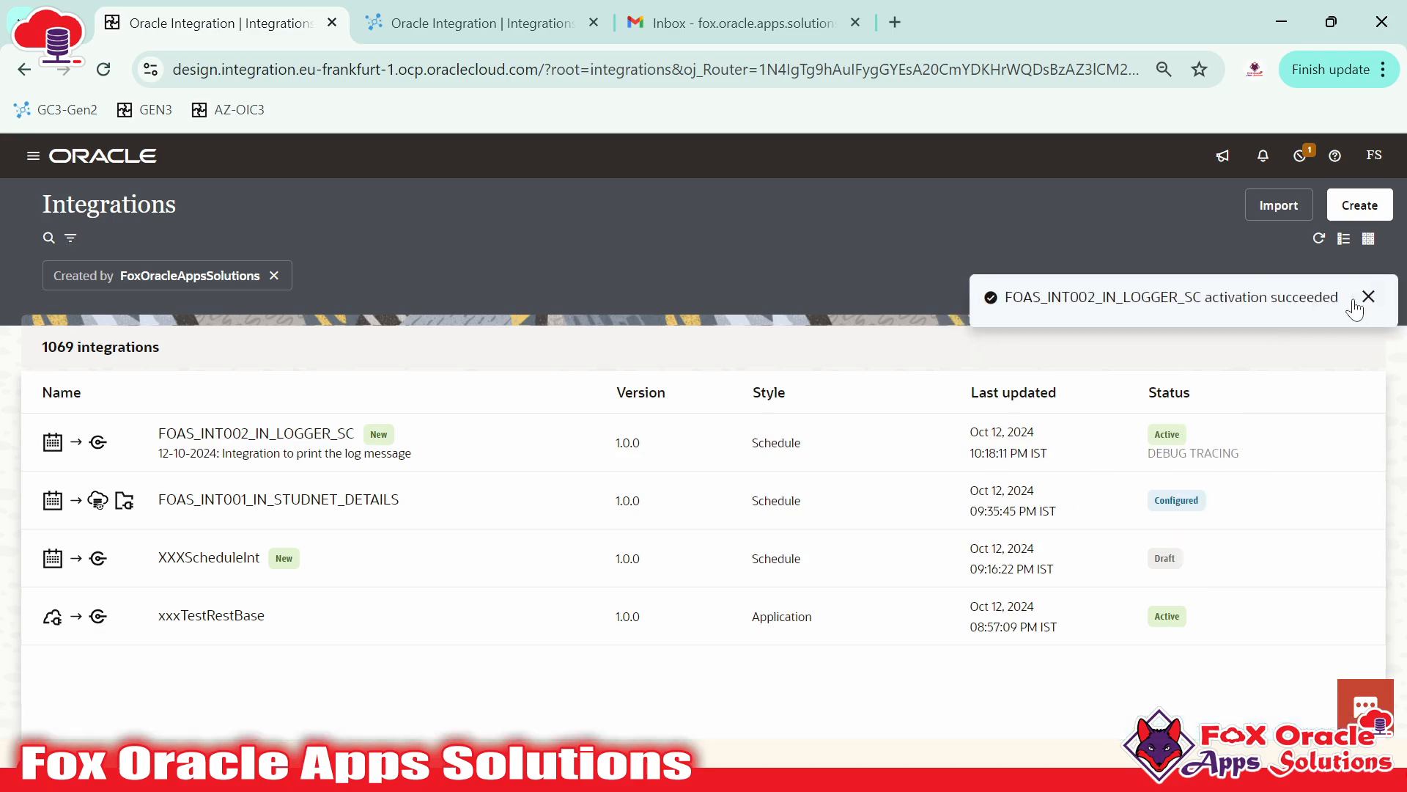
pyautogui.click(1369, 296)
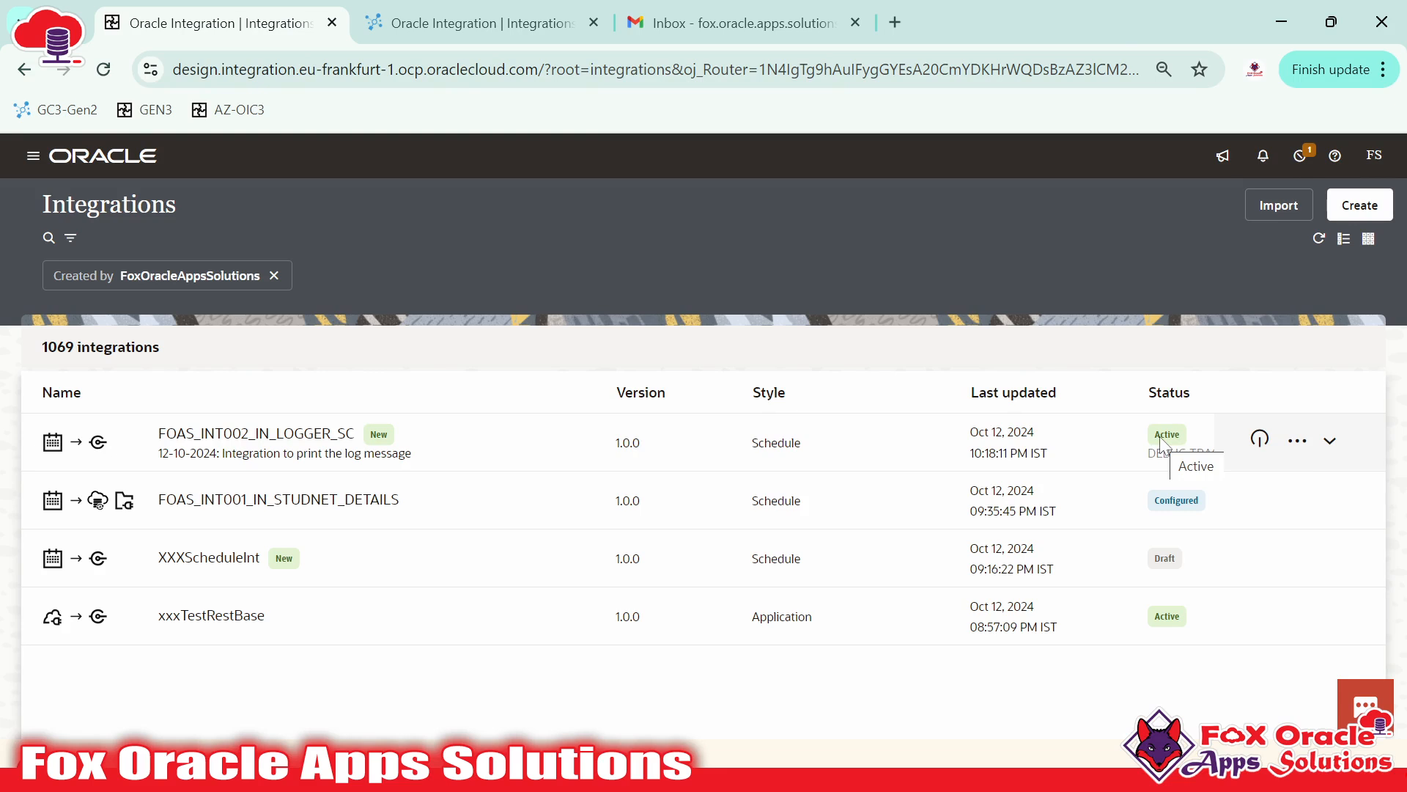
# - Open the run configuration of FOAS_INT002_IN_LOGGER_SC, review its run-as user, and keep Ad hoc request as the request type
pyautogui.click(1296, 442)
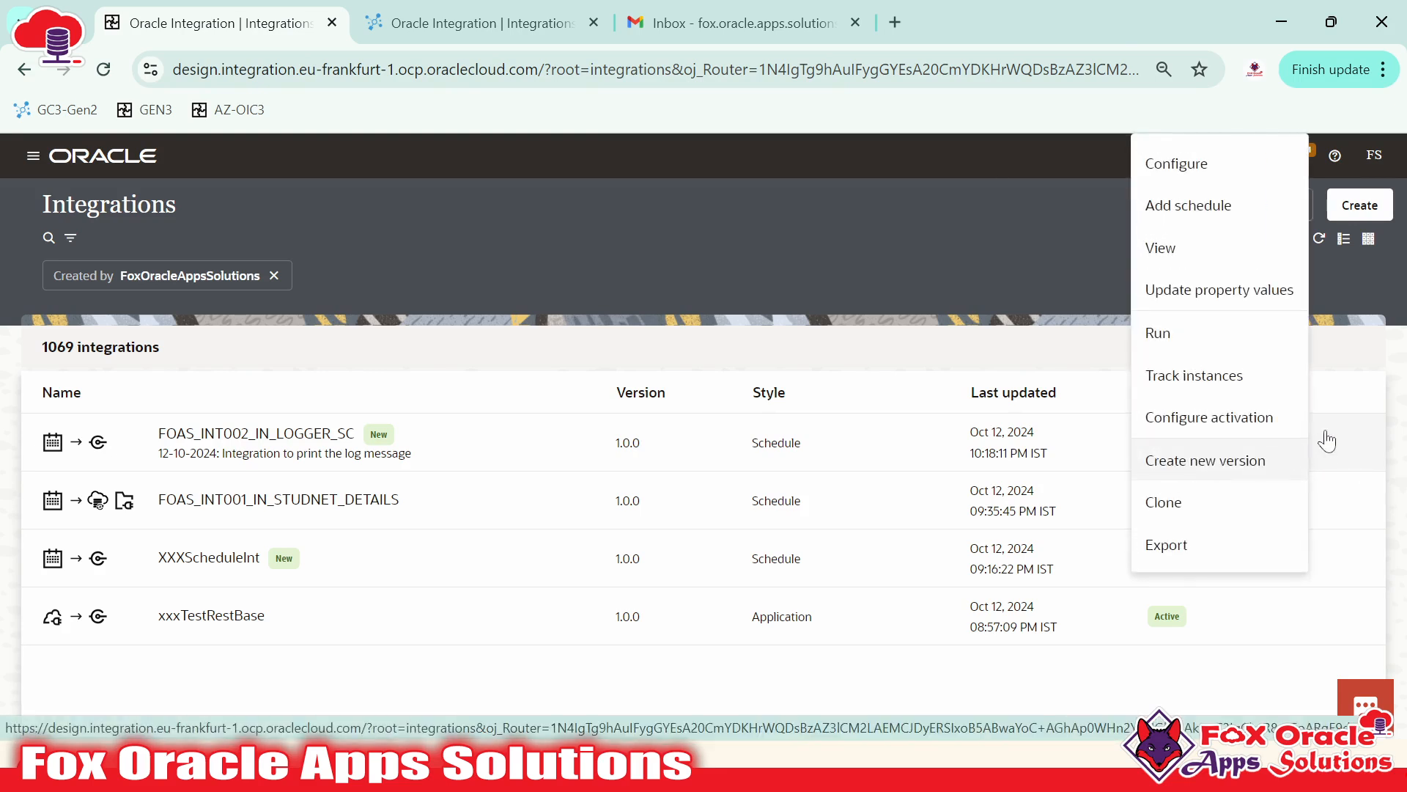
pyautogui.click(1328, 432)
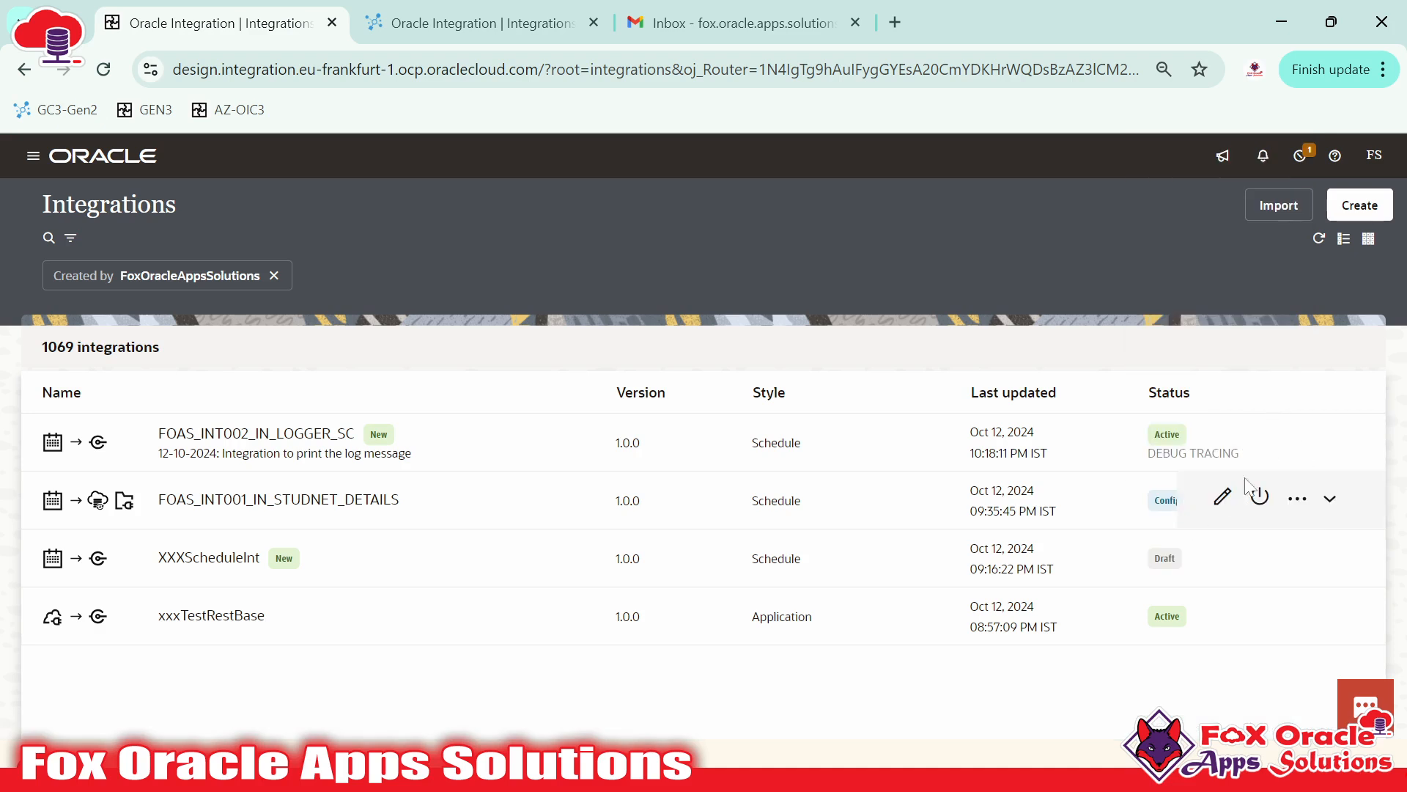
pyautogui.click(1297, 442)
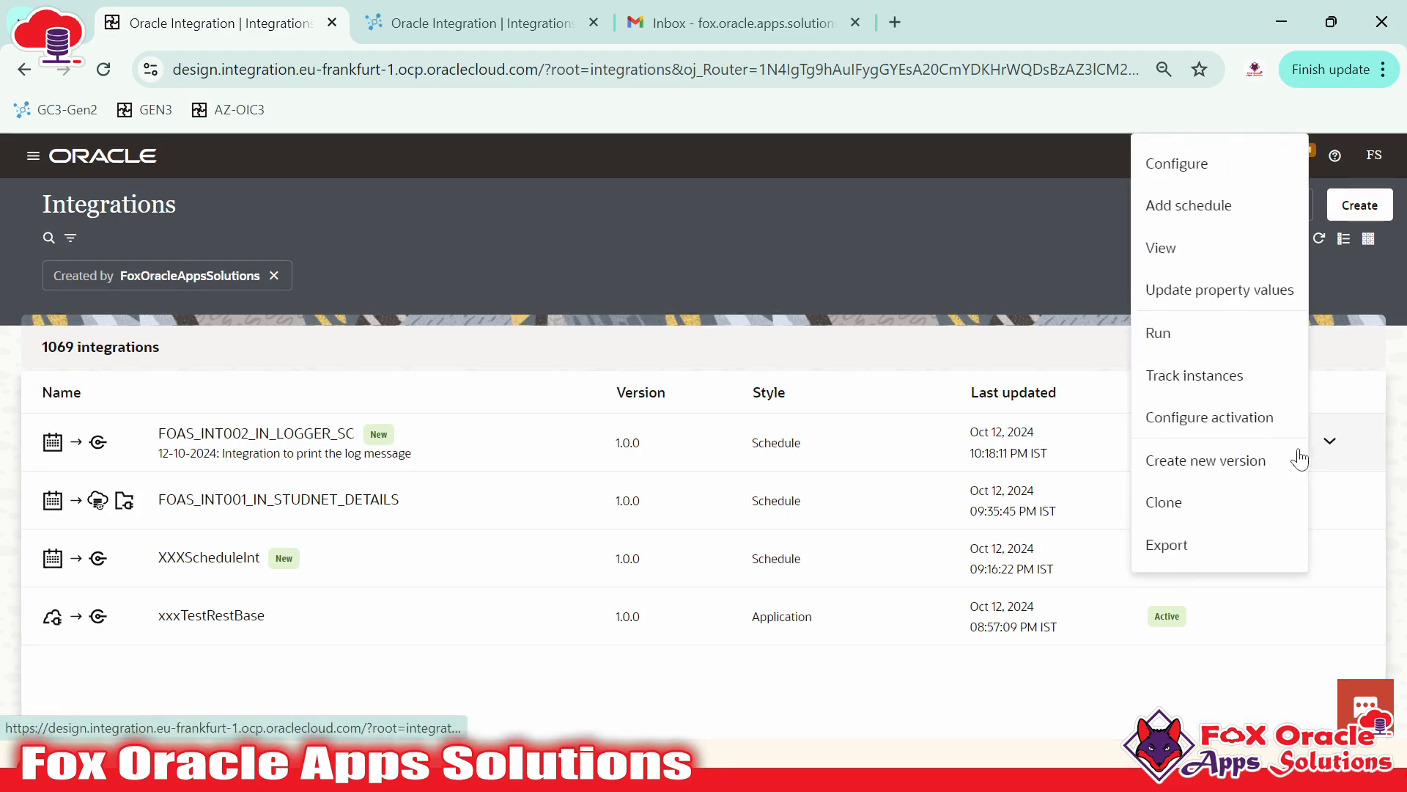
pyautogui.click(1183, 333)
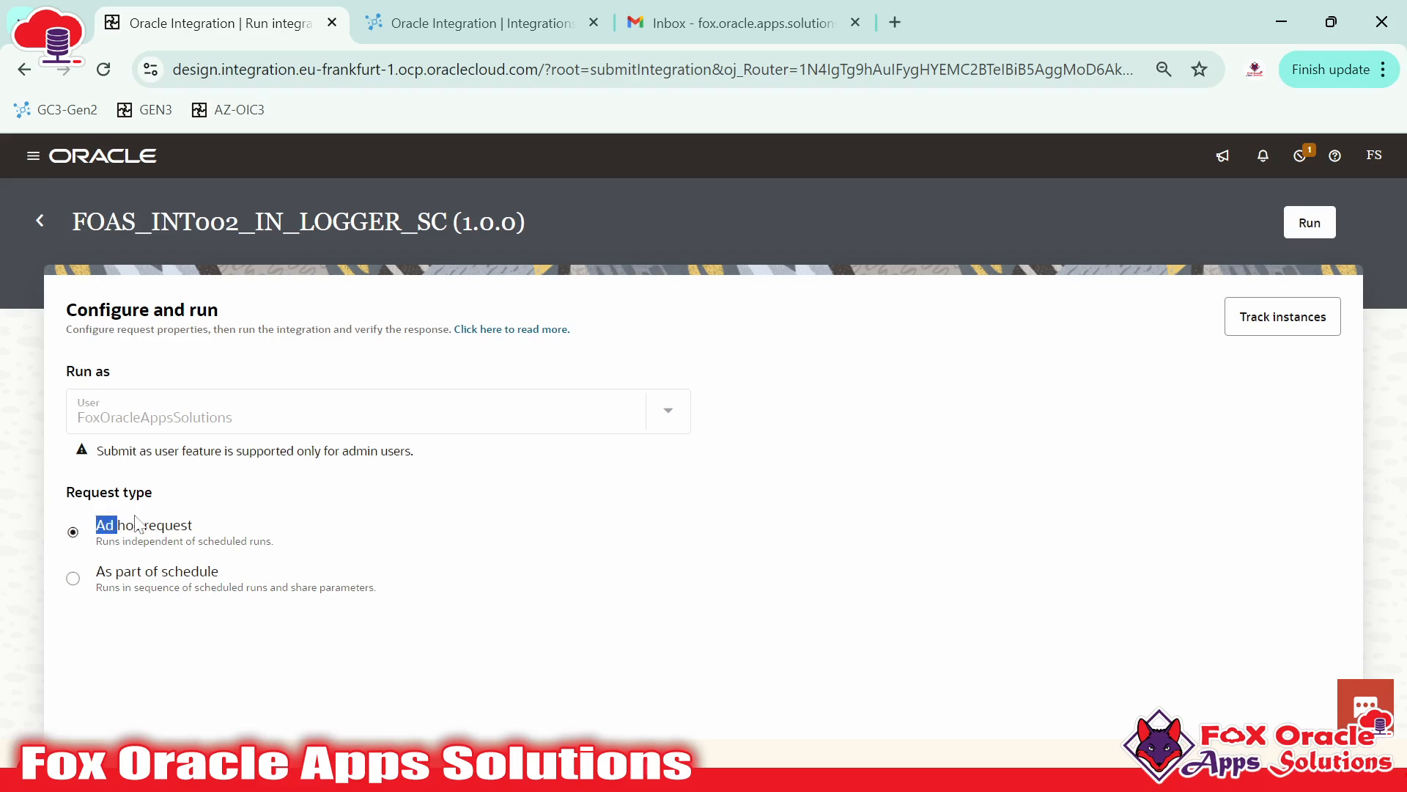
pyautogui.tripleClick(197, 531)
pyautogui.click(198, 531)
pyautogui.moveTo(76, 418); pyautogui.dragTo(242, 421)
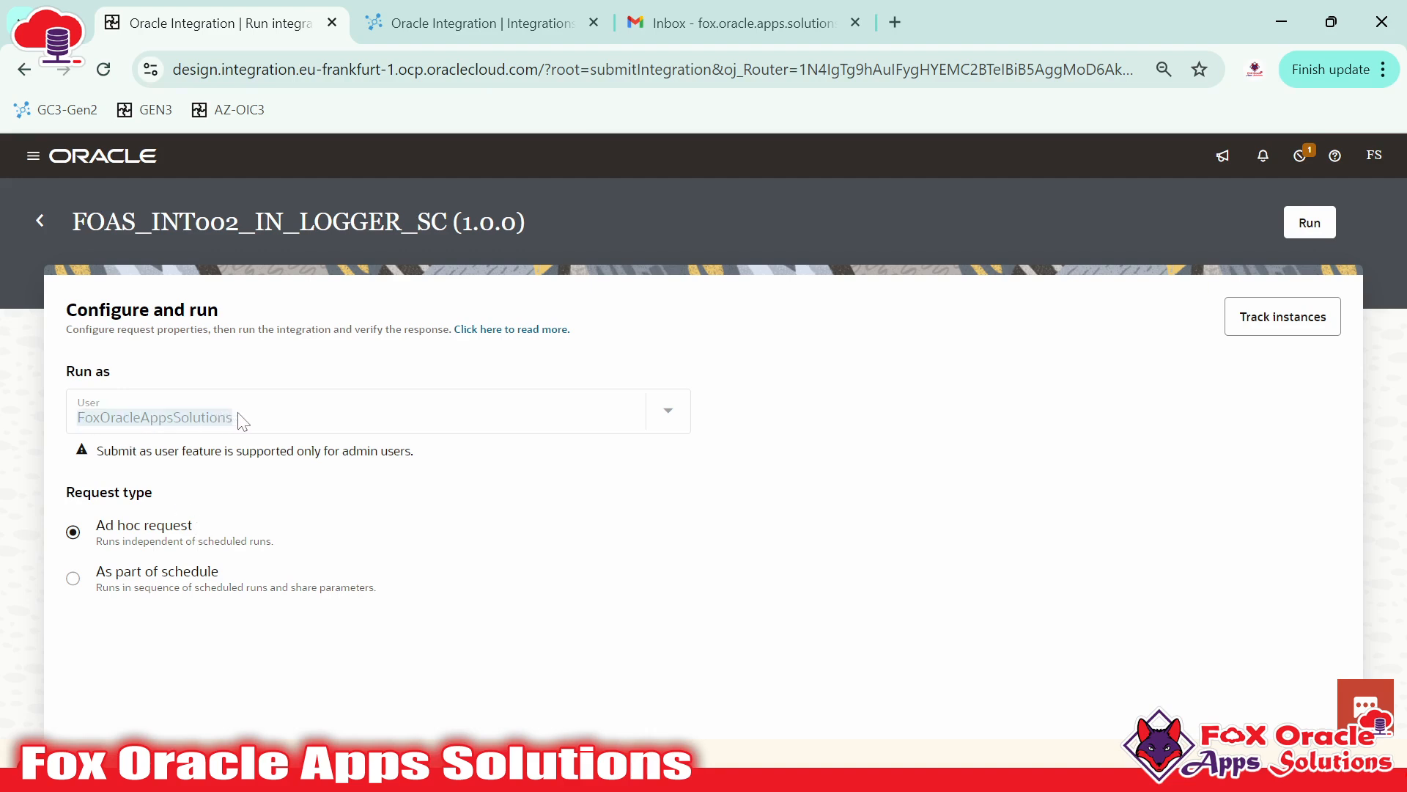
pyautogui.click(189, 526)
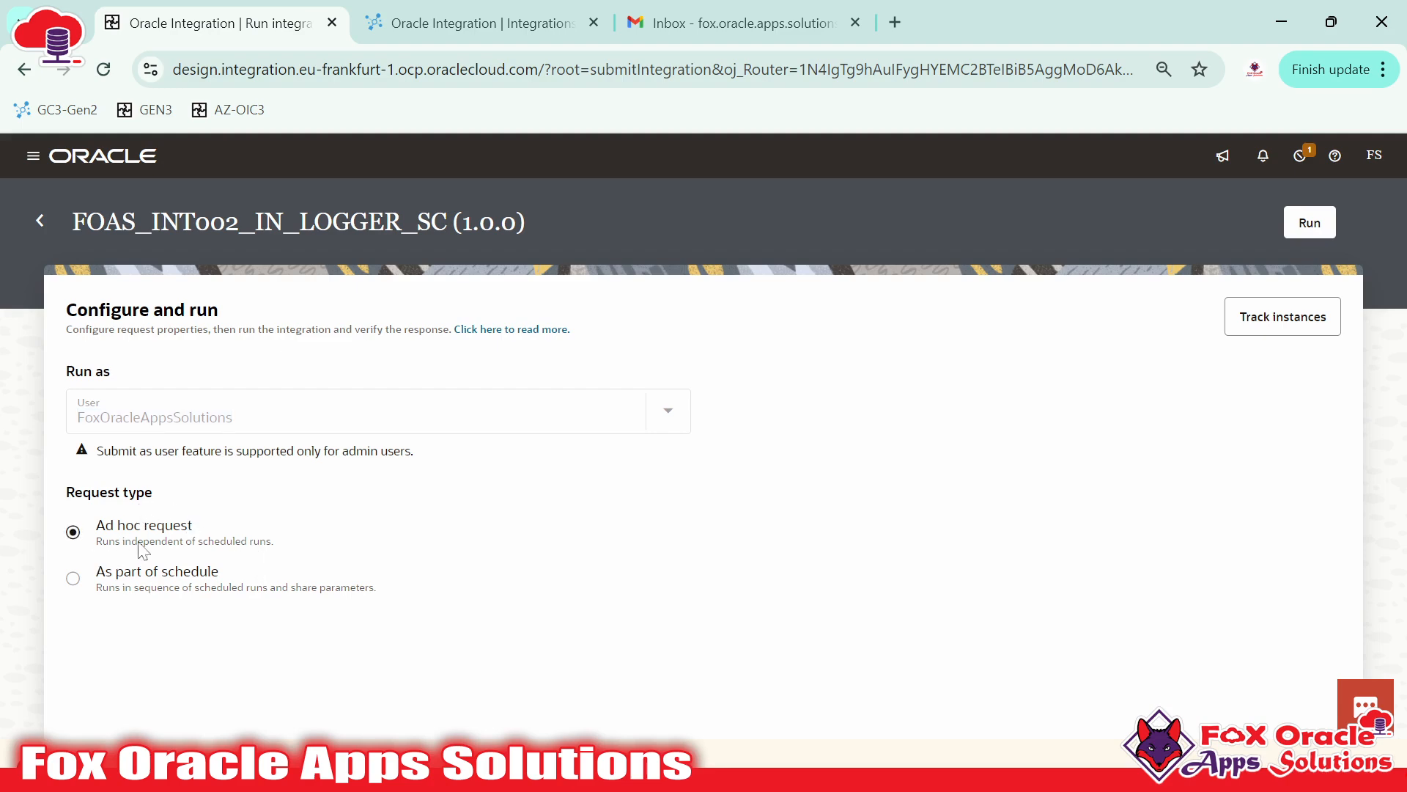
# - Run FOAS_INT002_IN_LOGGER_SC as an ad hoc request, refresh its activity stream, and review the two Logger entries
pyautogui.click(1309, 223)
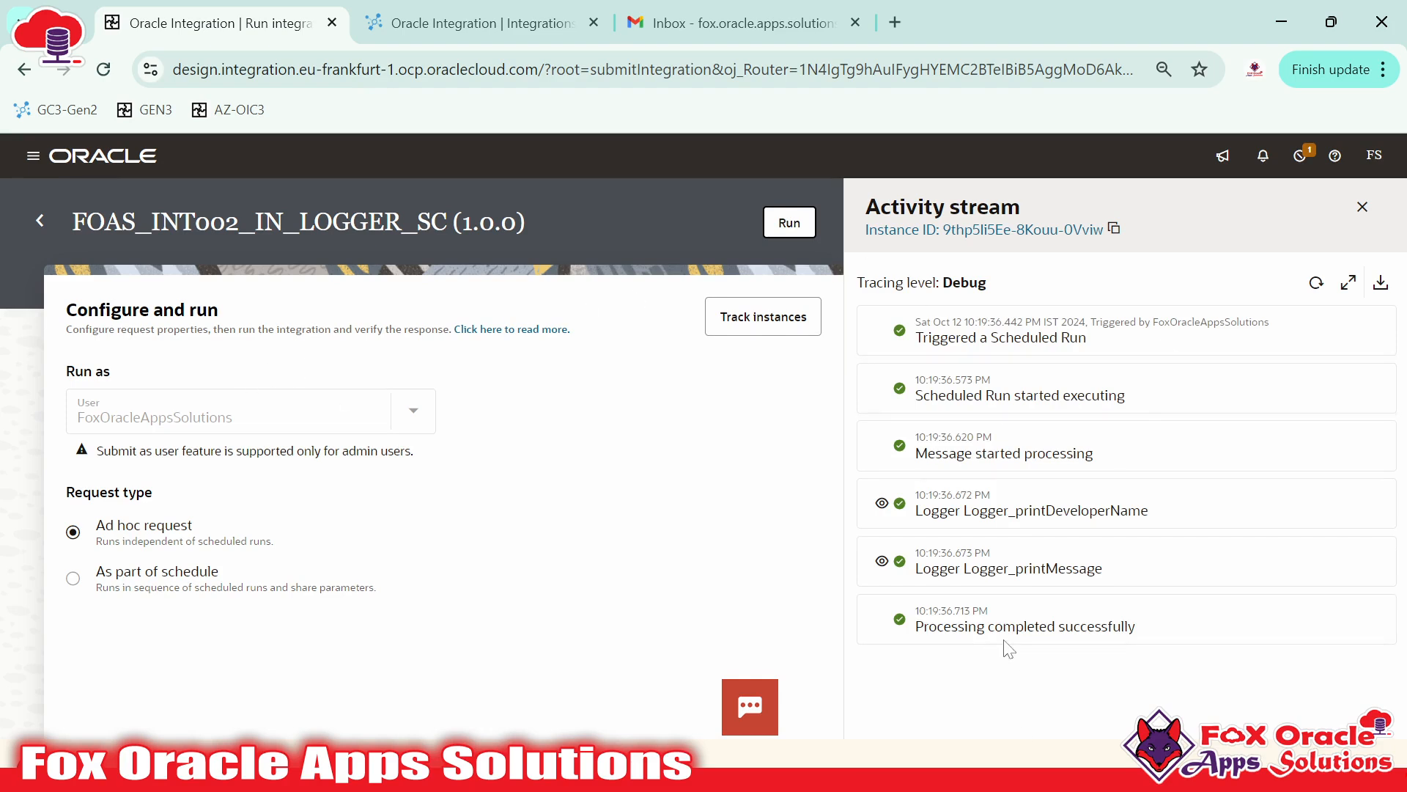
pyautogui.click(1316, 291)
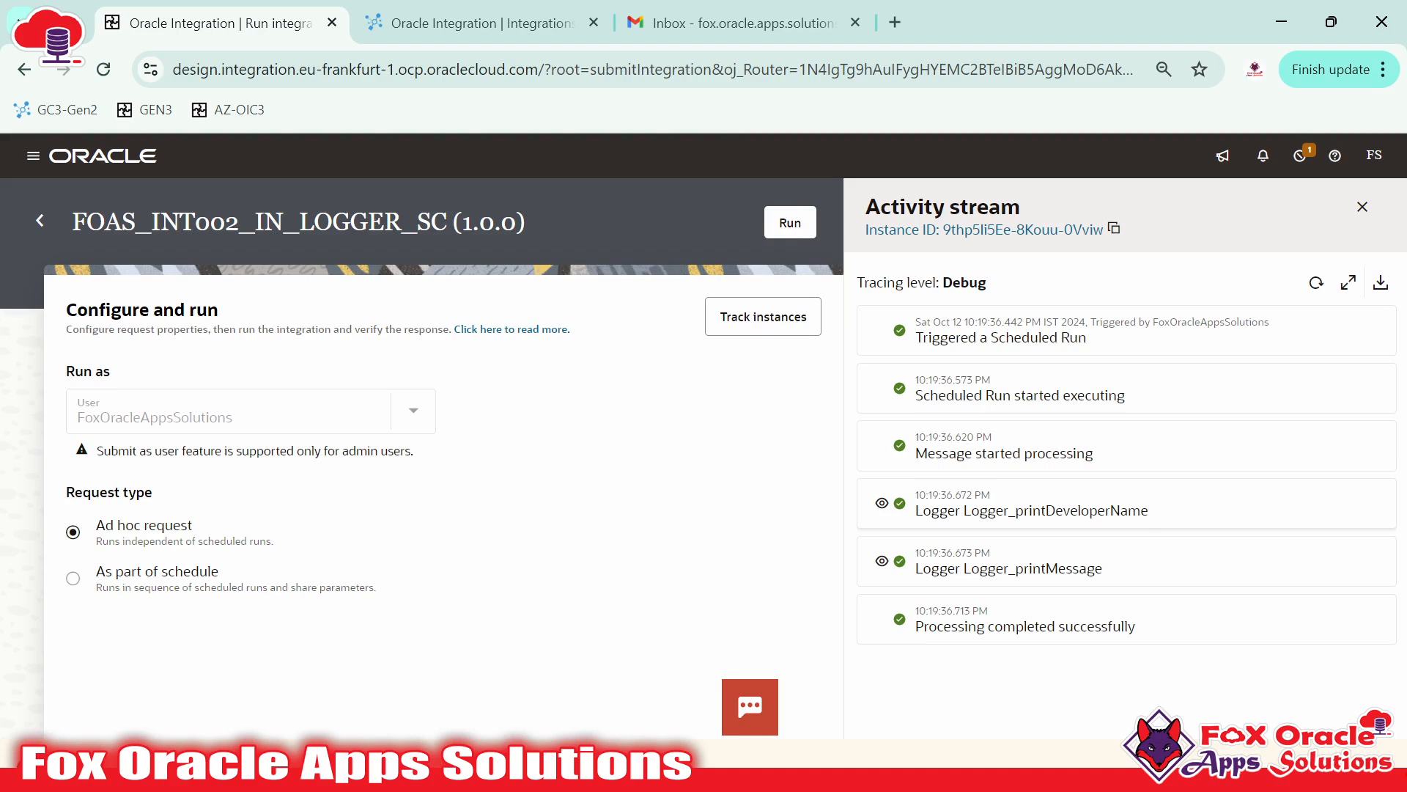
pyautogui.moveTo(916, 511); pyautogui.dragTo(1141, 512)
pyautogui.click(1142, 511)
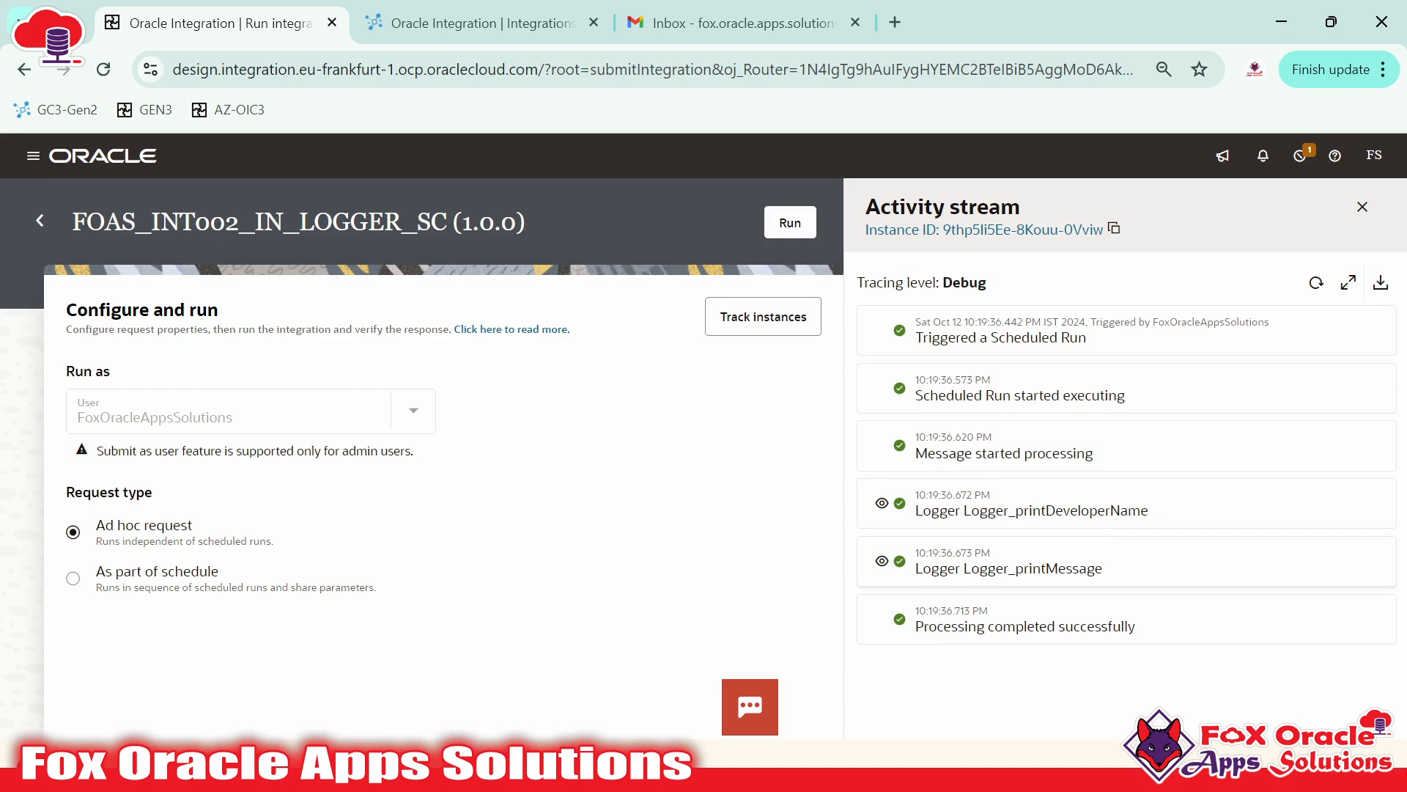
pyautogui.moveTo(963, 569); pyautogui.dragTo(1103, 570)
pyautogui.click(1109, 581)
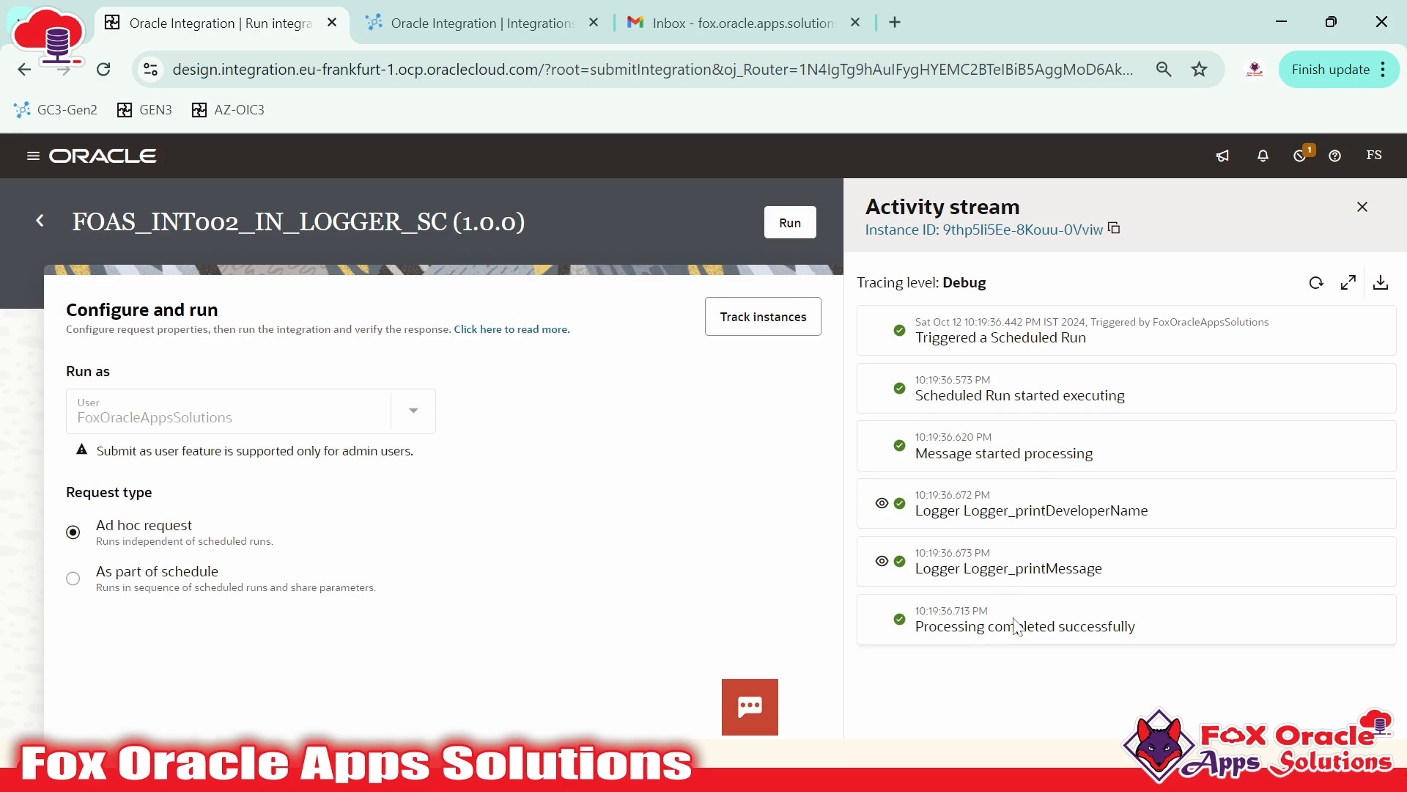
# - Refresh the activity stream again, view it expanded, and restore it to its original size
pyautogui.click(1315, 284)
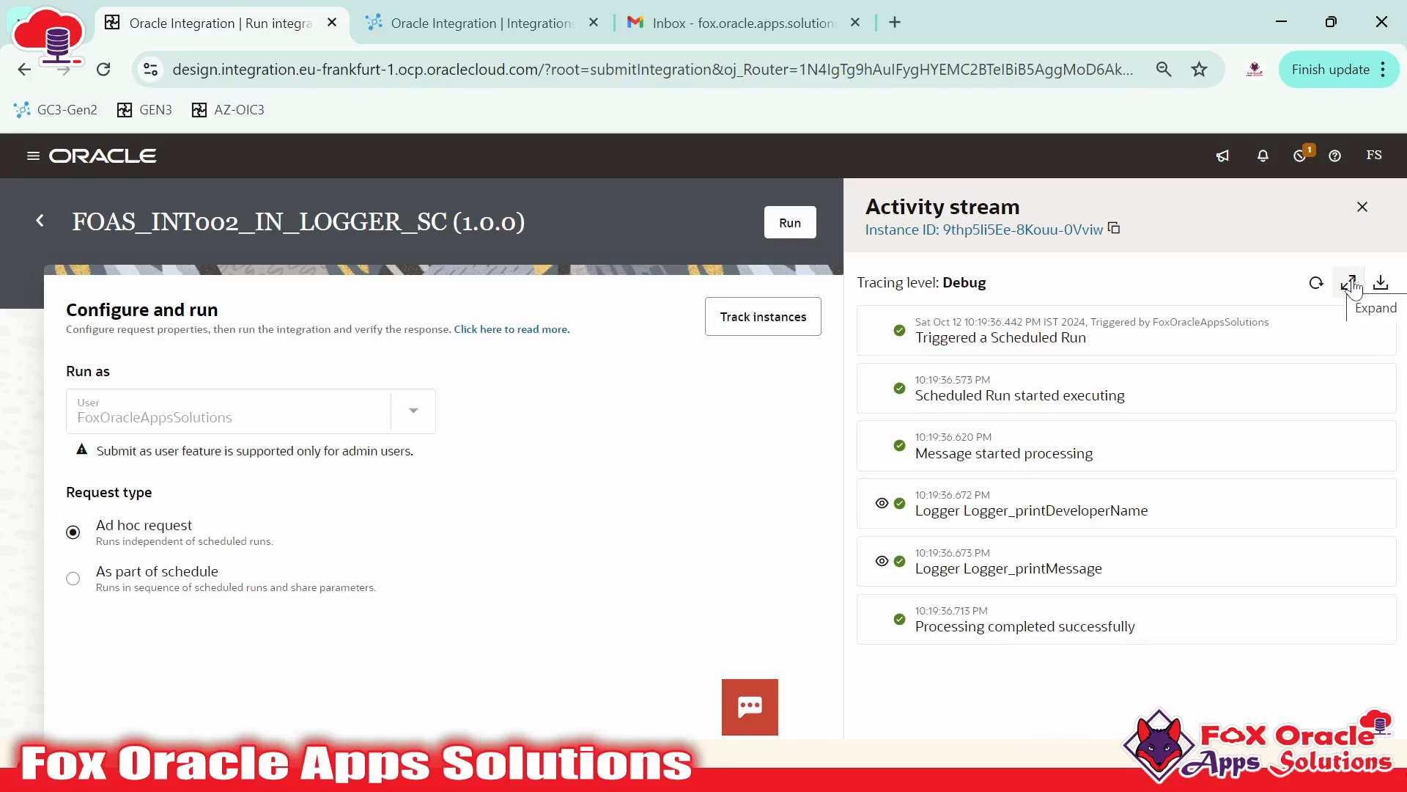
pyautogui.click(1351, 284)
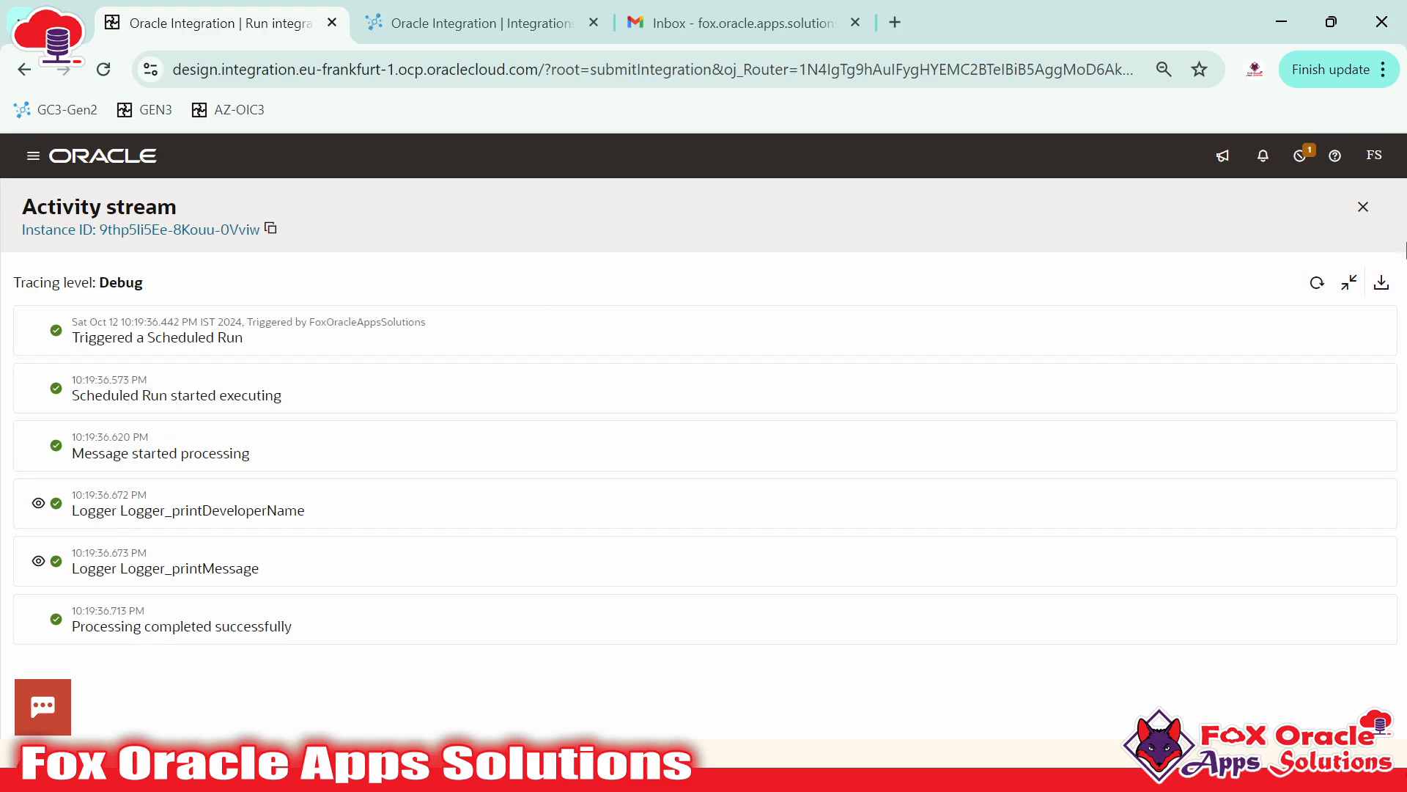
pyautogui.click(1350, 283)
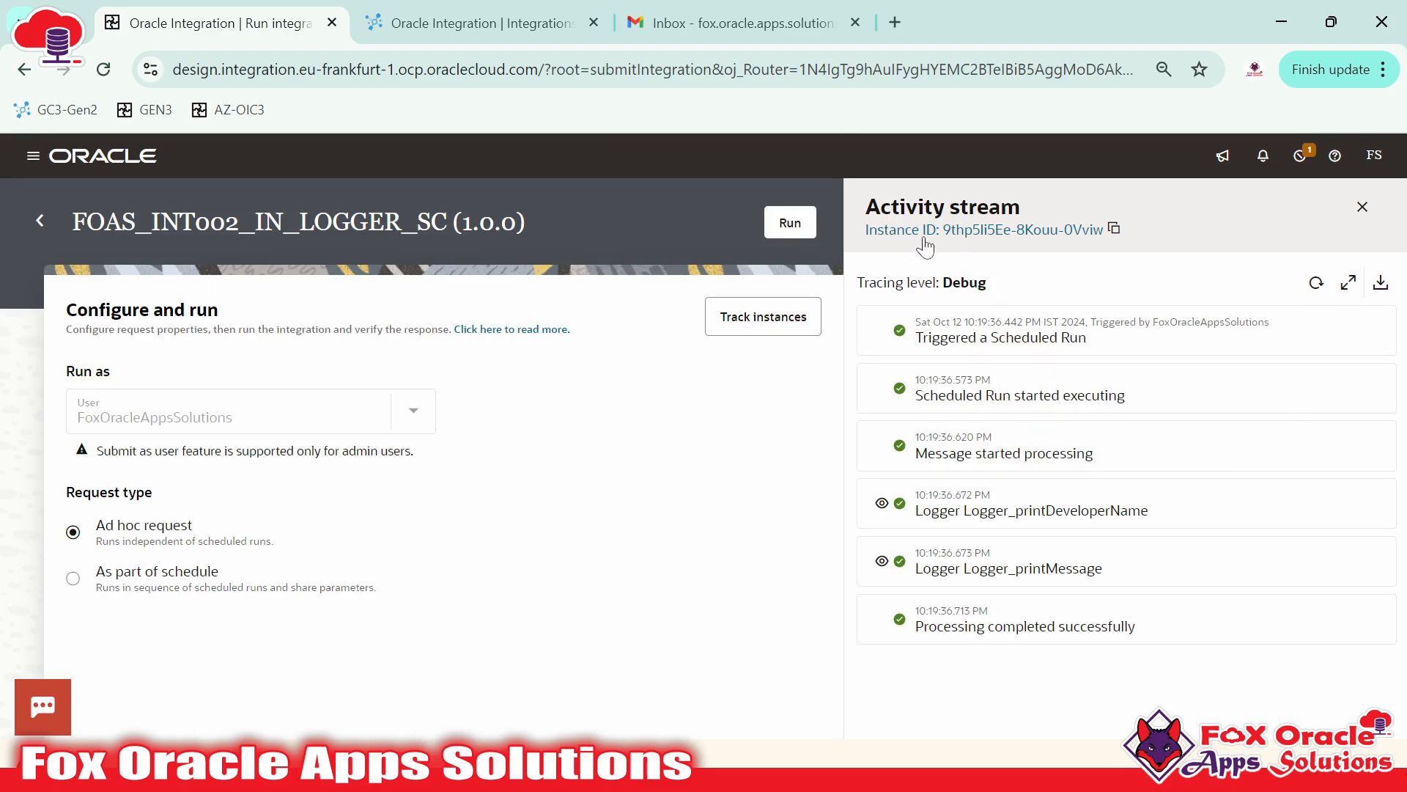
# - Open the run's instance details from its instance ID and examine the header, activity stream and flow diagram
pyautogui.moveTo(947, 235); pyautogui.dragTo(1106, 230)
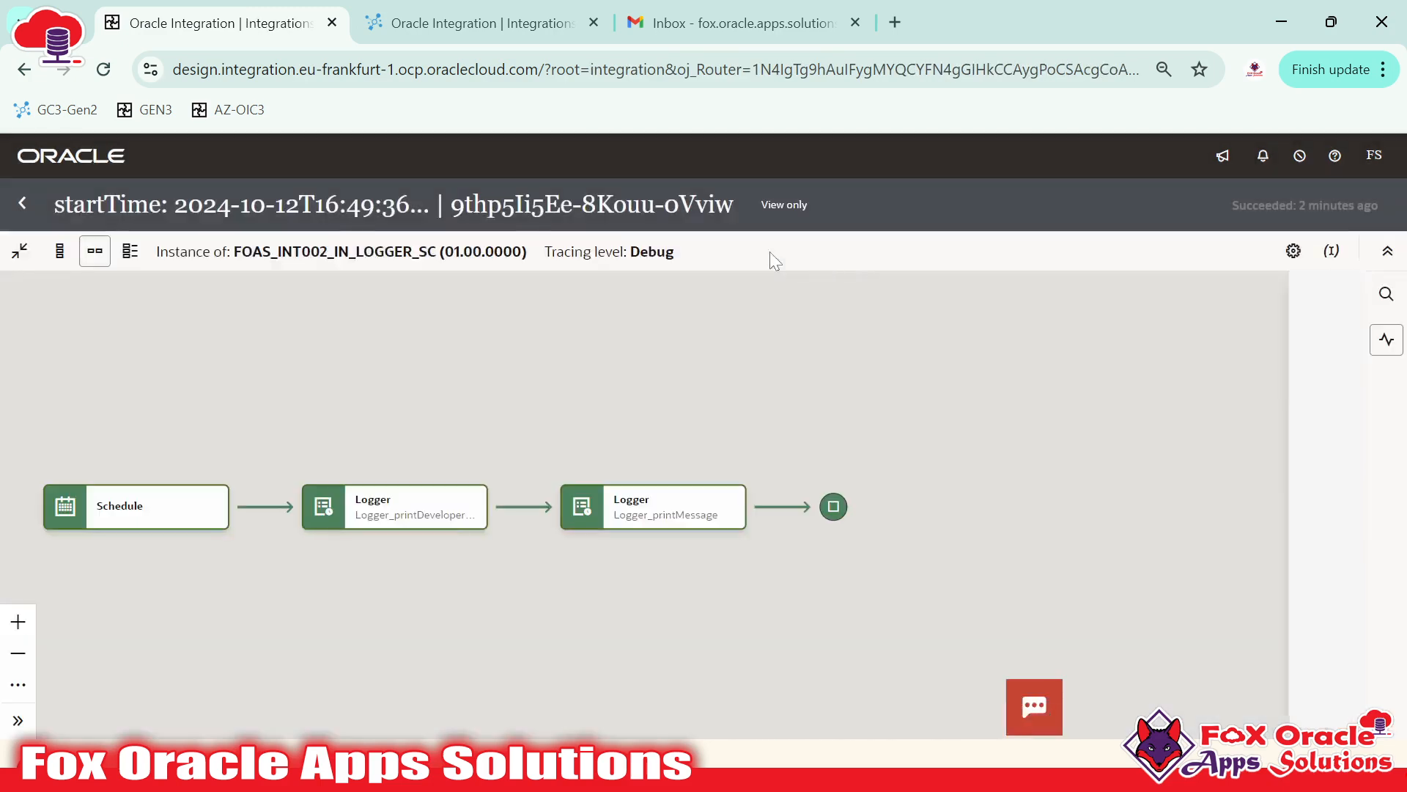
pyautogui.moveTo(448, 204); pyautogui.dragTo(773, 212)
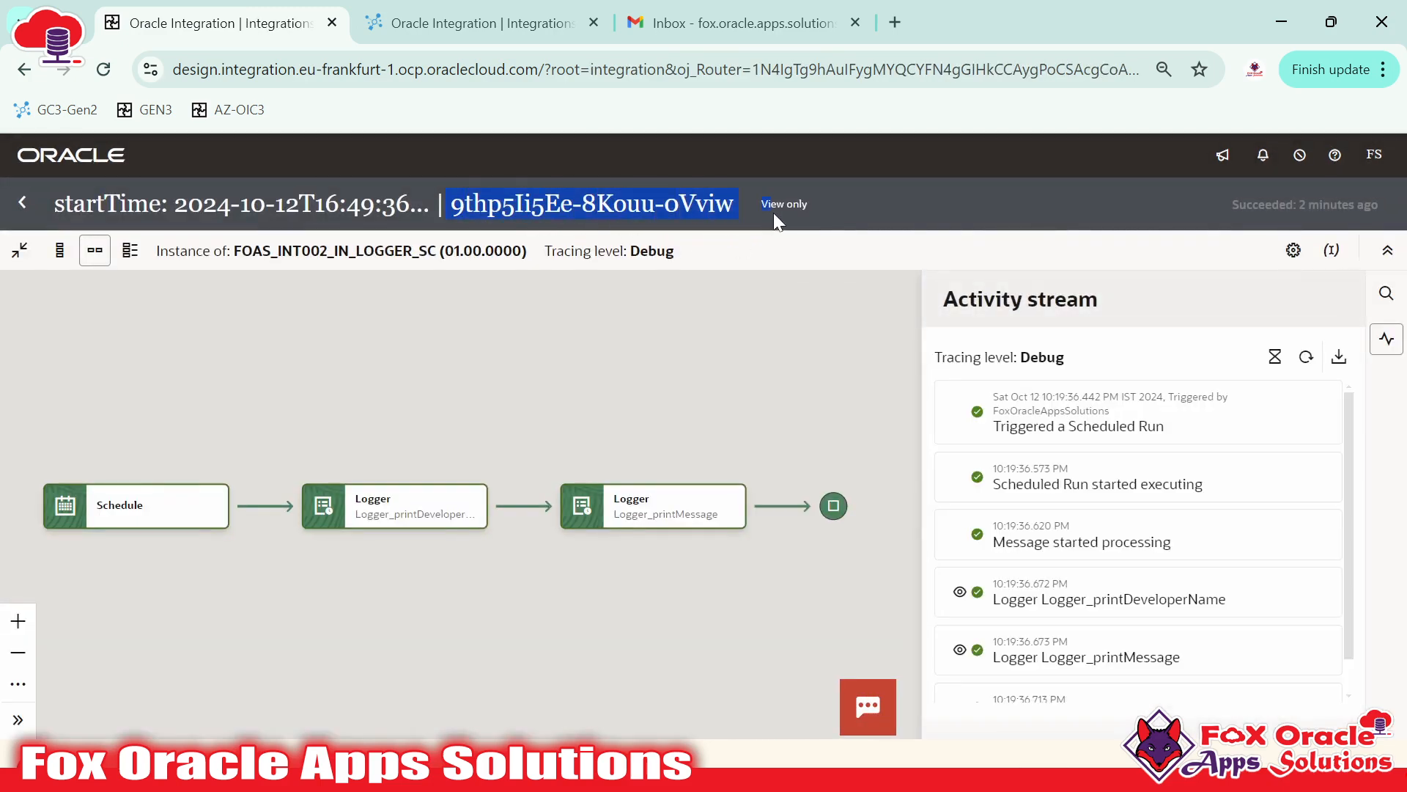
pyautogui.scroll(-1, 1063, 597)
pyautogui.scroll(-1, 1062, 597)
pyautogui.click(626, 201)
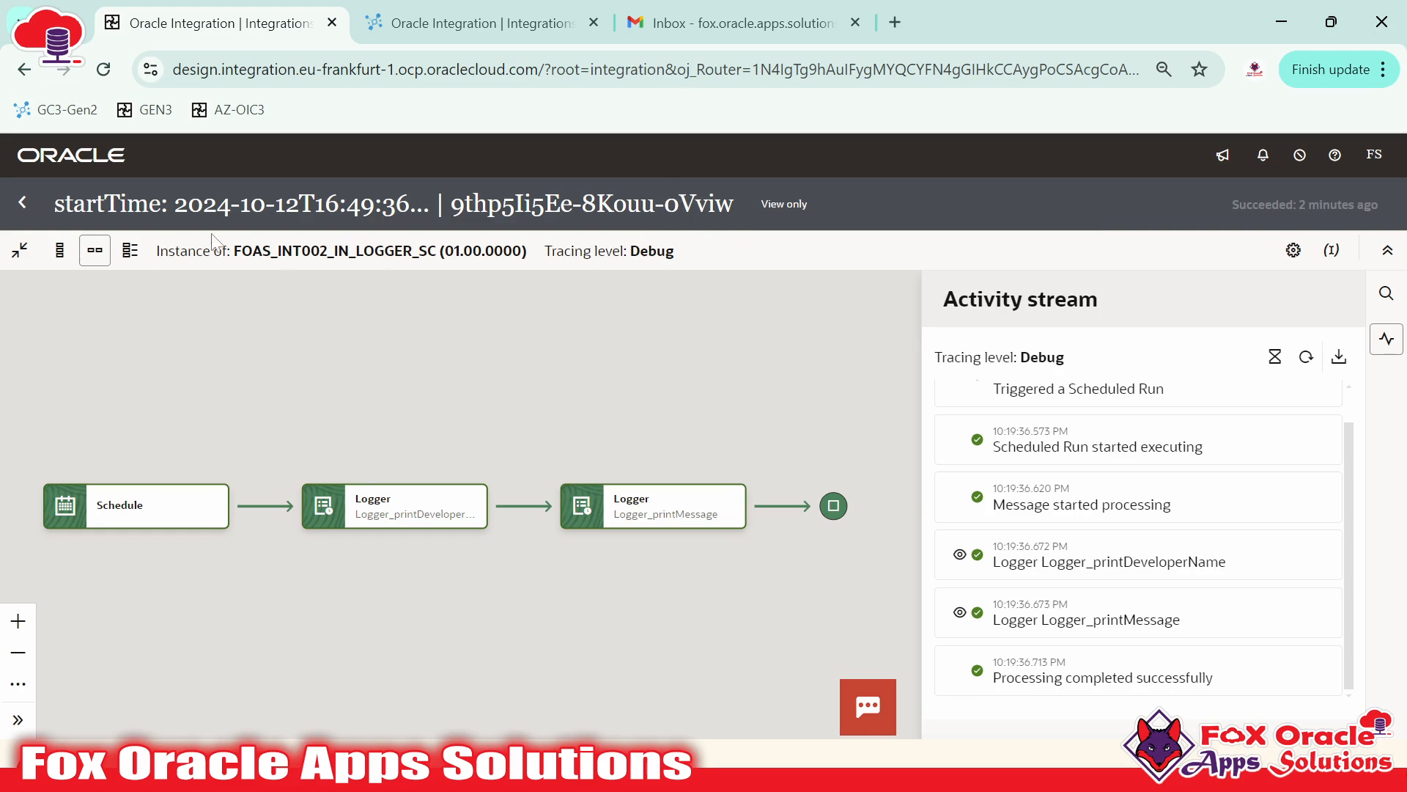
pyautogui.moveTo(705, 565); pyautogui.dragTo(759, 524)
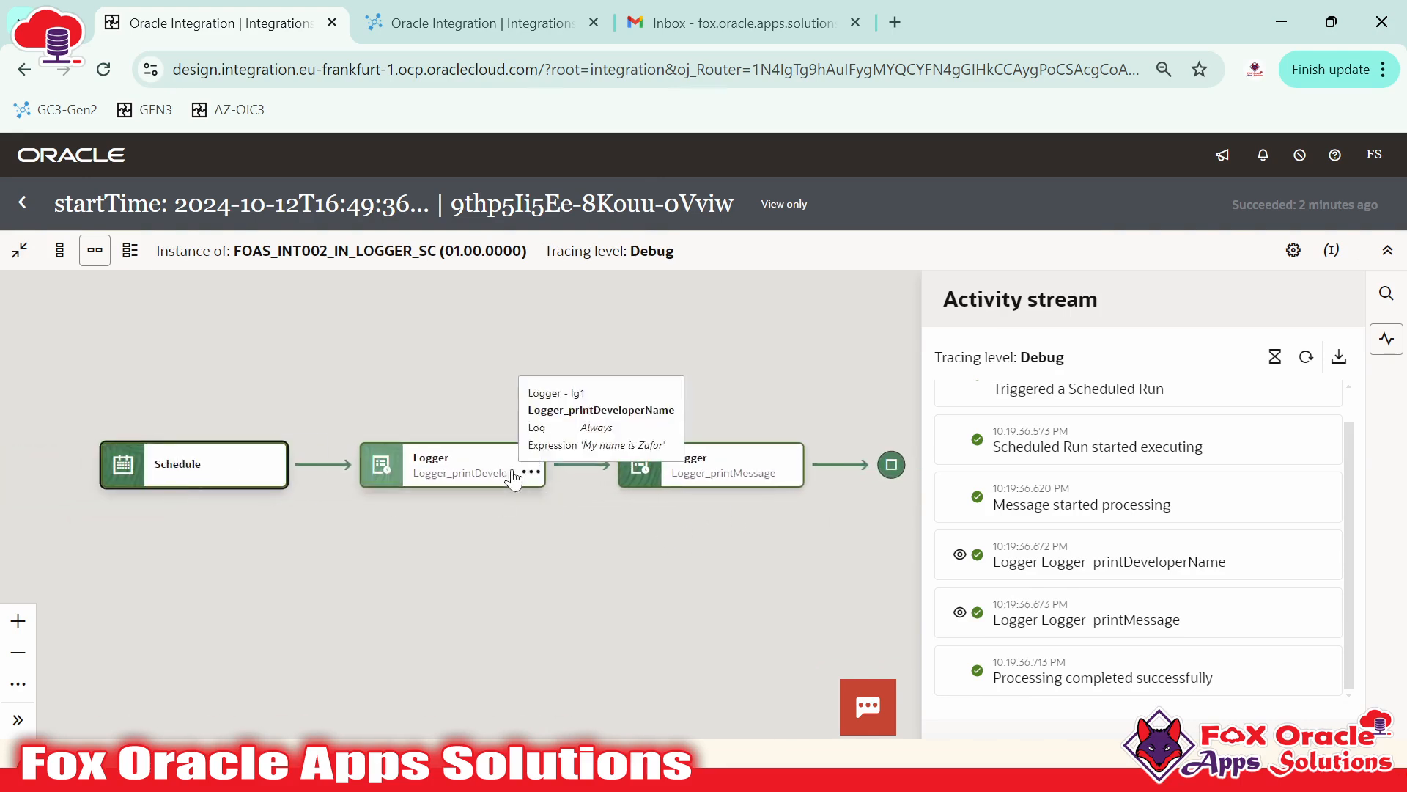
# - Collapse and restore the instance view's header, and reopen the activity stream to look through its entries
pyautogui.click(908, 482)
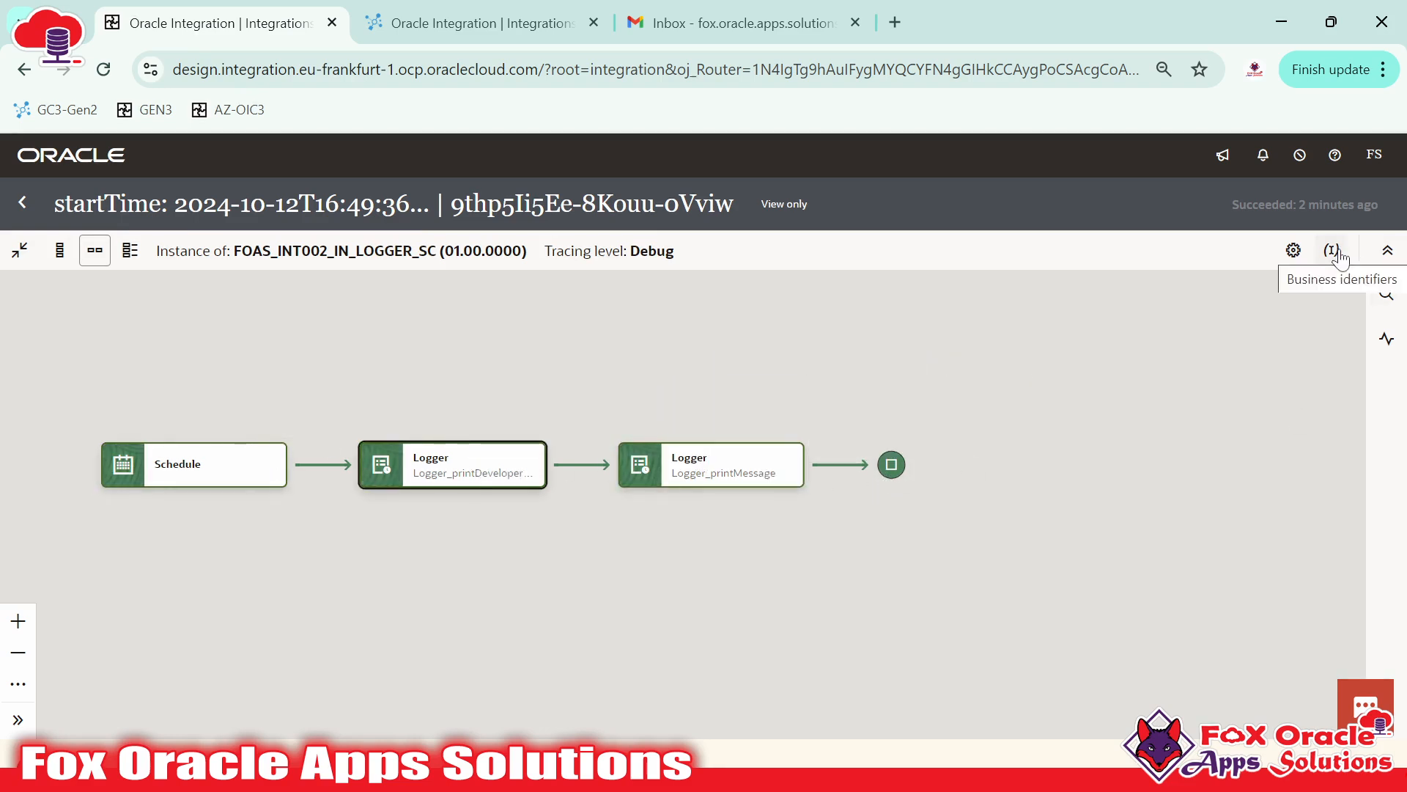
pyautogui.click(1391, 256)
pyautogui.click(1387, 152)
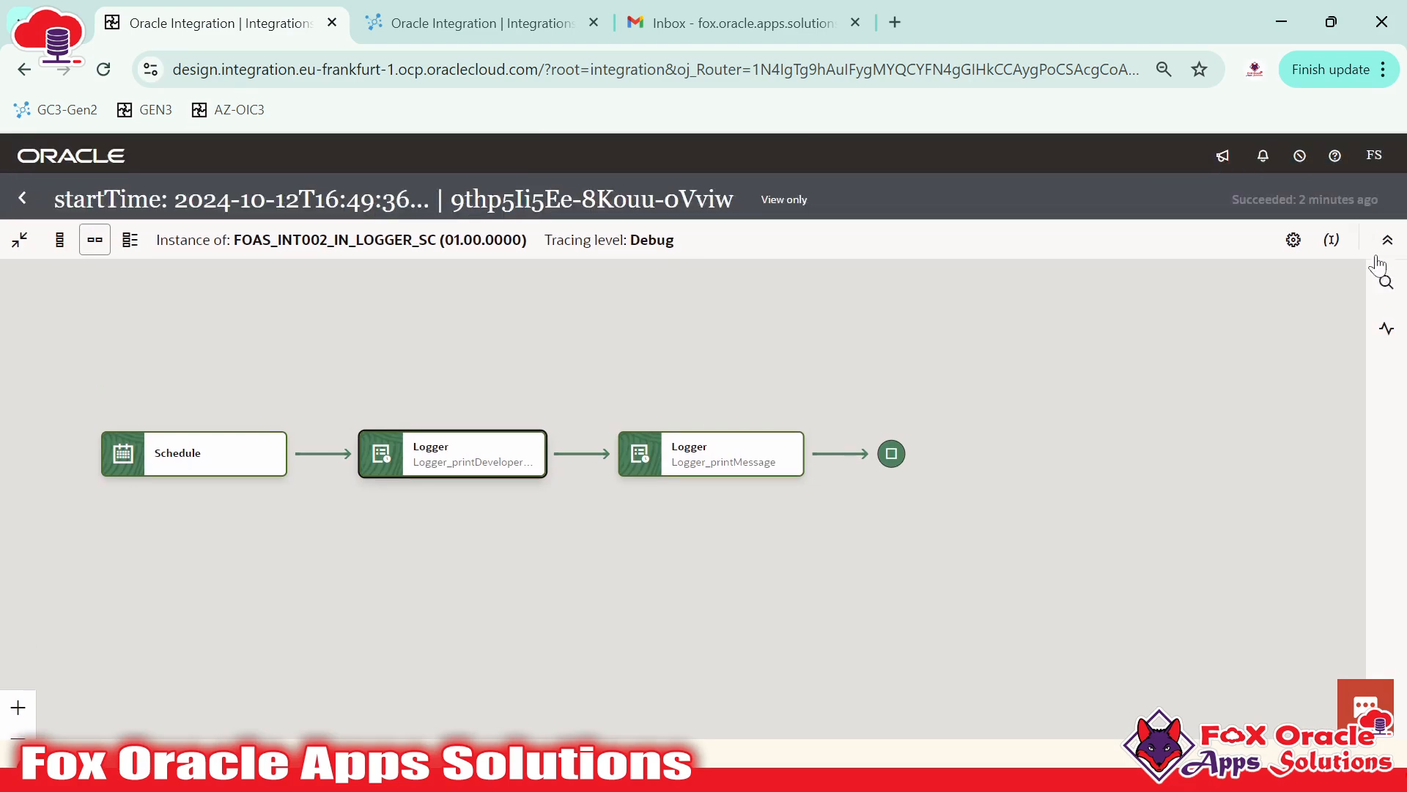
pyautogui.click(1385, 340)
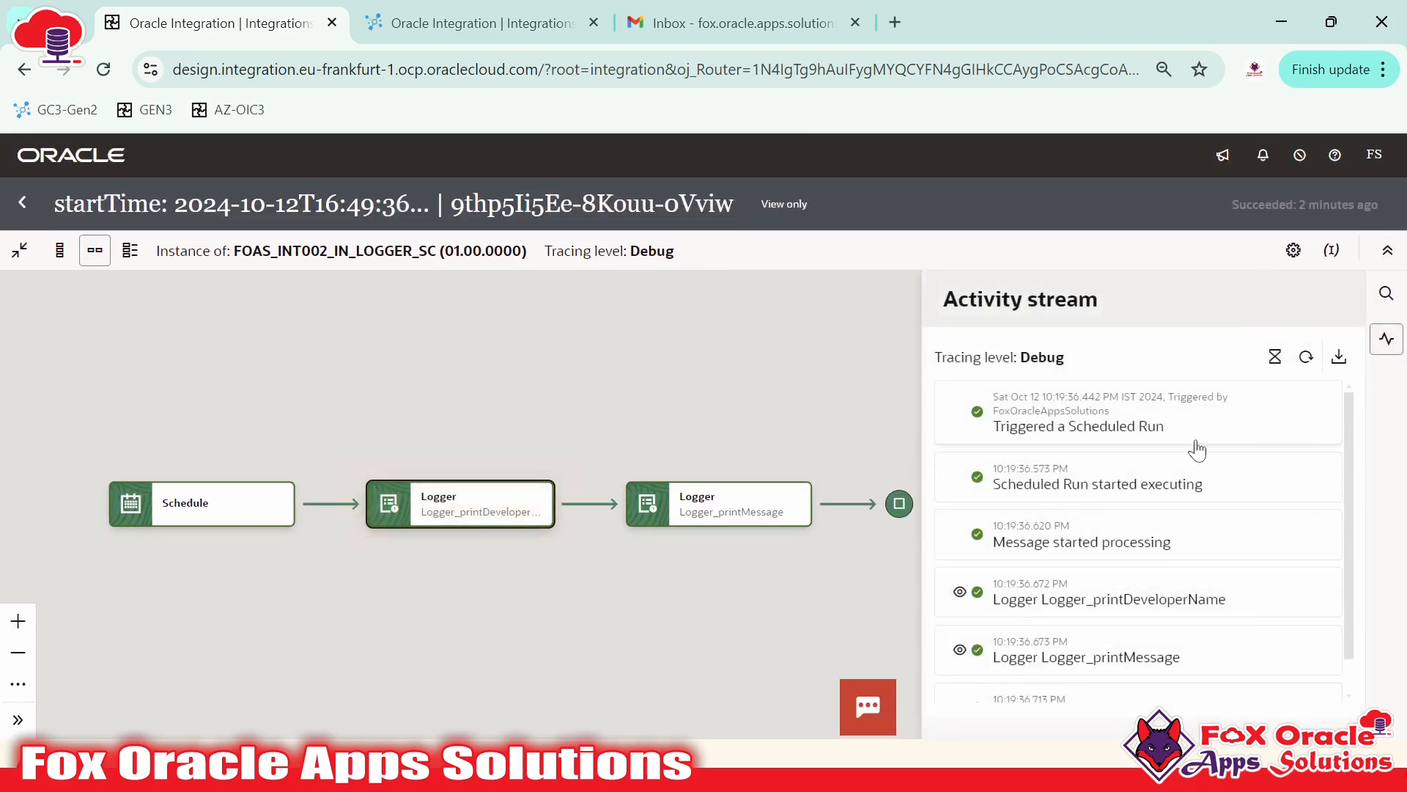
pyautogui.scroll(-1, 1209, 449)
pyautogui.scroll(1, 1030, 469)
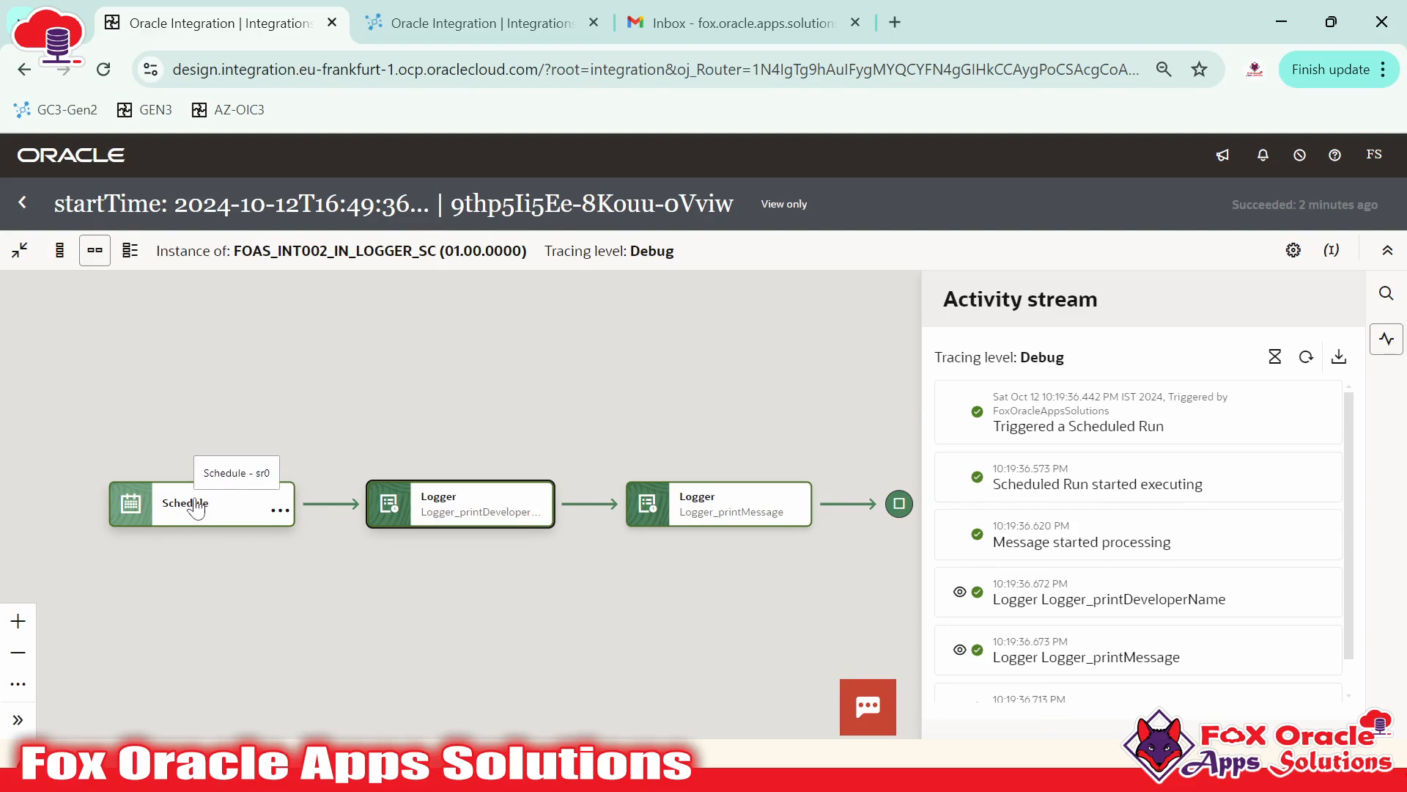
# - Compare the activity stream entries with the flow's nodes and locate the node for the processing completion entry
pyautogui.moveTo(694, 519)
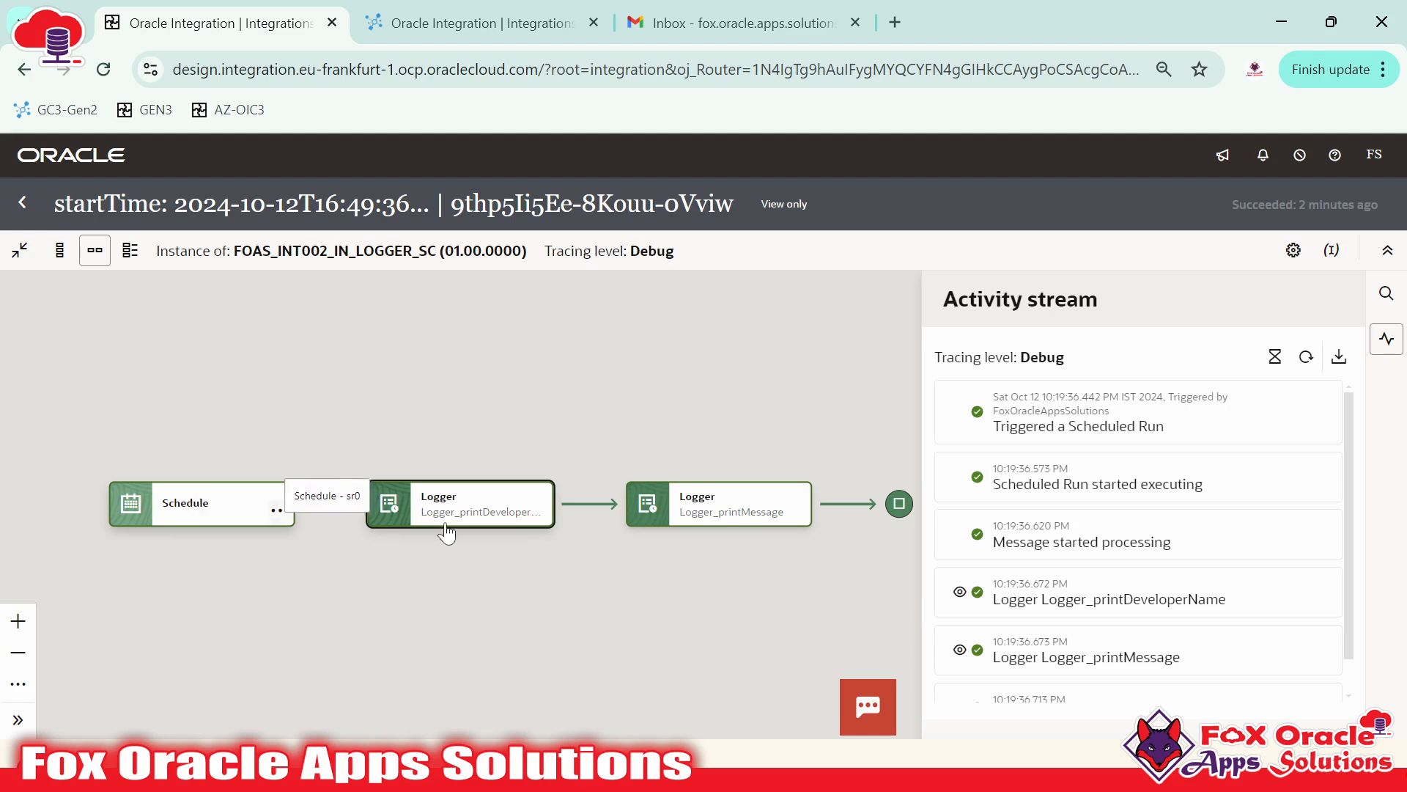
pyautogui.scroll(-1, 1061, 554)
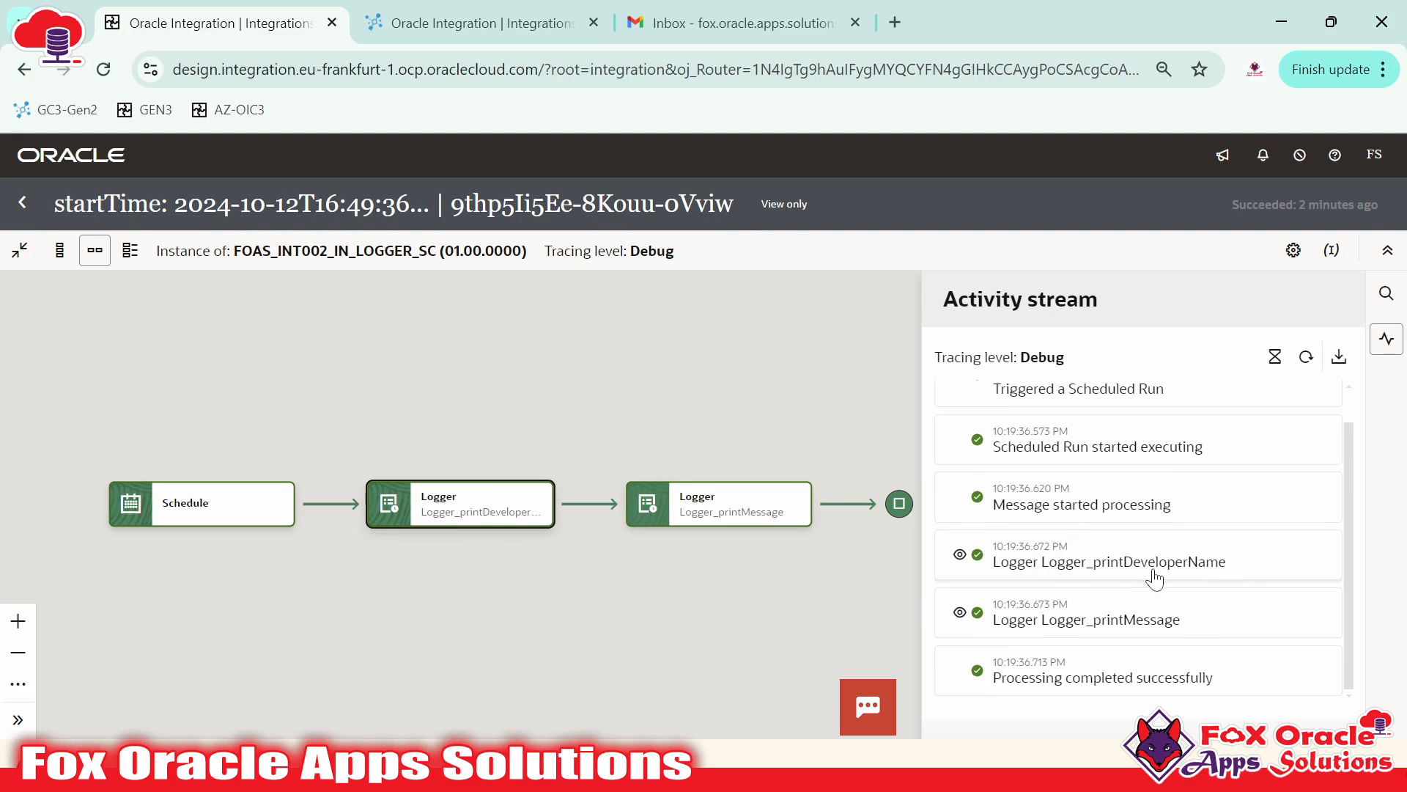
pyautogui.moveTo(753, 519)
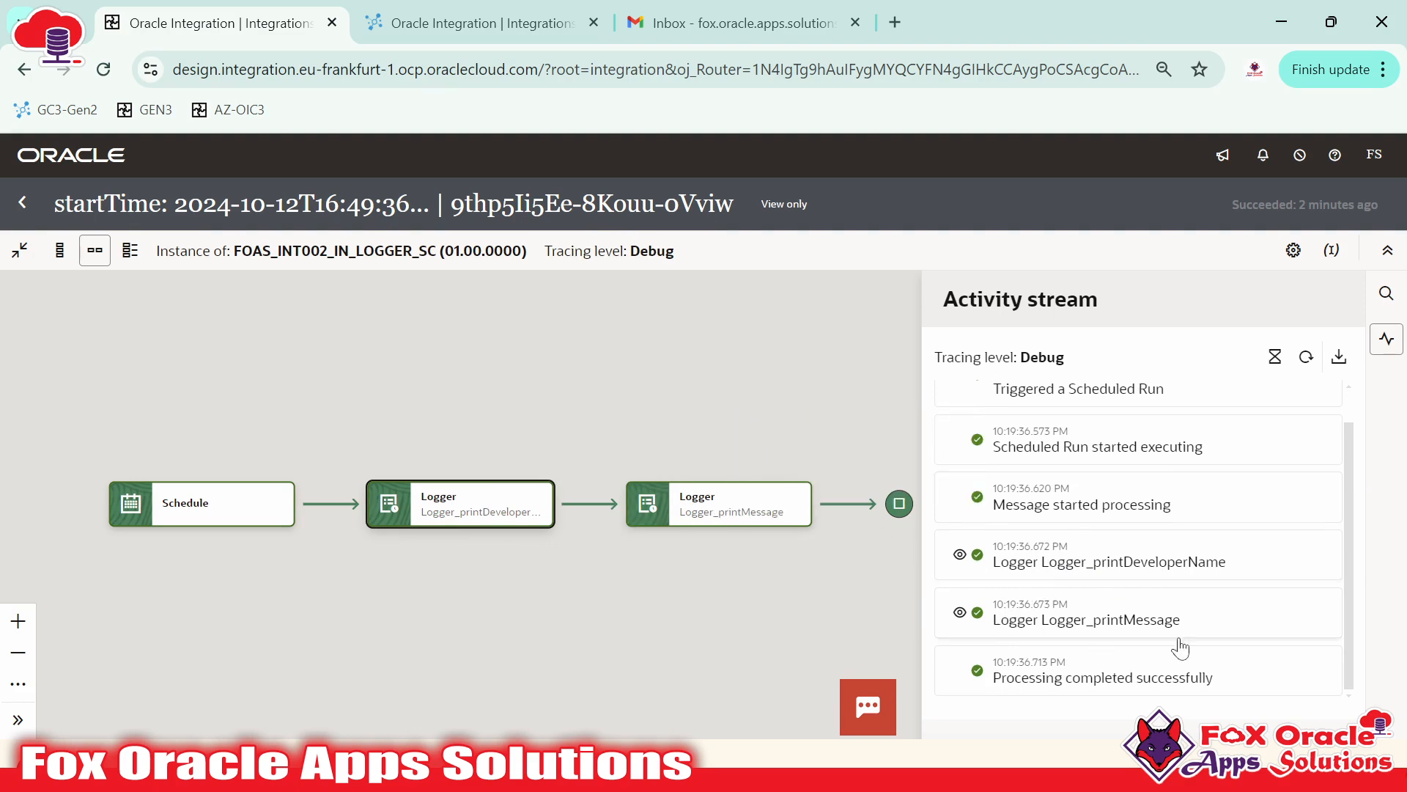
pyautogui.moveTo(836, 631); pyautogui.dragTo(669, 629)
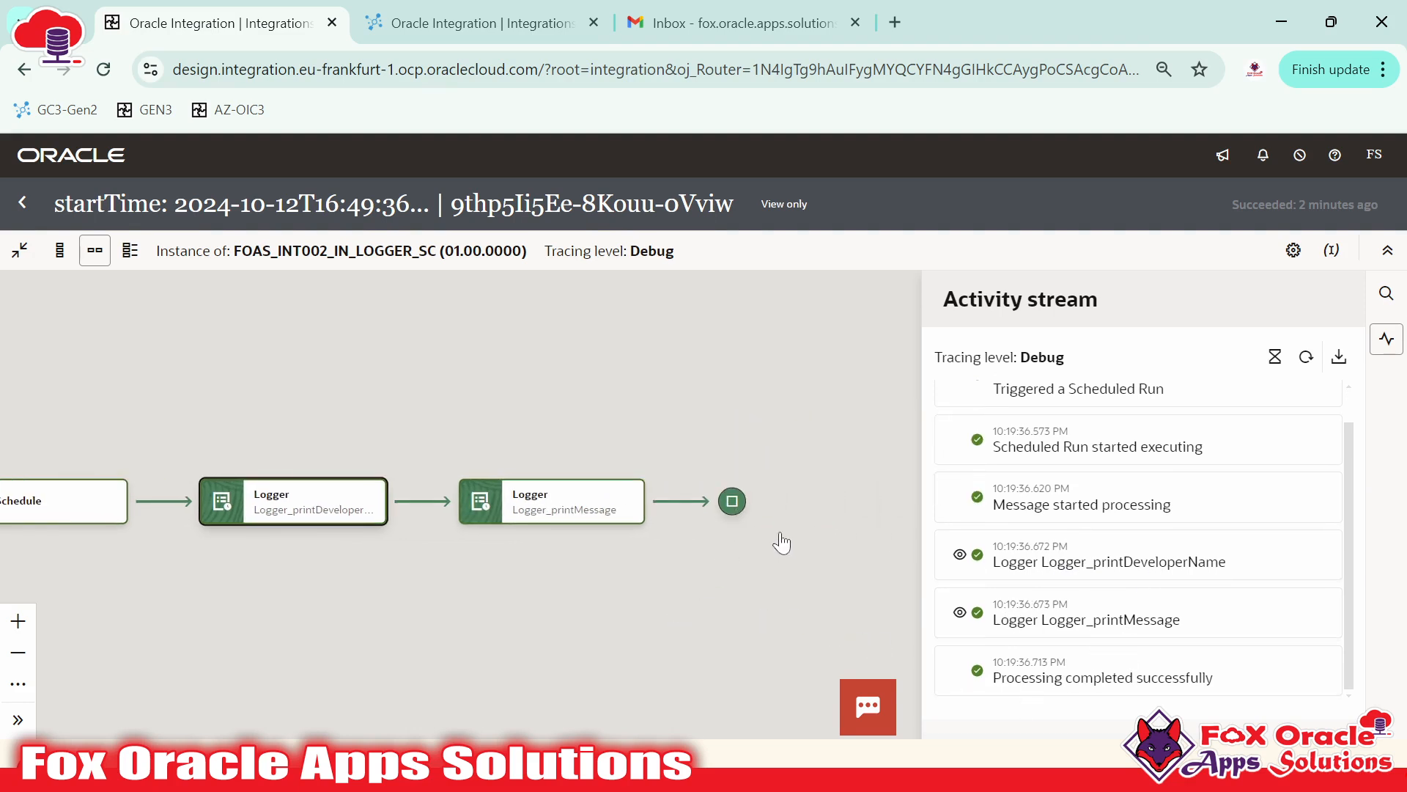
pyautogui.click(1199, 691)
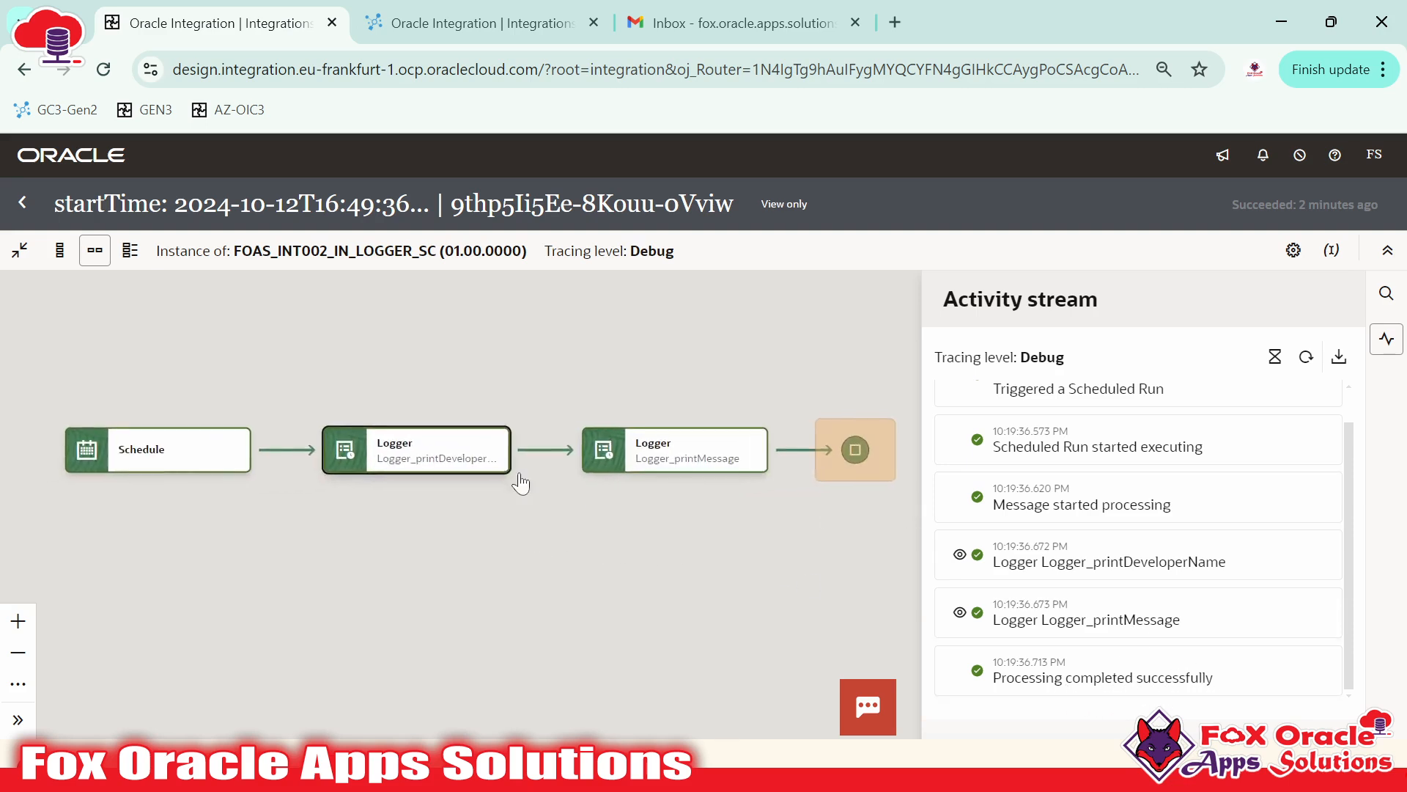
# - Show the logged message of Logger_printDeveloperName in the activity stream and read it
pyautogui.click(960, 555)
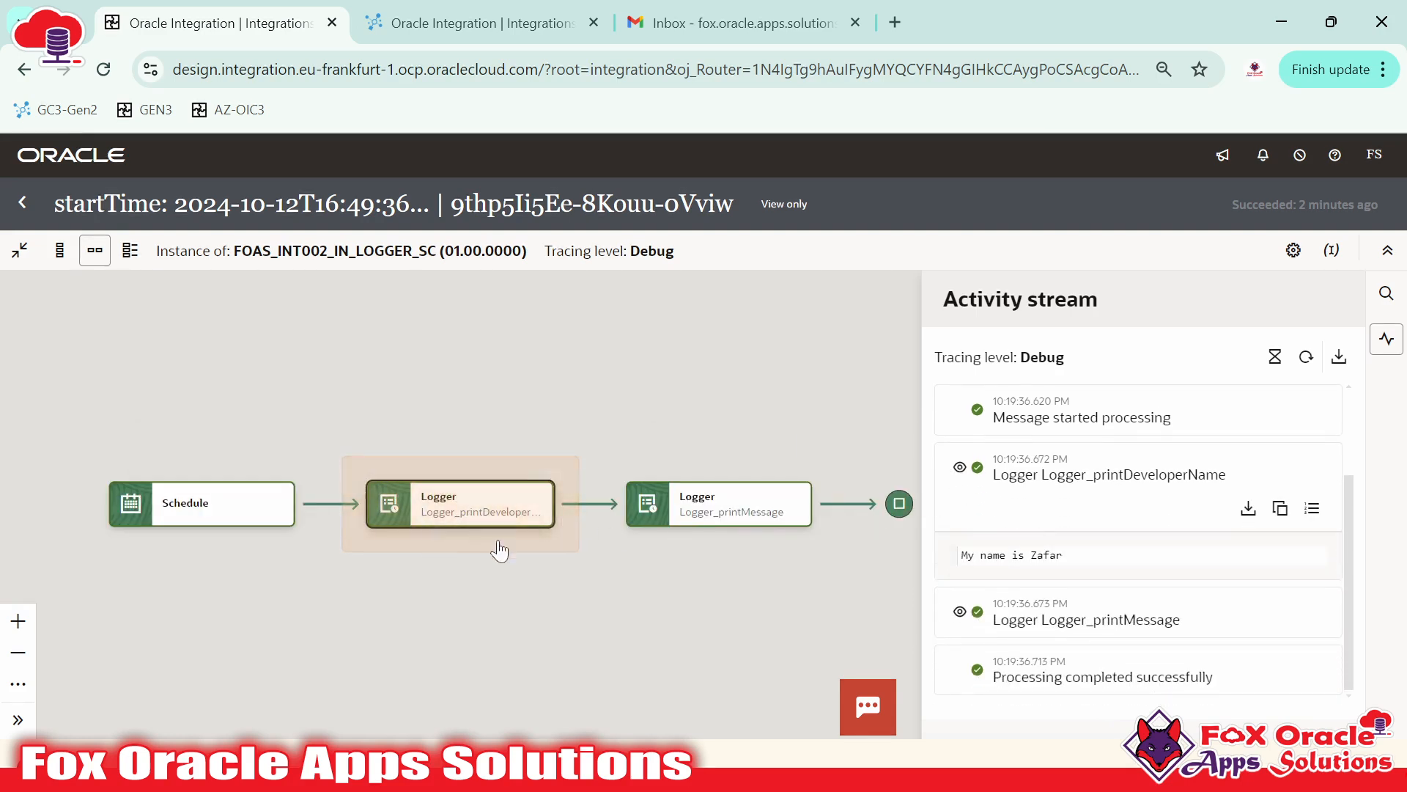
pyautogui.moveTo(961, 555)
pyautogui.mouseDown()
pyautogui.moveTo(1030, 555)
pyautogui.moveTo(974, 555)
pyautogui.mouseUp()
pyautogui.click(1063, 556)
pyautogui.click(972, 556)
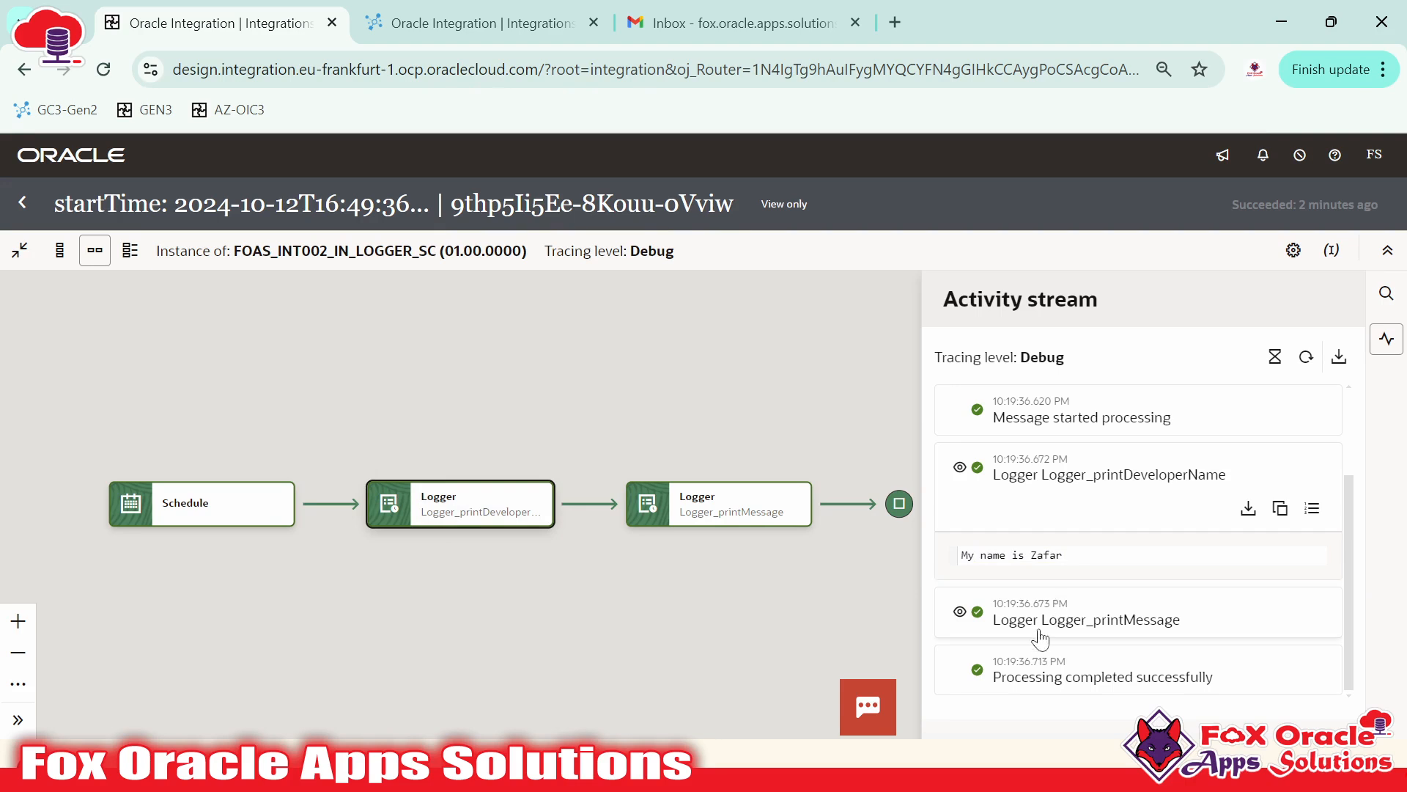
# - Show the logged message of Logger_printMessage in the activity stream, read it, and check its display options
pyautogui.click(960, 611)
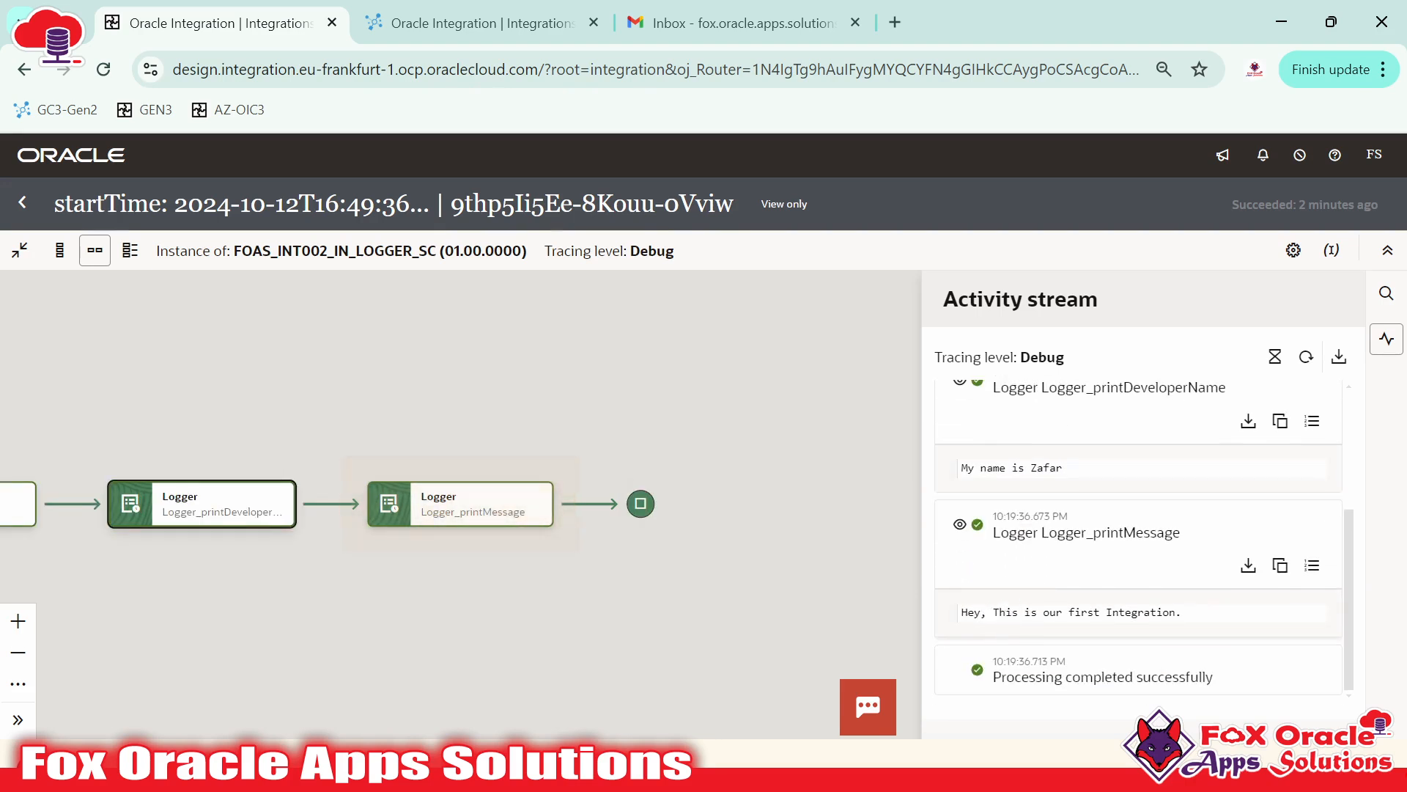
pyautogui.moveTo(962, 613); pyautogui.dragTo(1183, 614)
pyautogui.click(1205, 631)
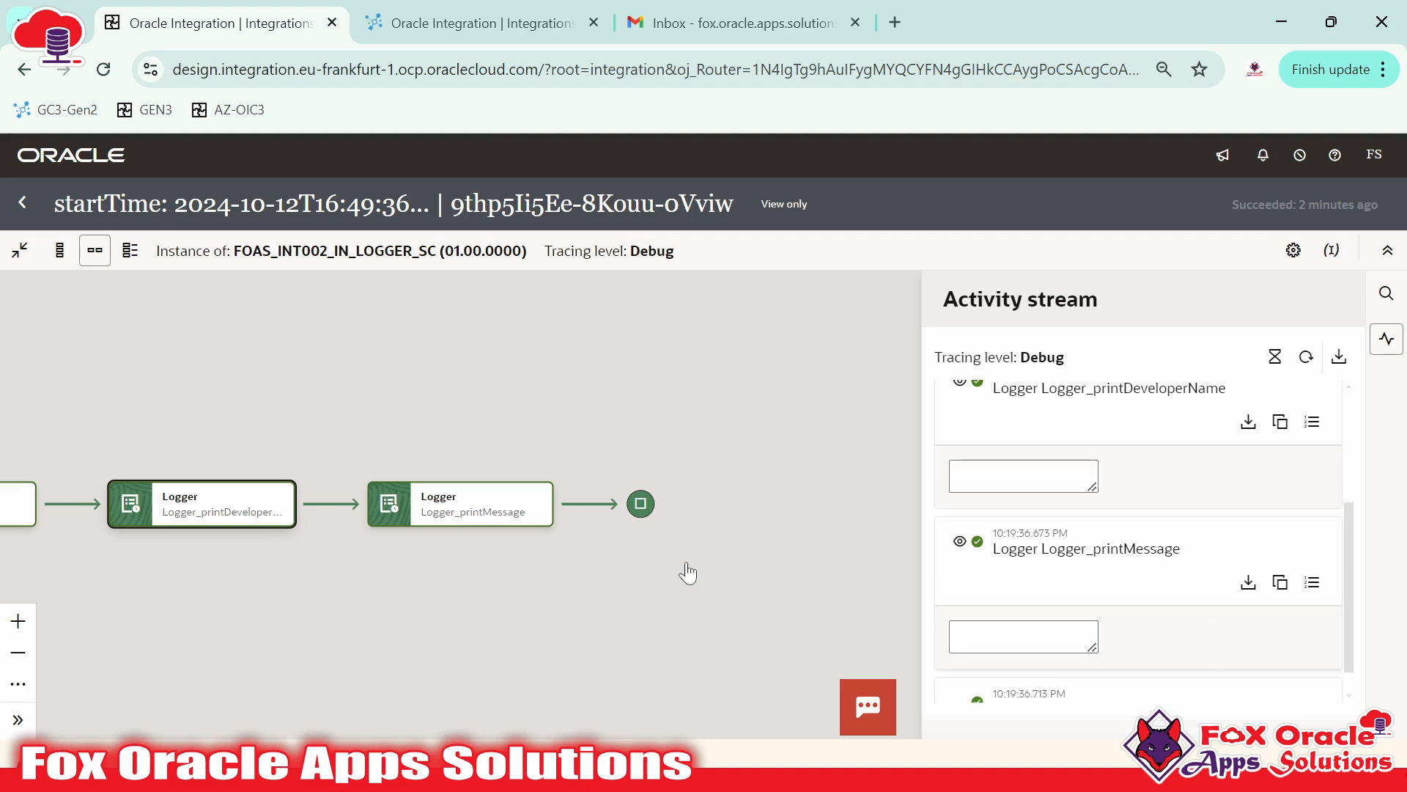
pyautogui.moveTo(477, 510)
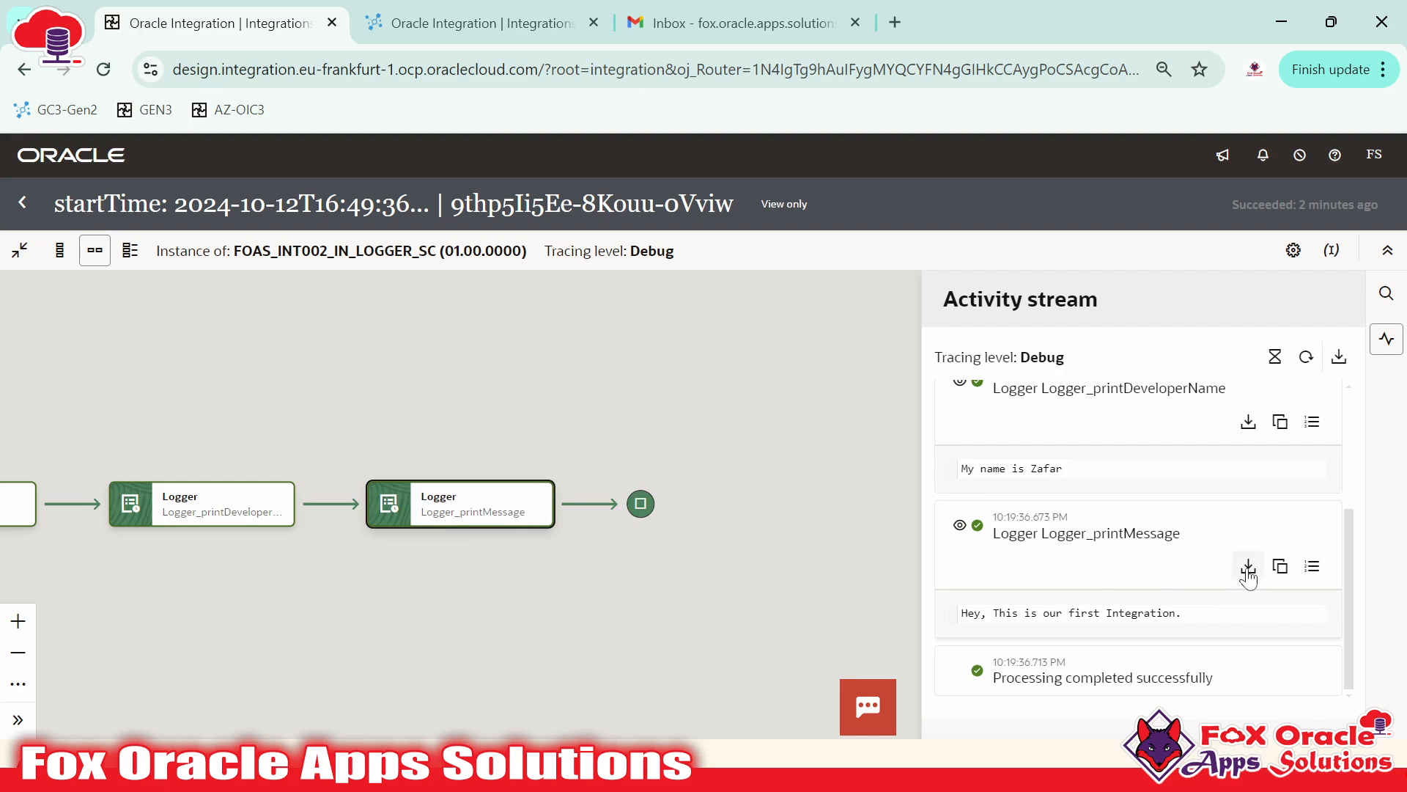
pyautogui.click(1313, 567)
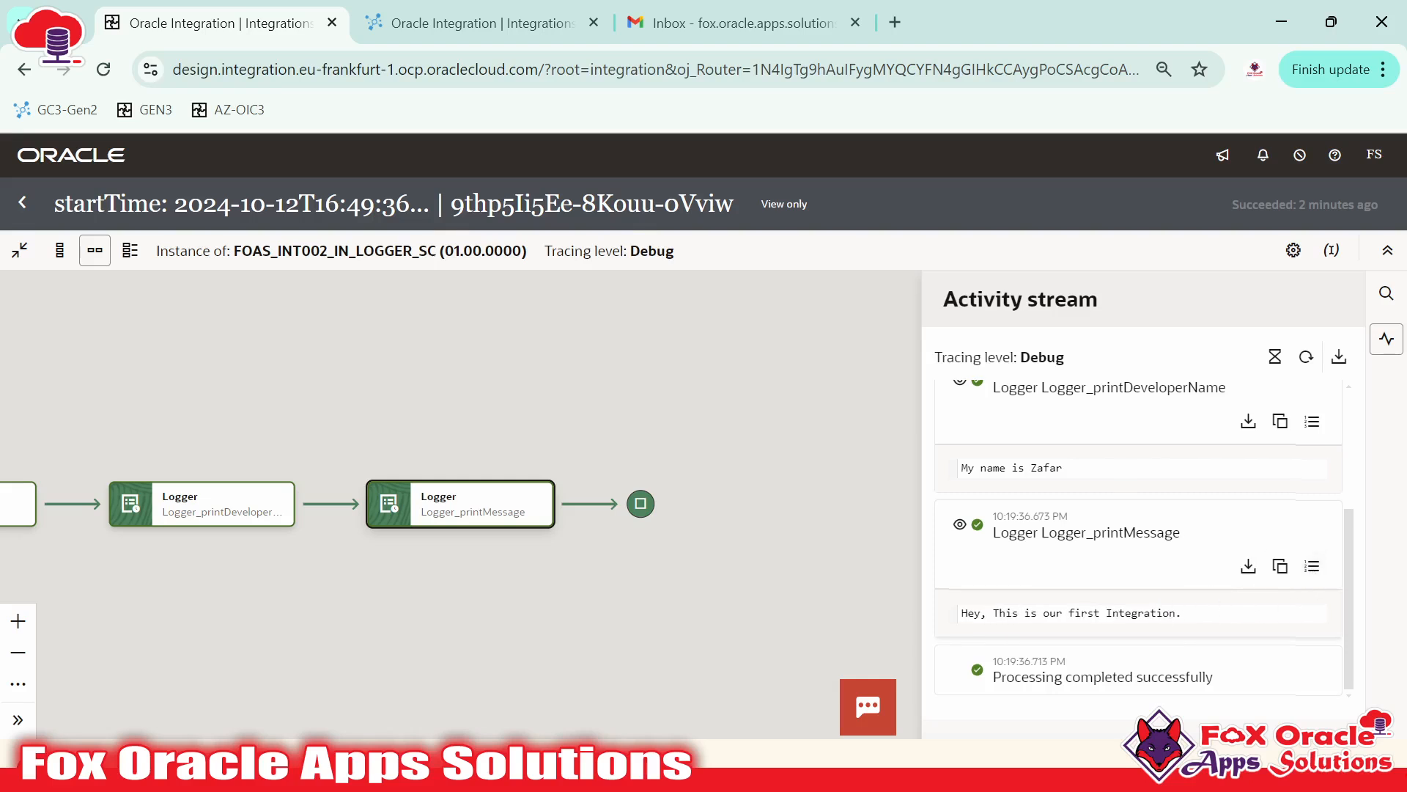
# - Close the activity stream, leave the instance details and the run configuration, and return to the list of integrations
pyautogui.scroll(3, 1156, 612)
pyautogui.scroll(-3, 1158, 608)
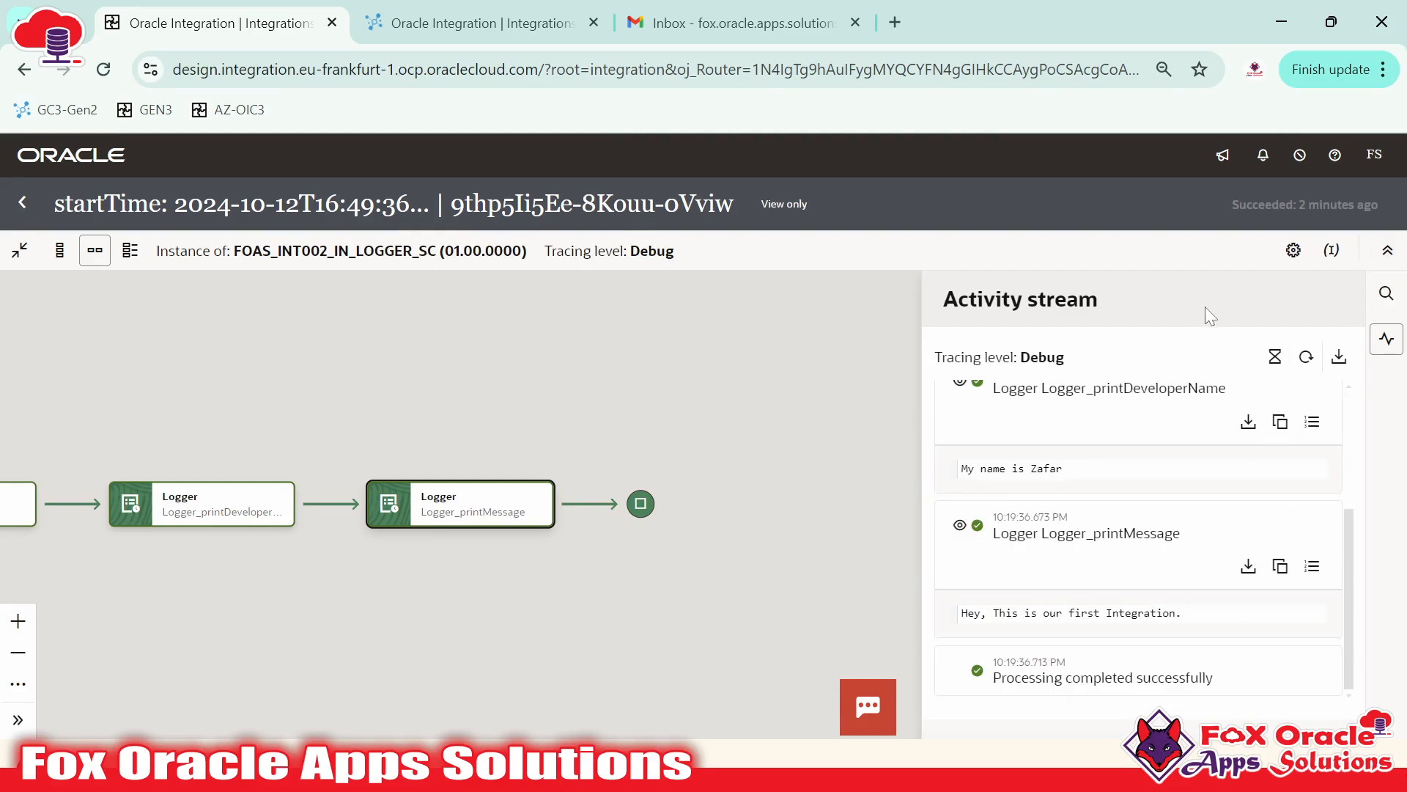
pyautogui.scroll(2, 537, 384)
pyautogui.click(460, 405)
pyautogui.scroll(-1, 469, 410)
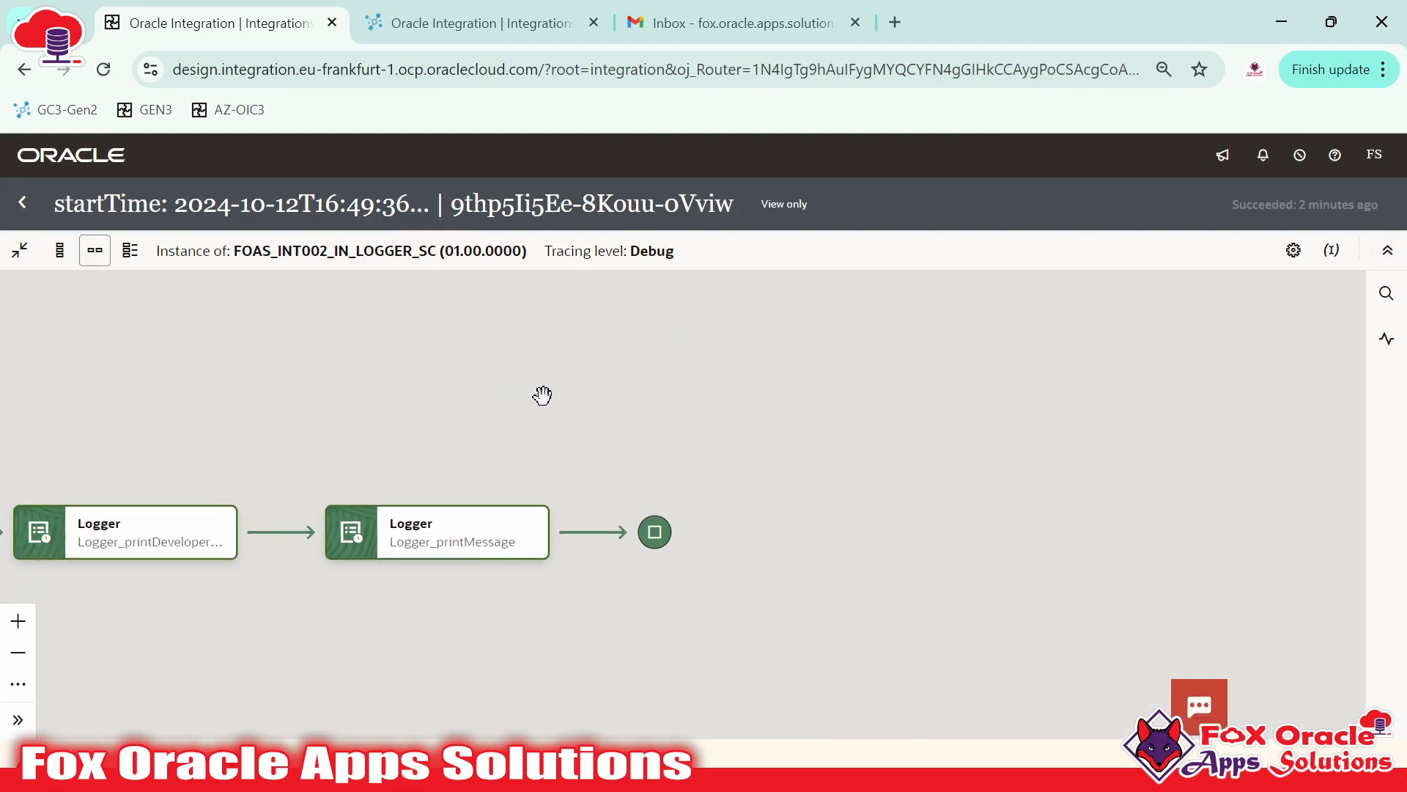
pyautogui.moveTo(539, 396); pyautogui.dragTo(1086, 396)
pyautogui.click(22, 203)
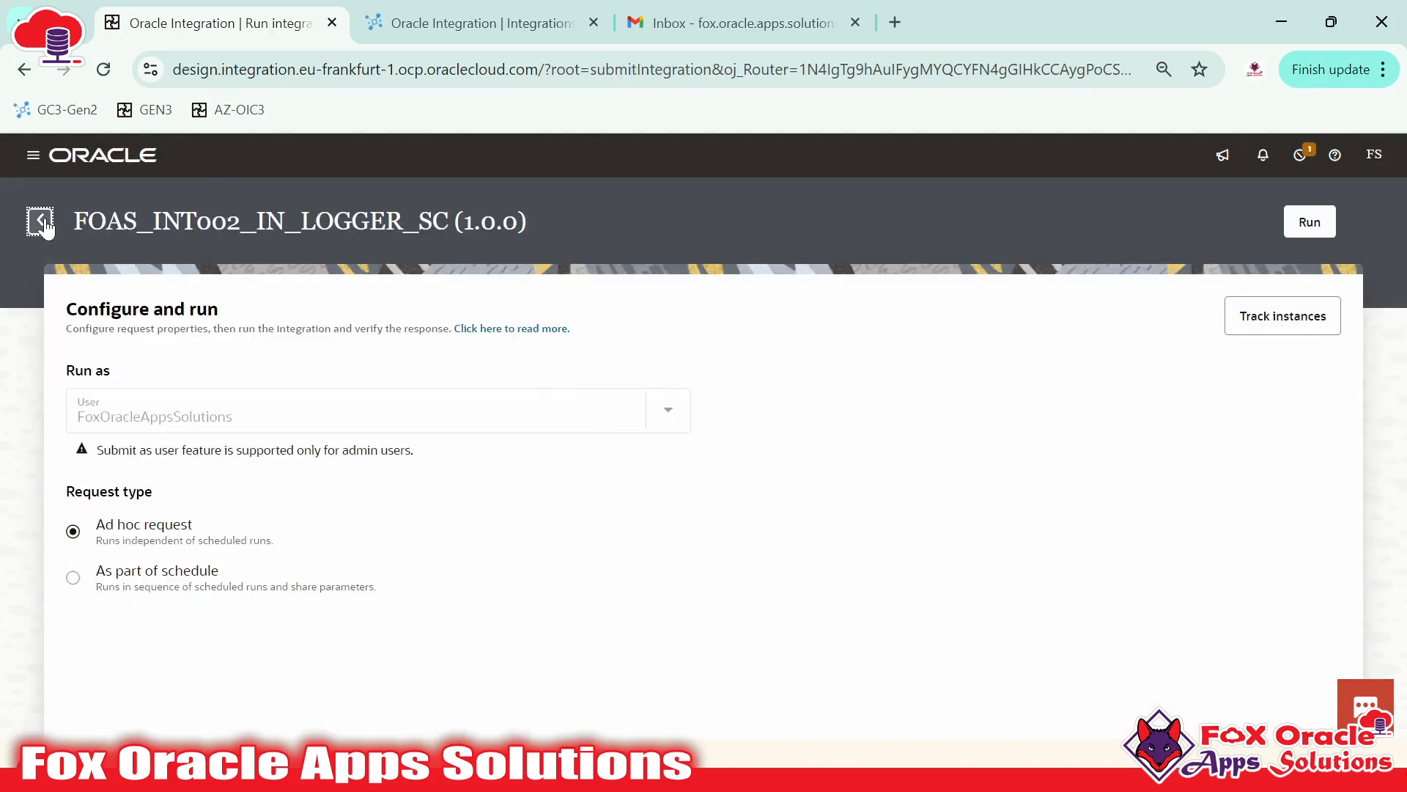
pyautogui.click(42, 221)
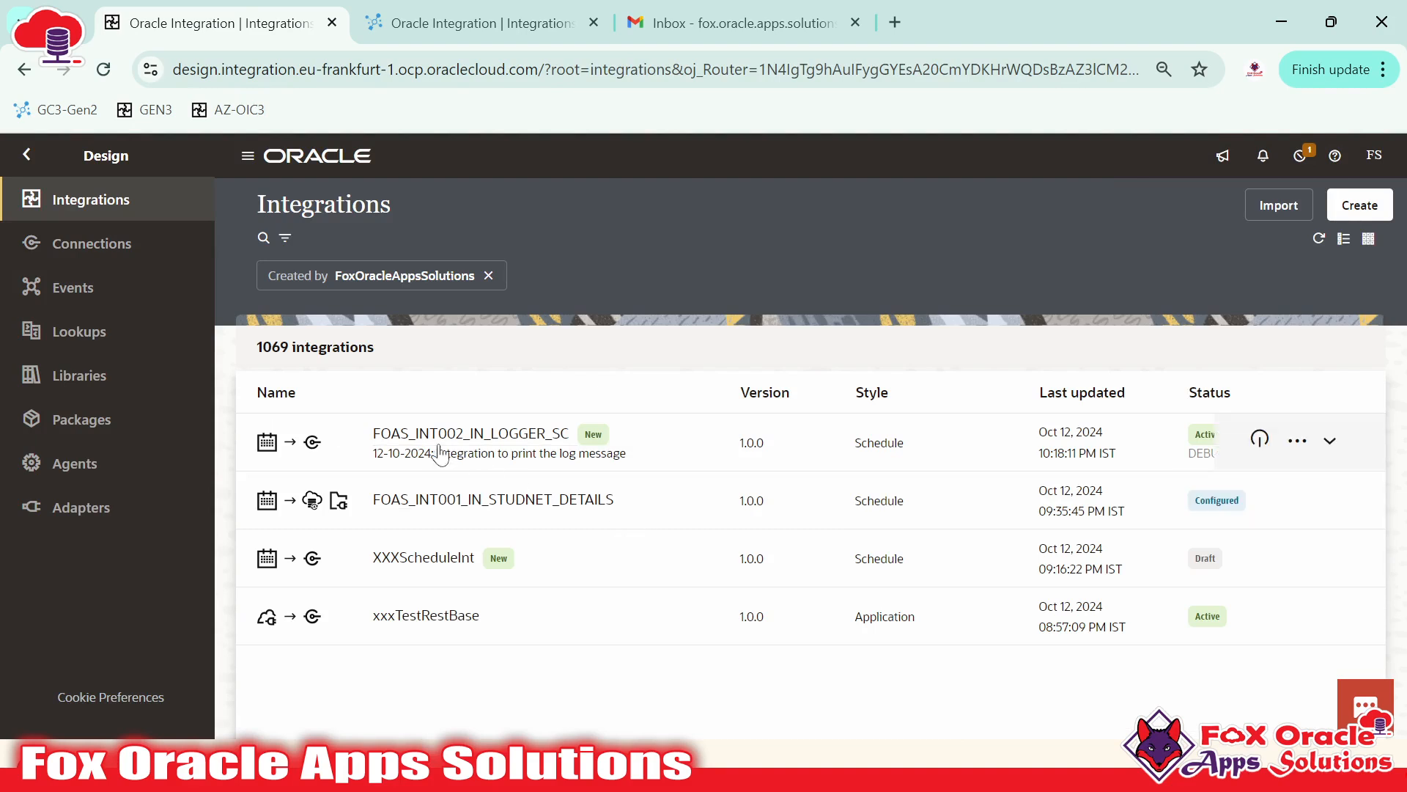